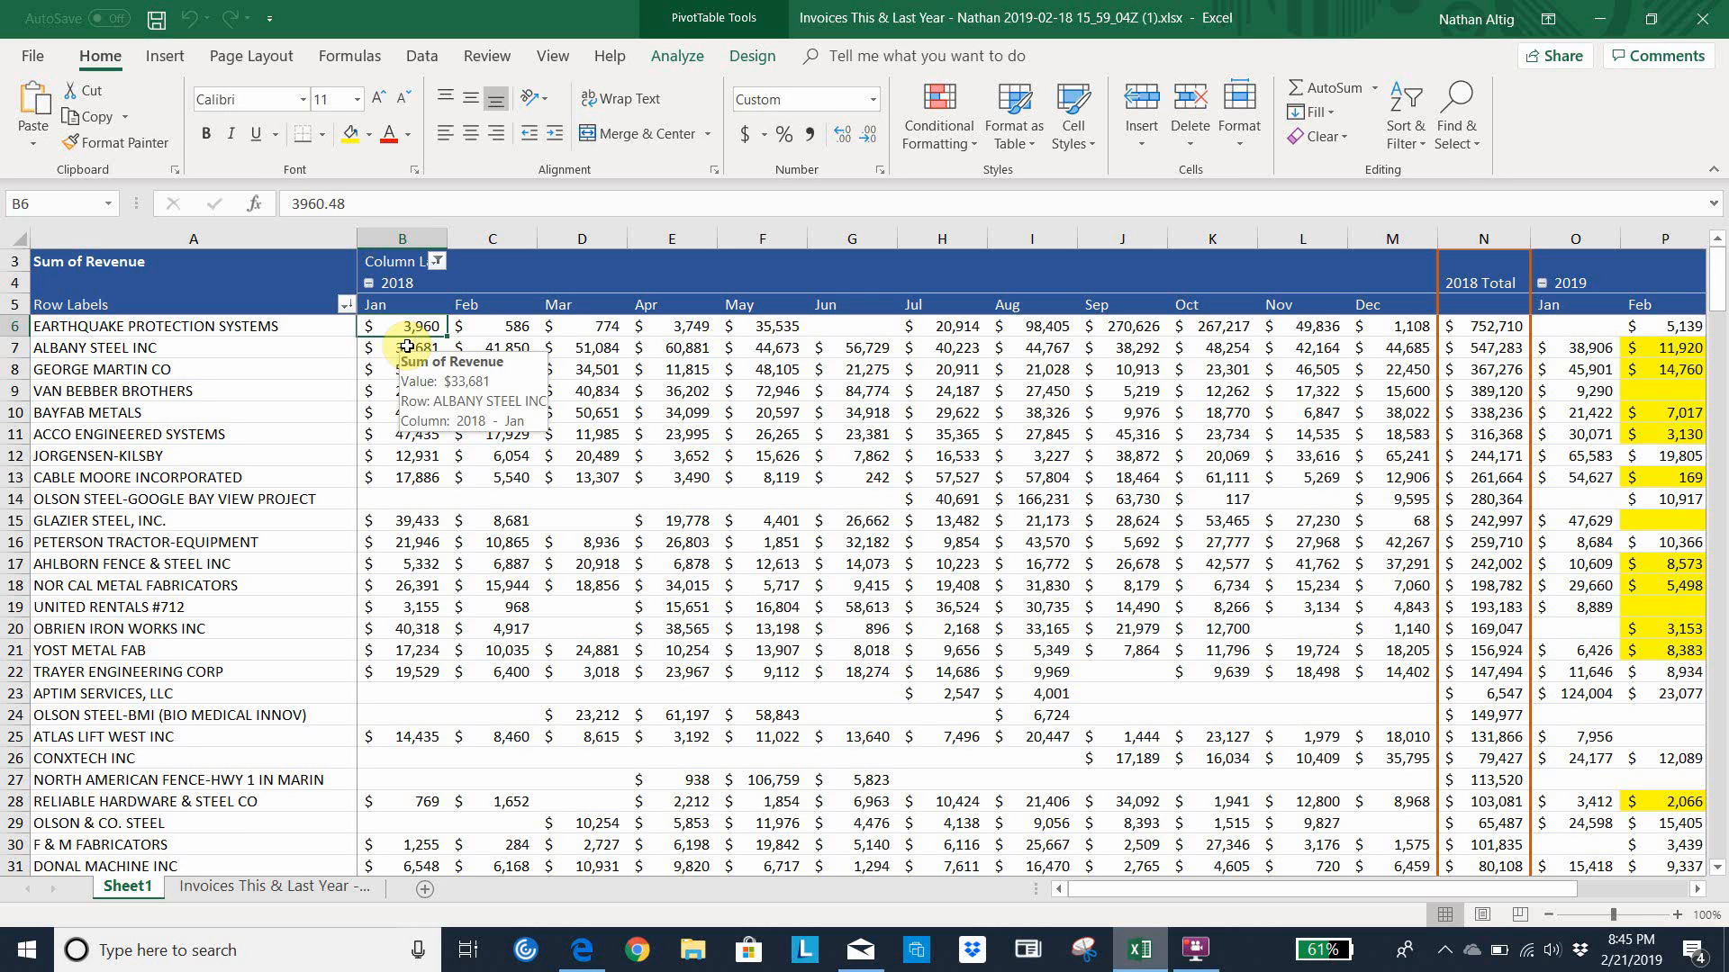
# Examine the January 2019 revenue column and the first customer's 2018 total in the pivot table
pyautogui.click(1577, 326)
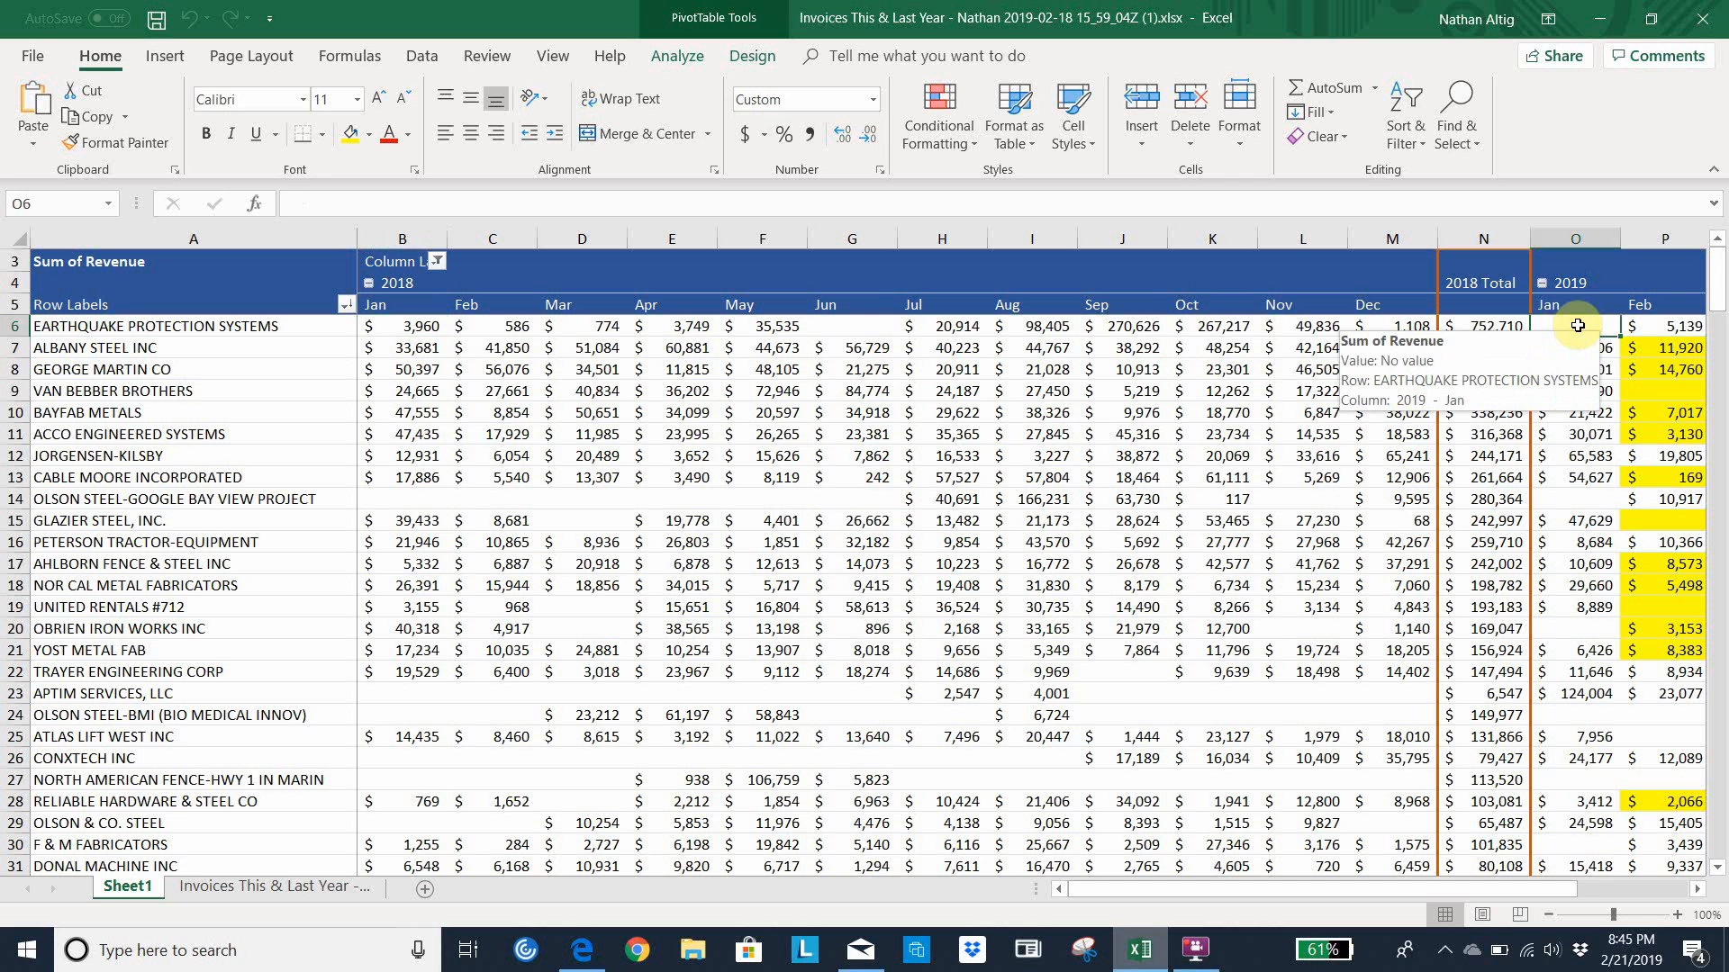
pyautogui.press('Down')
pyautogui.press('Down')
pyautogui.press('Down')
pyautogui.press('Down')
pyautogui.press('Down')
pyautogui.press('Down')
pyautogui.press('Down')
pyautogui.press('Down')
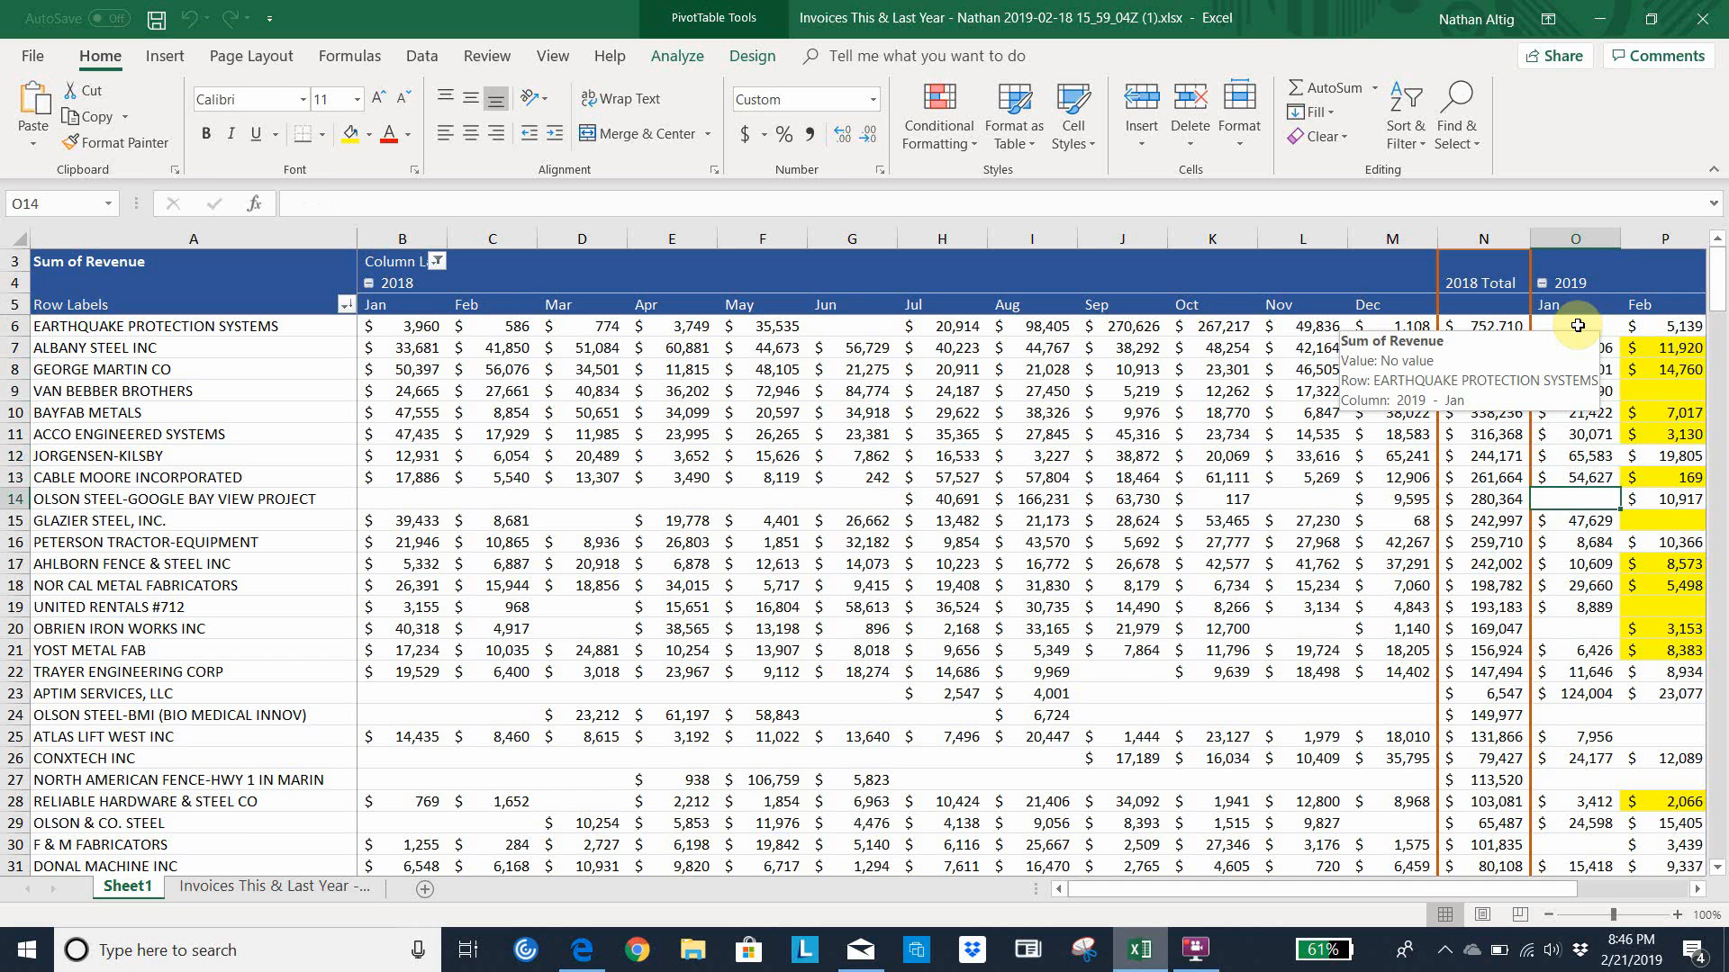
pyautogui.press('Up')
pyautogui.press('Up')
pyautogui.press('Up')
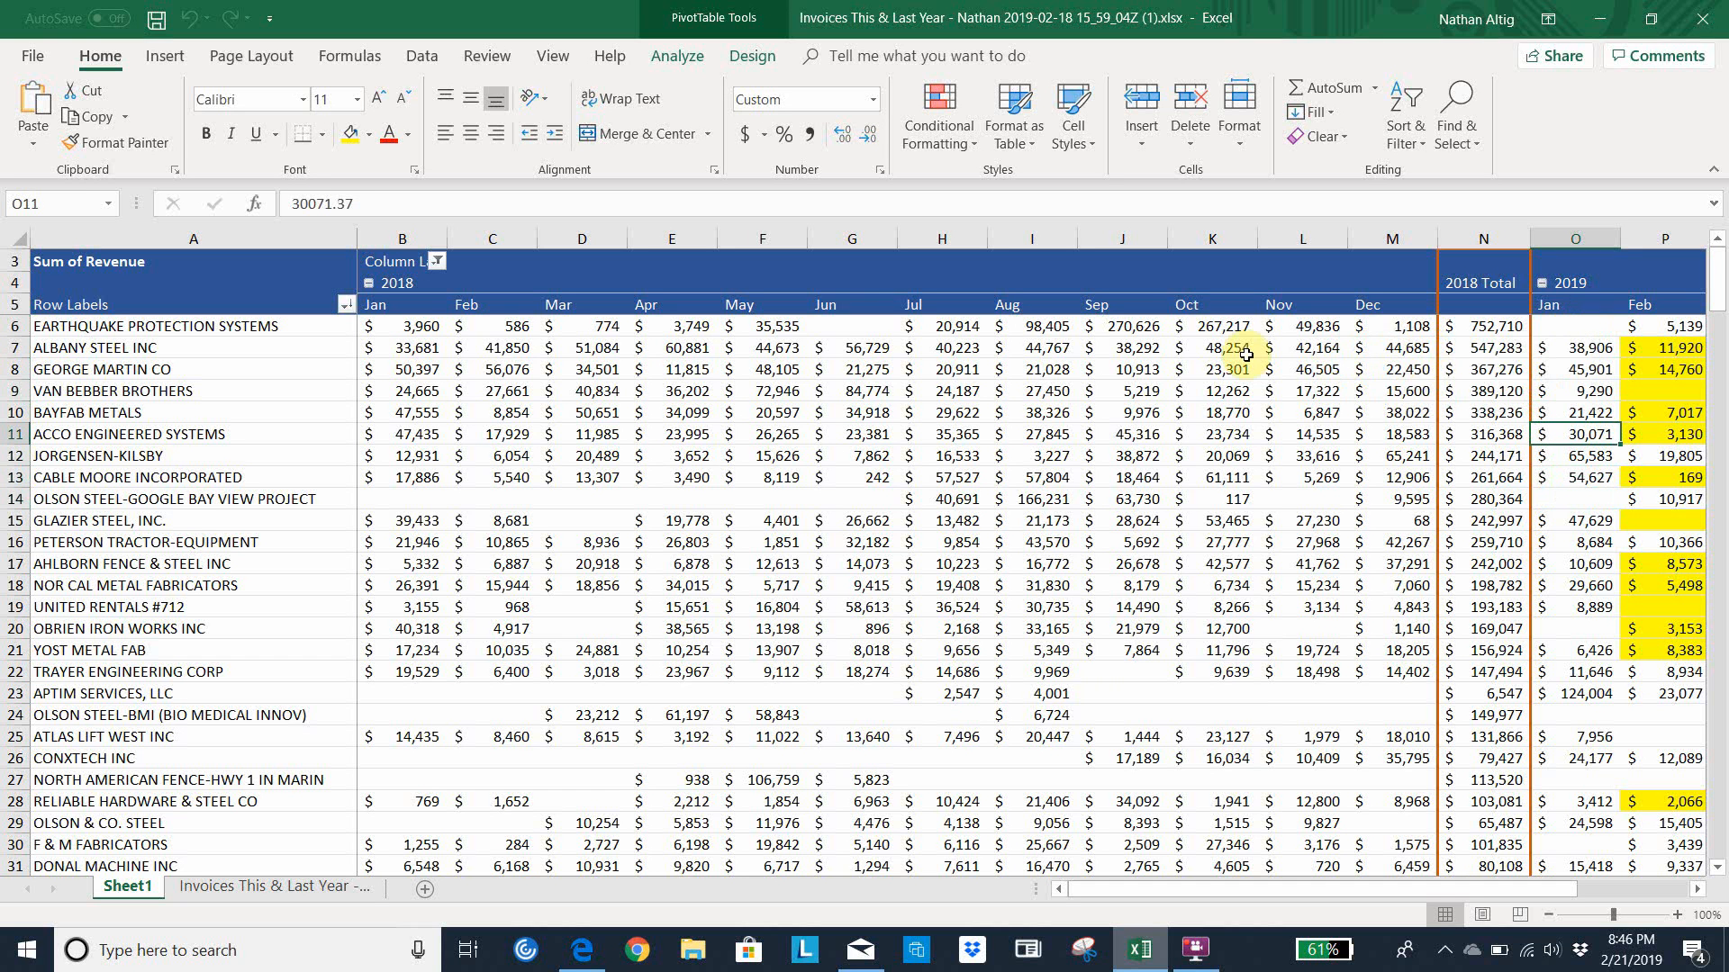
pyautogui.click(1491, 326)
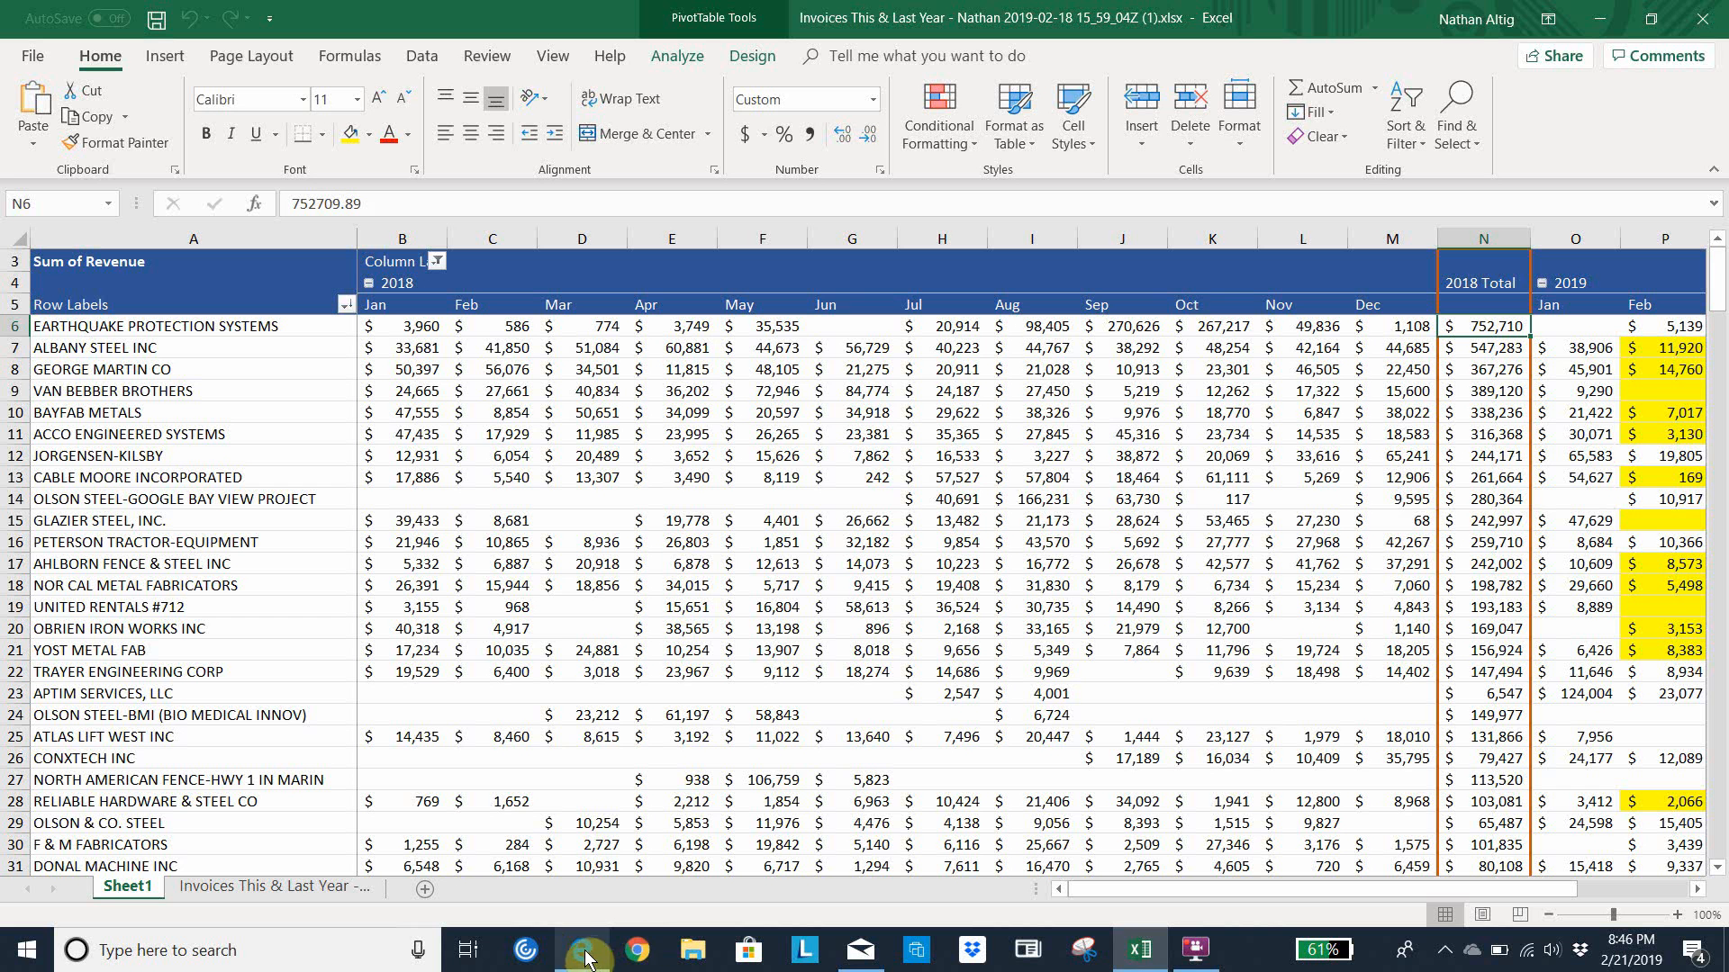
# Switch to Microsoft Dynamics CRM in Edge and open the Invoices list of the Sales area
pyautogui.moveTo(679, 369)
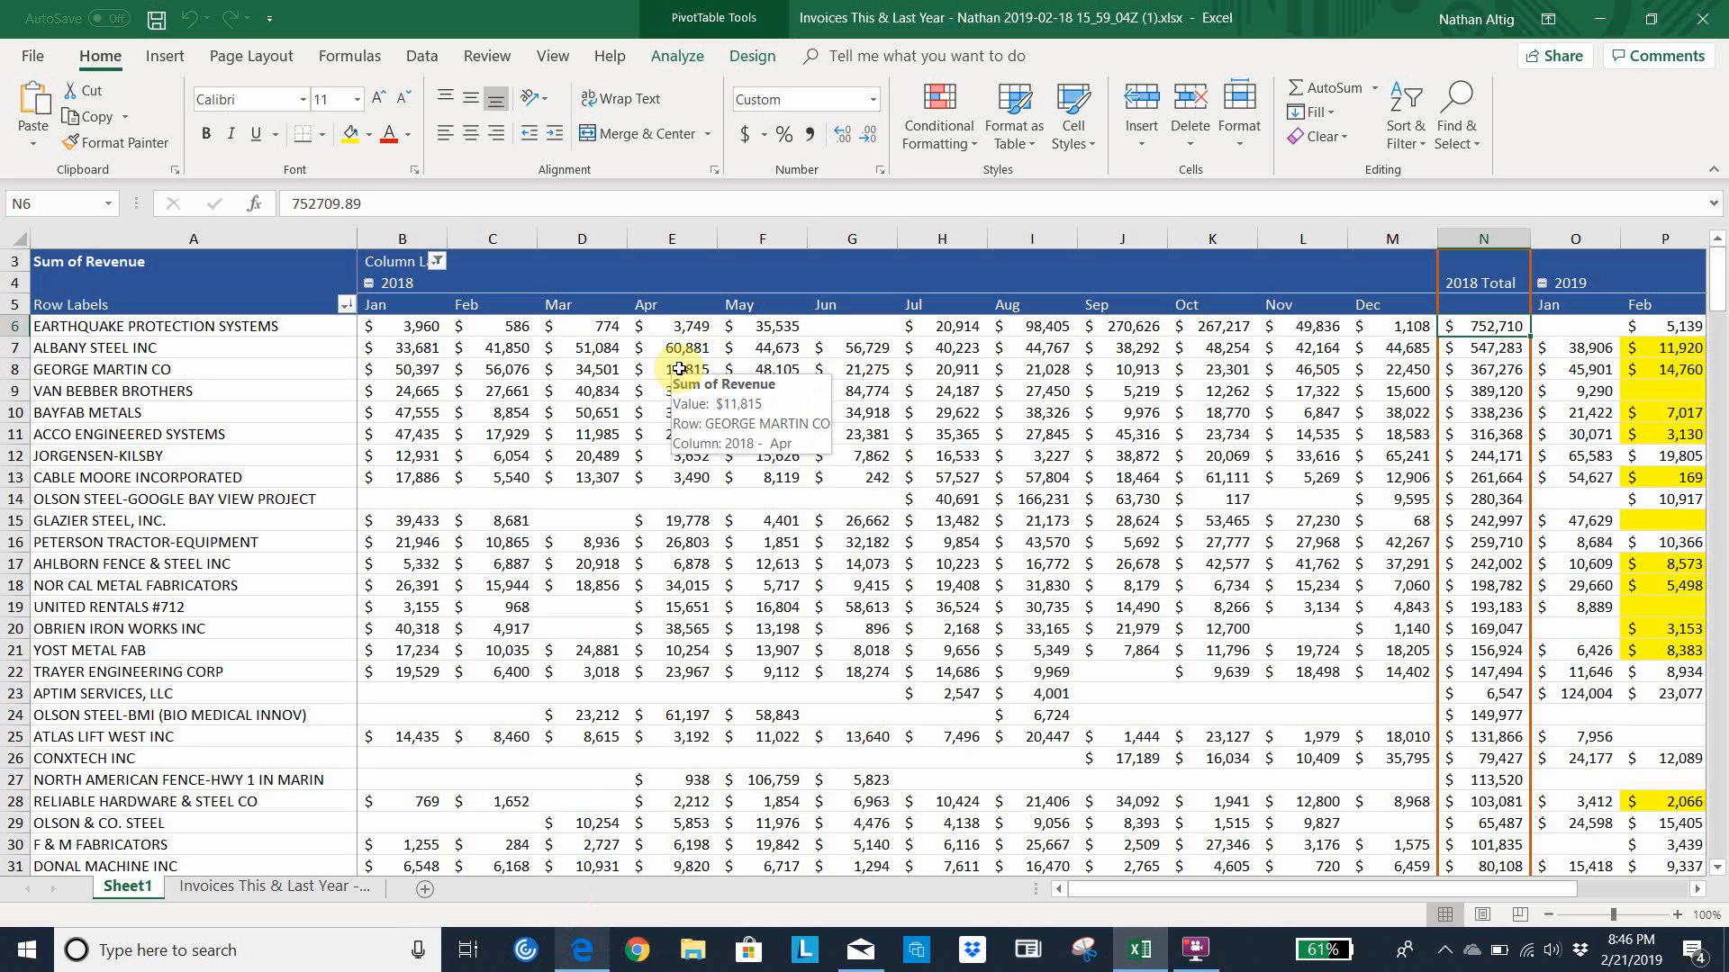
pyautogui.click(581, 950)
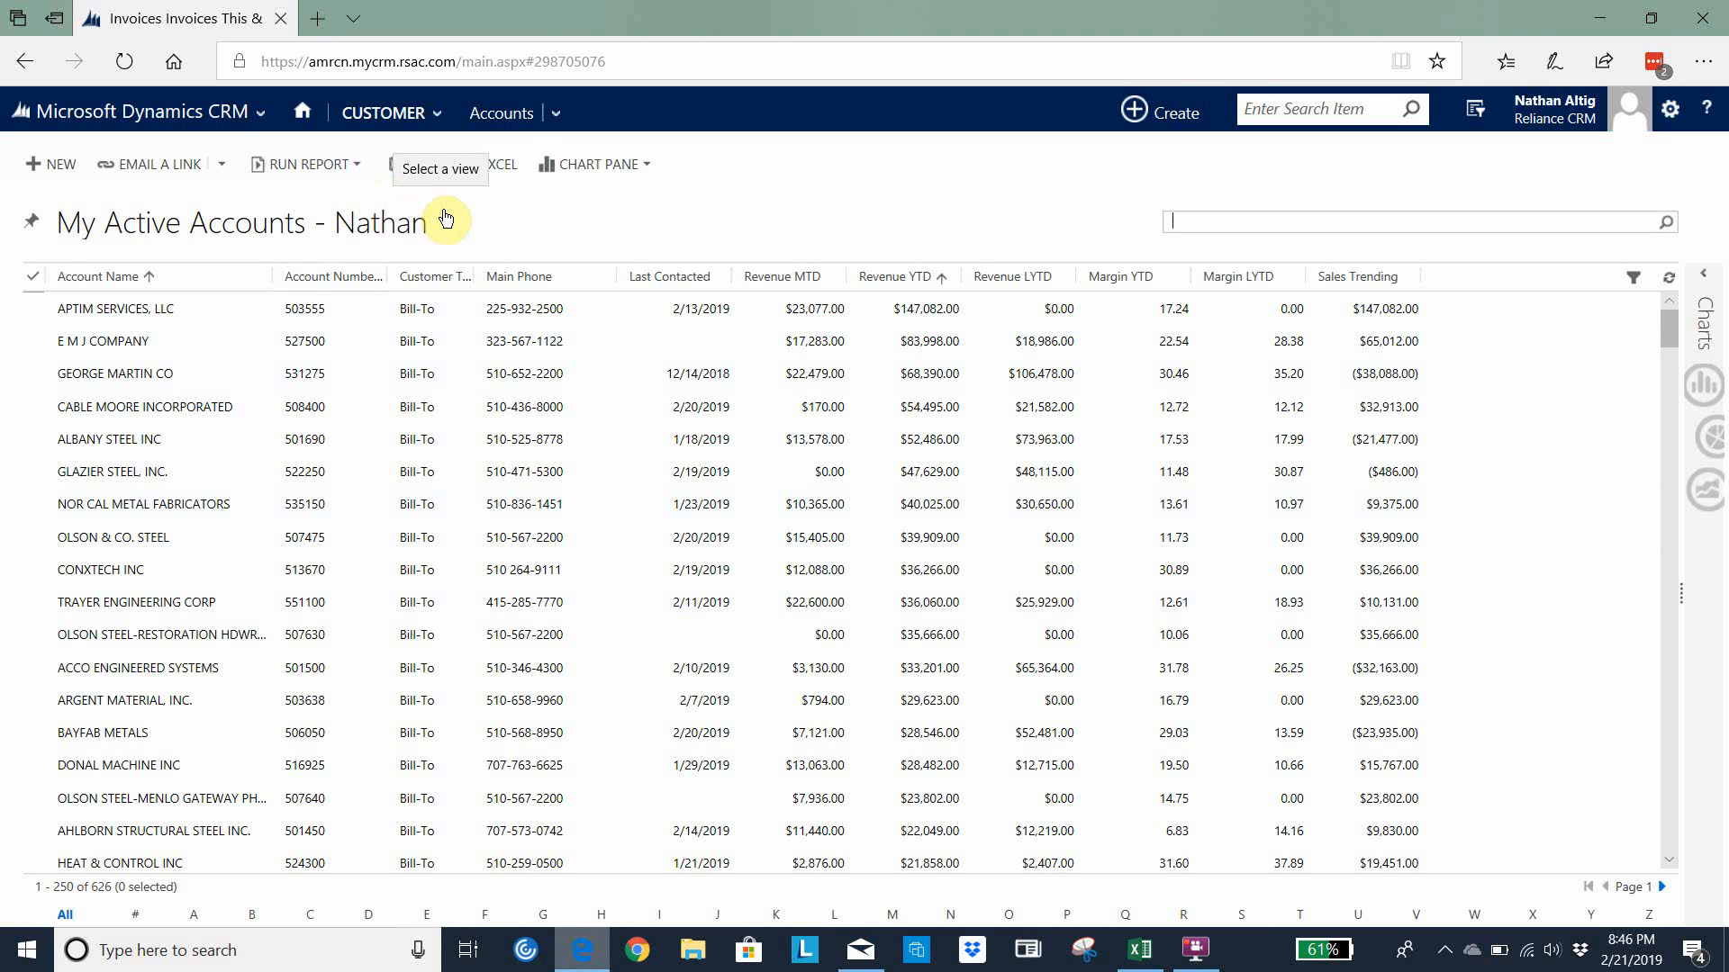
pyautogui.click(185, 108)
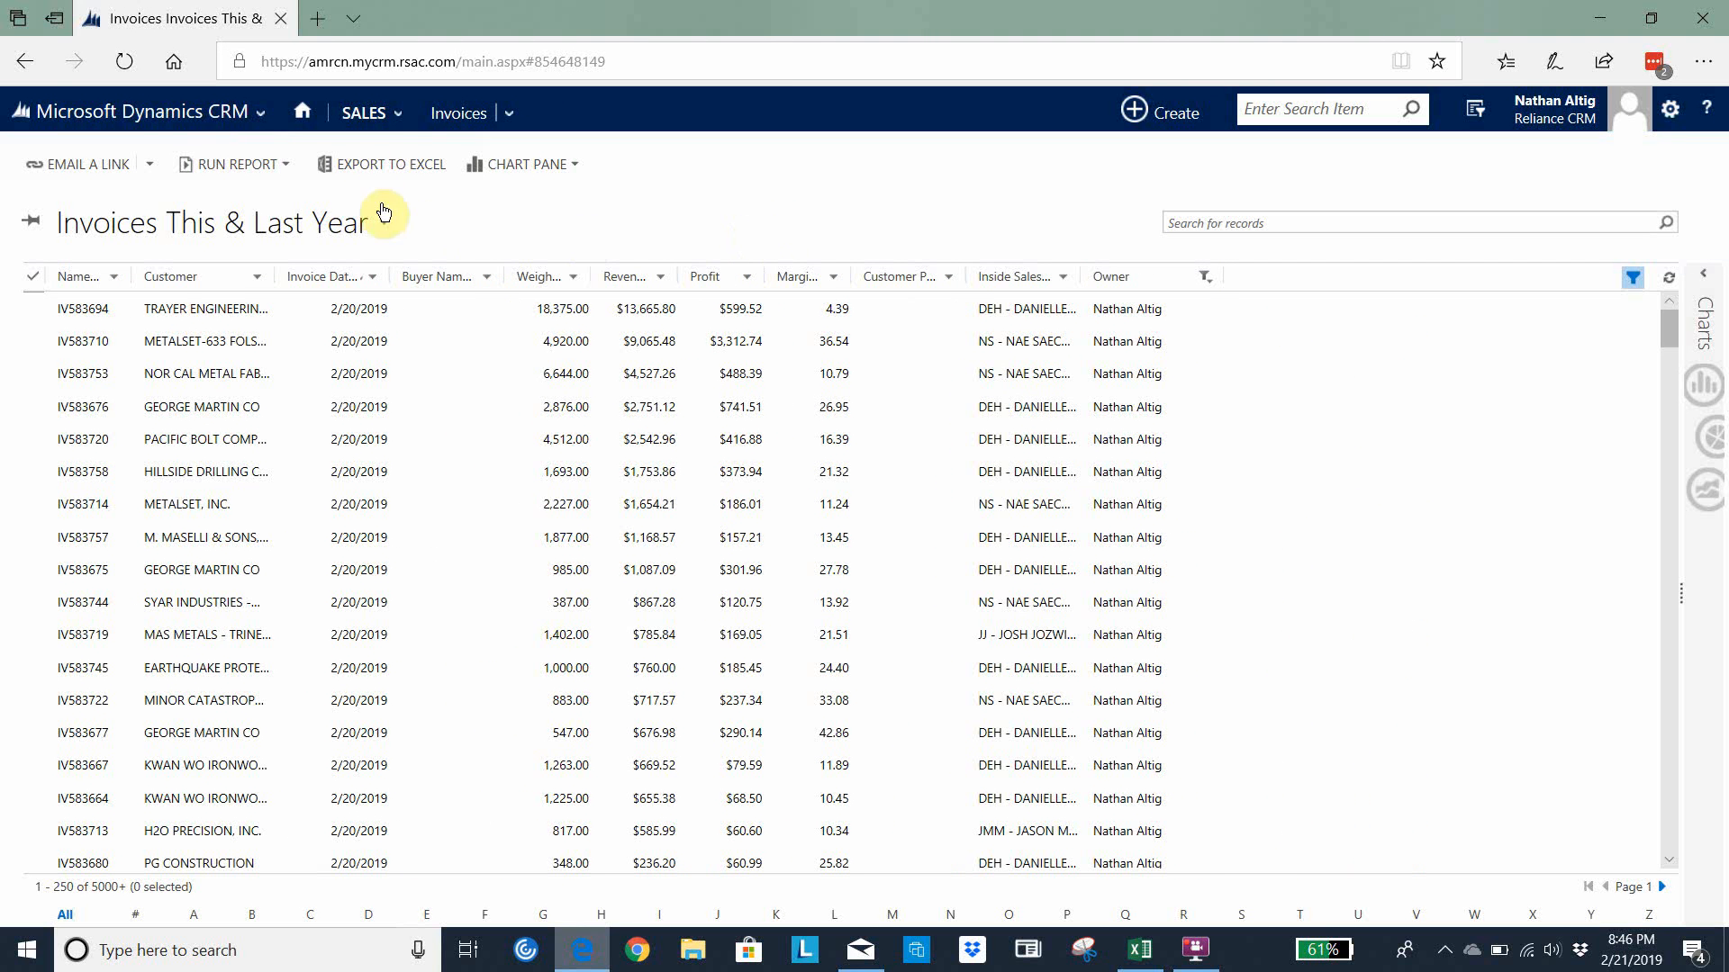
pyautogui.click(385, 116)
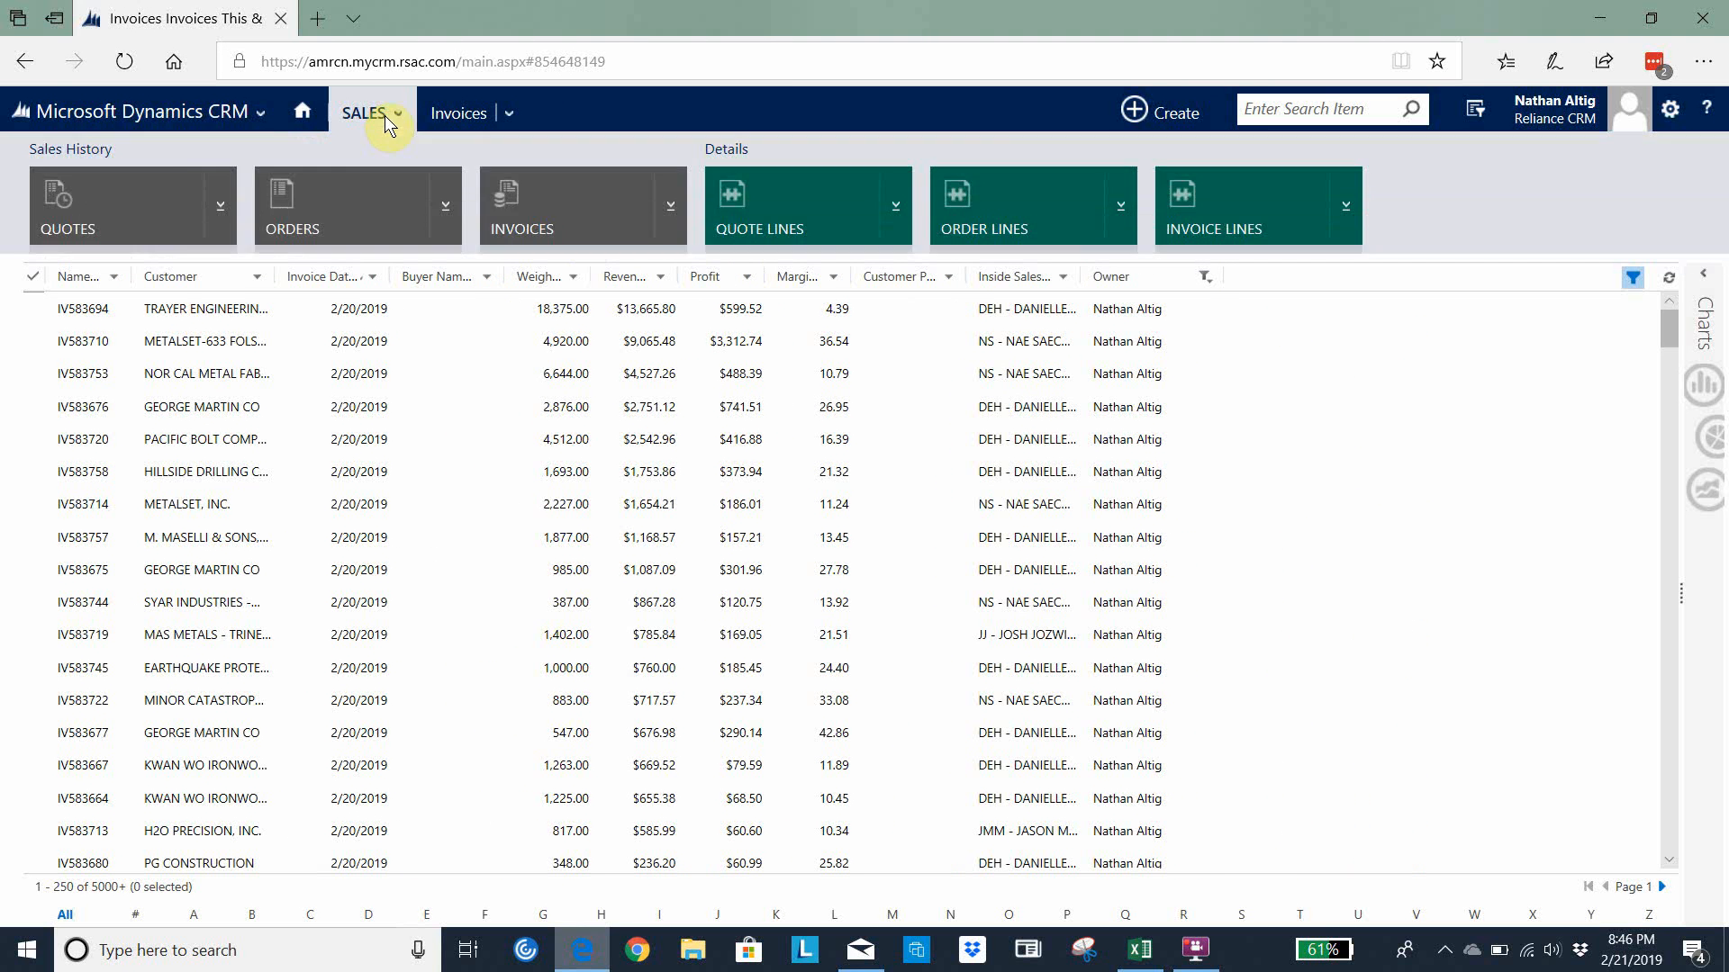
pyautogui.click(548, 230)
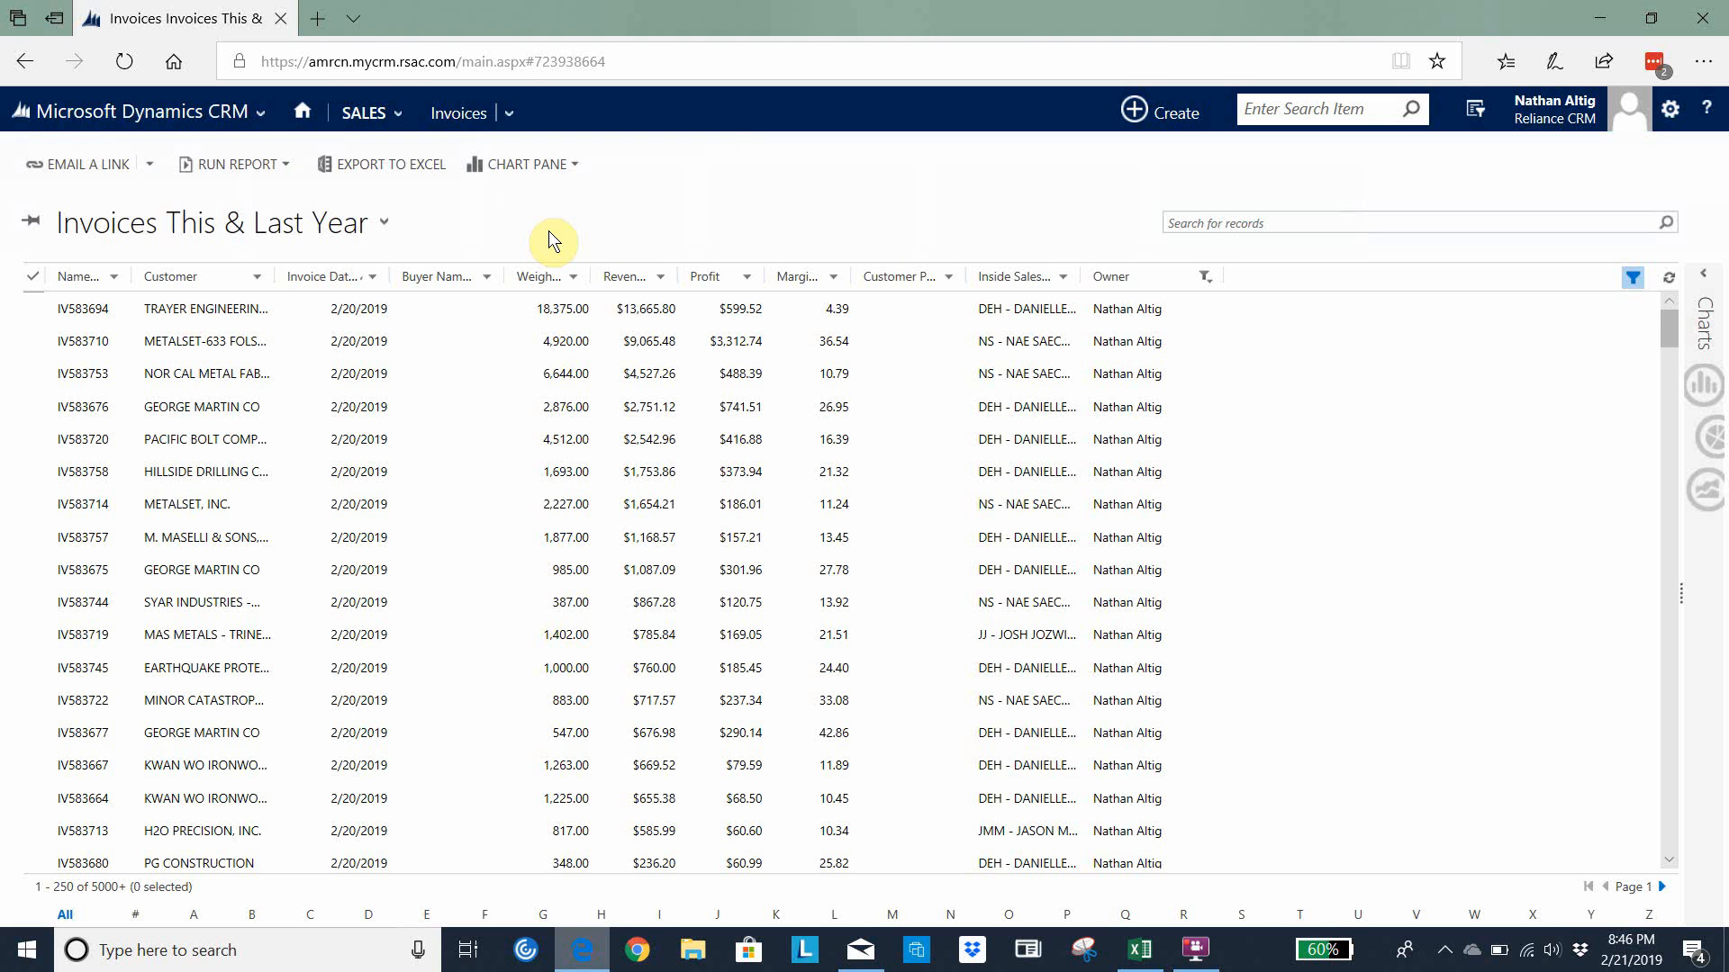
# Load the system view Invoices This & Last Year and filter its Owner column to the current user
pyautogui.click(255, 232)
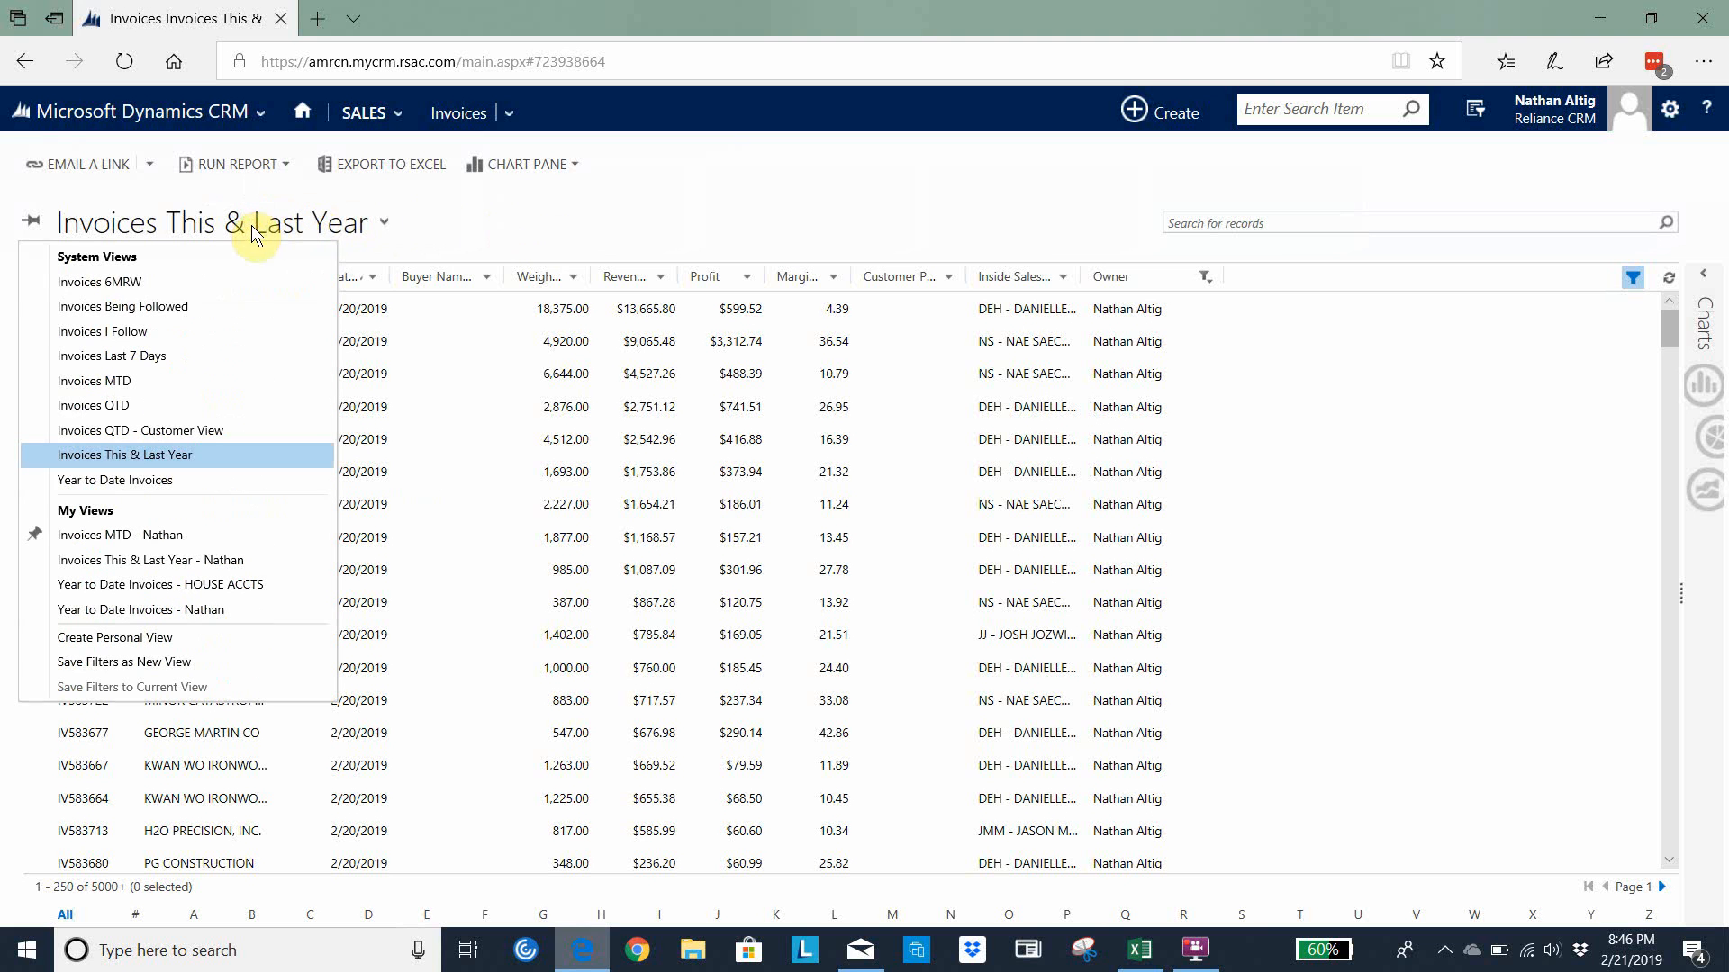
pyautogui.click(123, 465)
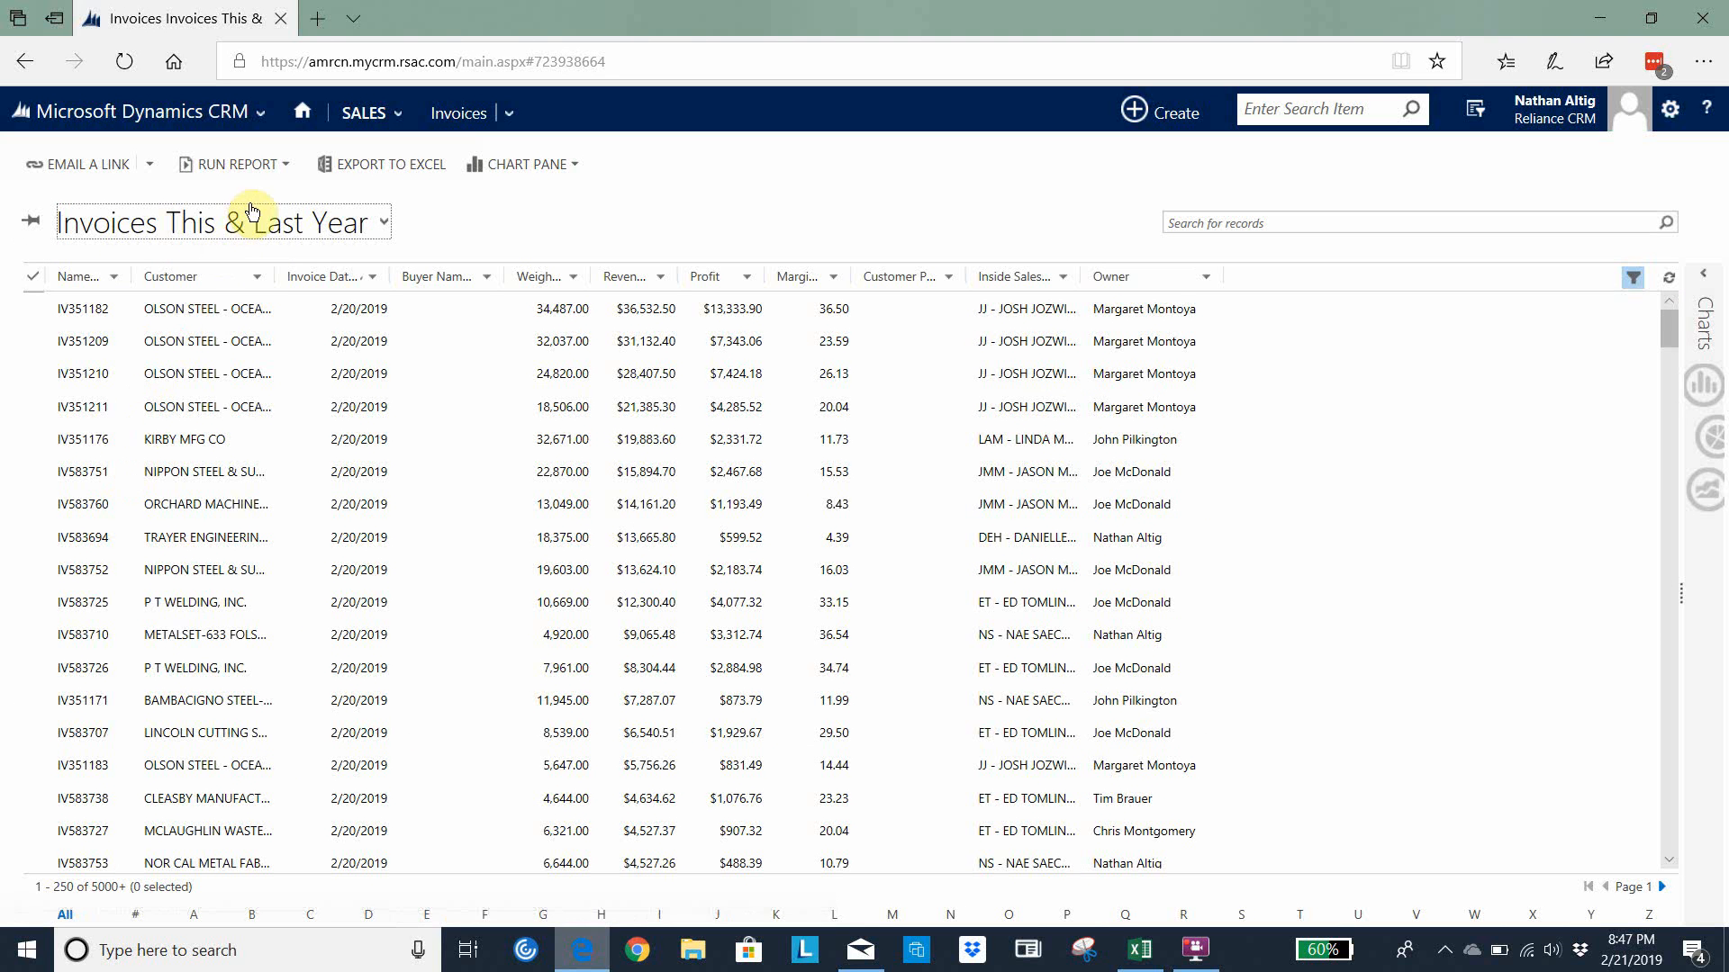
pyautogui.click(267, 225)
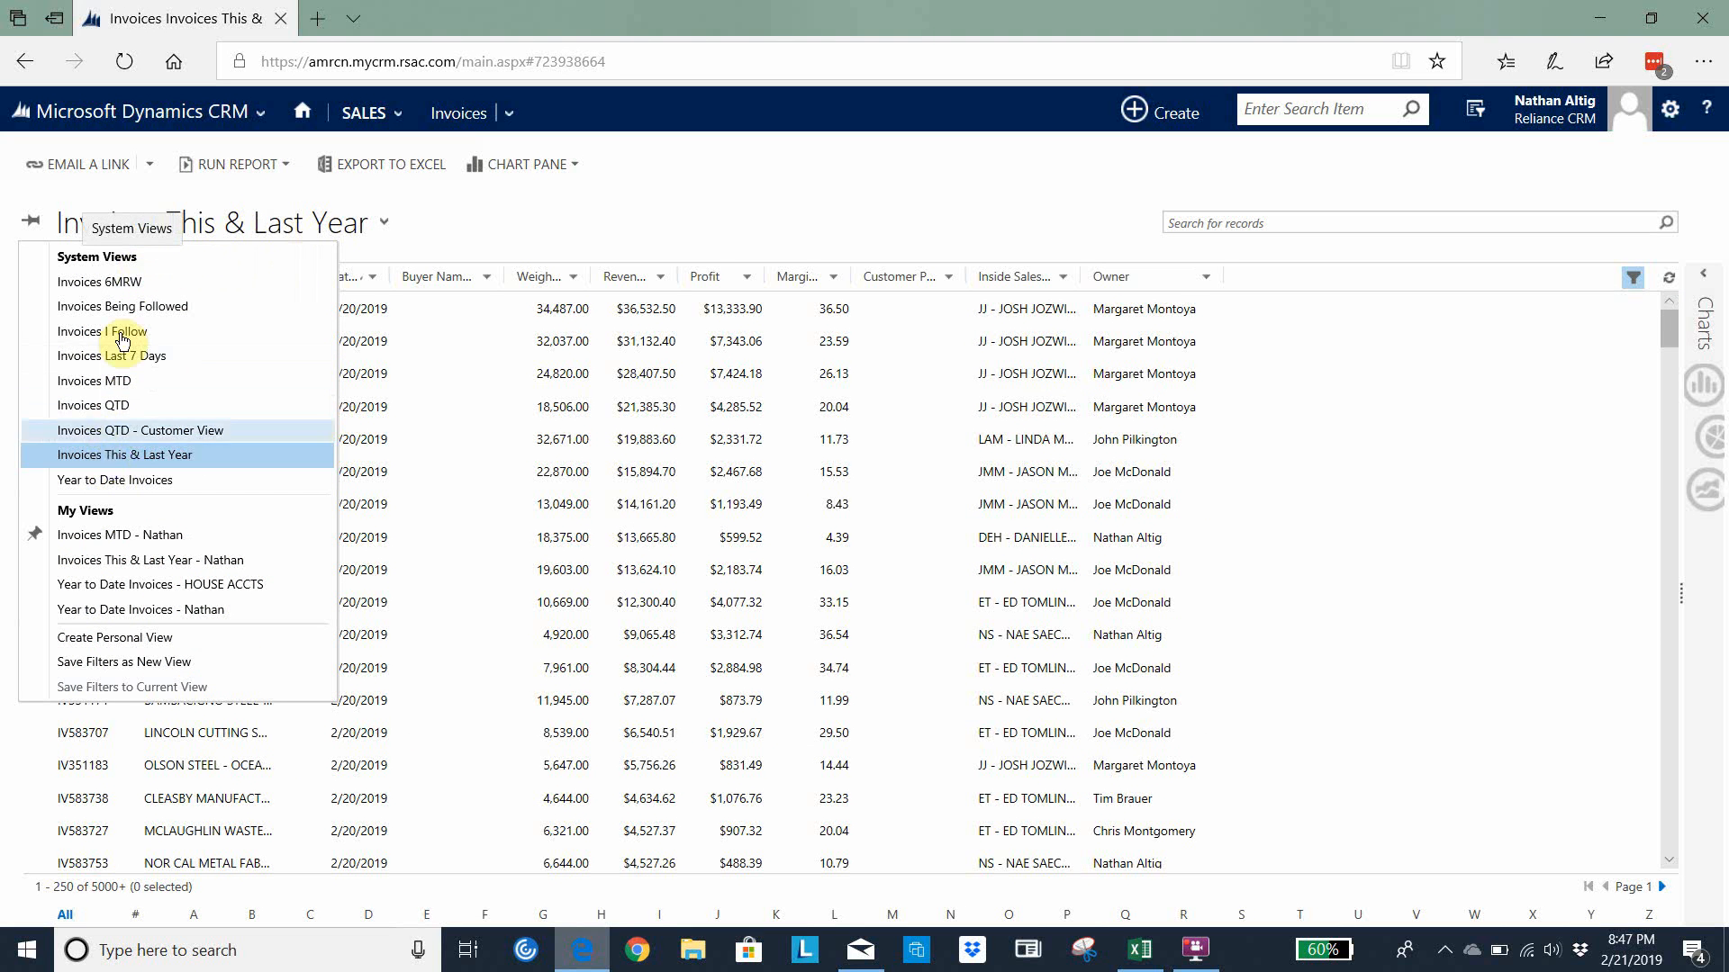
pyautogui.click(117, 456)
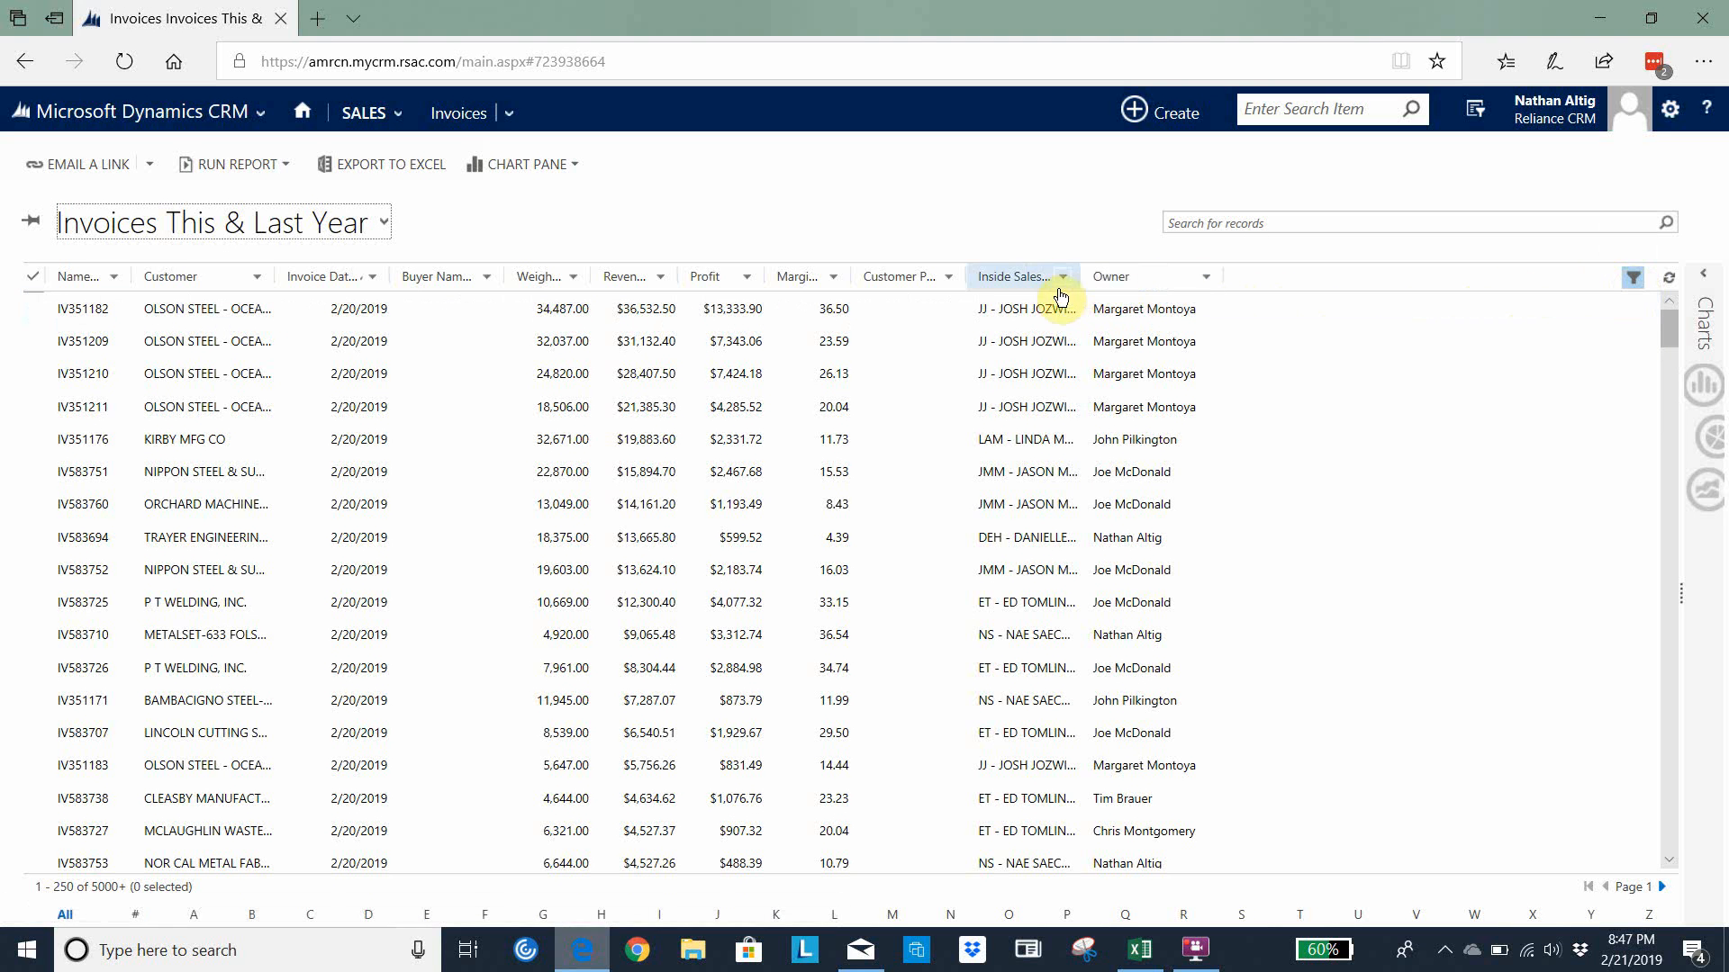
pyautogui.click(1207, 281)
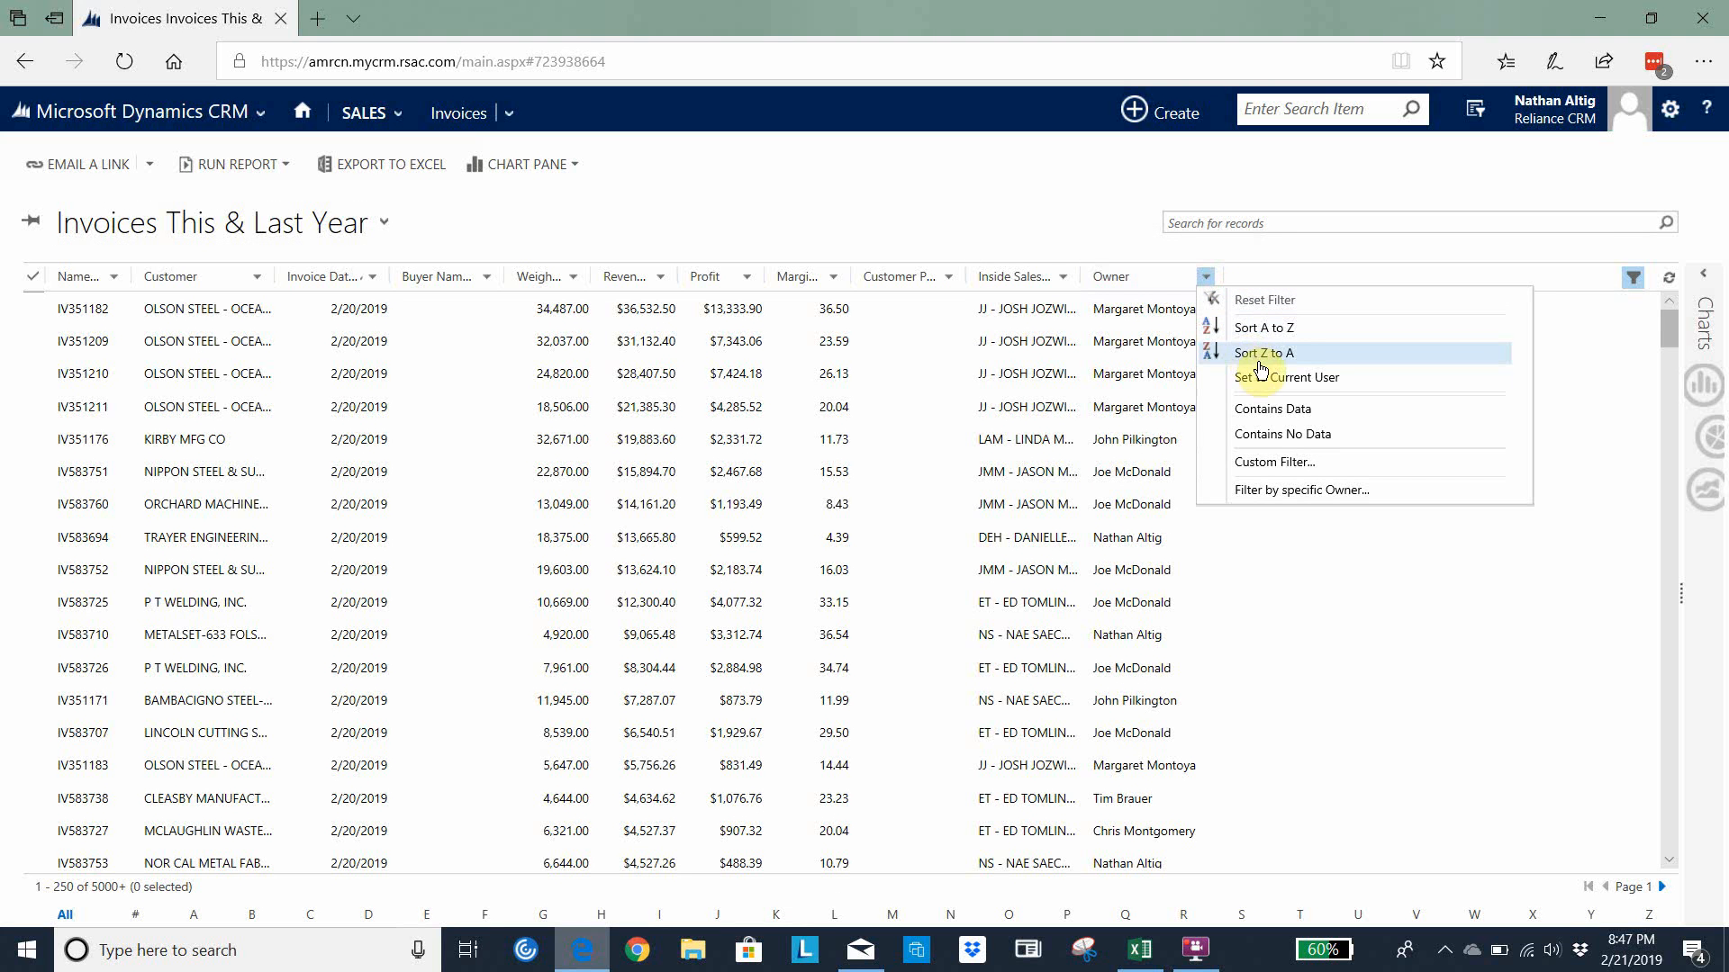
pyautogui.click(1276, 384)
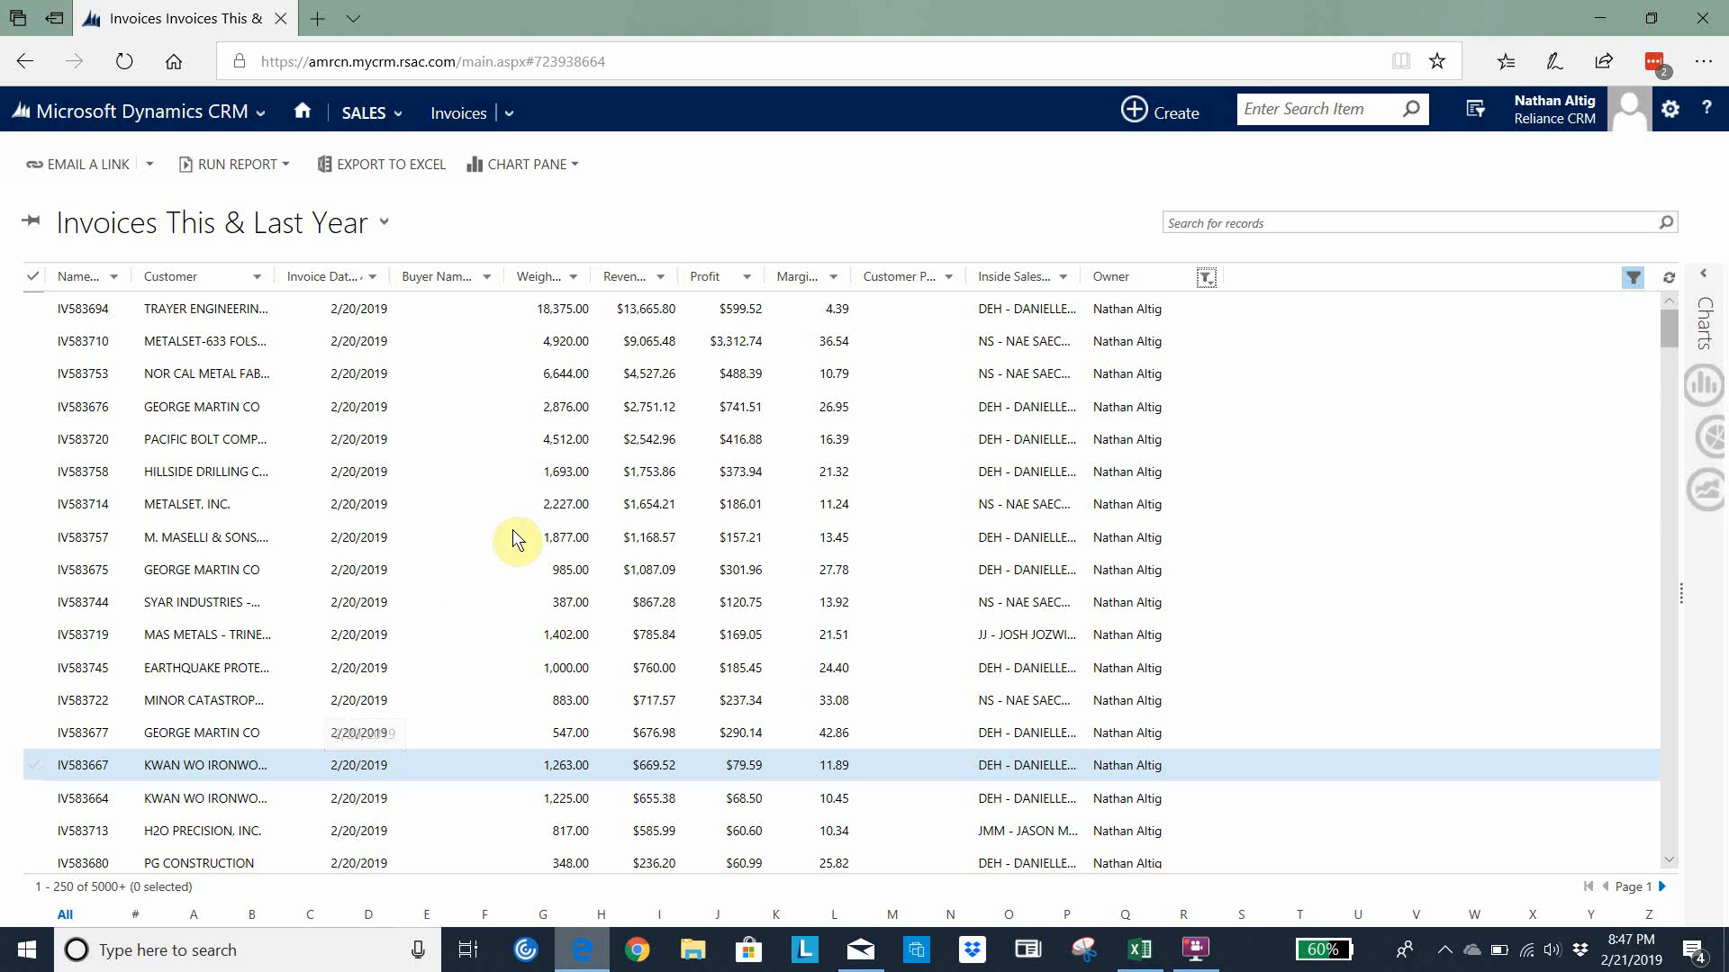
# Export the filtered invoices to Excel as a Dynamic worksheet and open the exported file
pyautogui.click(364, 164)
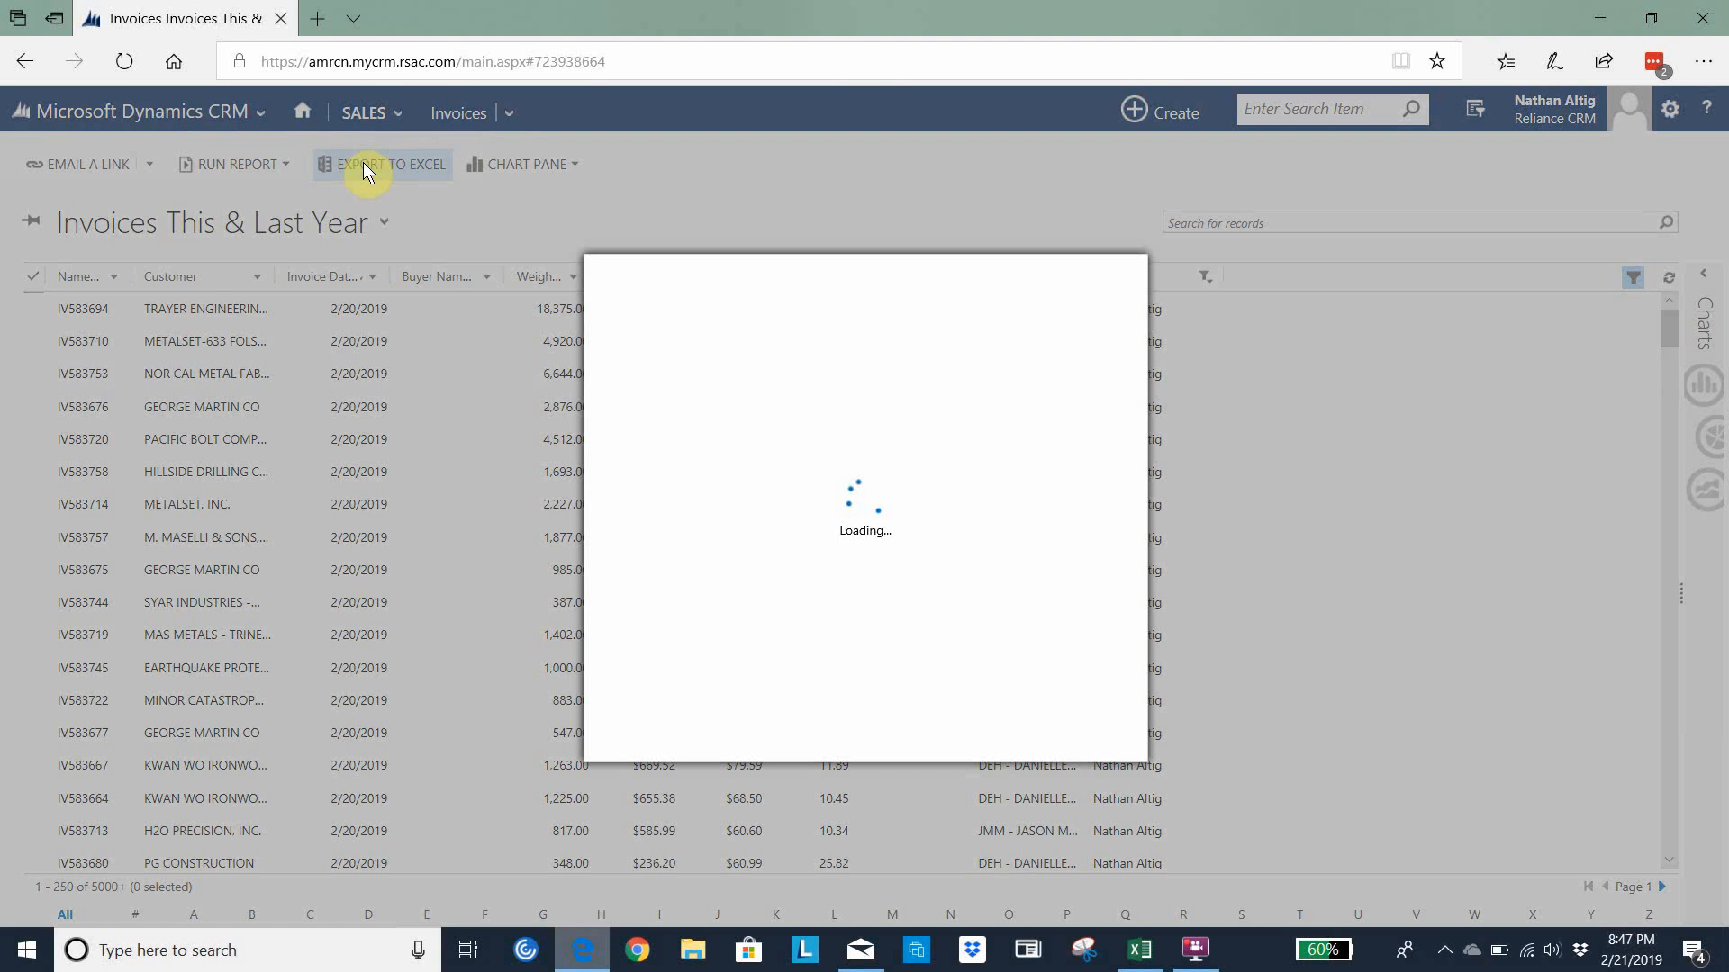
pyautogui.click(695, 519)
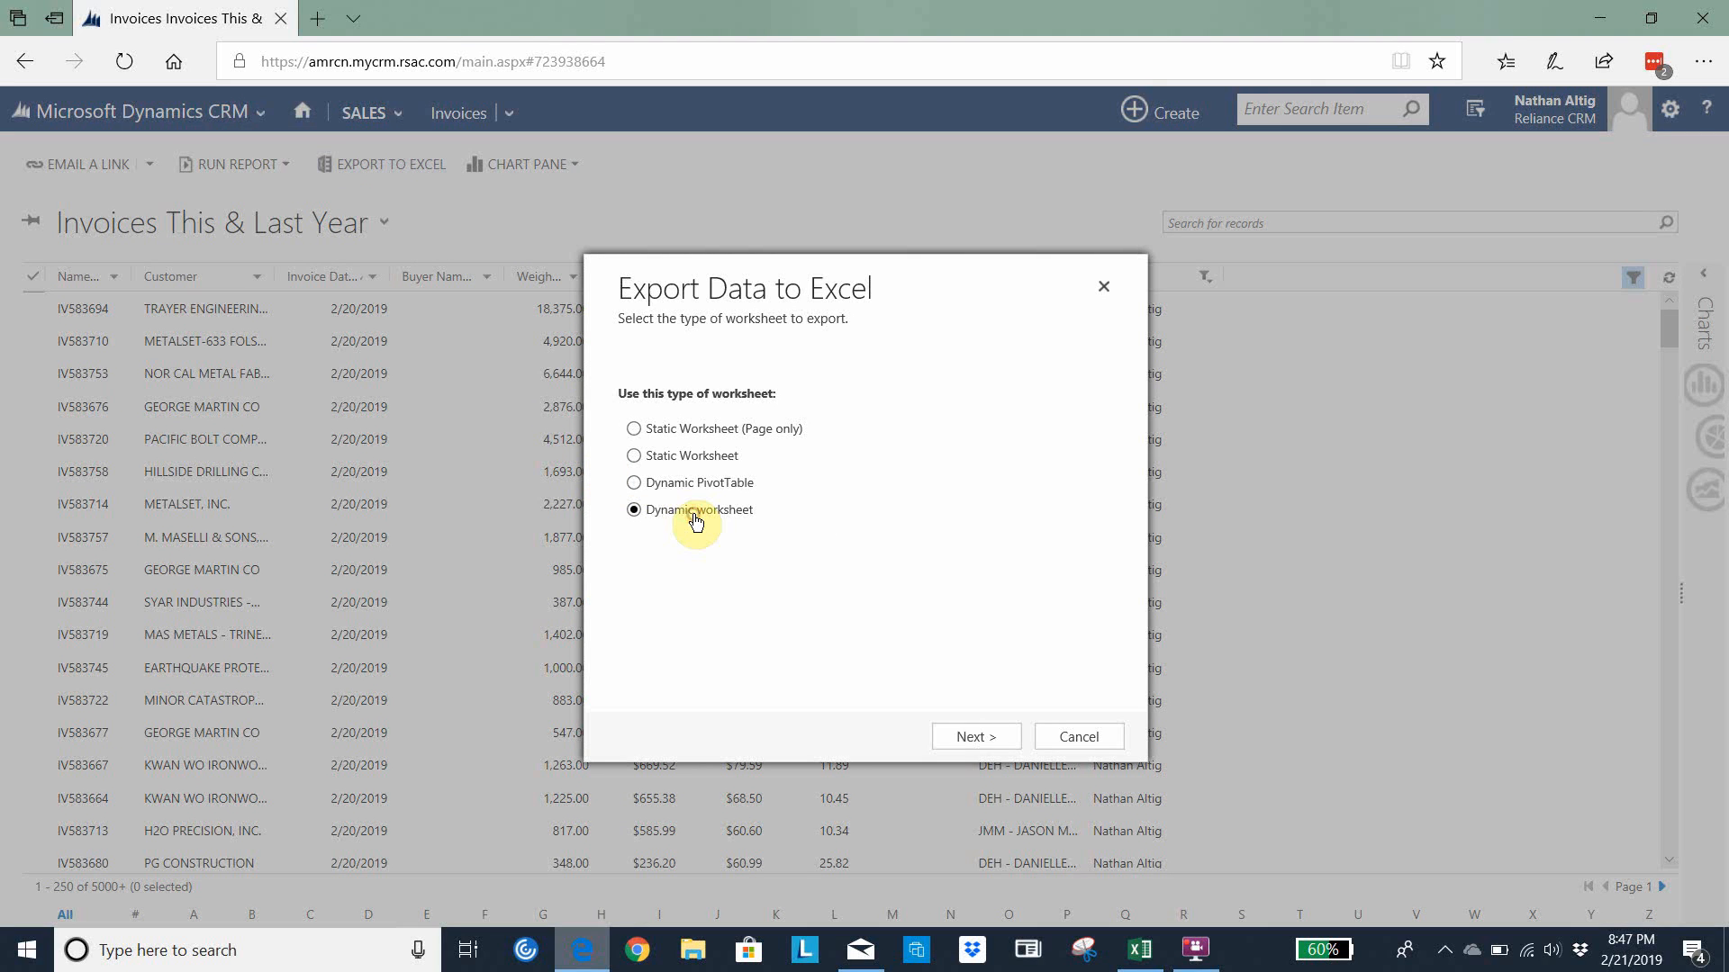
pyautogui.click(979, 744)
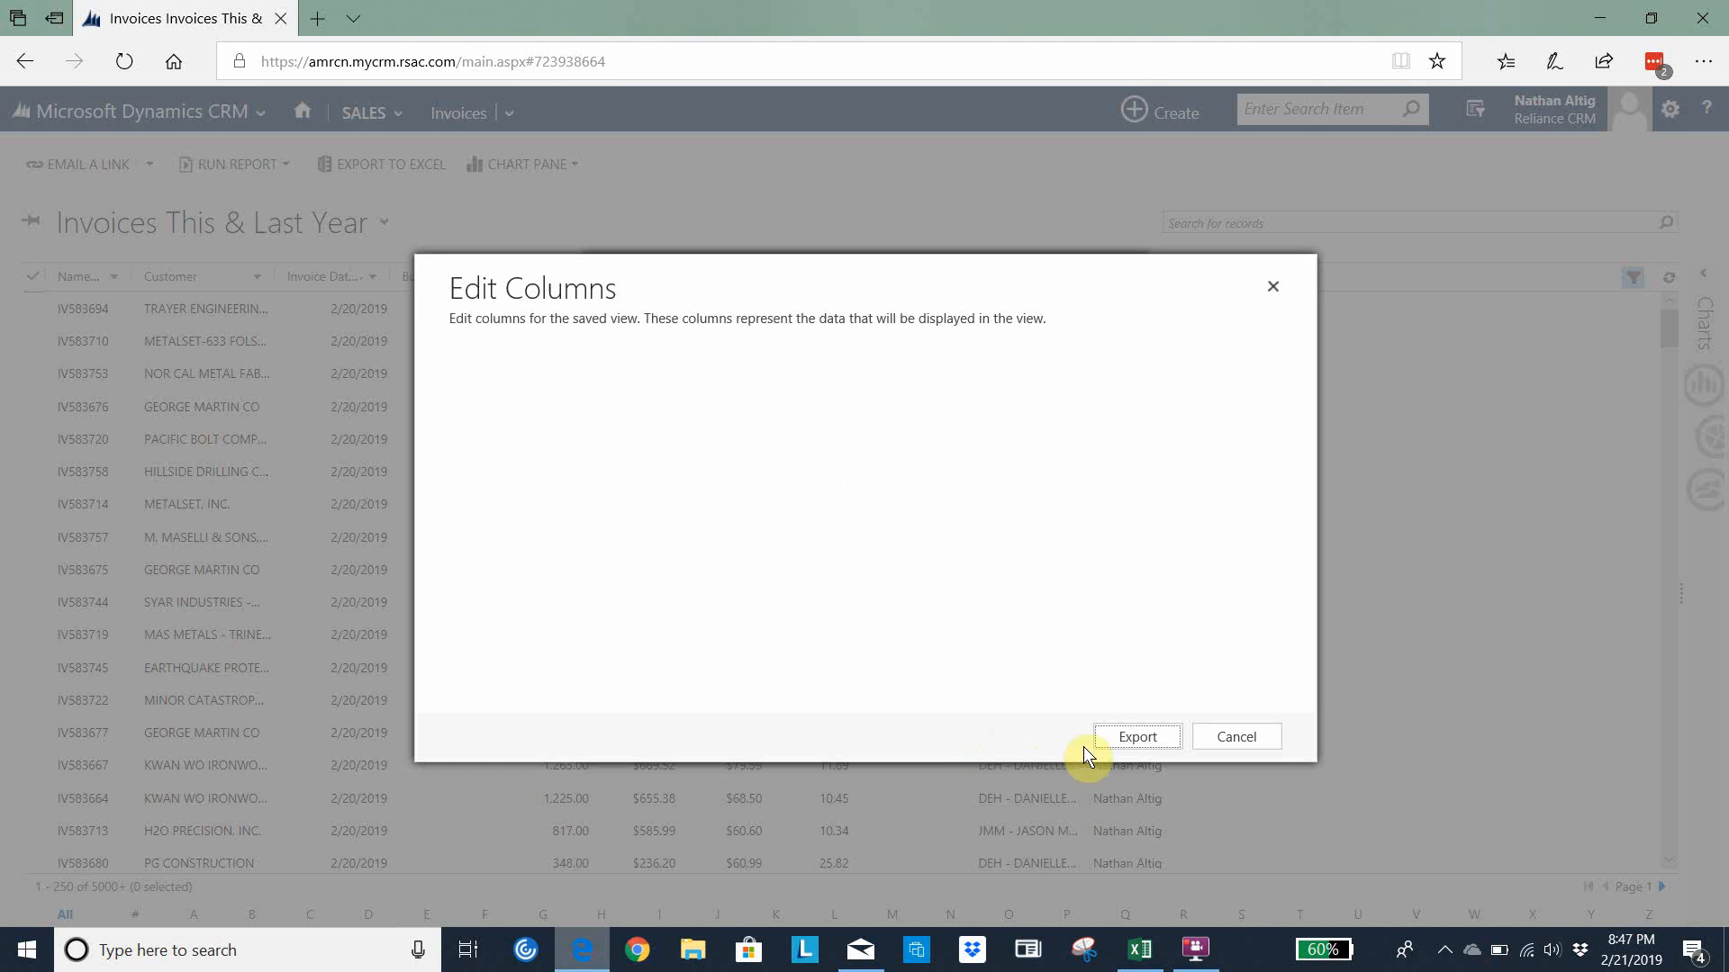
pyautogui.click(1137, 738)
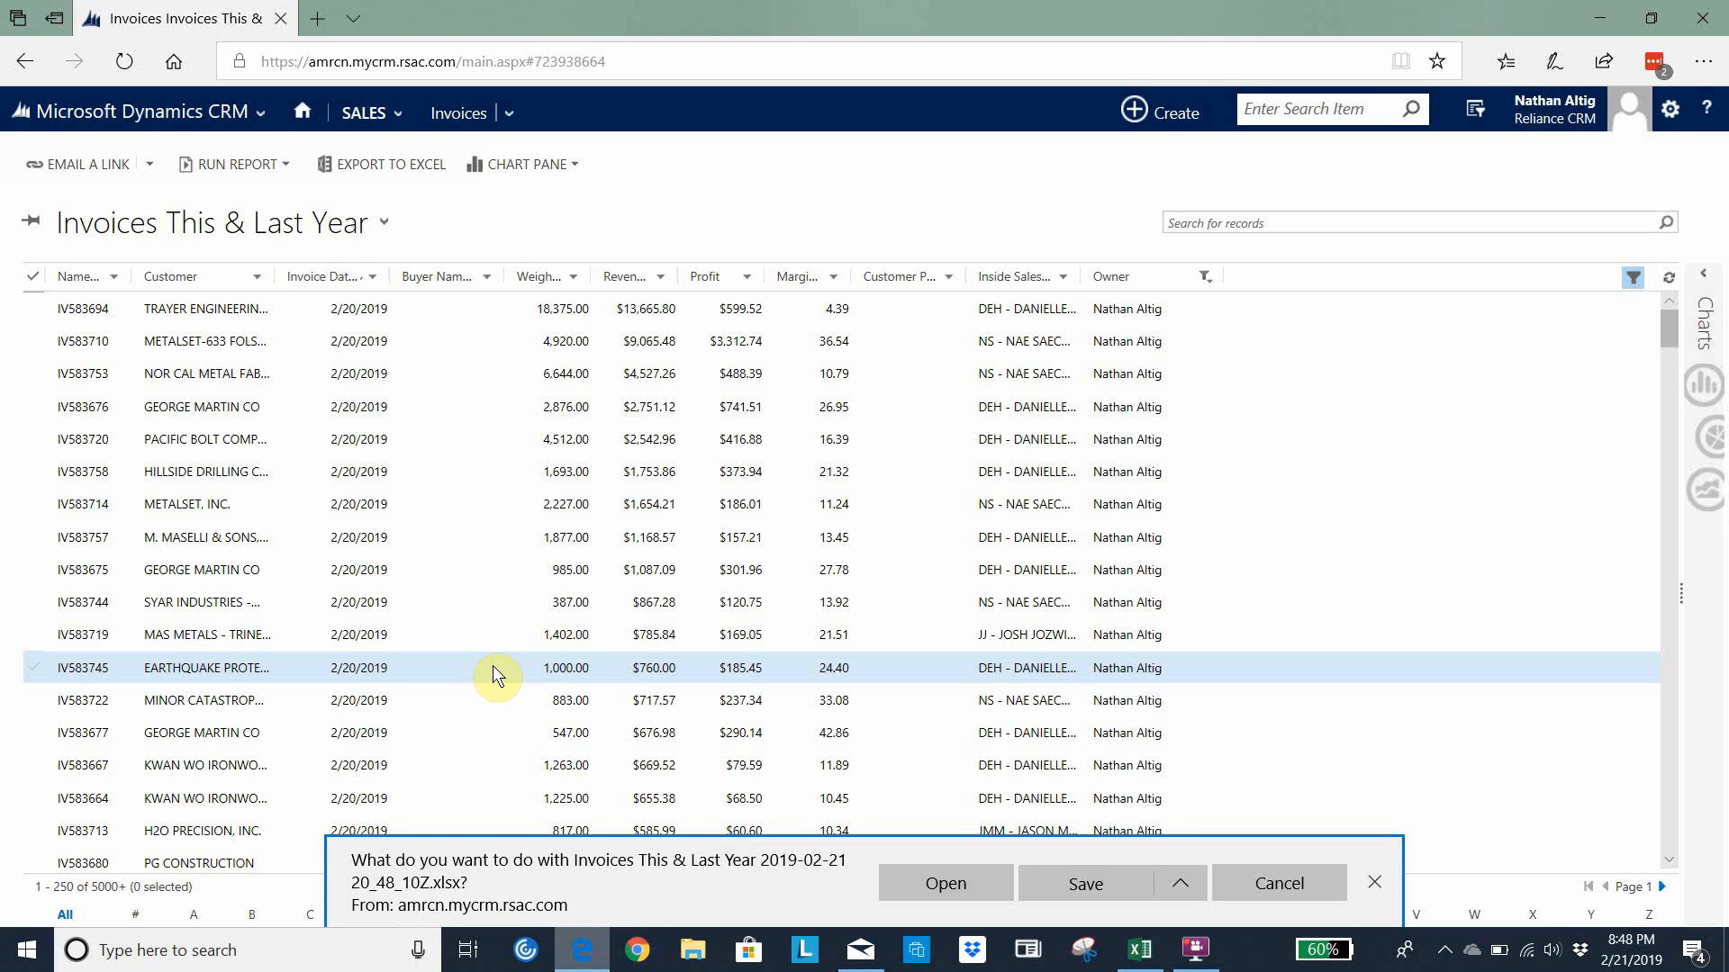
pyautogui.click(933, 889)
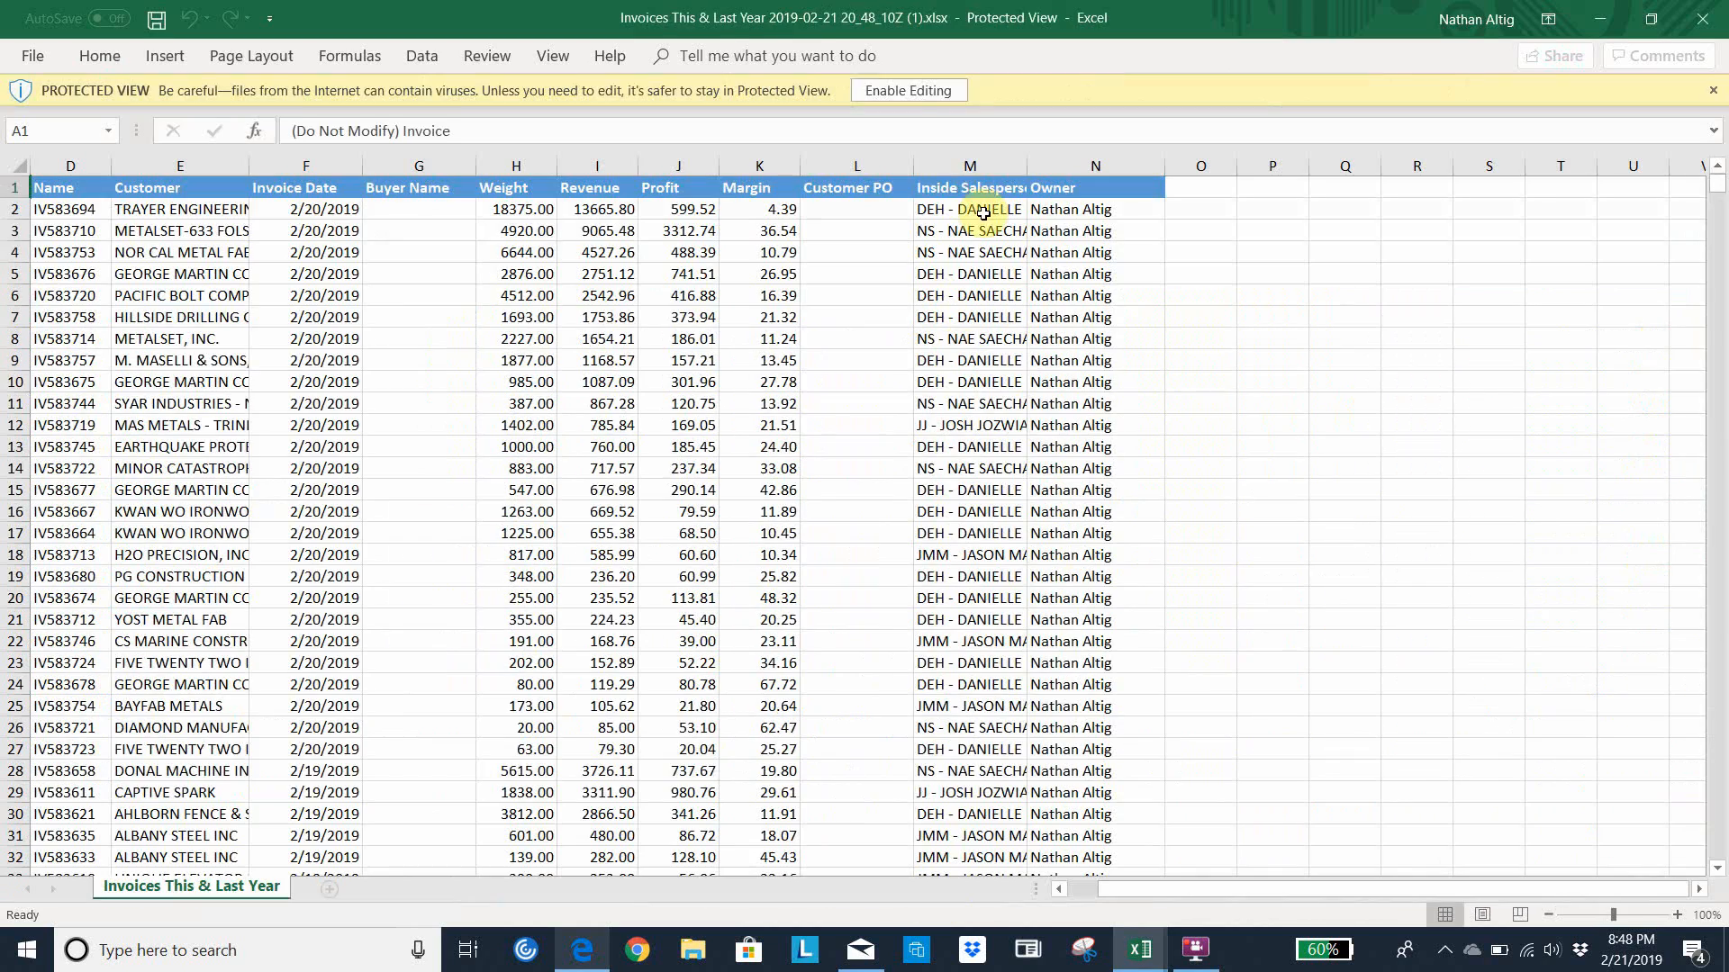
# Enable editing and the blocked external data content in the exported invoices workbook
pyautogui.click(907, 90)
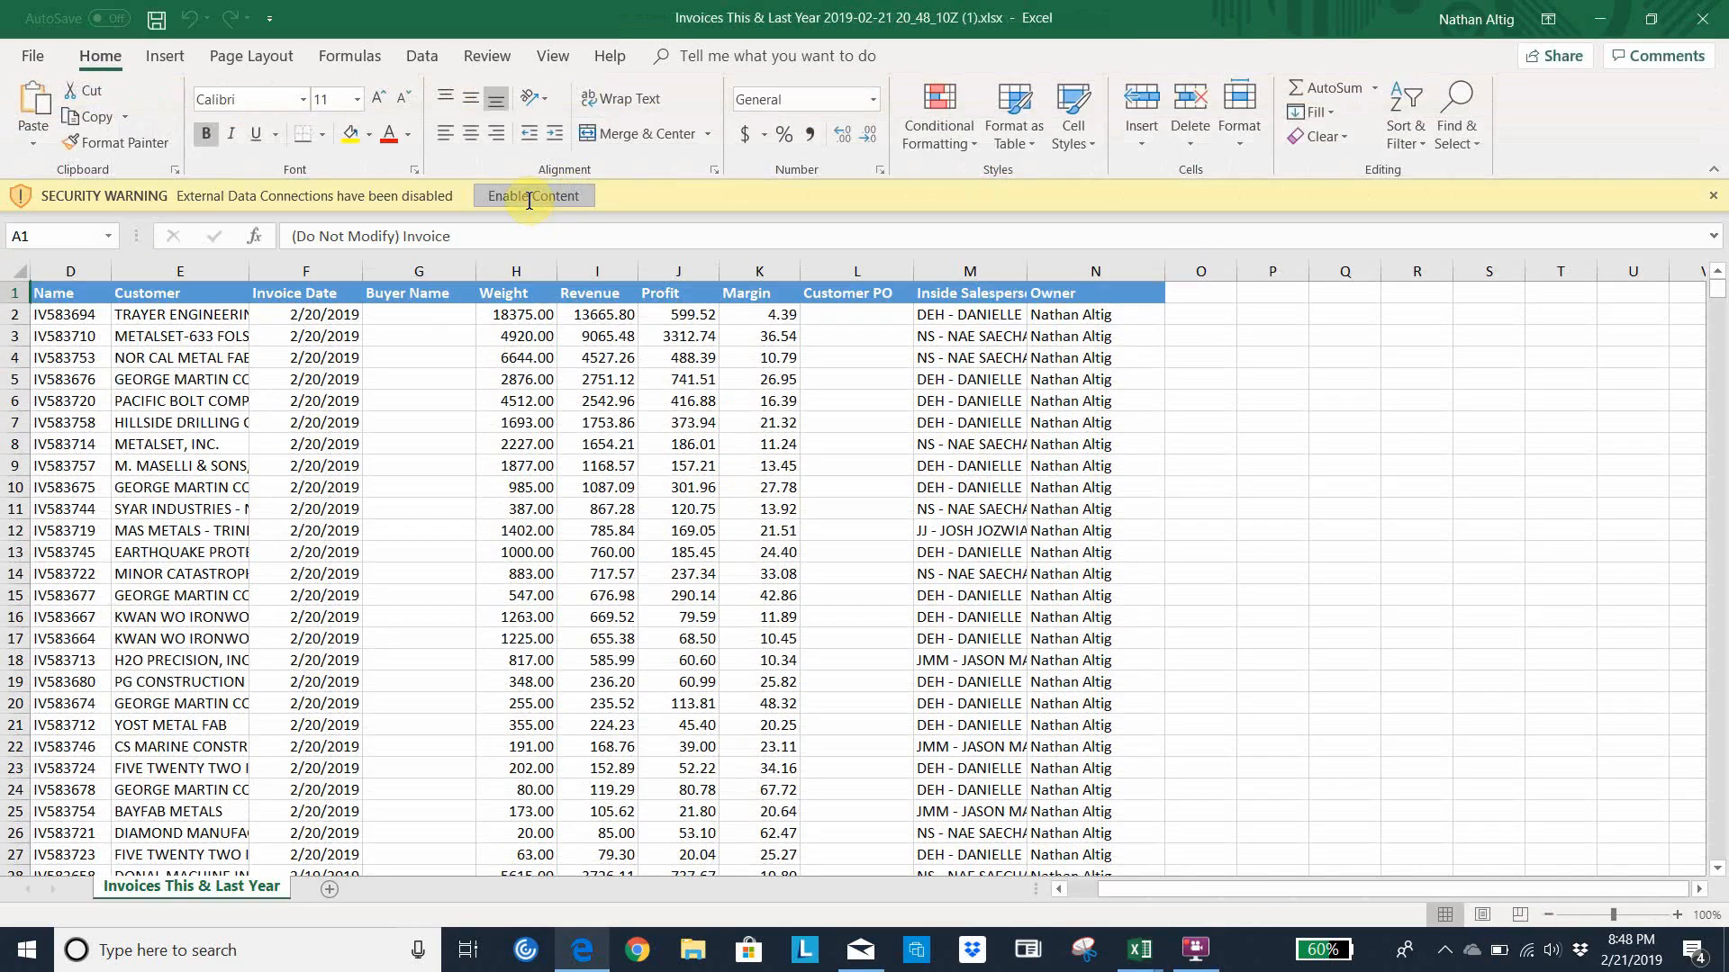
pyautogui.click(530, 198)
pyautogui.click(442, 317)
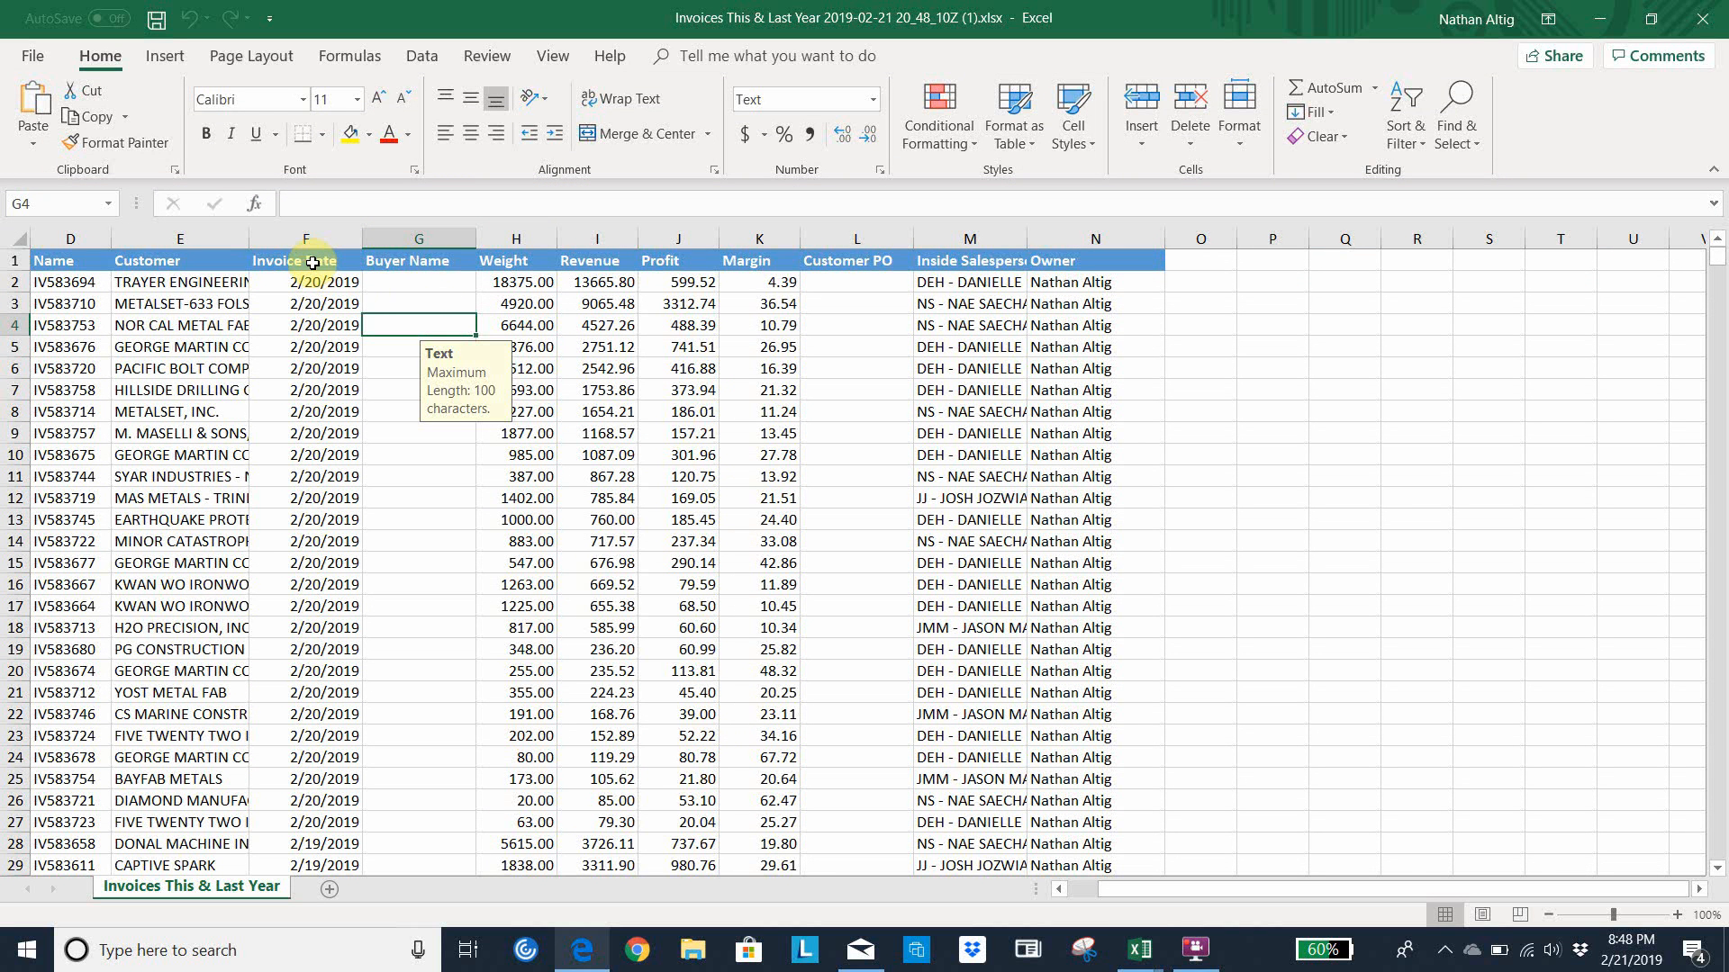
# Replace the Buyer Name header in cell G1, beside Invoice Date, with SHIP DATE
pyautogui.moveTo(306, 261); pyautogui.dragTo(302, 563)
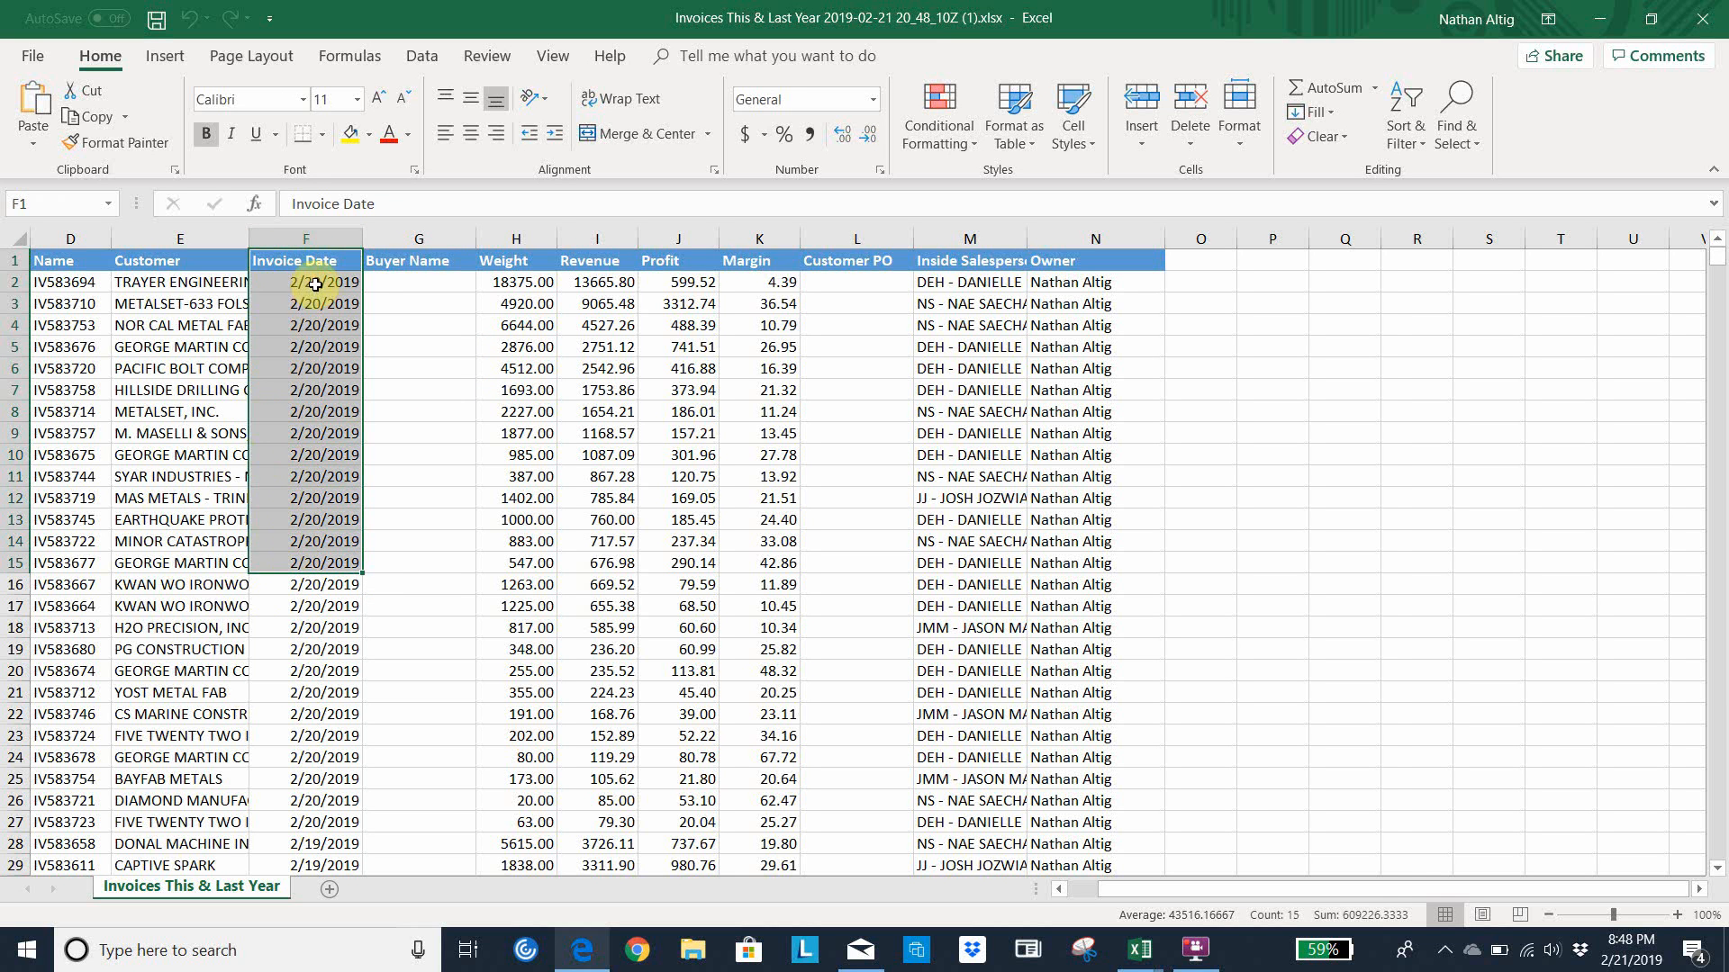
pyautogui.click(317, 286)
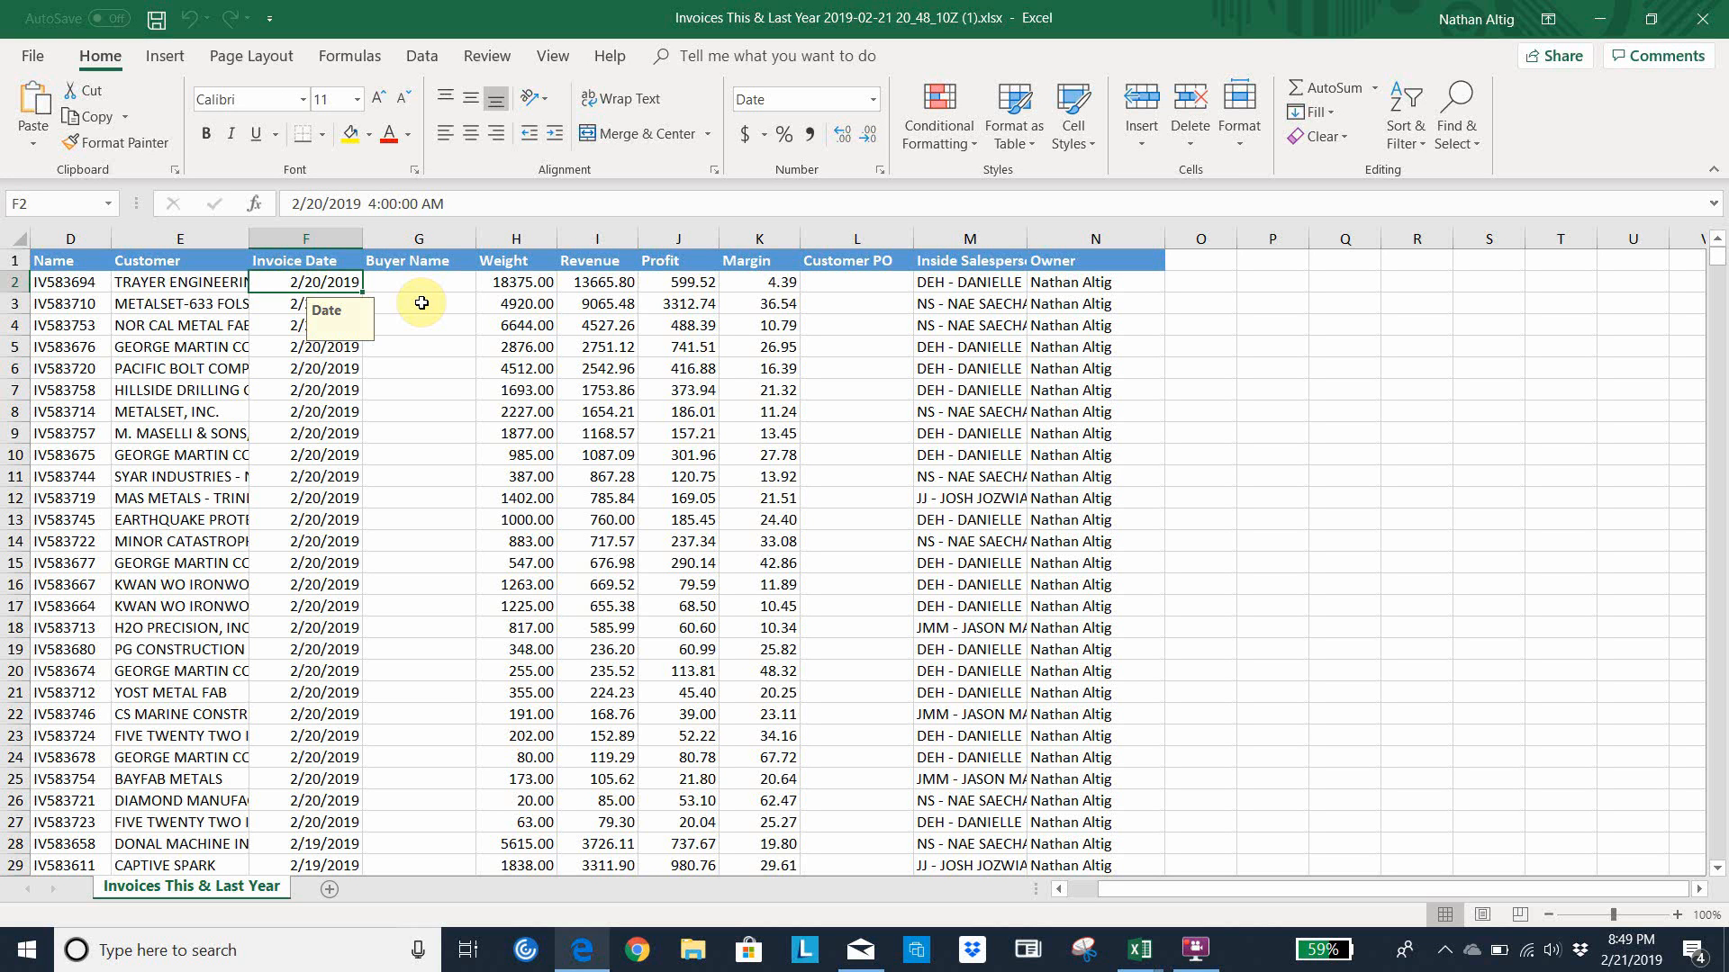
pyautogui.press('Left')
pyautogui.press('Right')
pyautogui.press('Right')
pyautogui.press('Left')
pyautogui.press('Right')
pyautogui.press('Up')
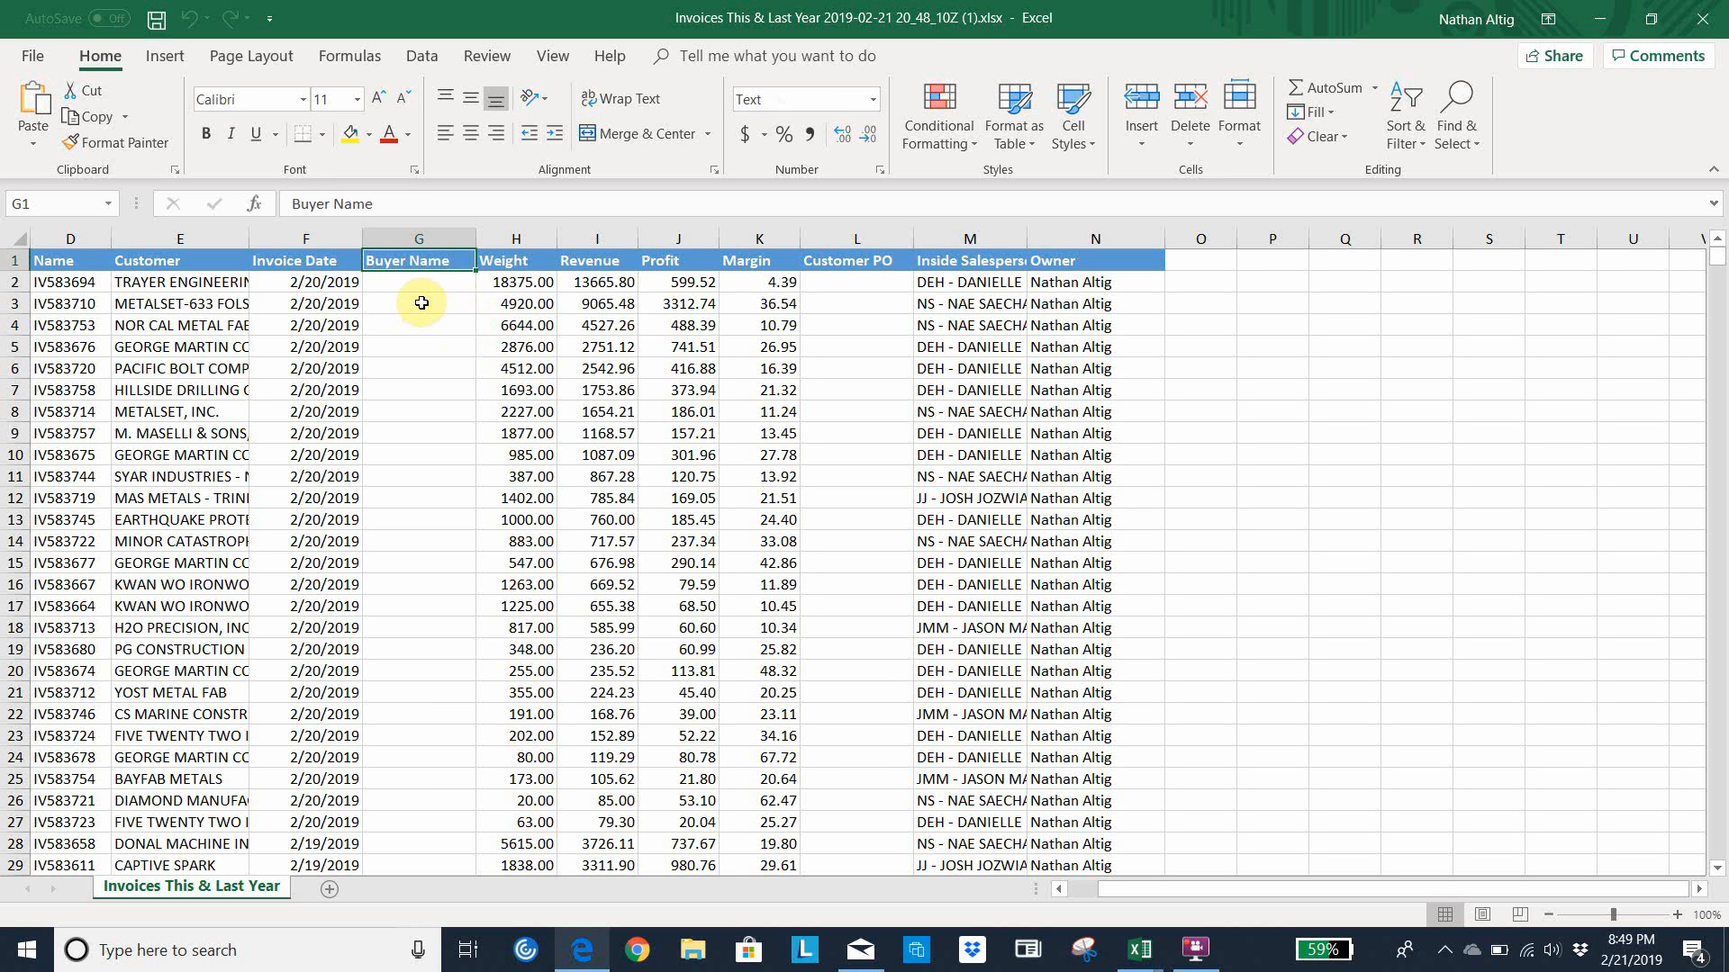
pyautogui.press('capslock')
pyautogui.write('SHI')
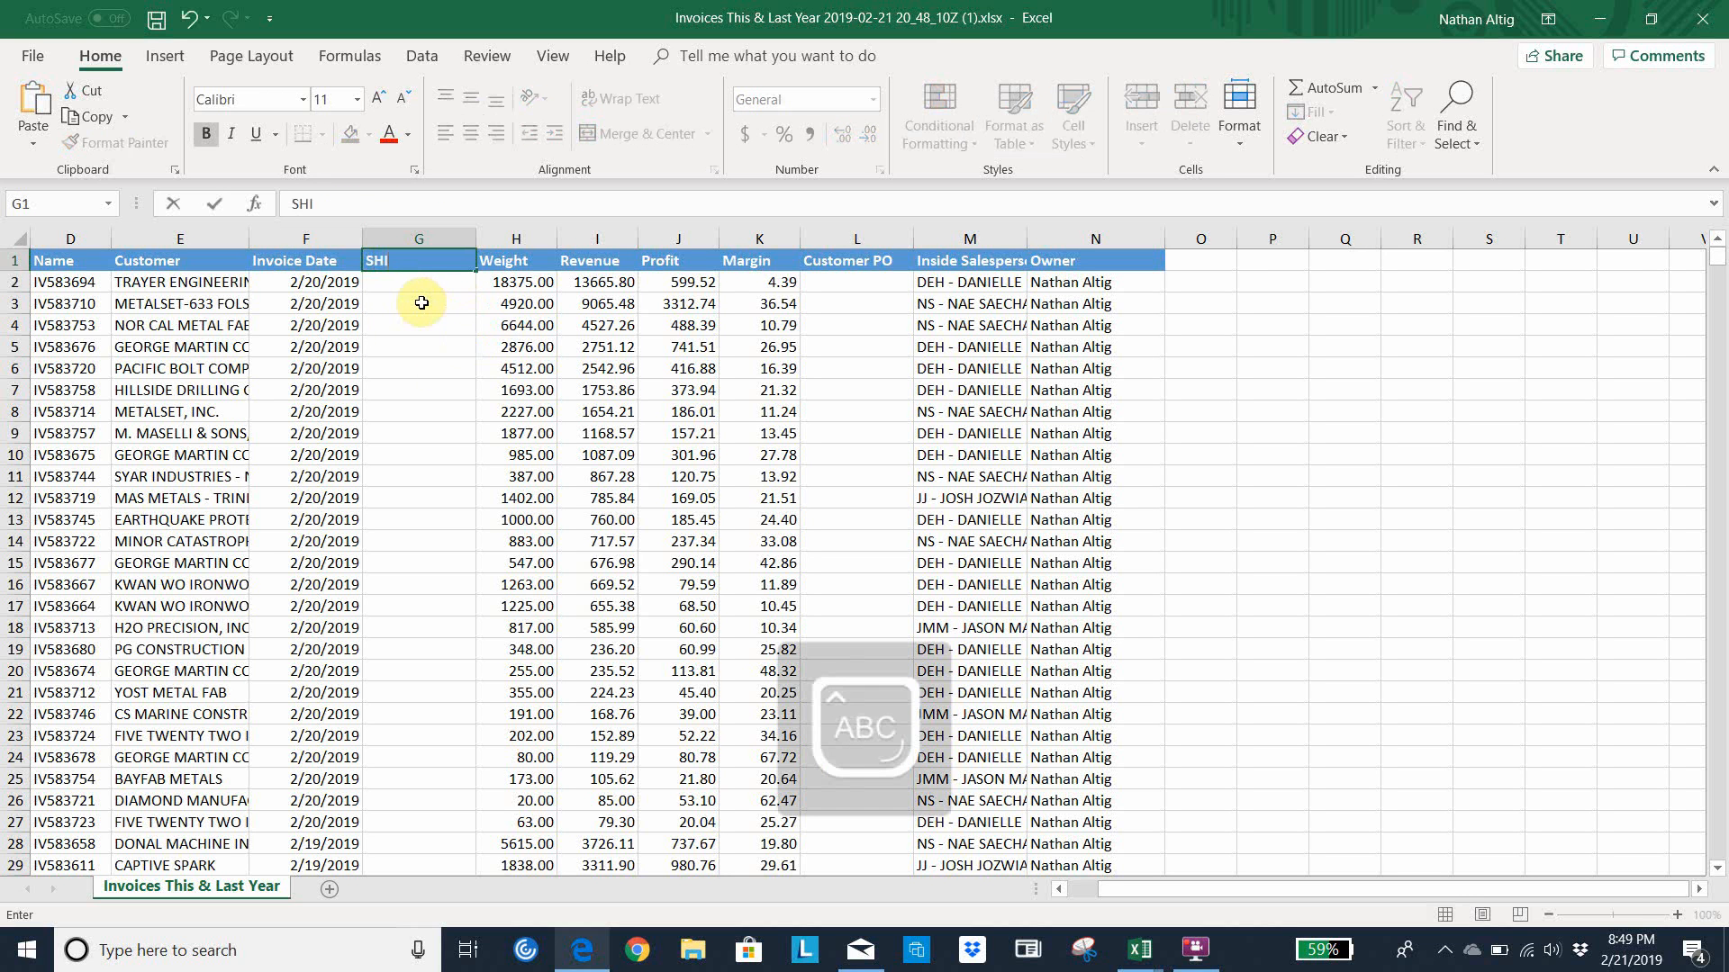
pyautogui.write('P DATE')
pyautogui.press('Return')
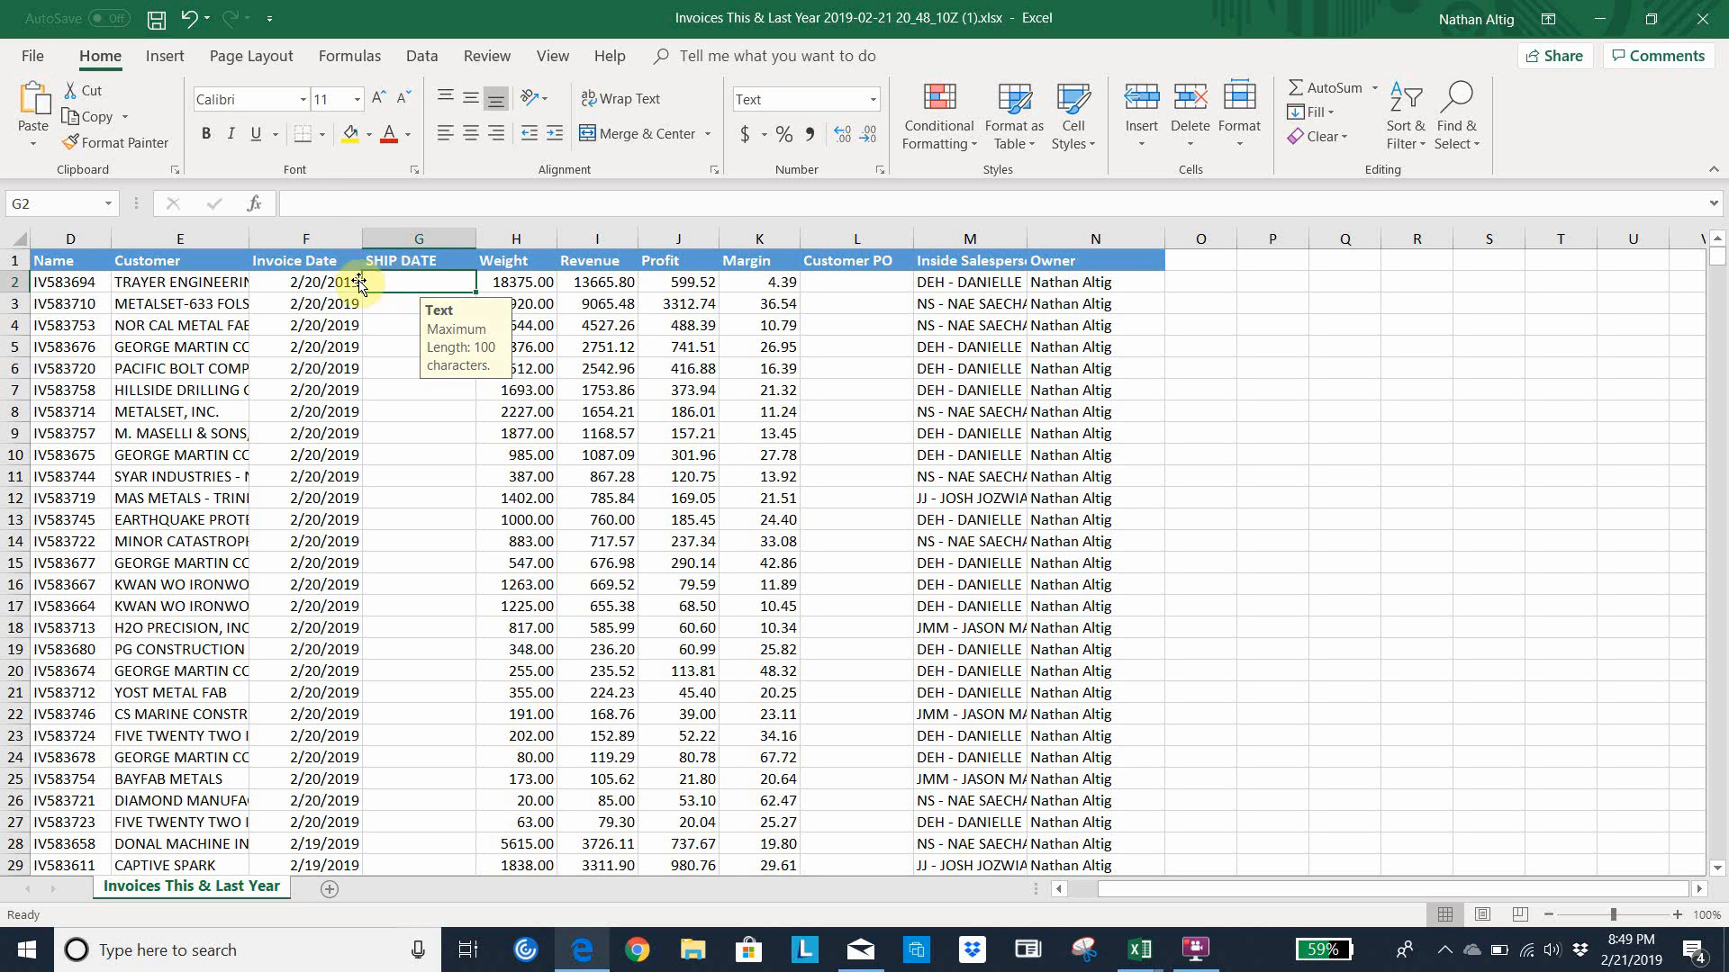
# Format the whole SHIP DATE column G as Short Date
pyautogui.click(322, 287)
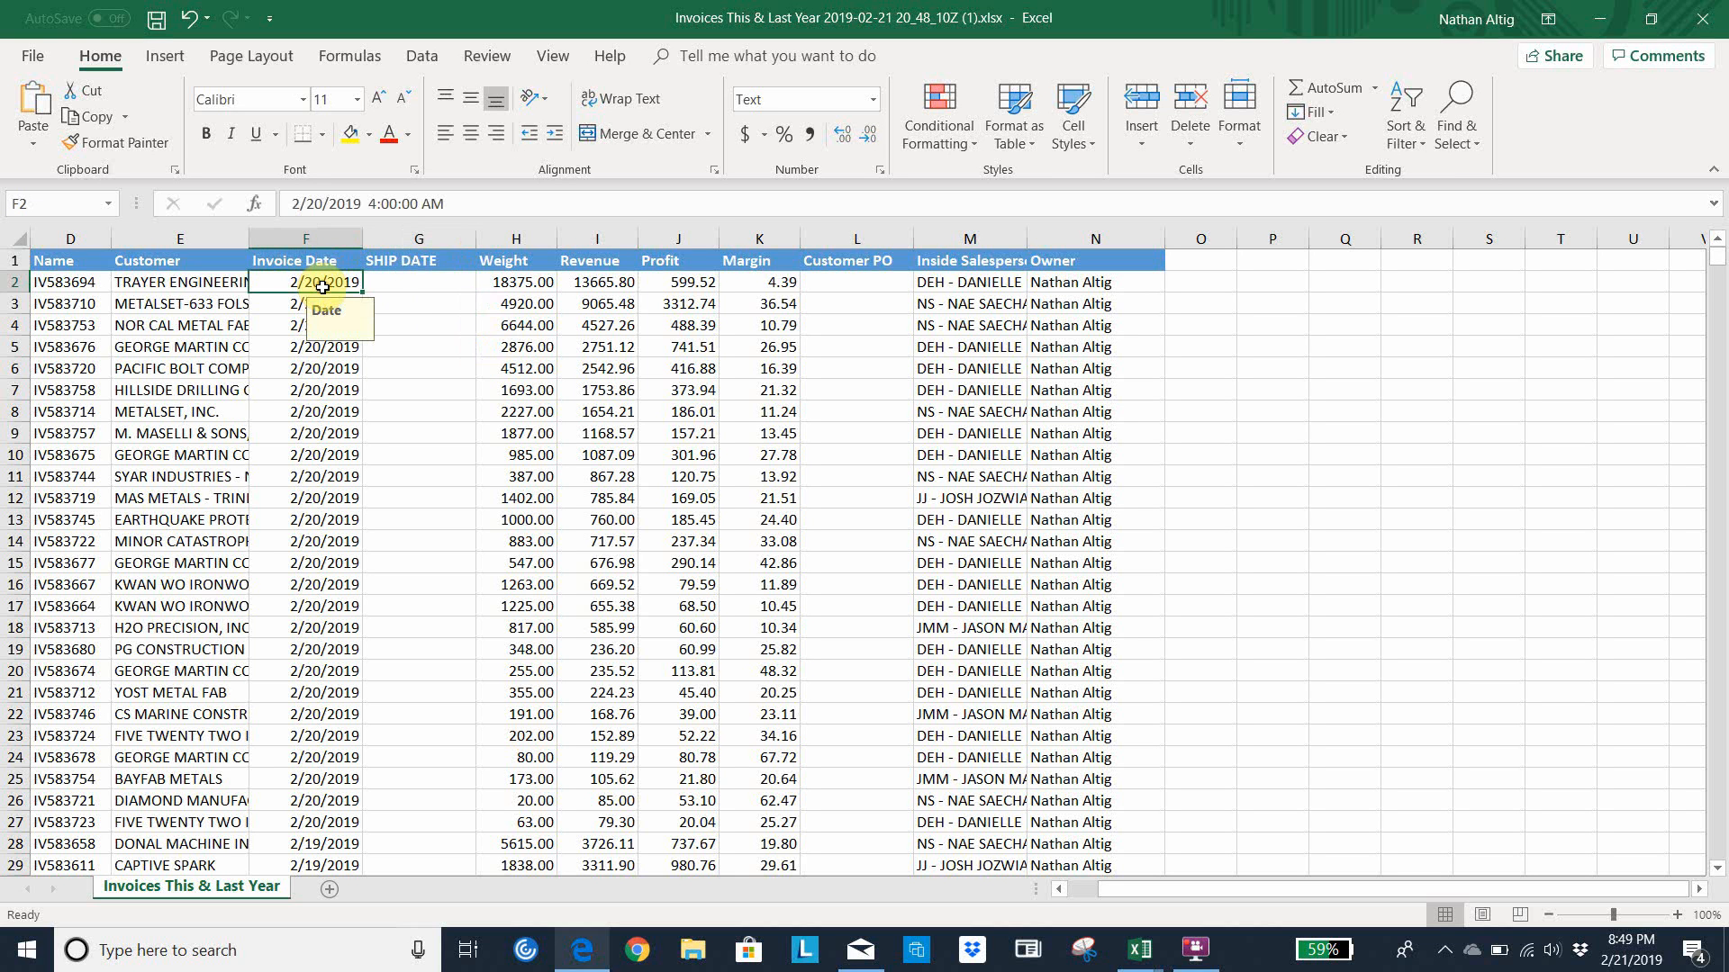
pyautogui.click(412, 283)
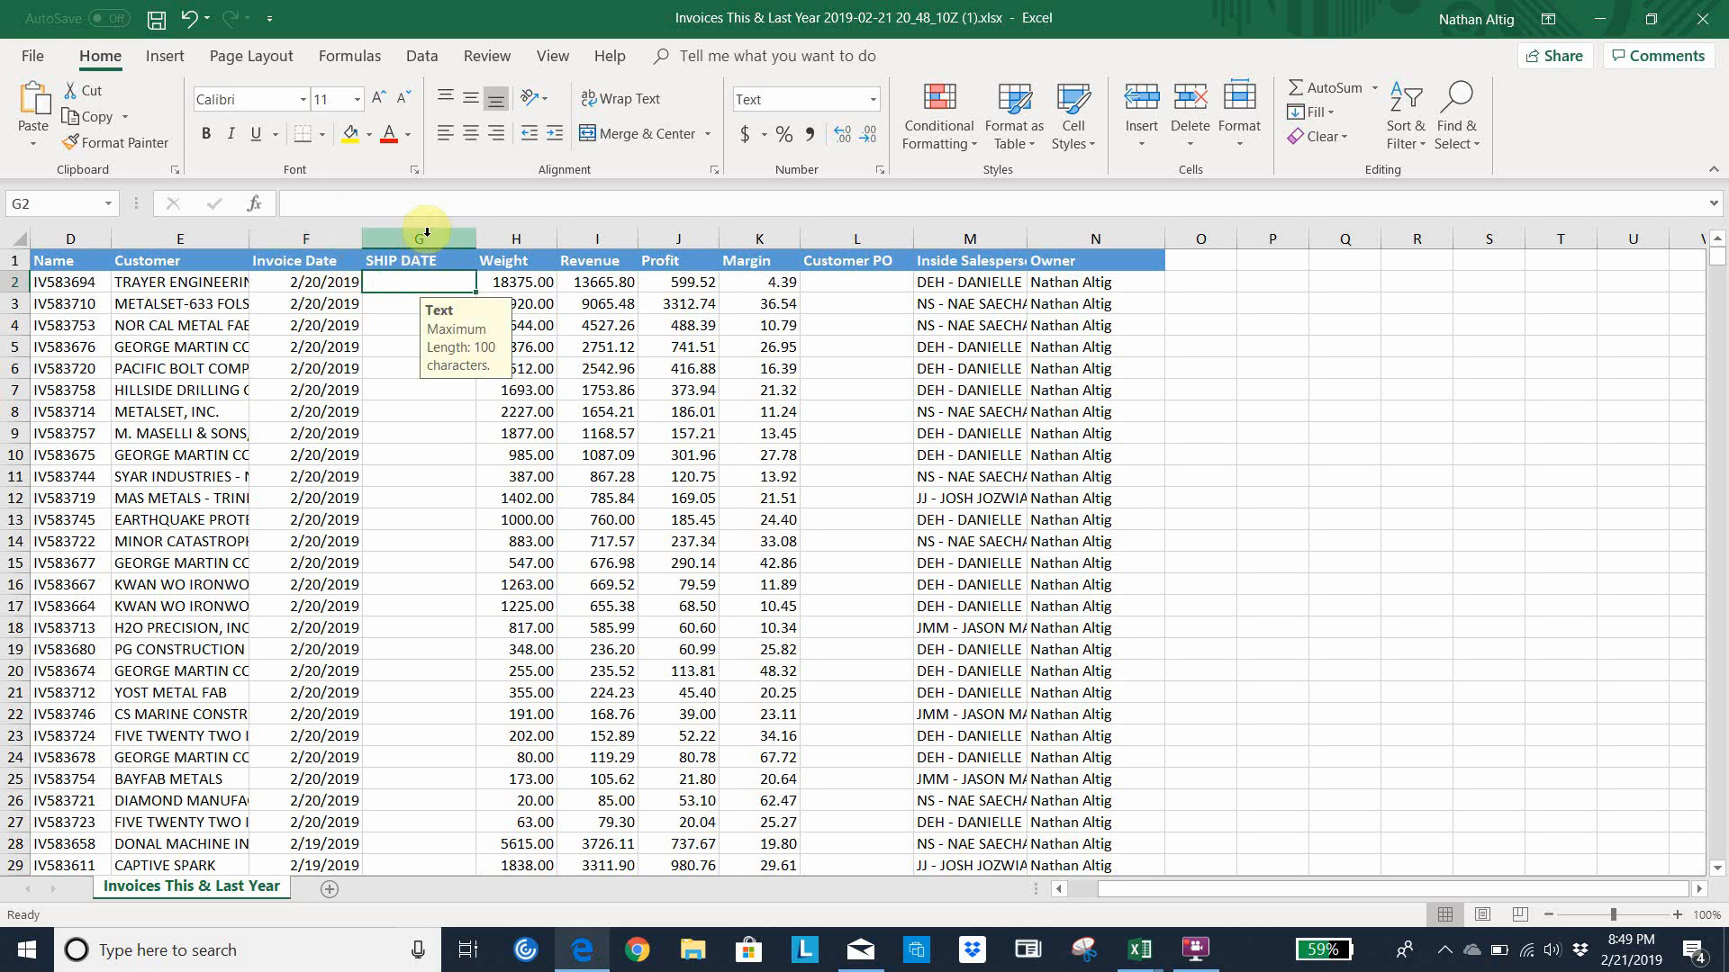
pyautogui.click(427, 232)
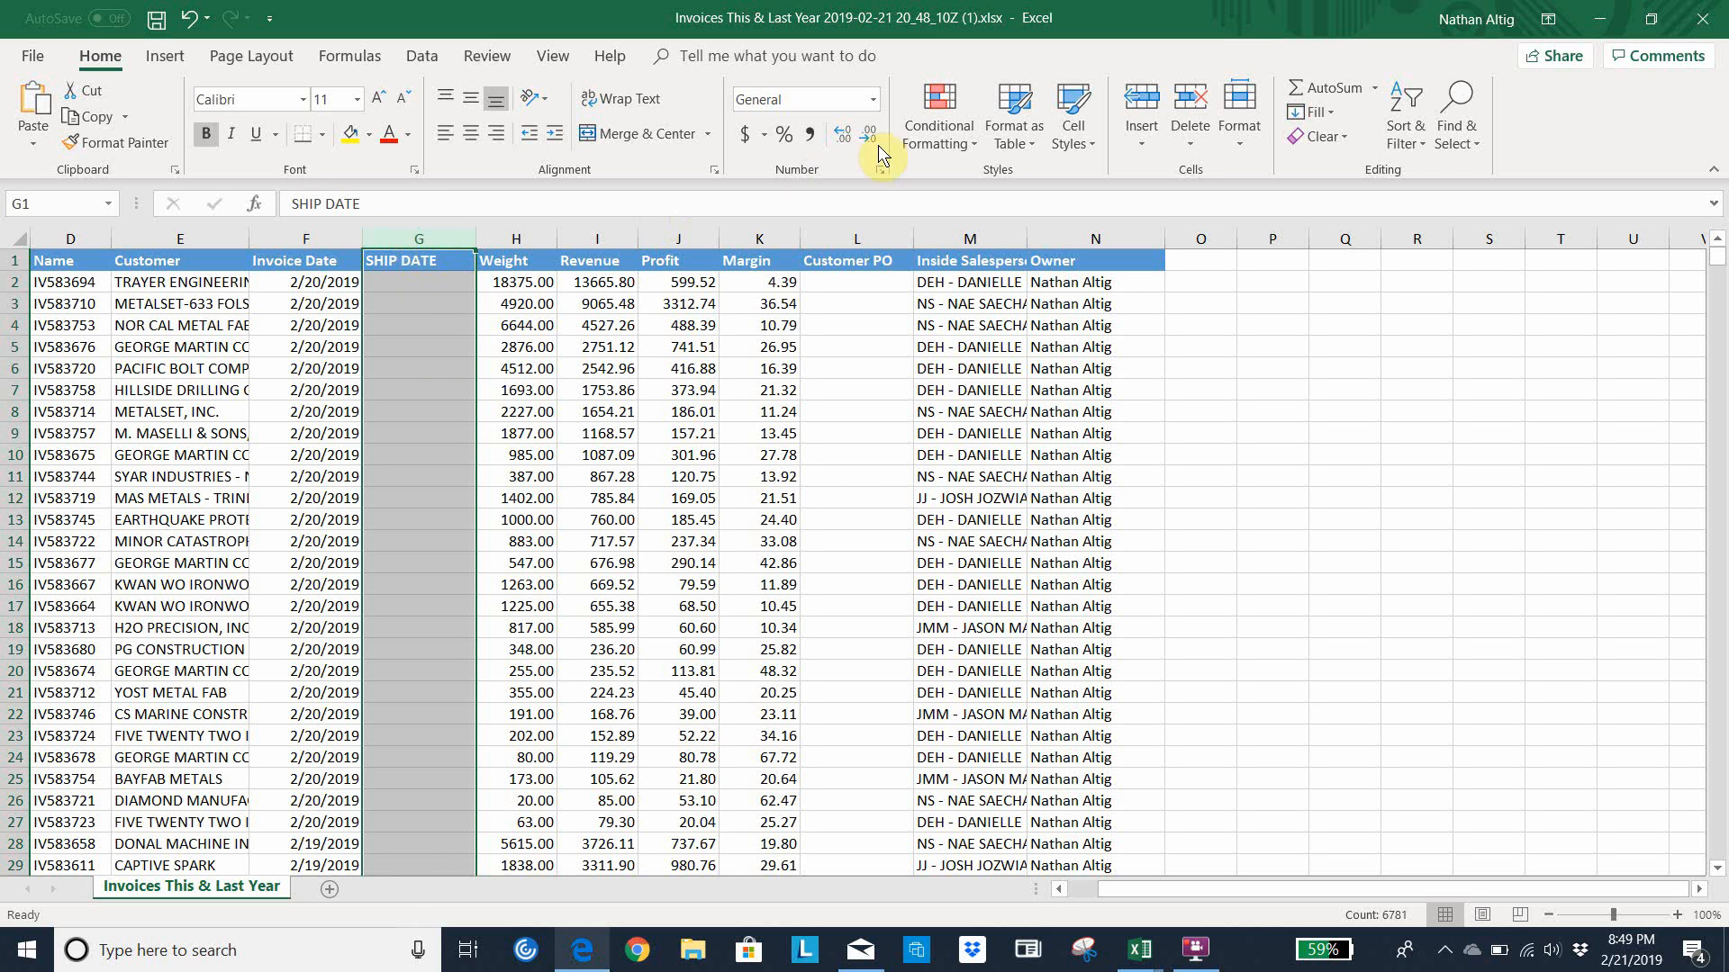
pyautogui.click(871, 101)
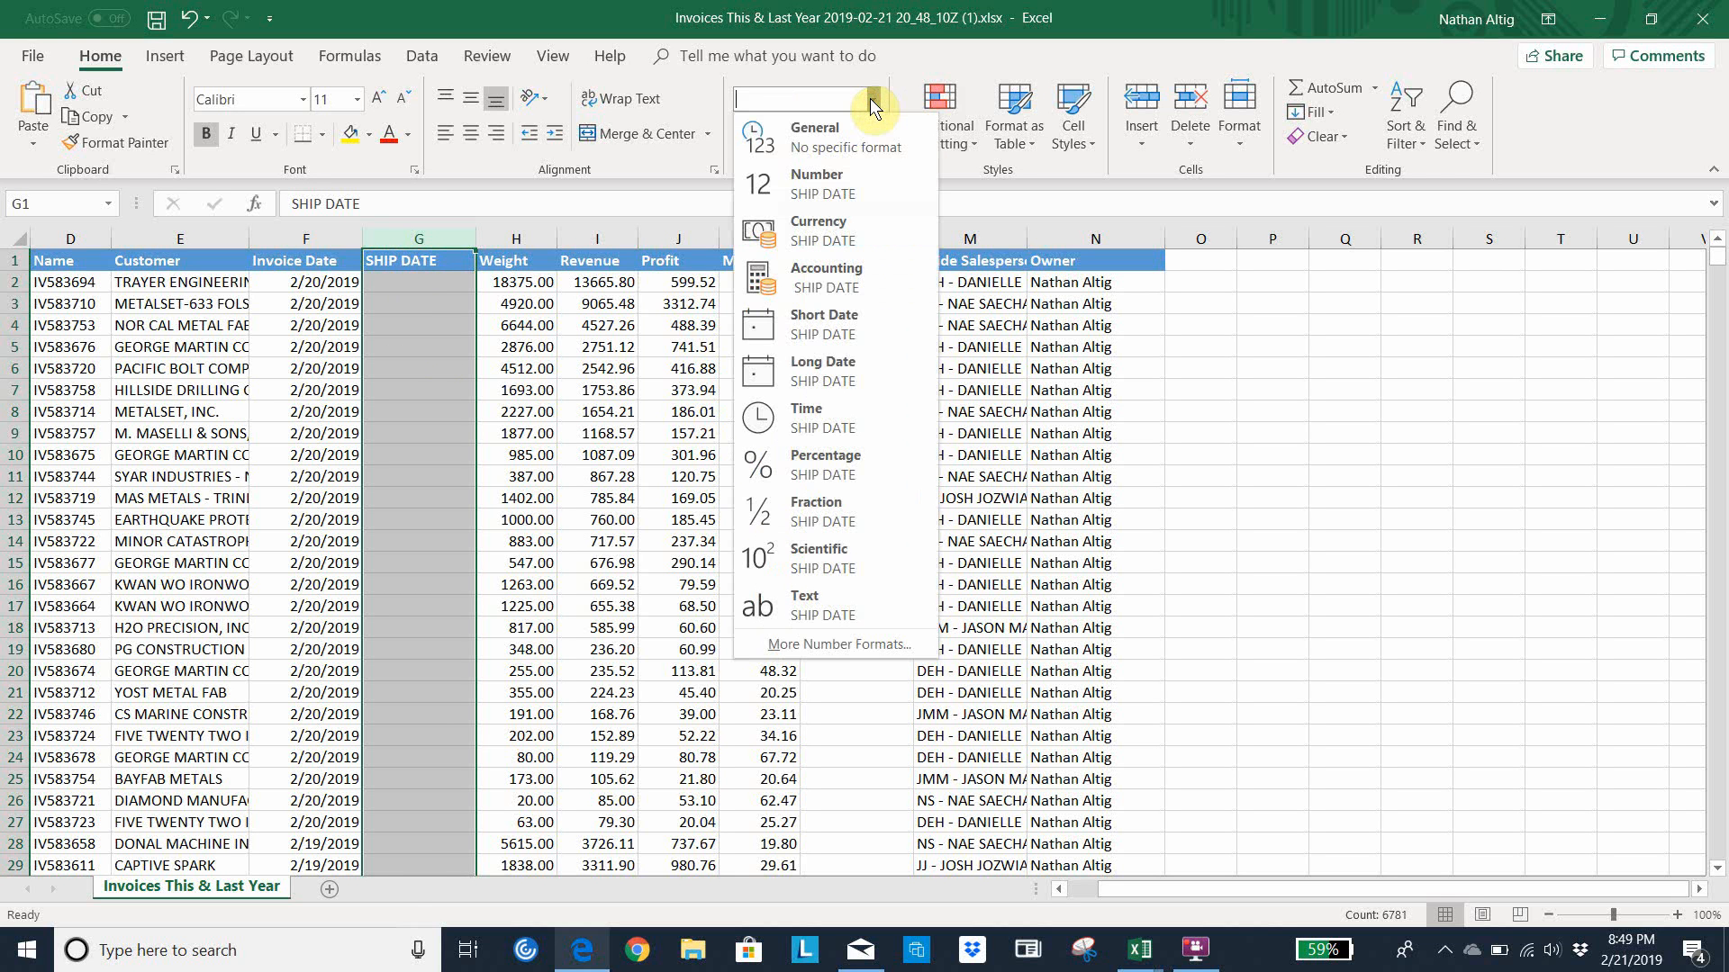
pyautogui.click(835, 320)
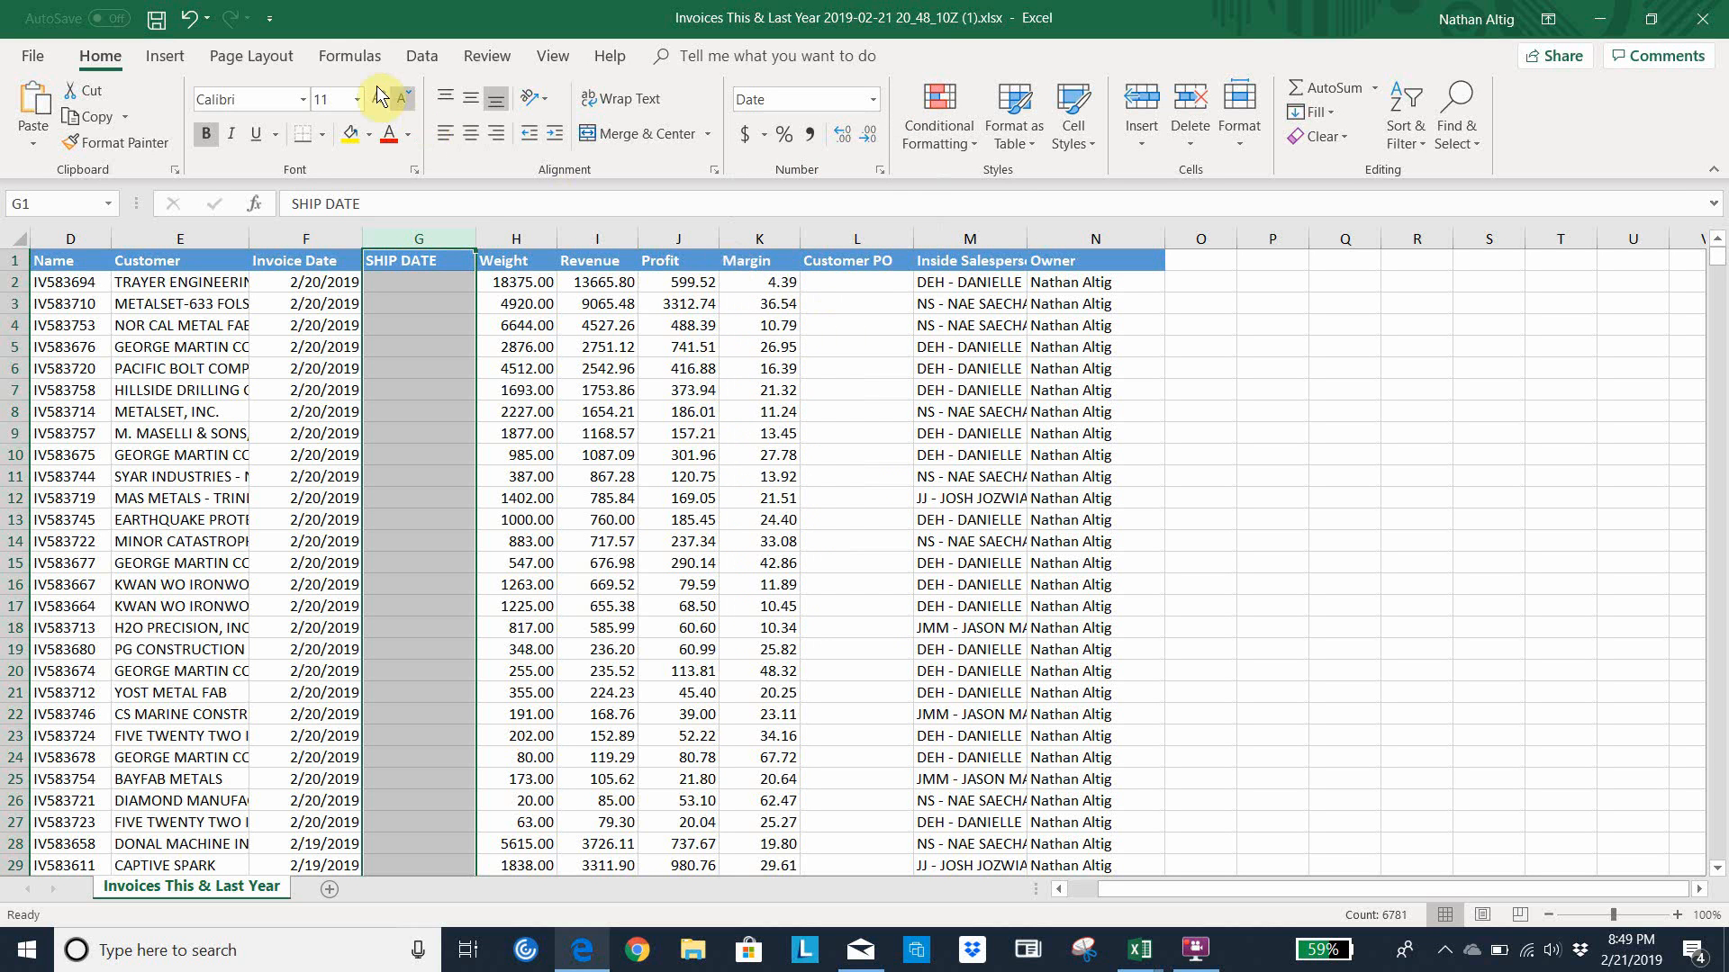
# Copy the holiday dates in P2:P13 from the invoices sheet of the older Invoices This & Last Year workbook
pyautogui.click(344, 60)
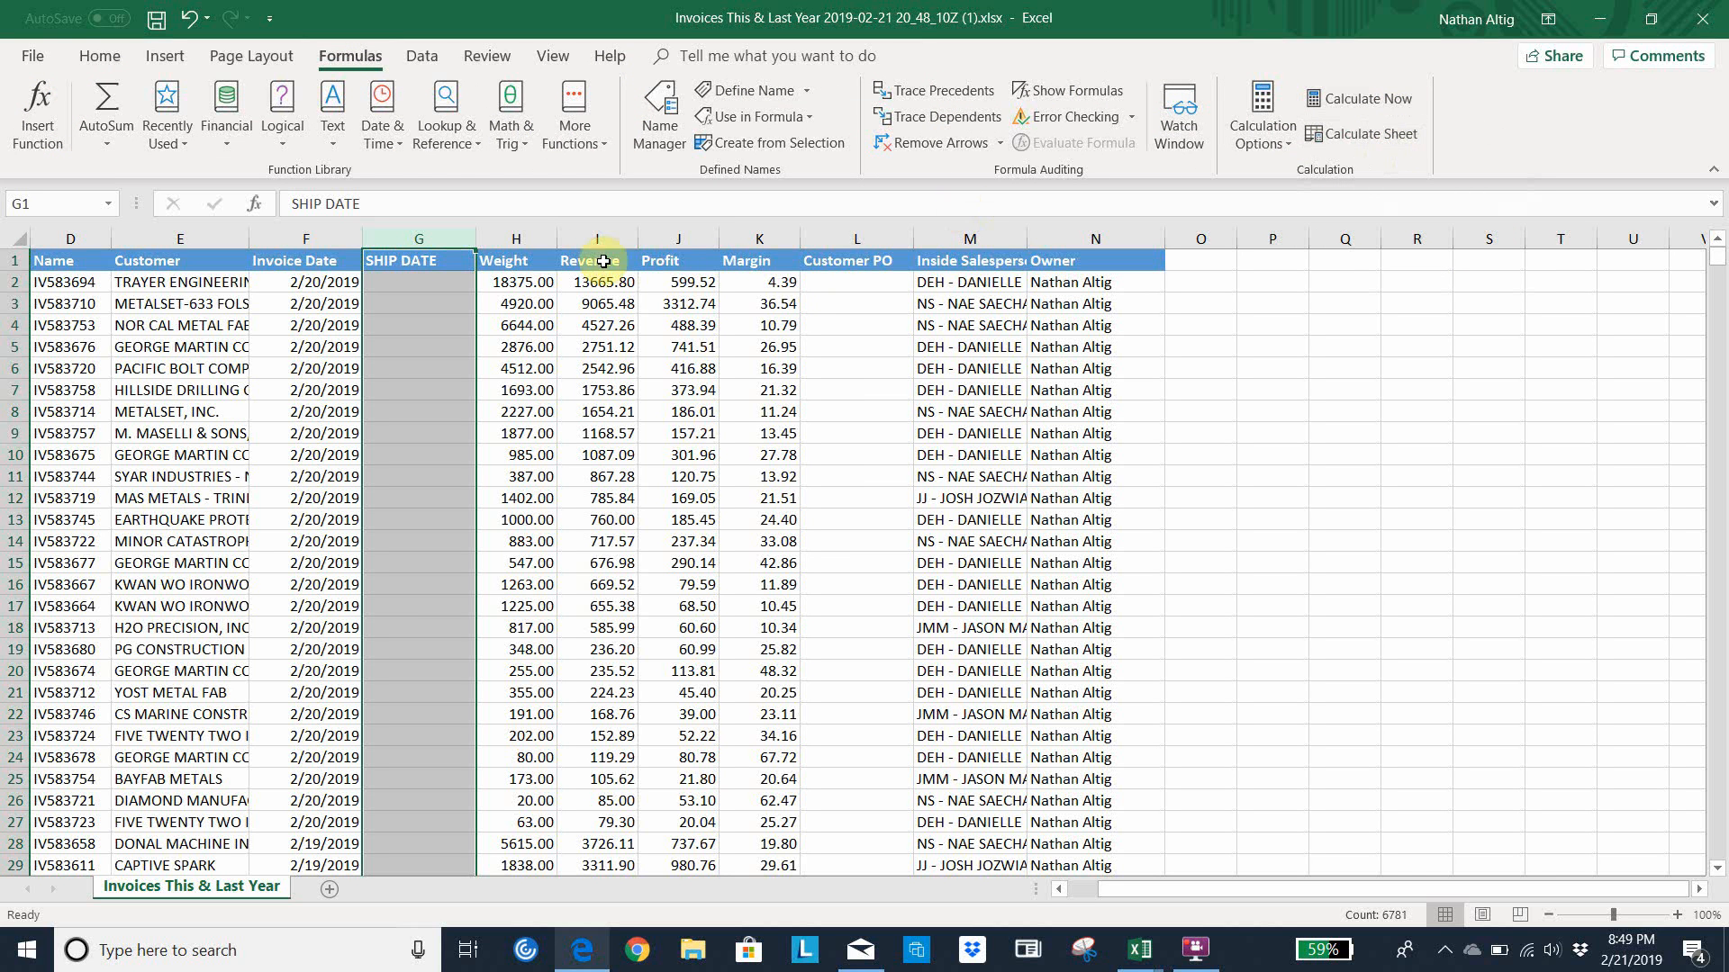
pyautogui.click(410, 285)
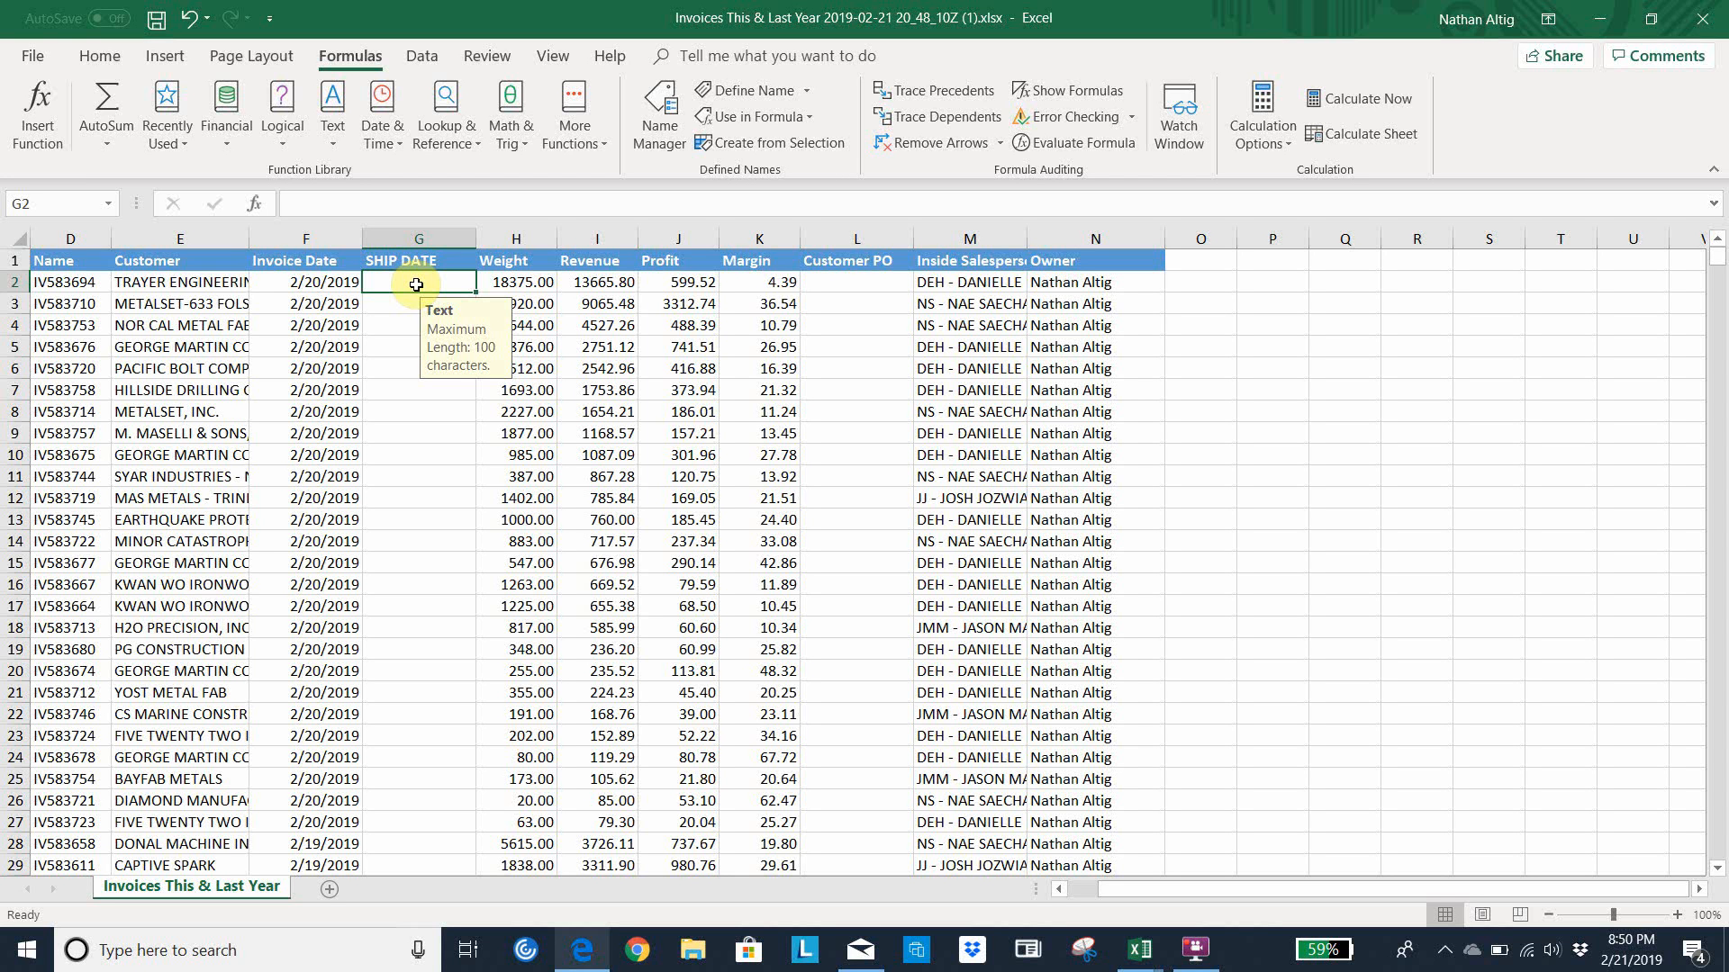
pyautogui.click(1141, 962)
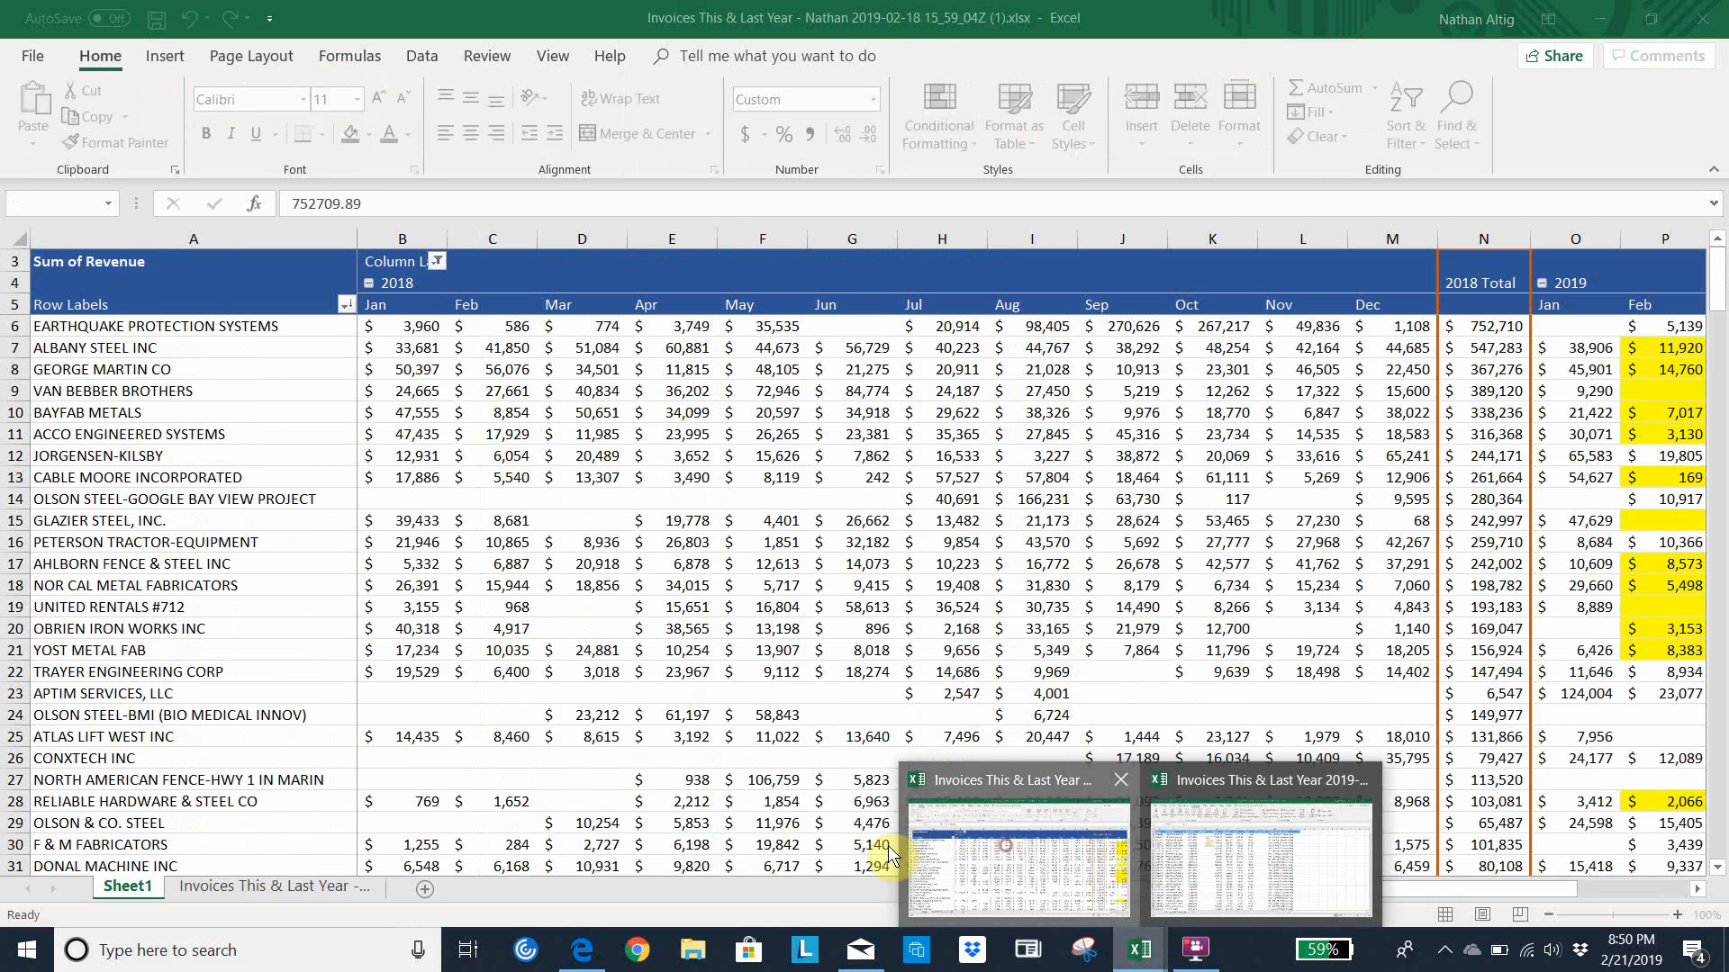
pyautogui.click(1013, 851)
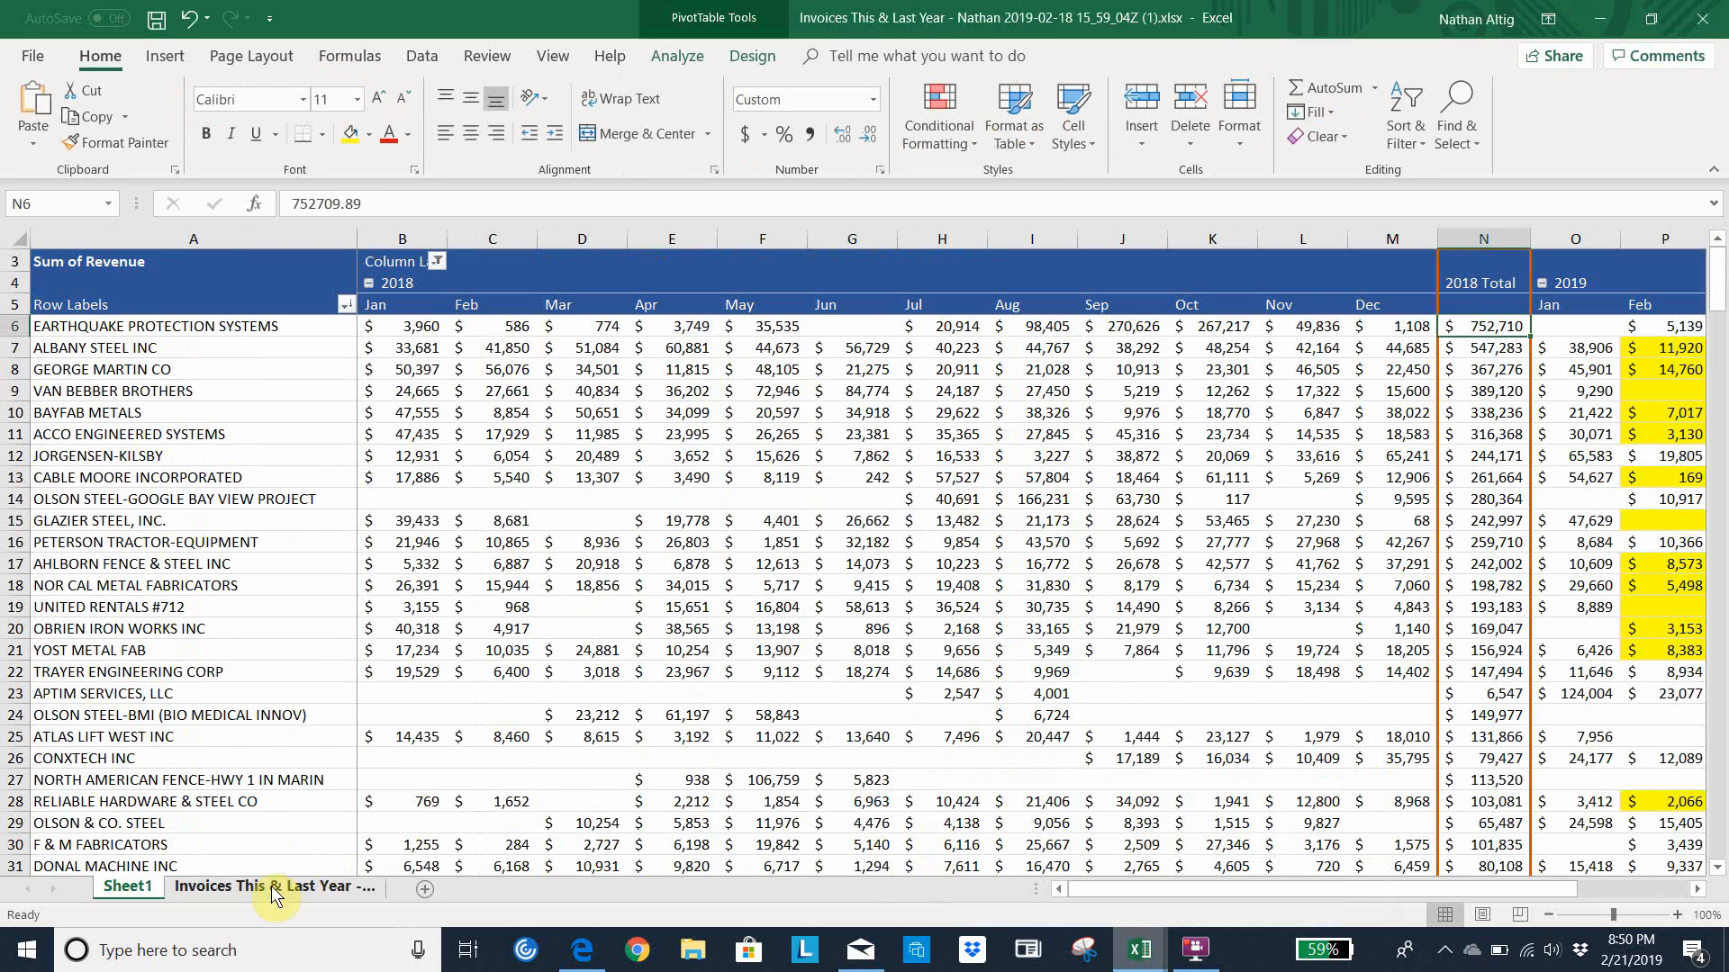
pyautogui.click(270, 887)
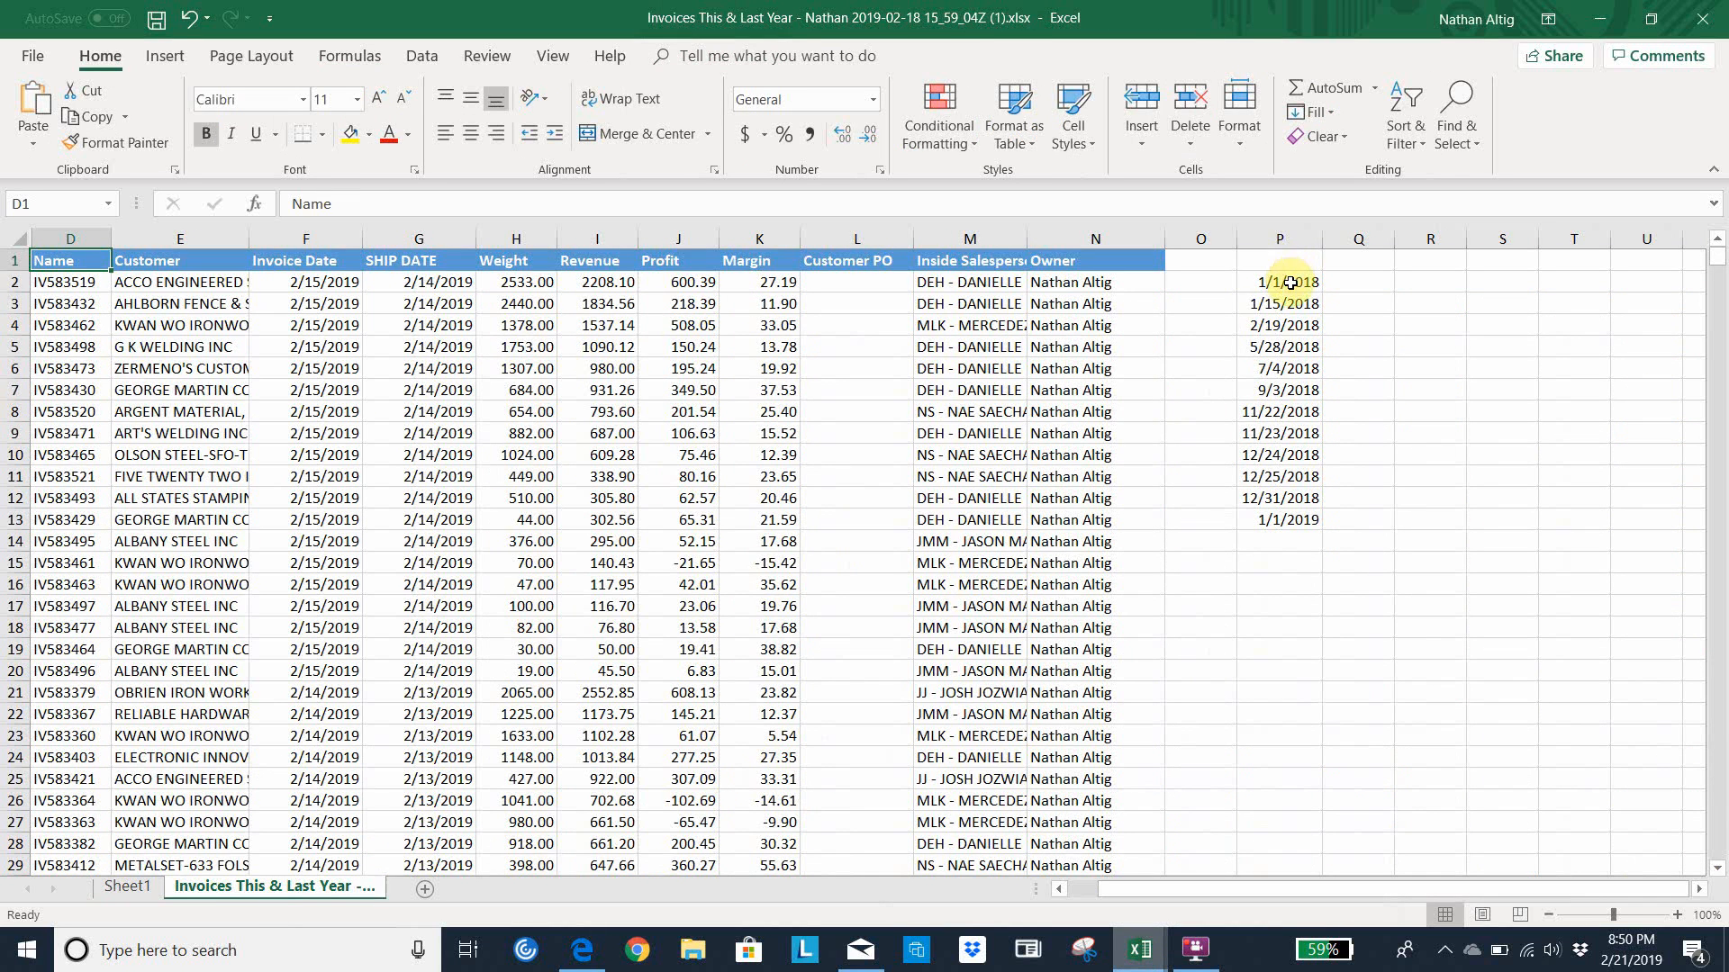
pyautogui.moveTo(1286, 281); pyautogui.dragTo(1289, 518)
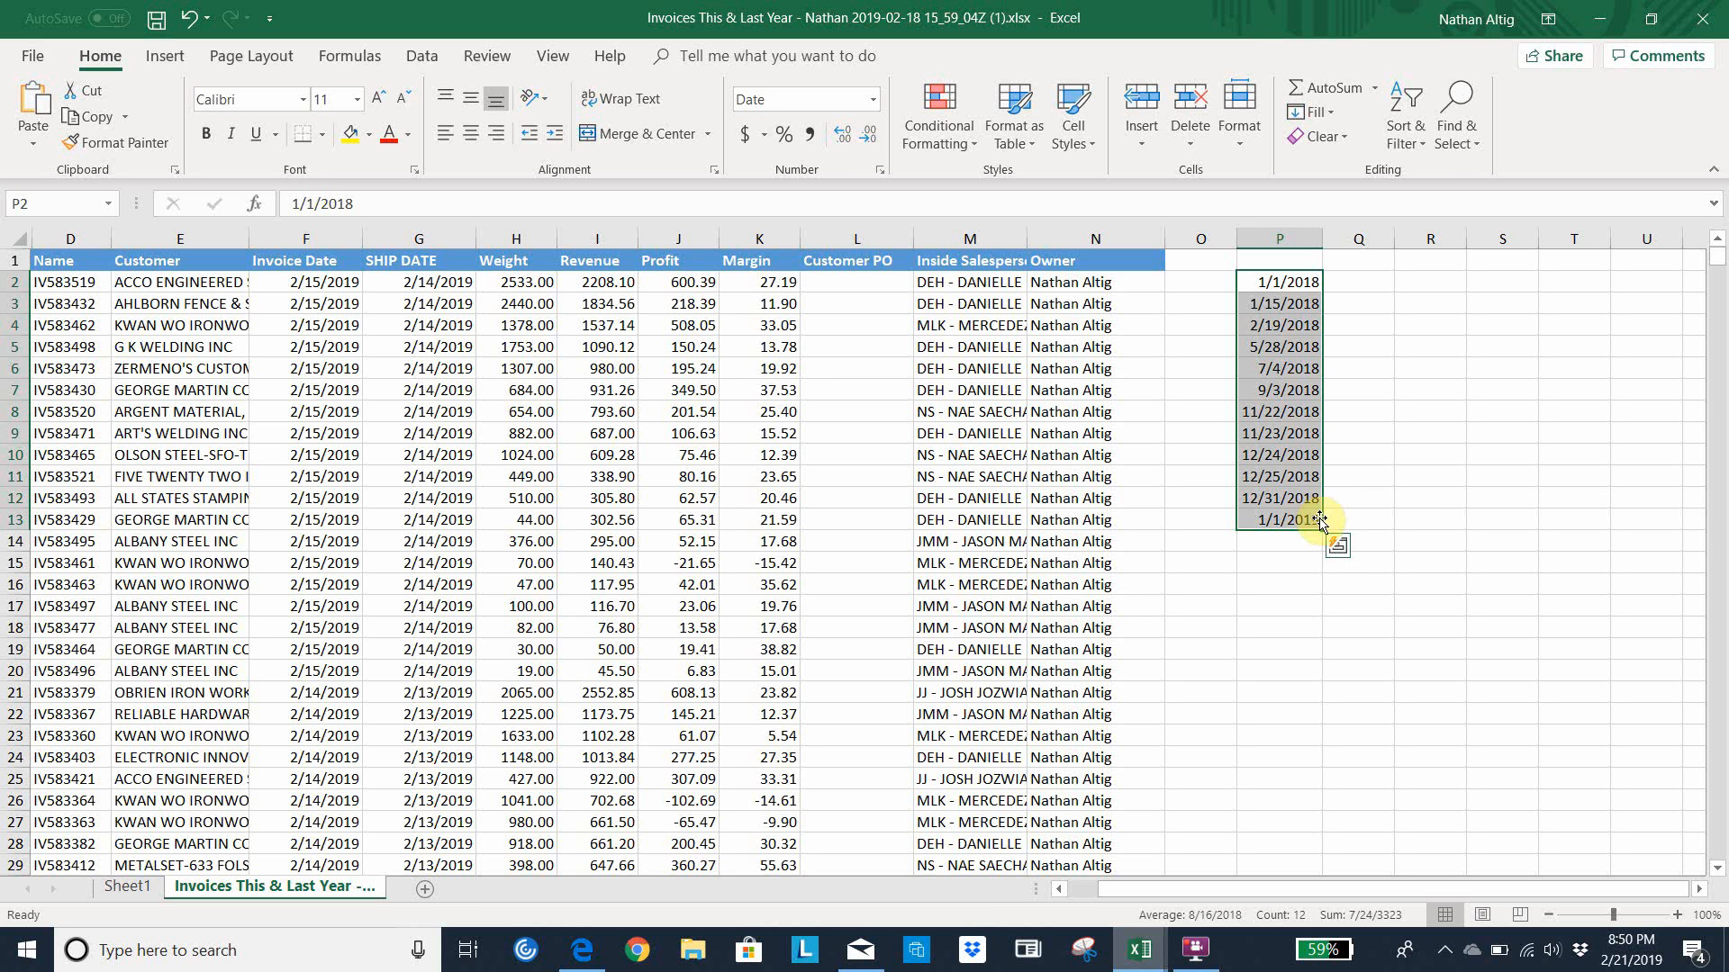
pyautogui.hotkey('ctrl', 'c')
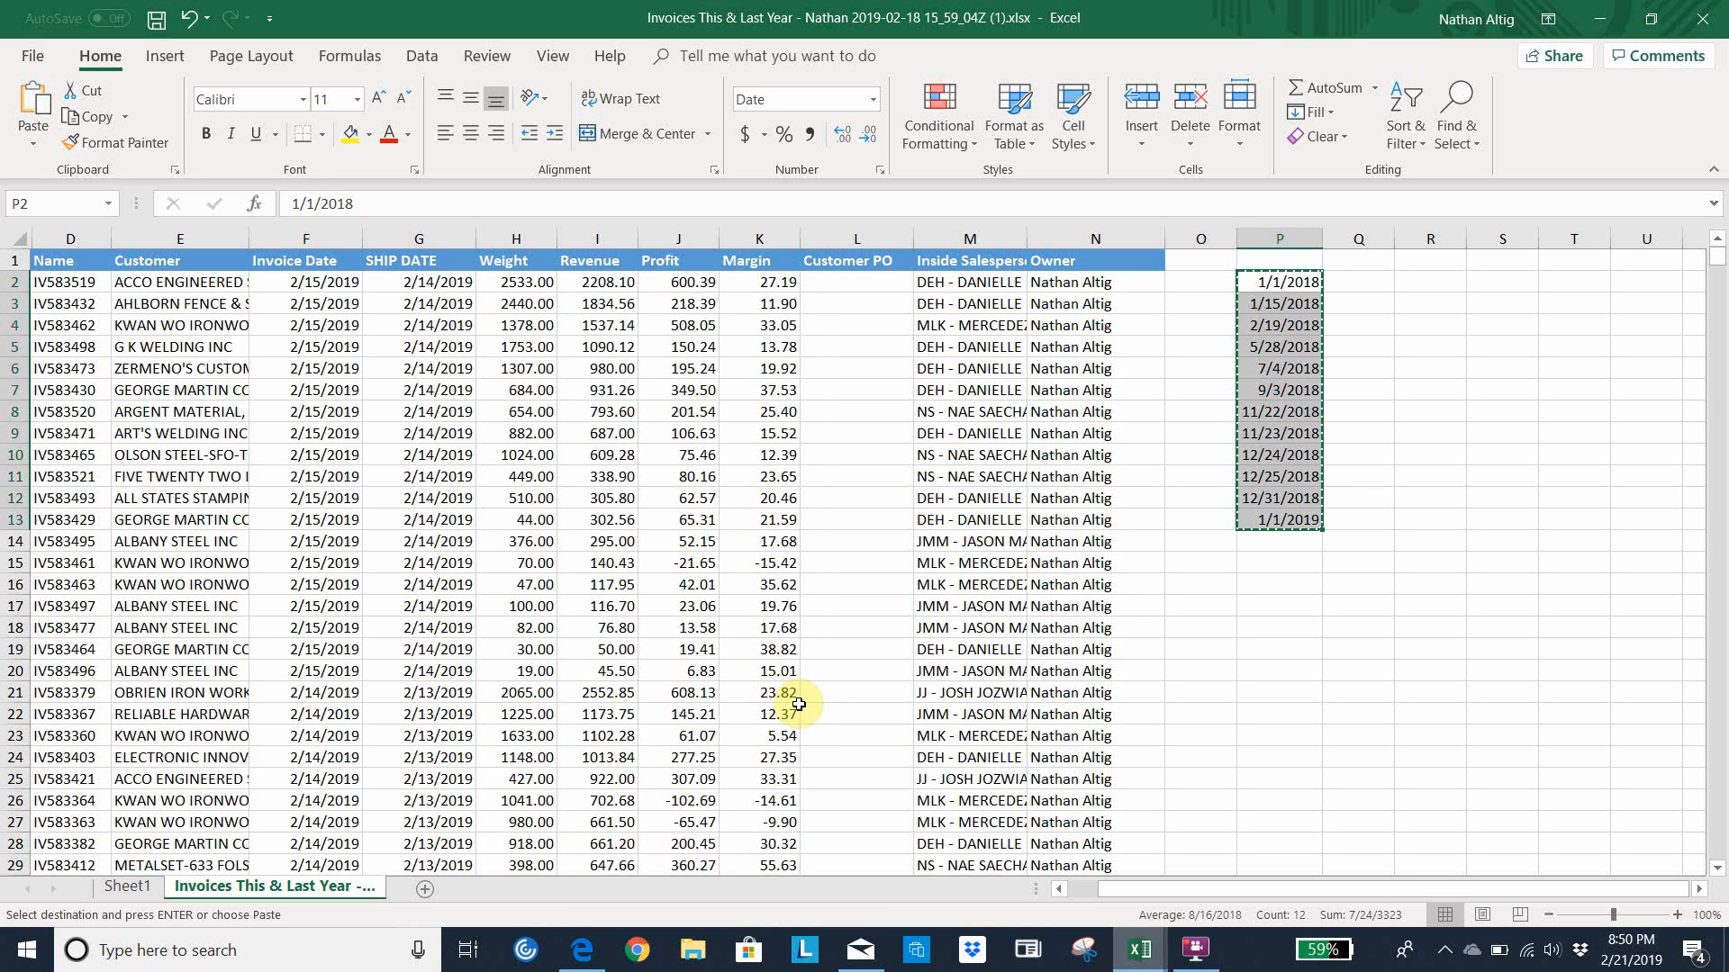
# Paste the holiday dates into P2:P13 of the new invoices workbook and autofit column P's width
pyautogui.click(1140, 951)
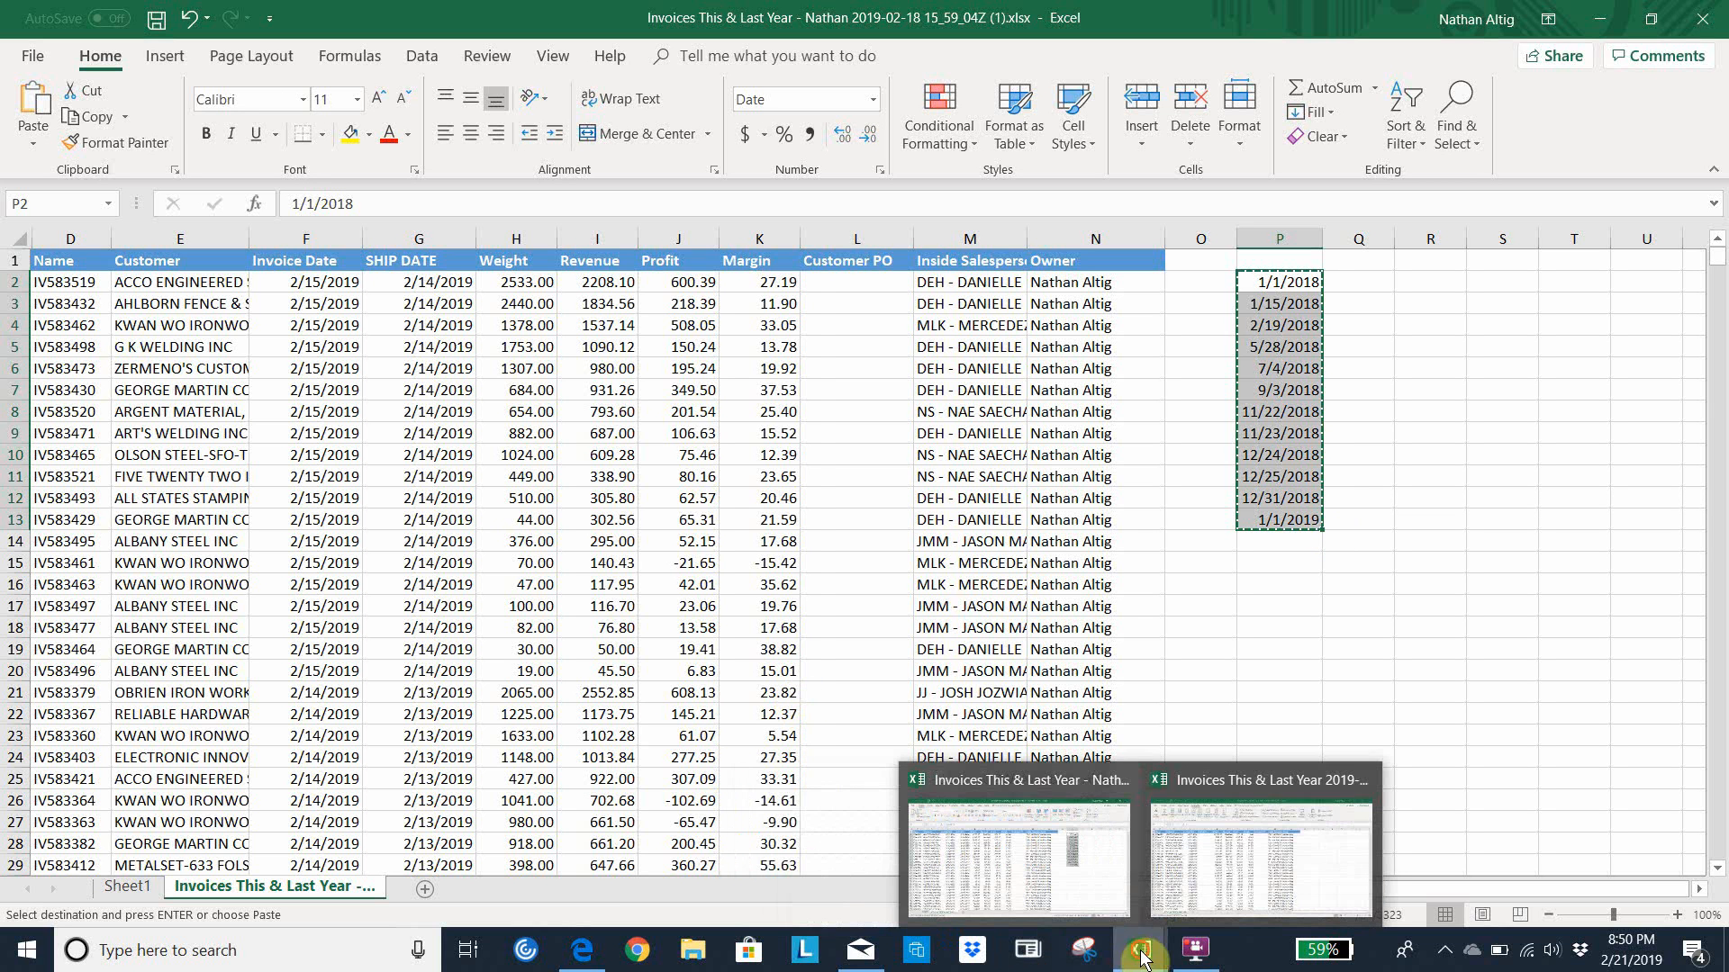
pyautogui.click(1208, 879)
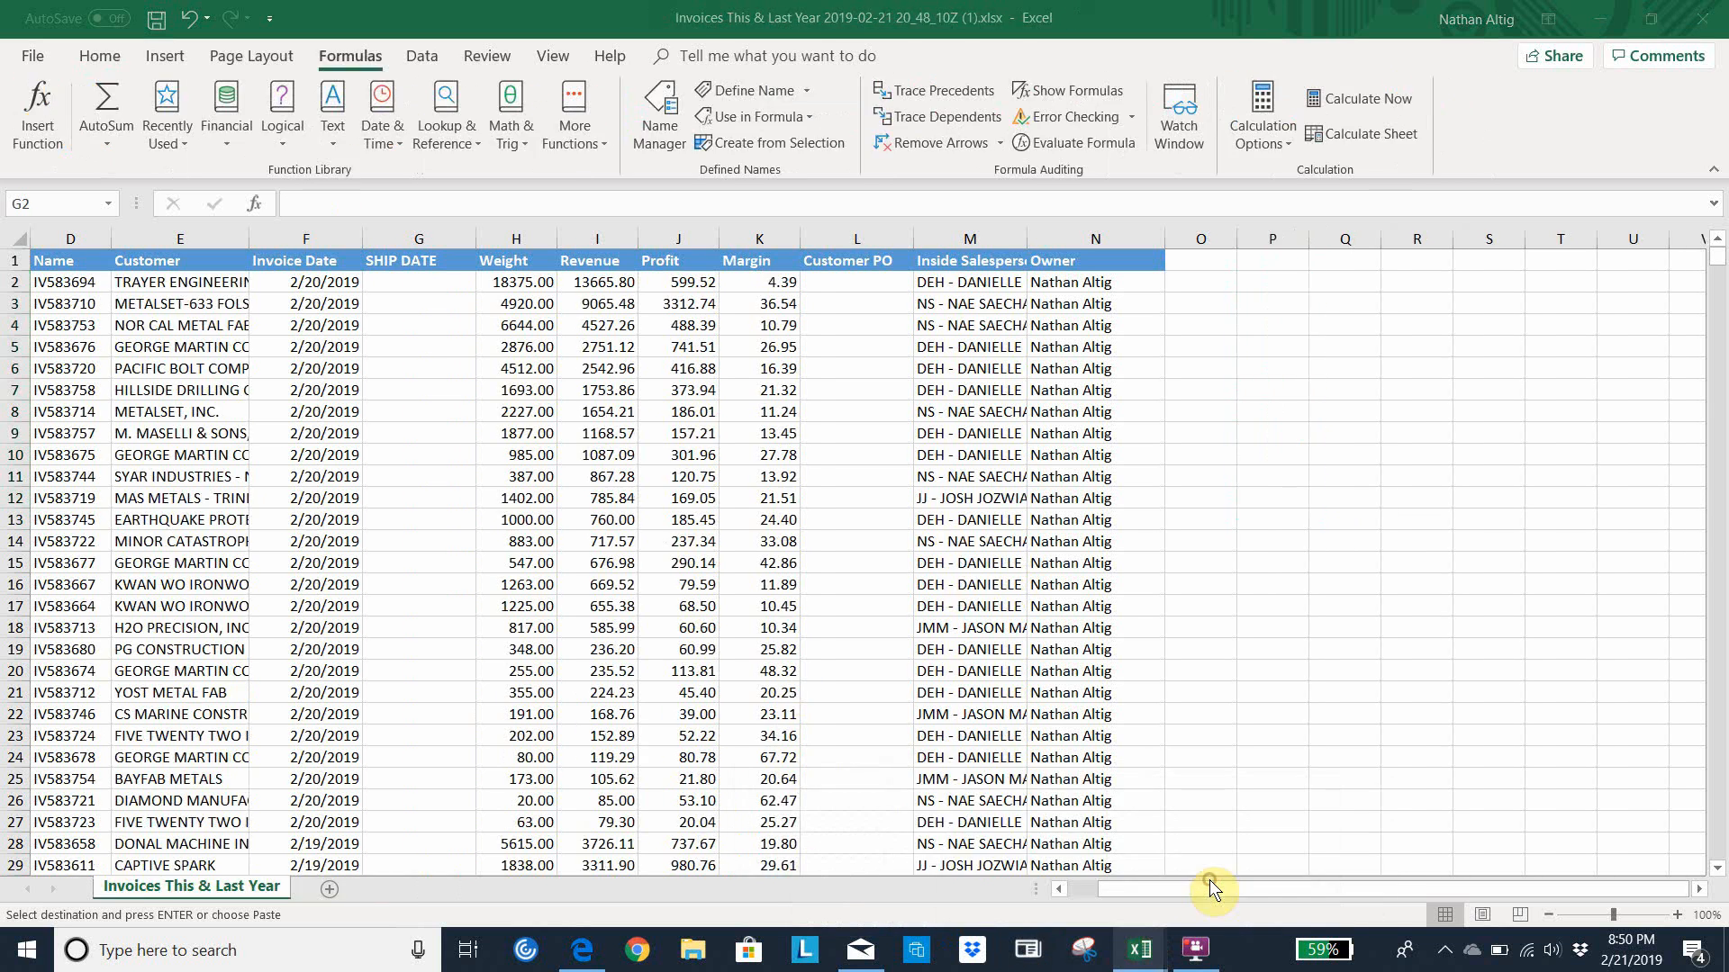
pyautogui.click(1273, 280)
pyautogui.hotkey('ctrl', 'v')
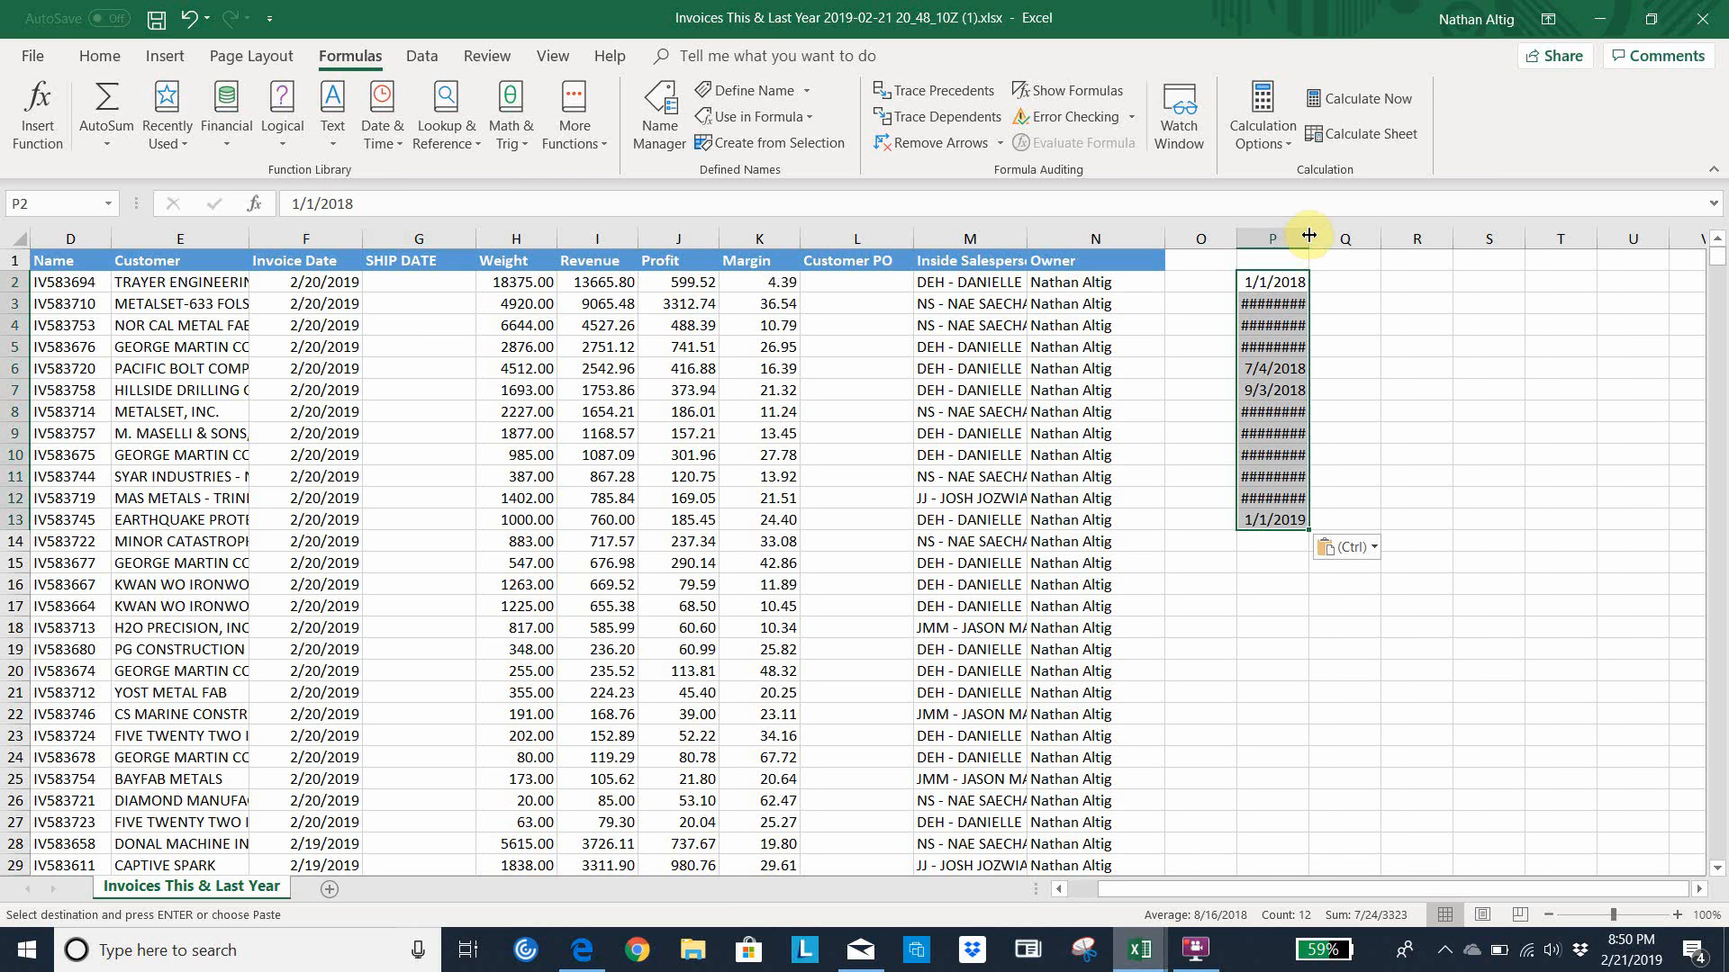
pyautogui.doubleClick(1307, 239)
pyautogui.click(1350, 407)
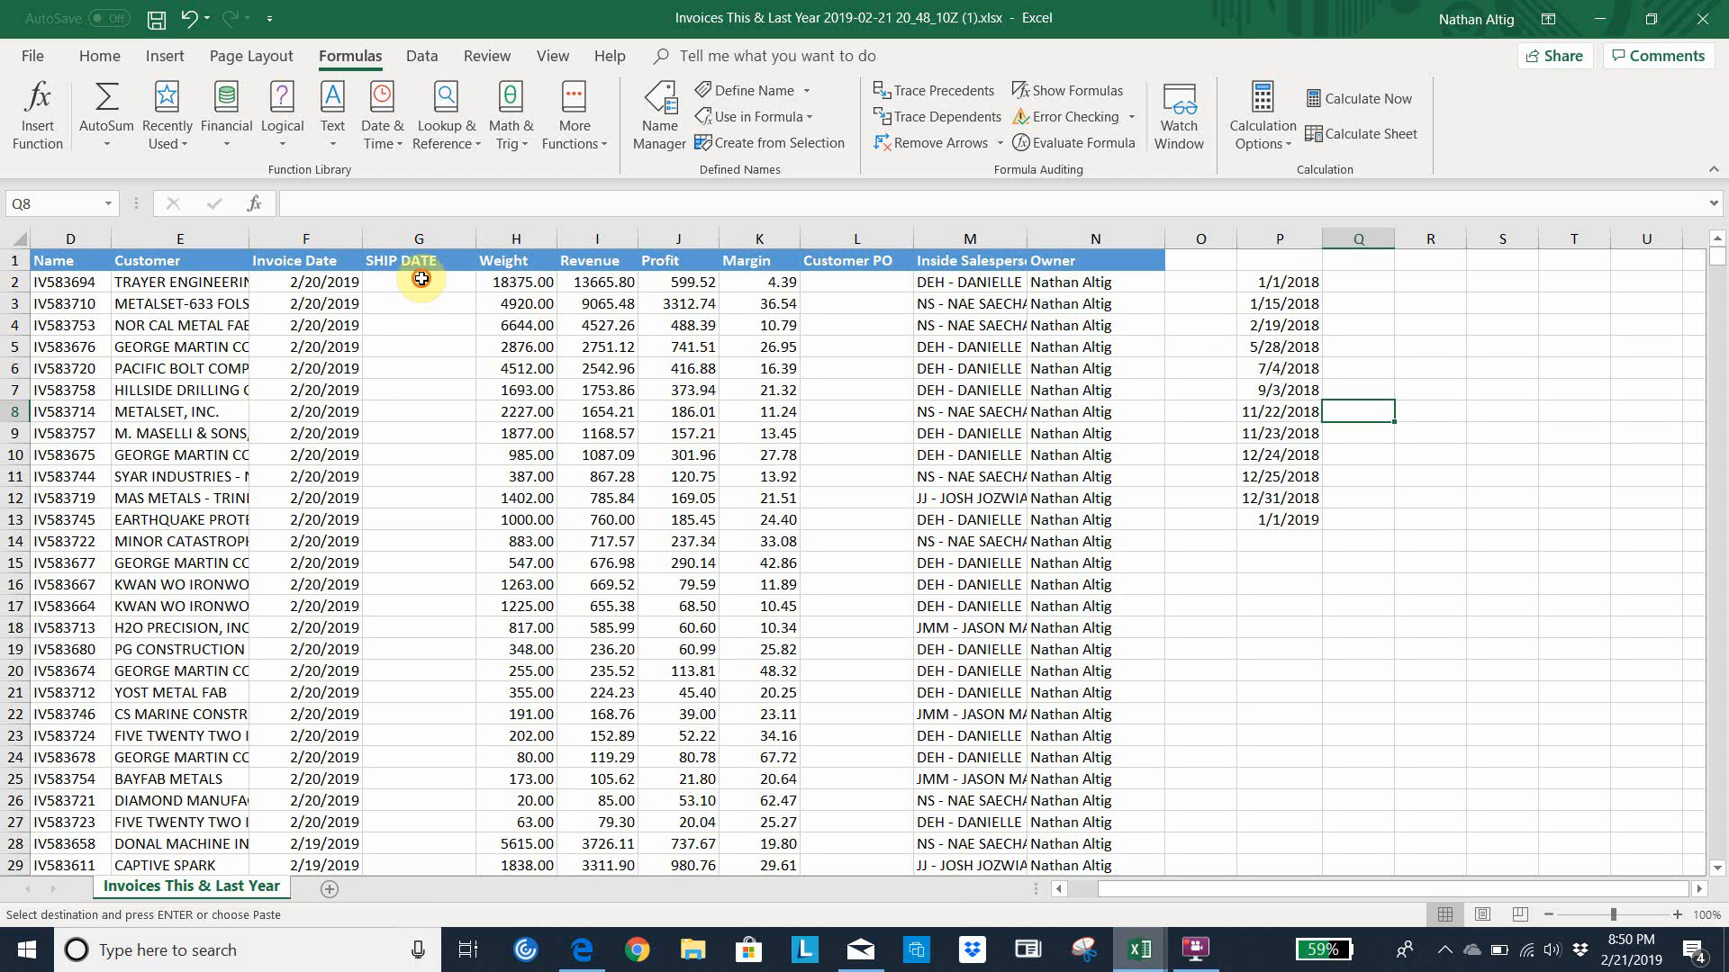
# Write the formula =WORKDAY(F2,-1,P2:P13) in G2, using the invoice date as start and the pasted dates as holidays
pyautogui.click(421, 279)
pyautogui.press('capslock')
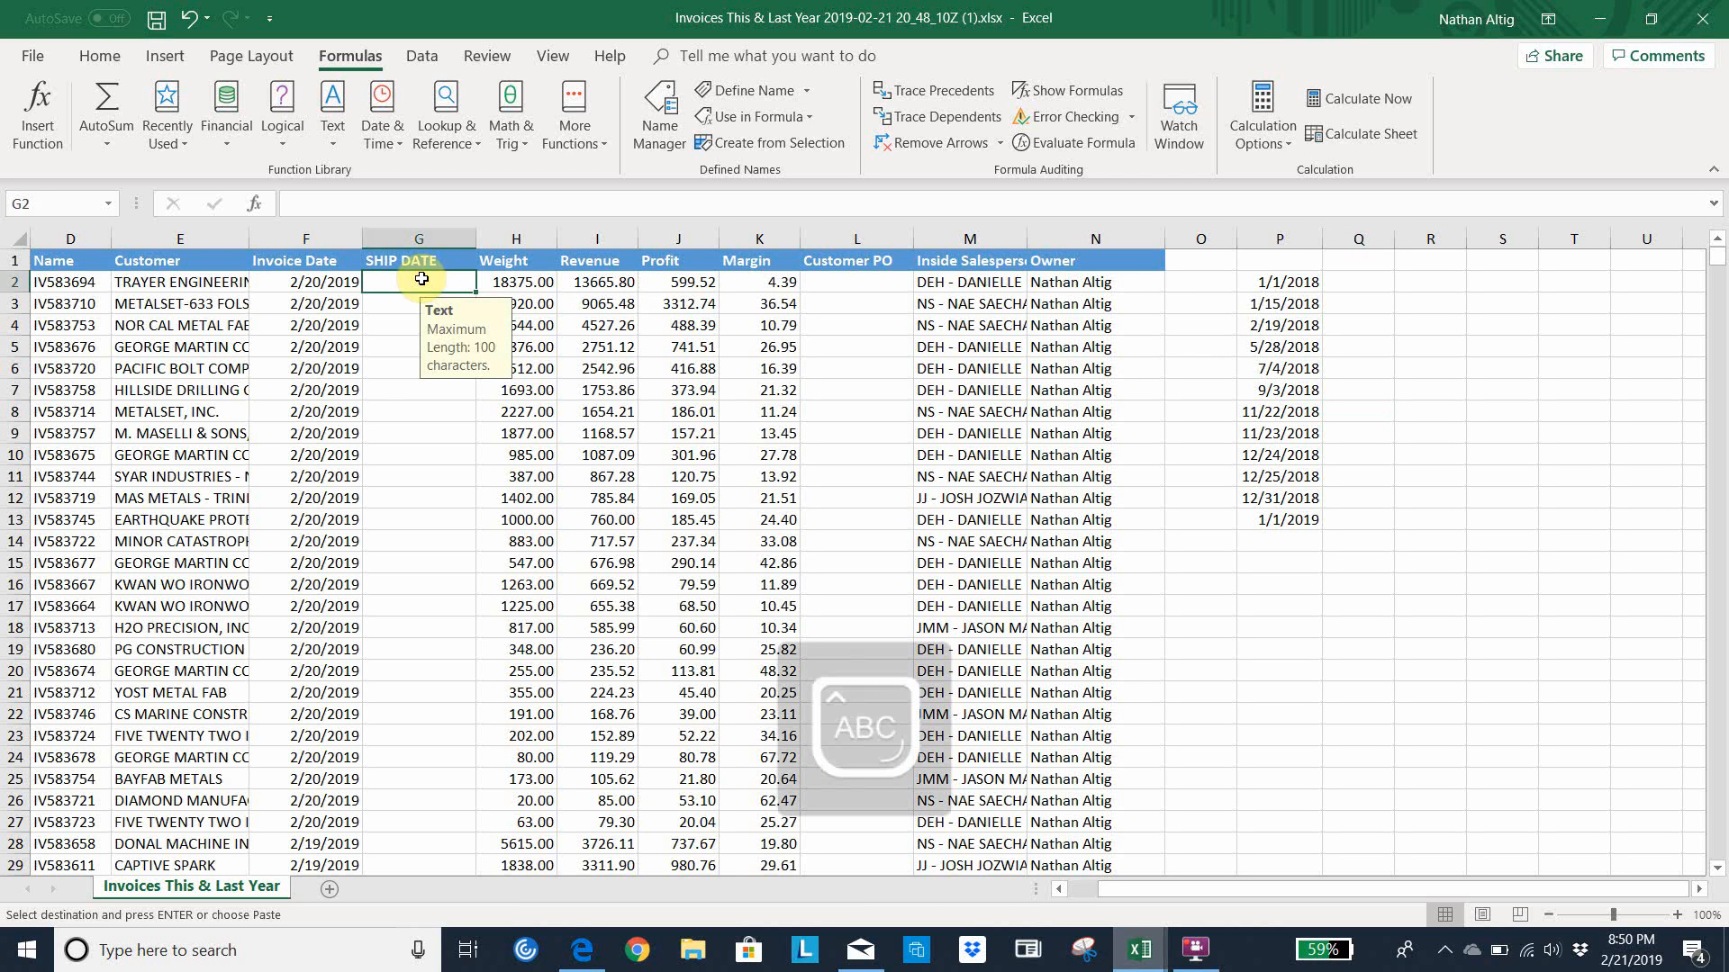
pyautogui.write('=')
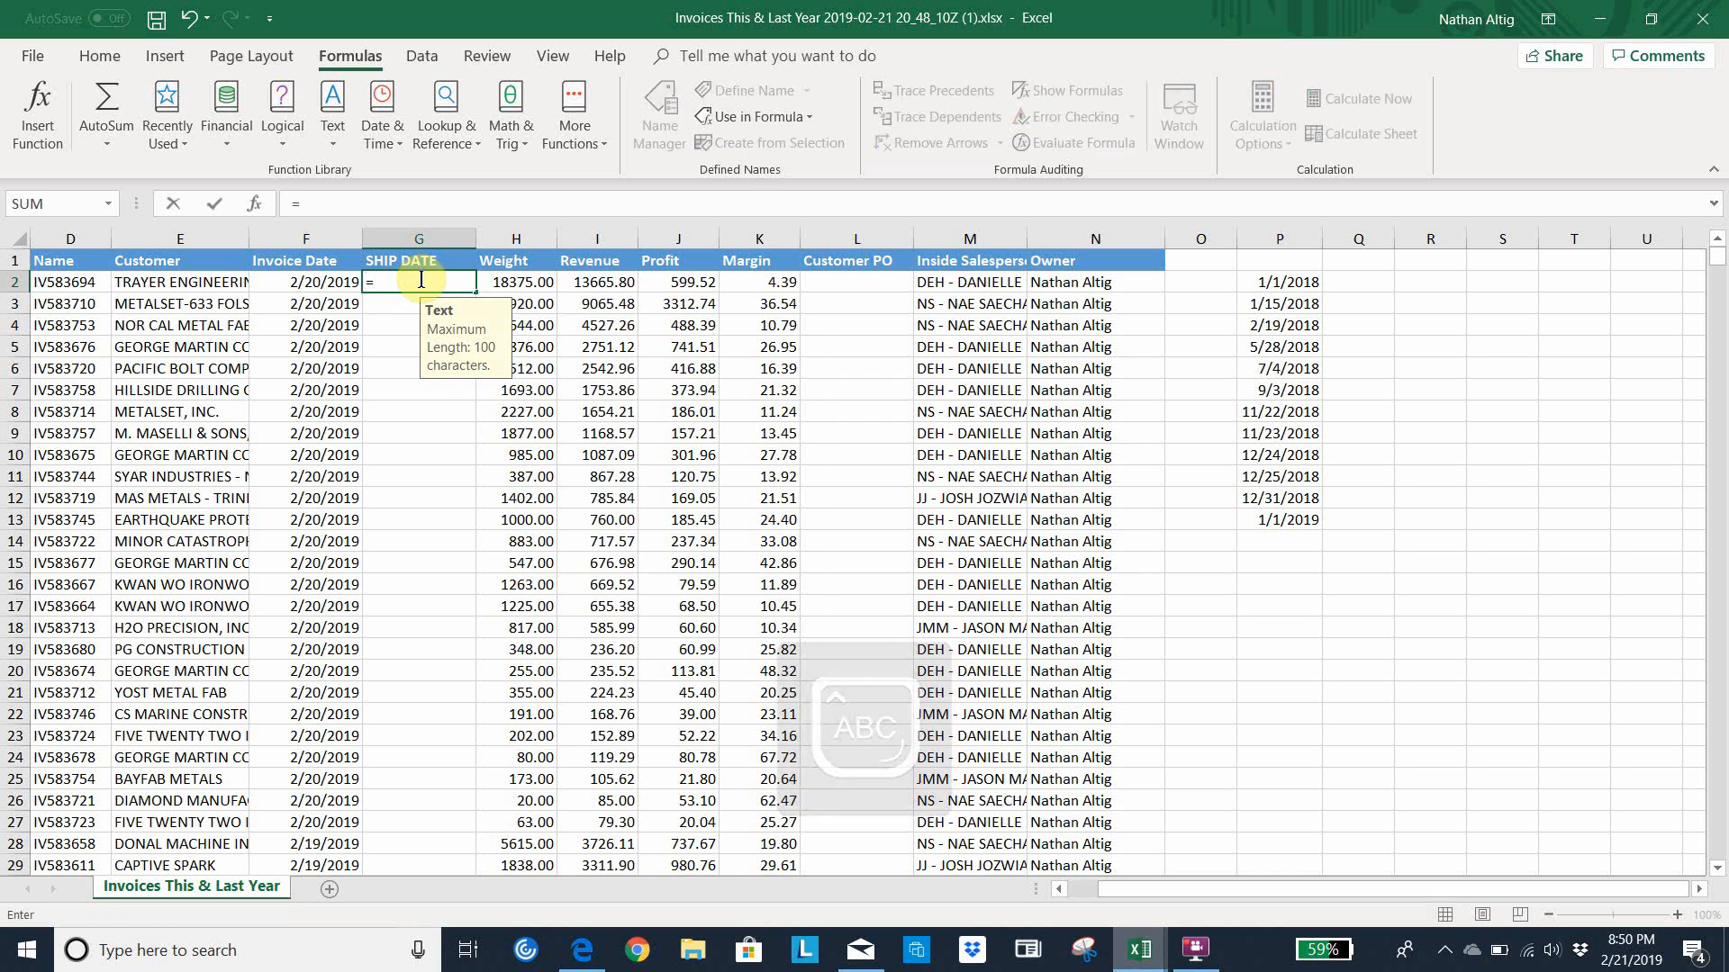
pyautogui.write('WORKDAY')
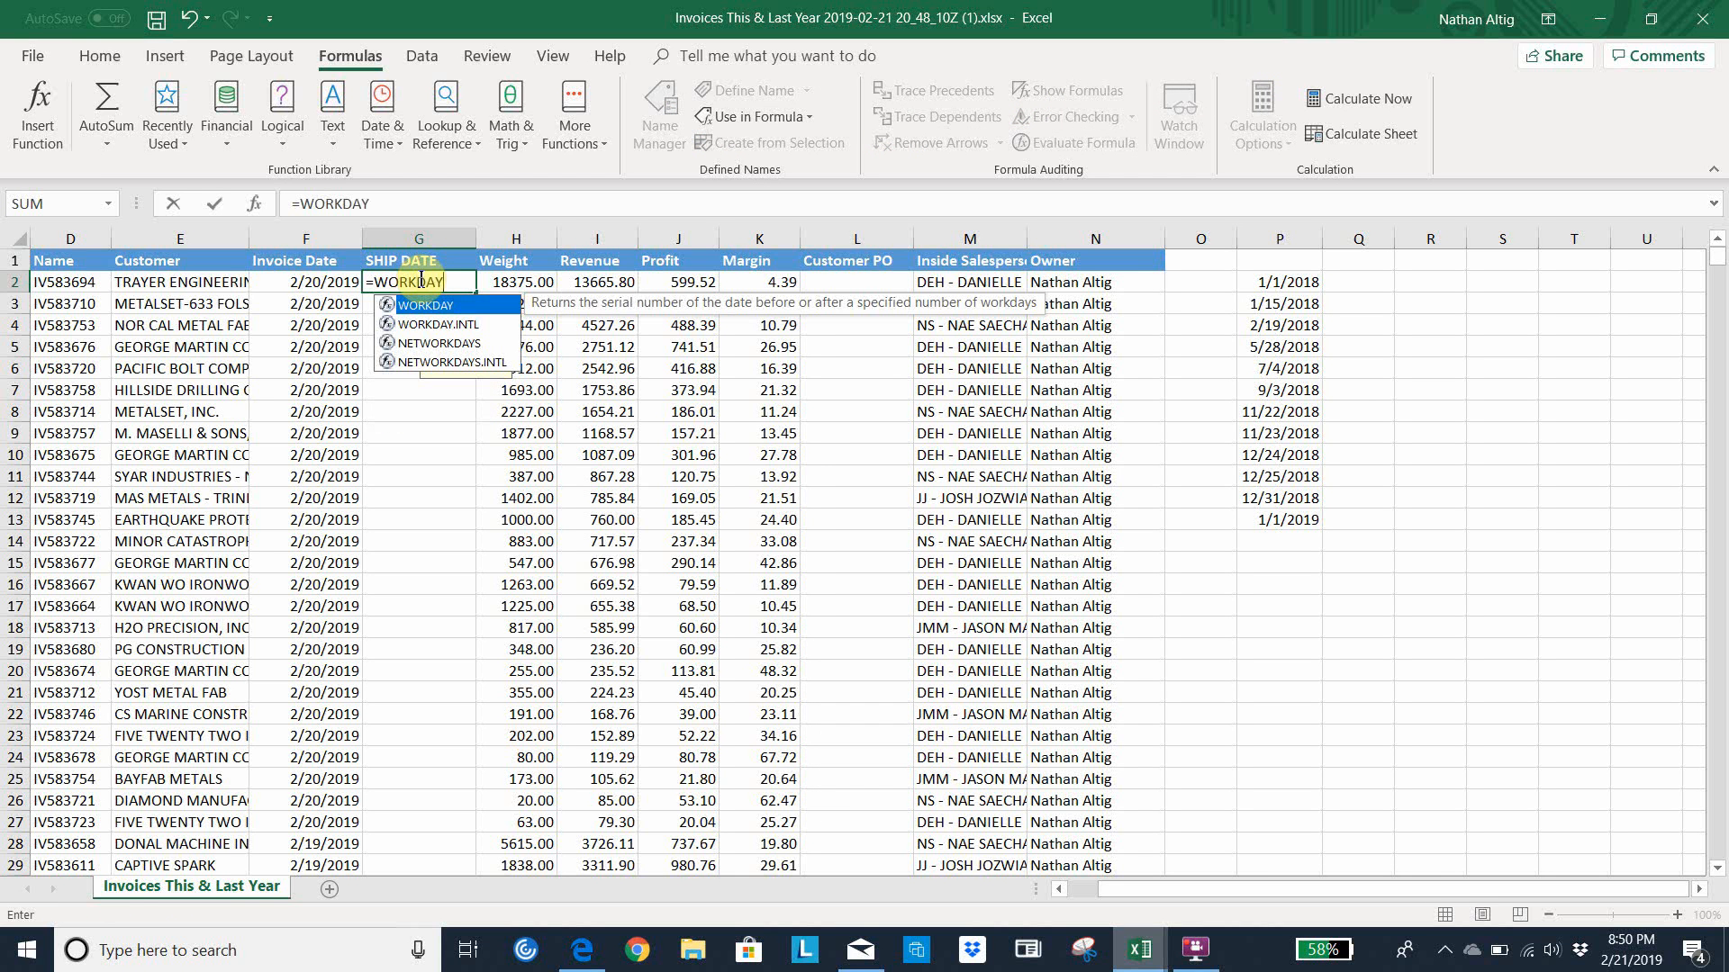
pyautogui.write('(')
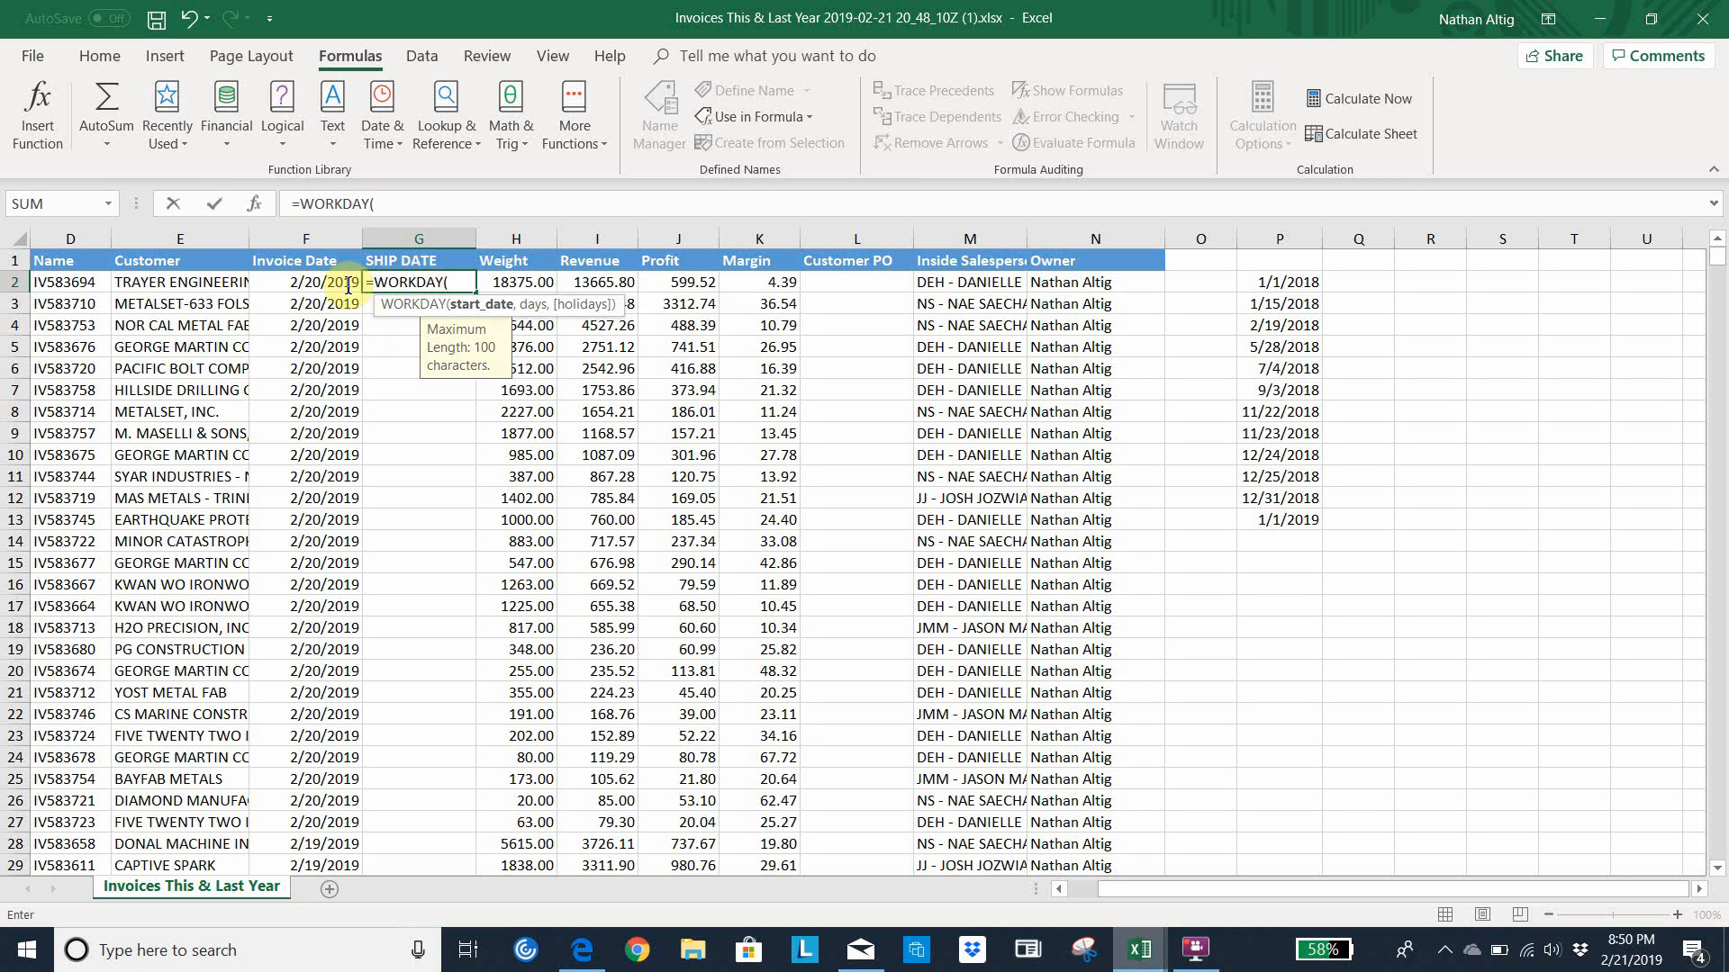
pyautogui.click(316, 283)
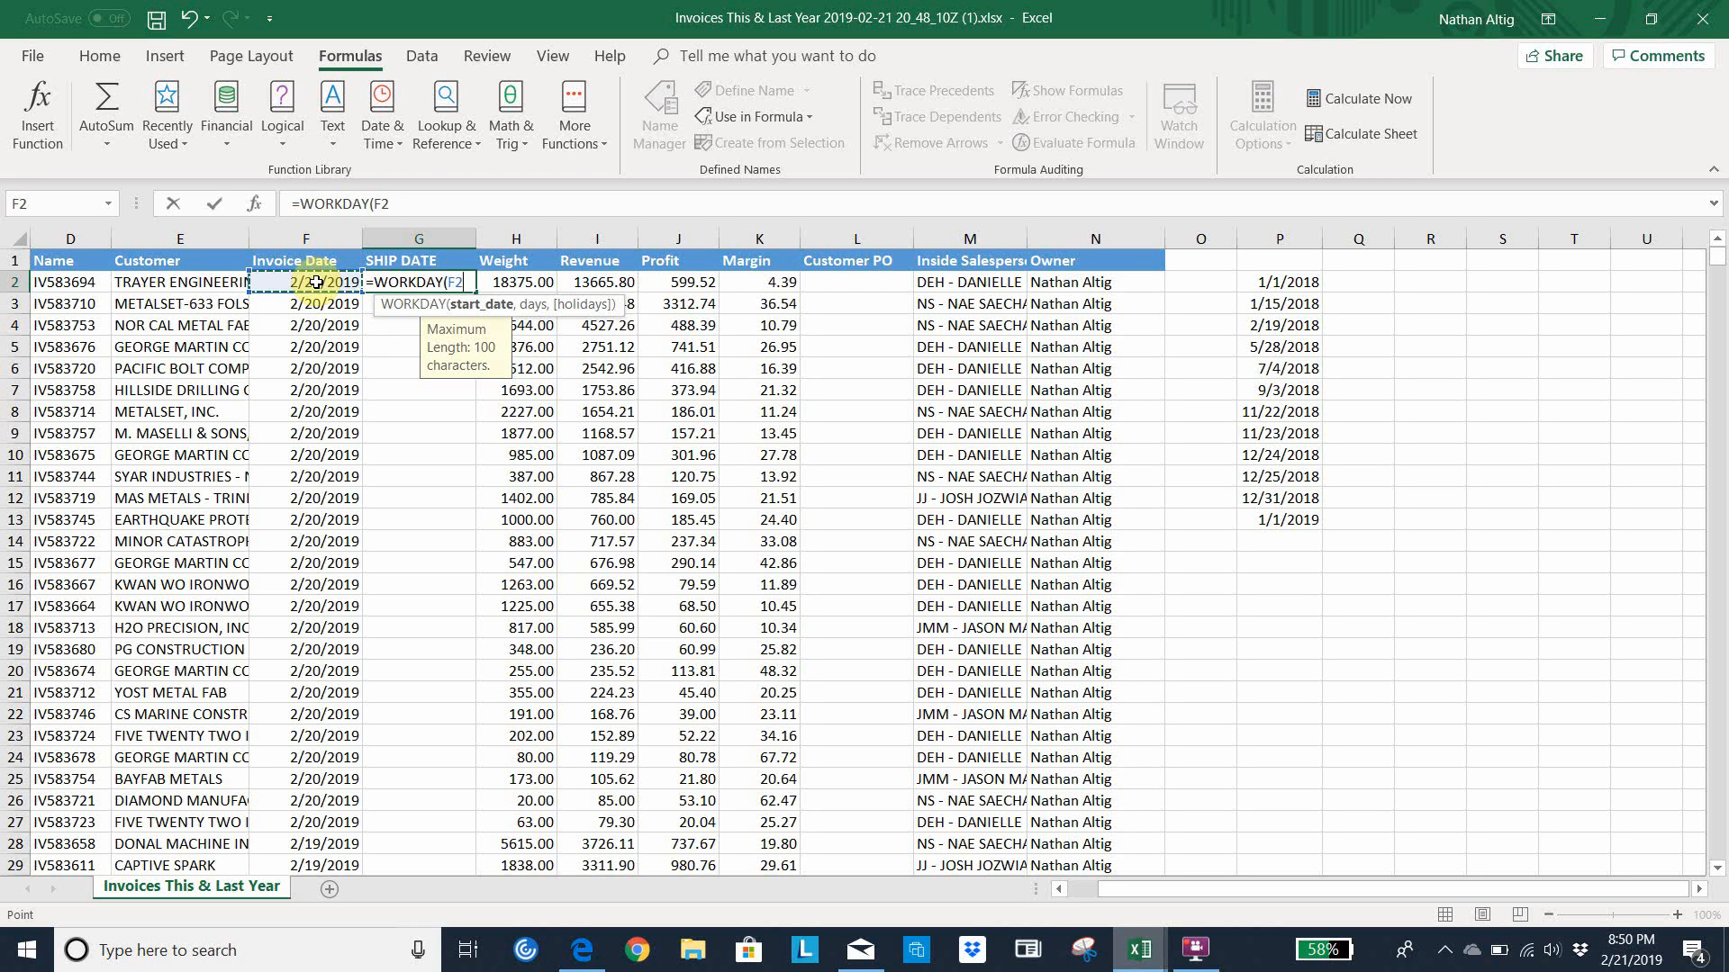
pyautogui.write(',')
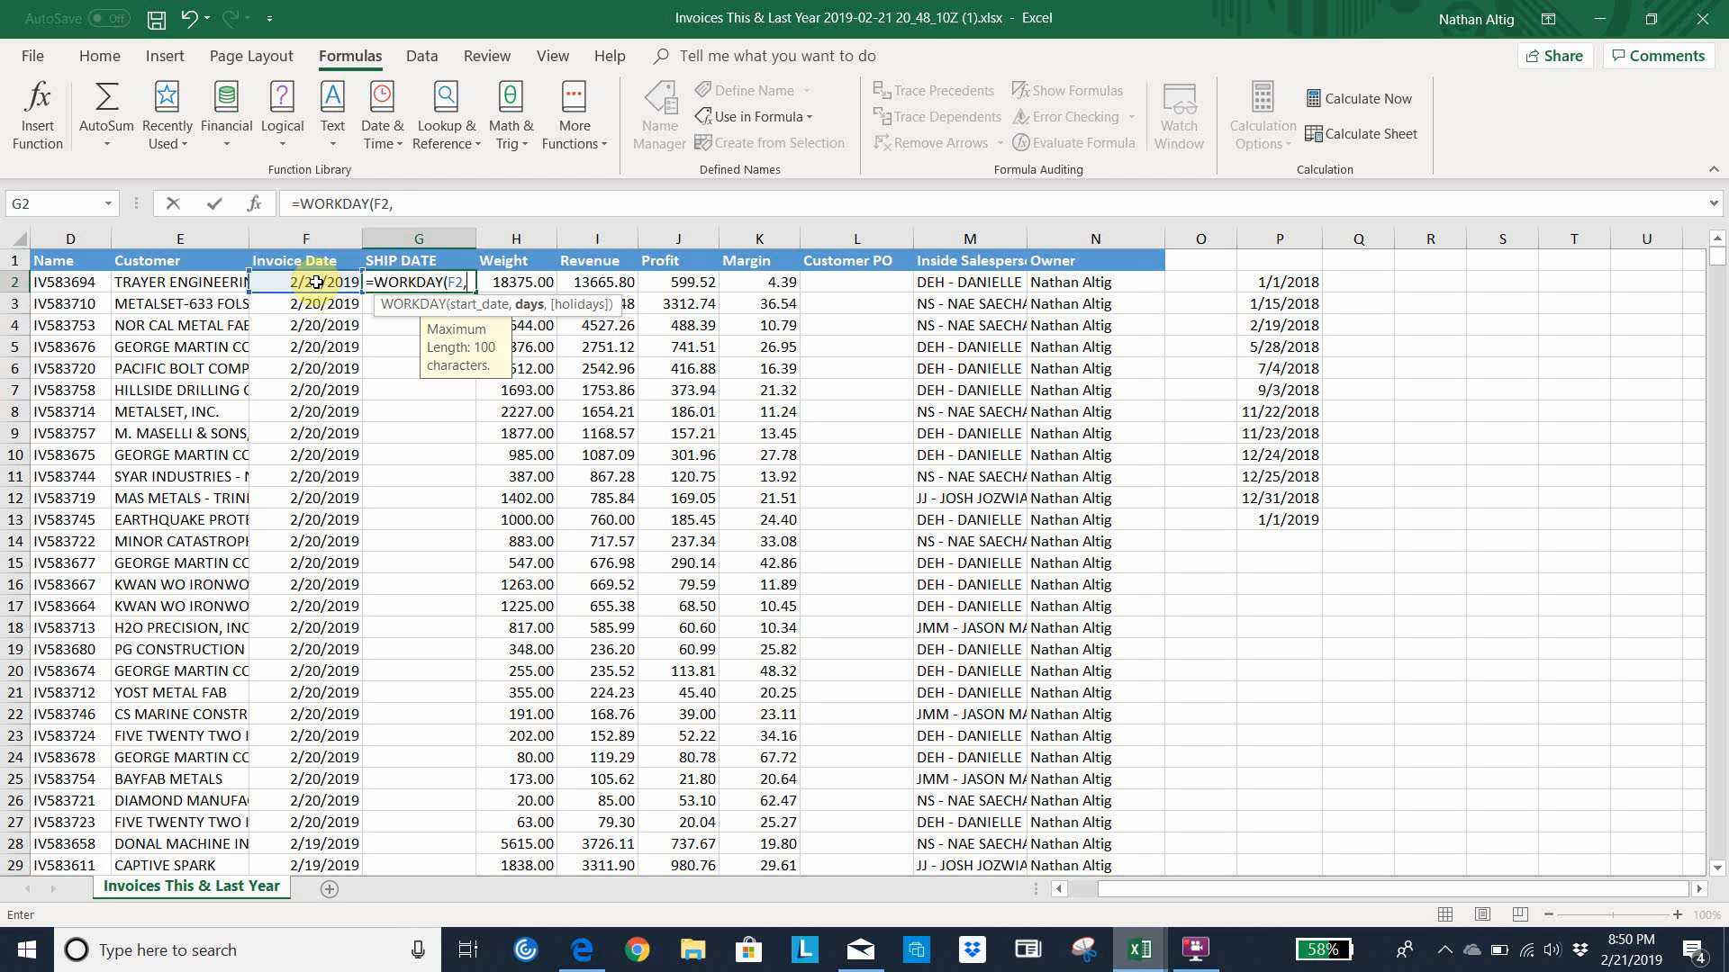
pyautogui.write('-1')
pyautogui.write(',')
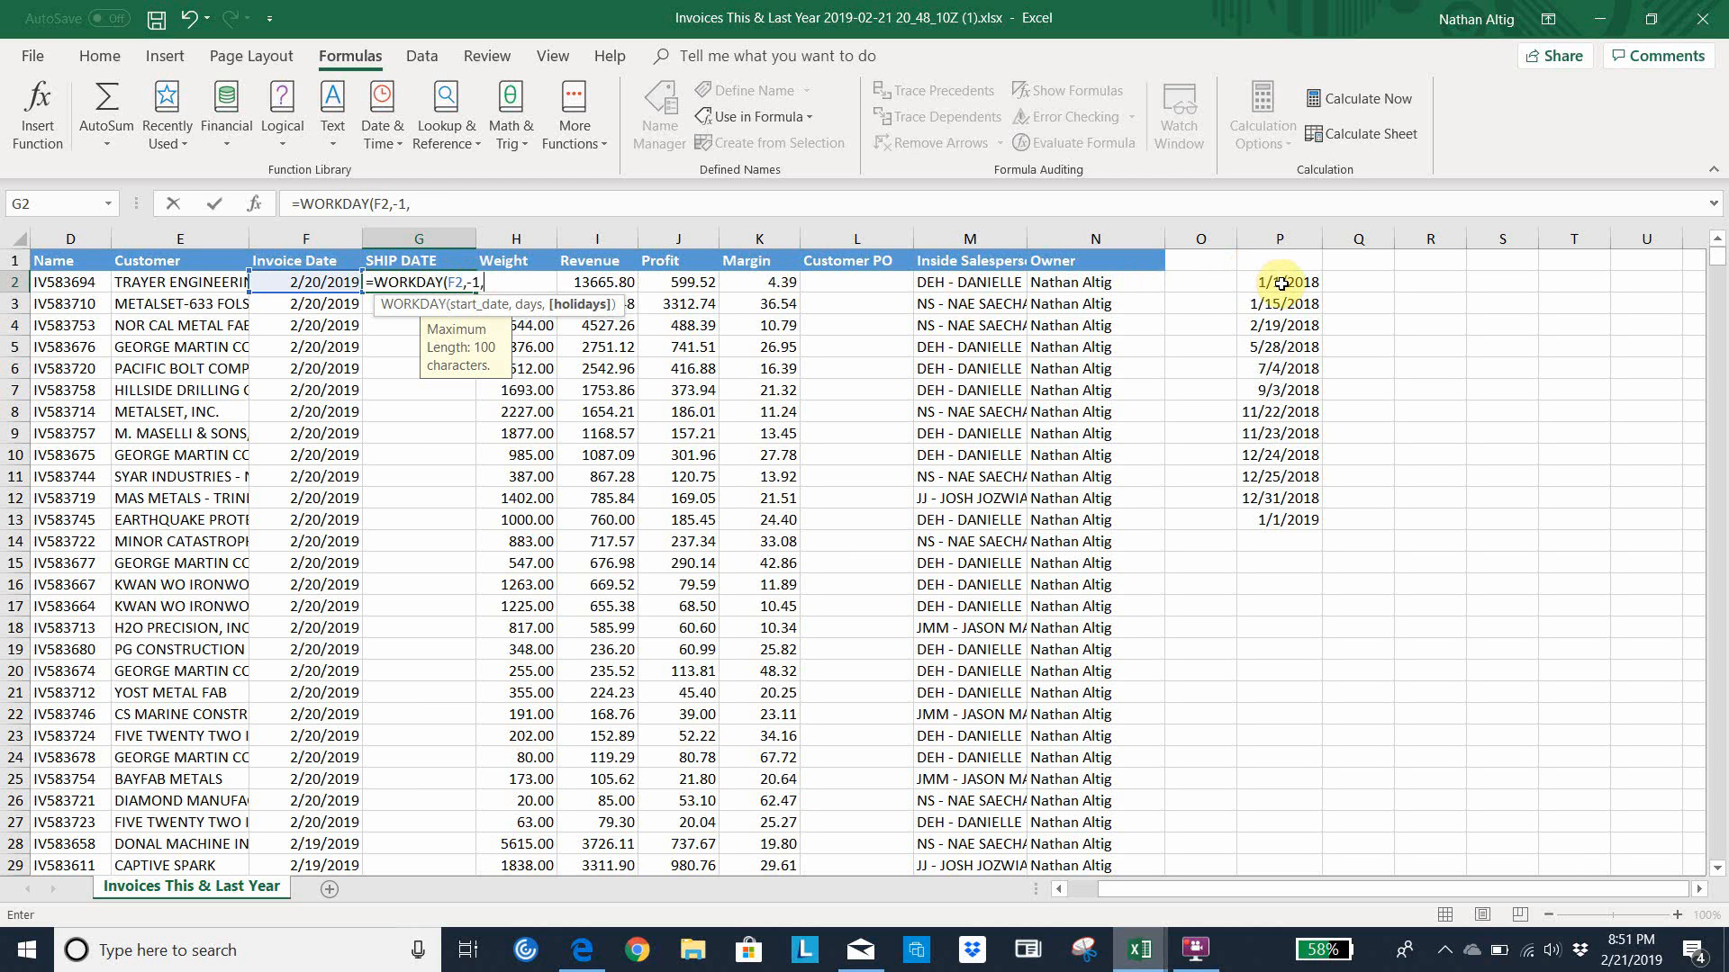
pyautogui.moveTo(1281, 284); pyautogui.dragTo(1281, 520)
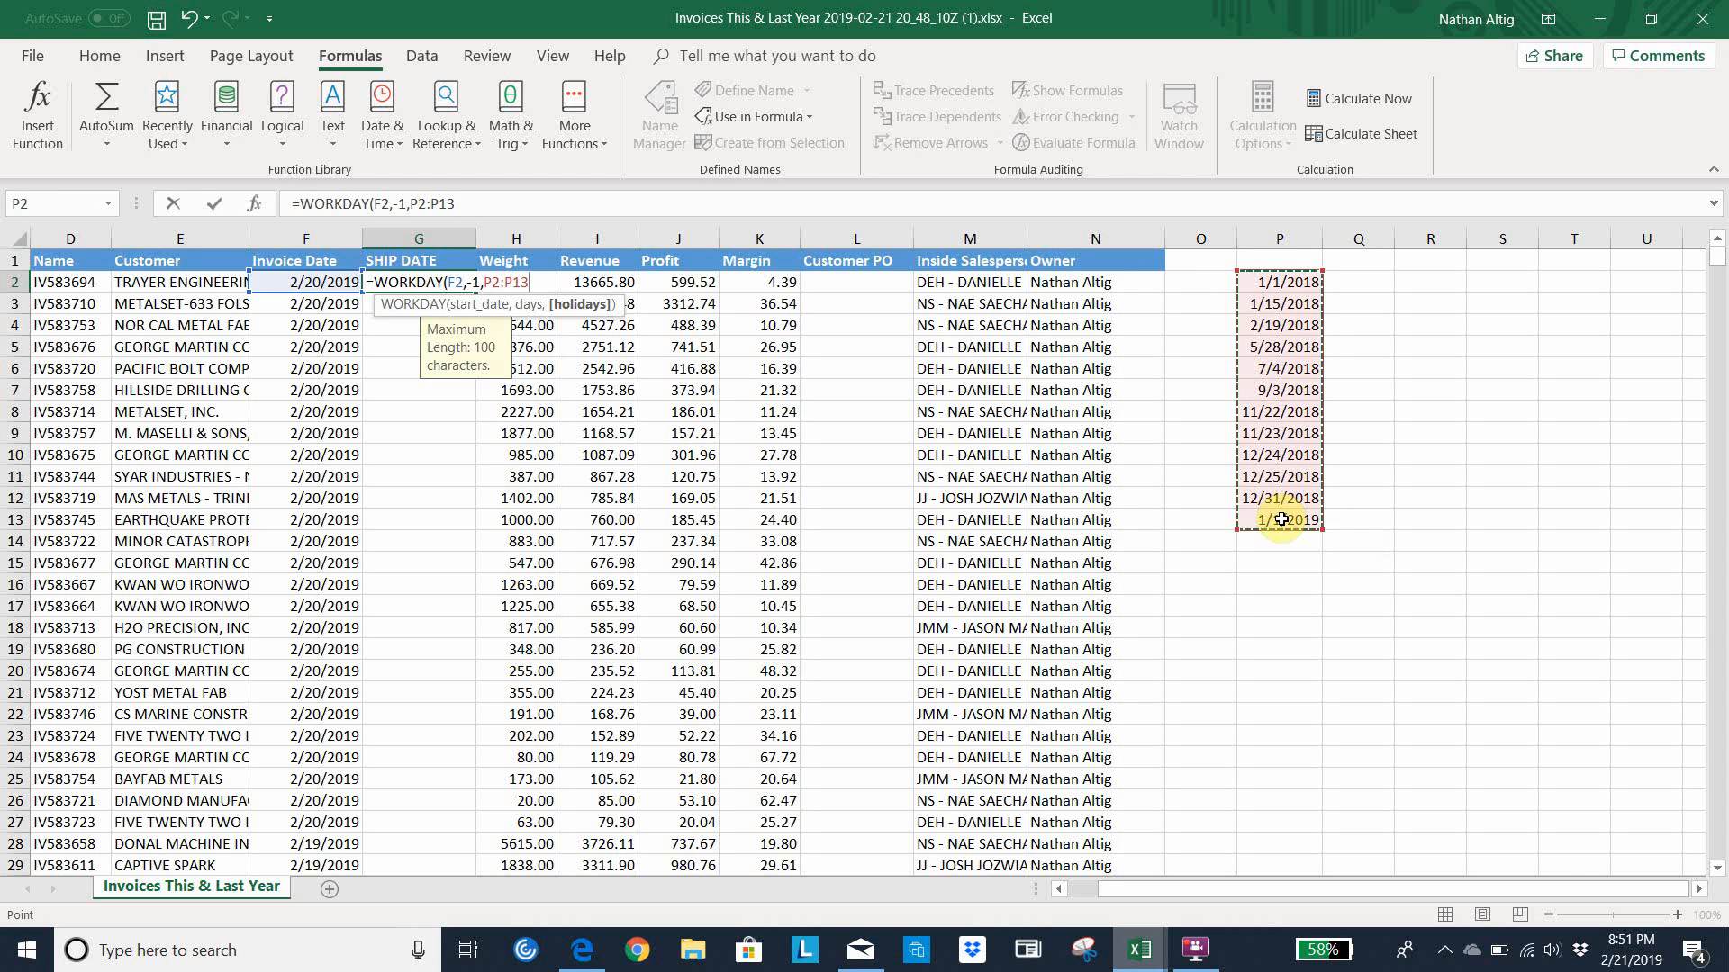
pyautogui.write(')')
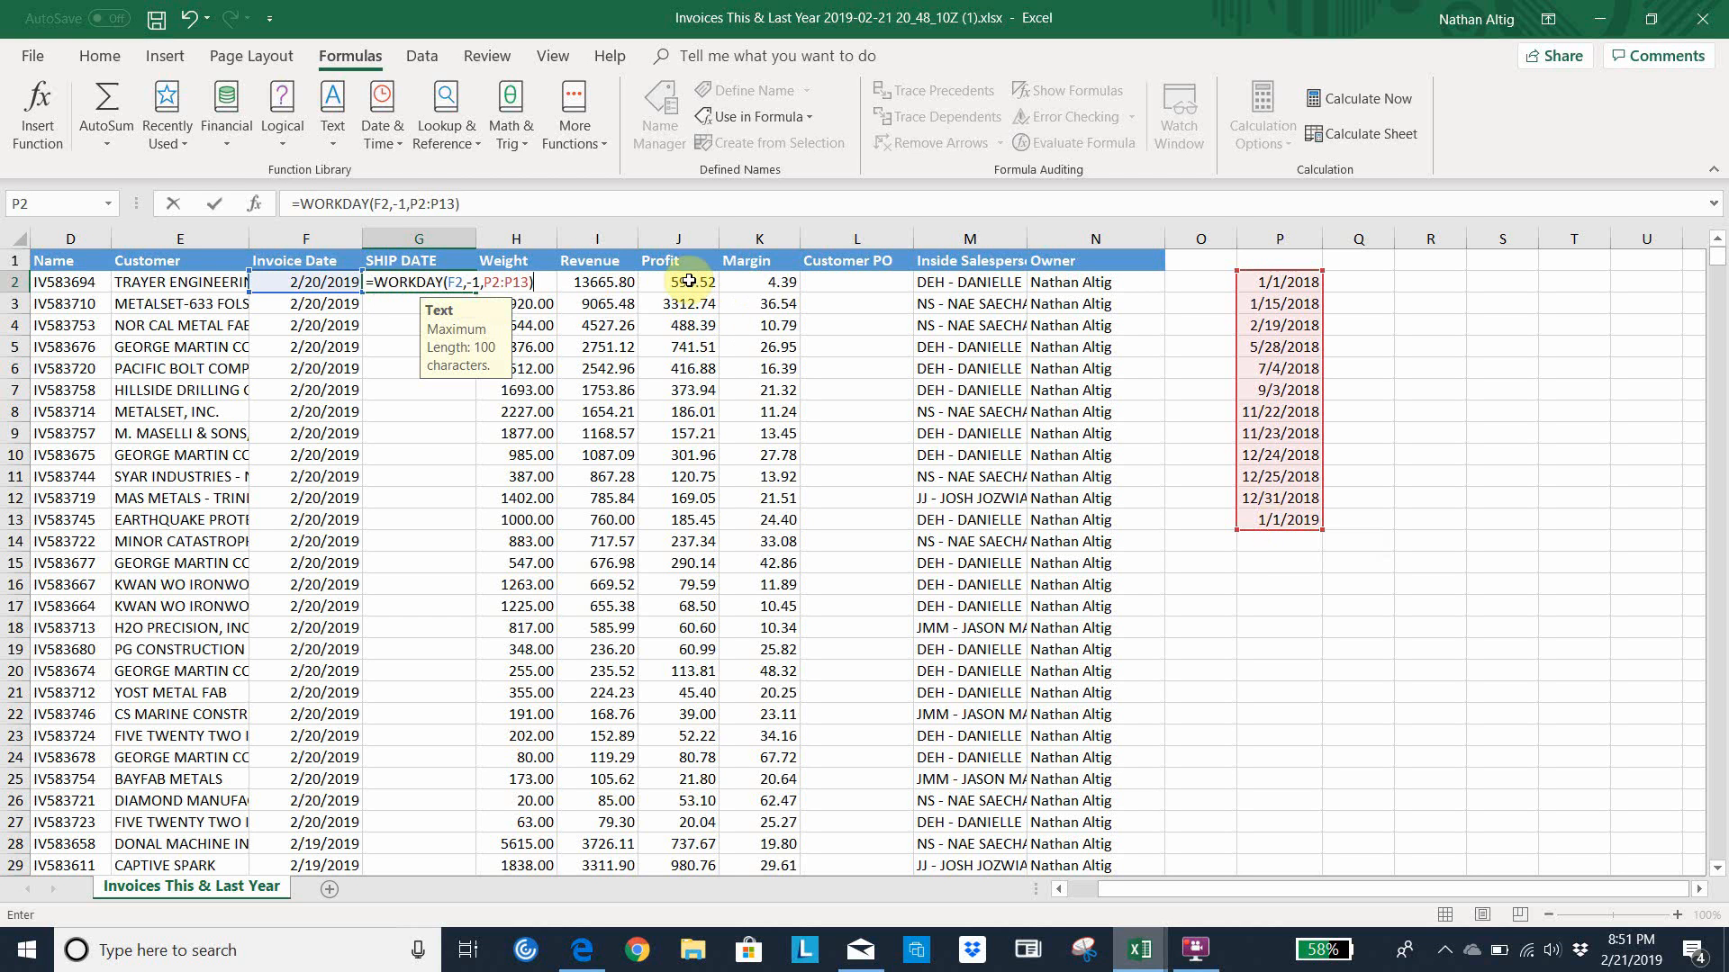
# Lock the holiday range rows as P$2:P$13 in the G2 formula and fill it down the whole SHIP DATE column
pyautogui.click(419, 204)
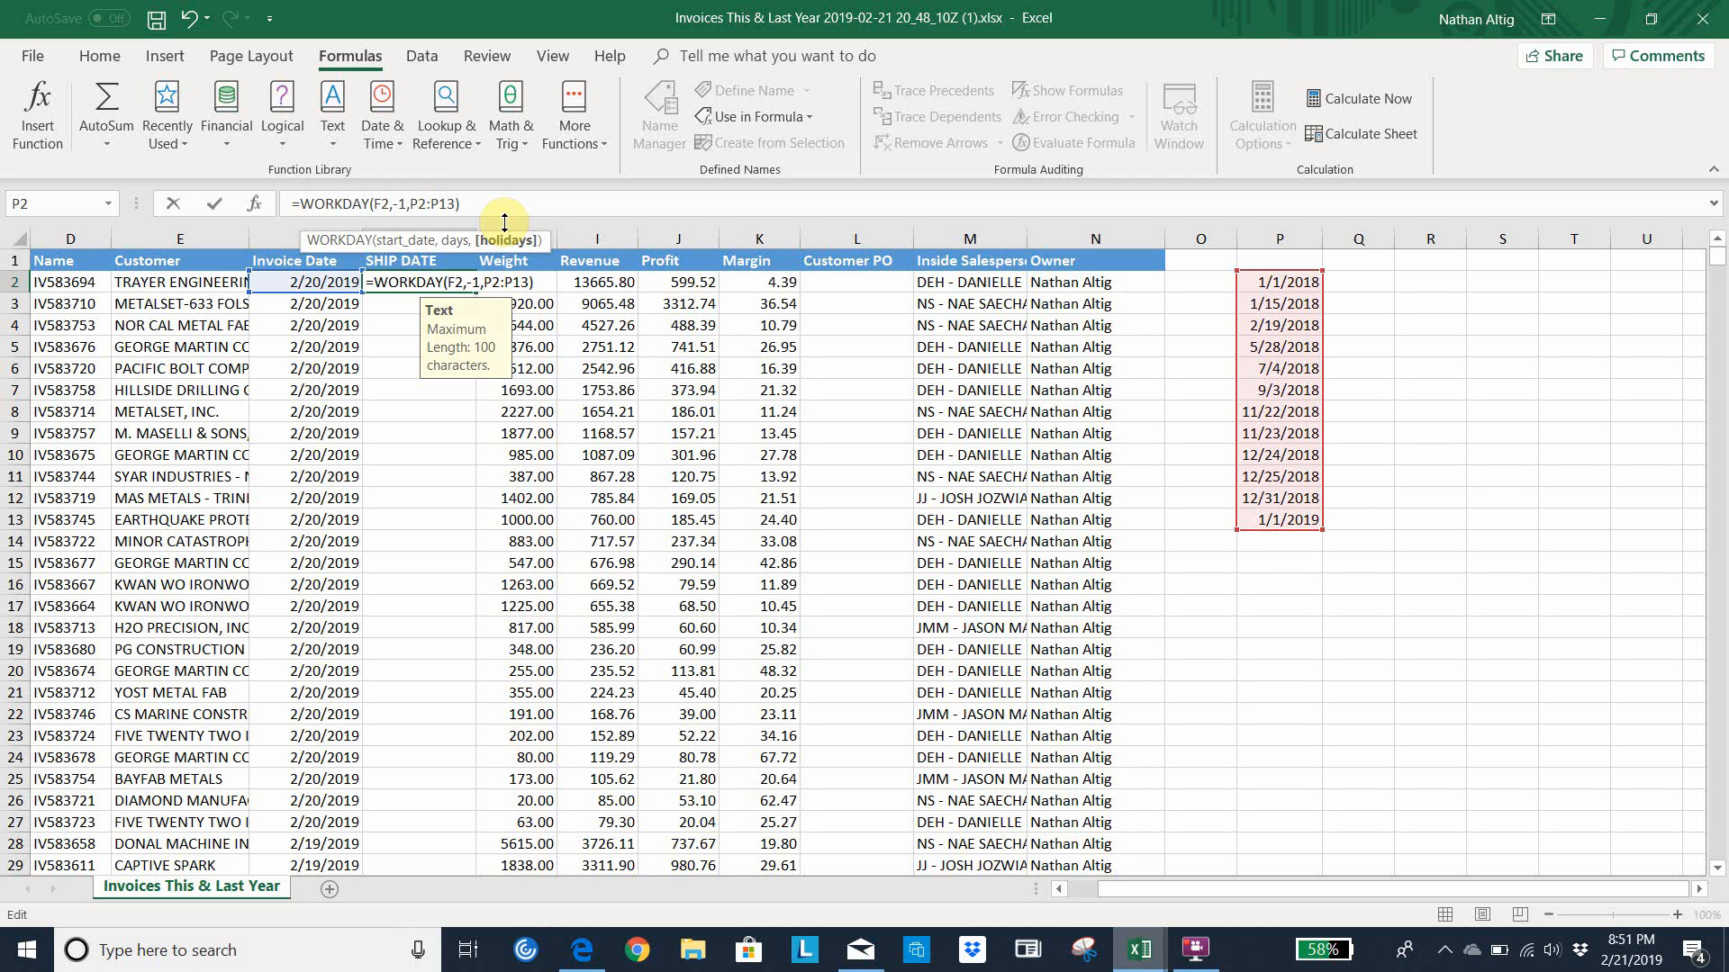
pyautogui.write('$')
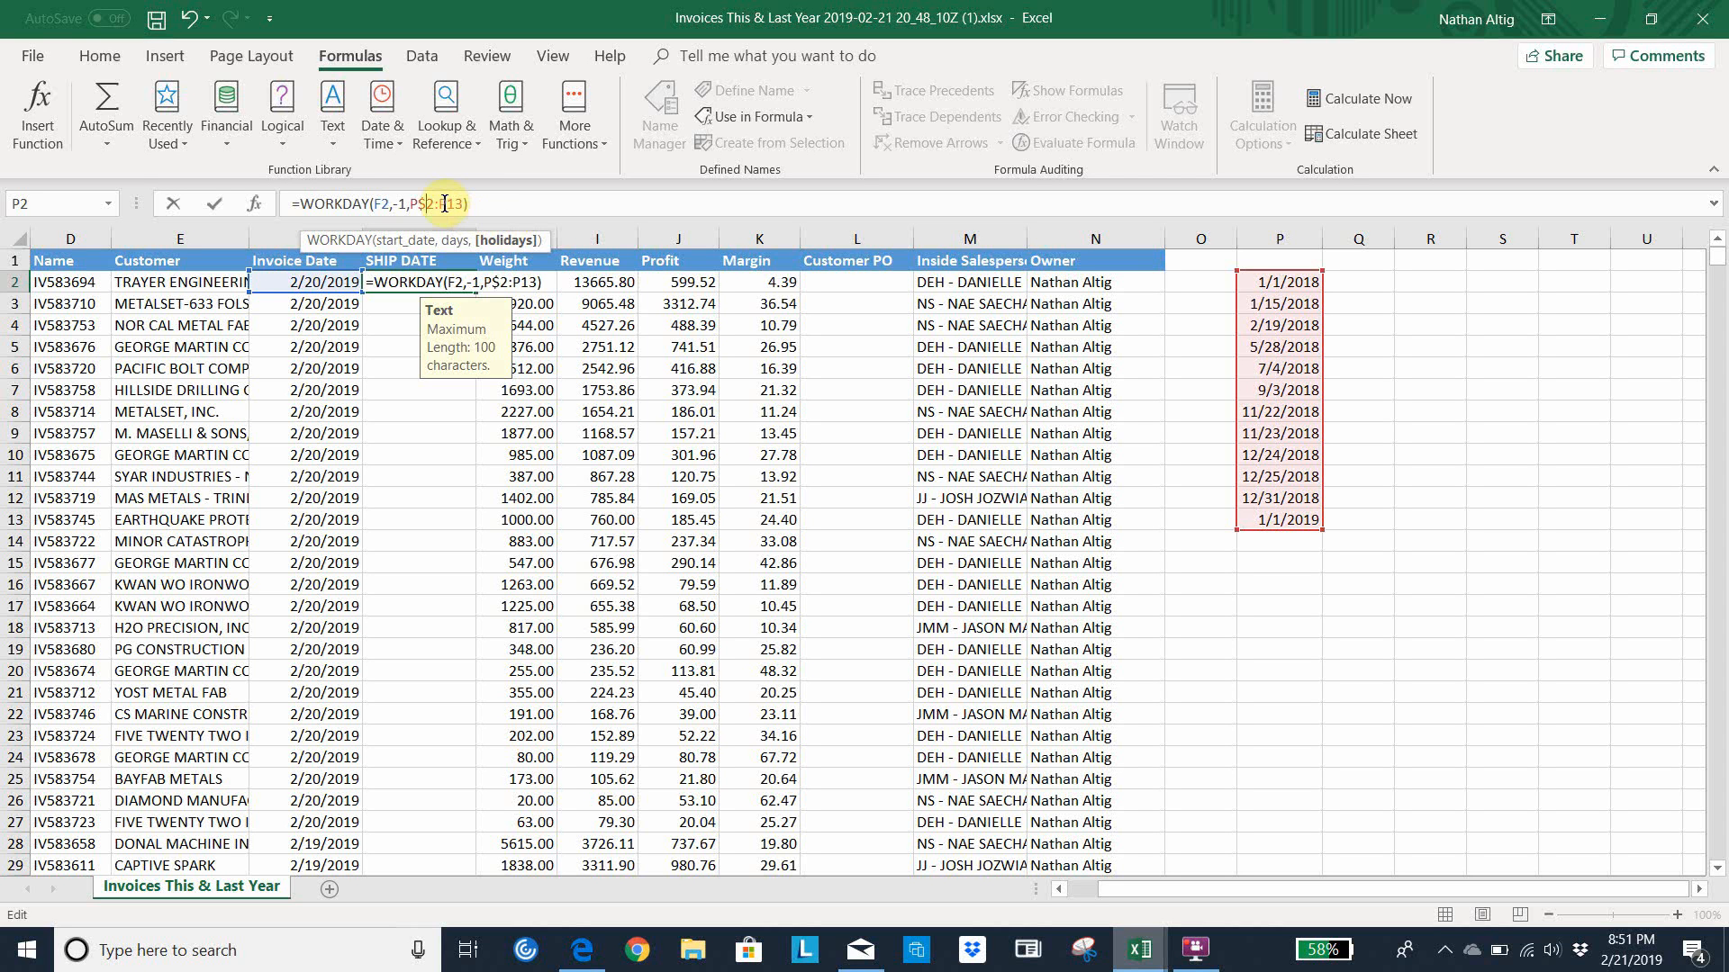
pyautogui.click(445, 204)
pyautogui.write('$')
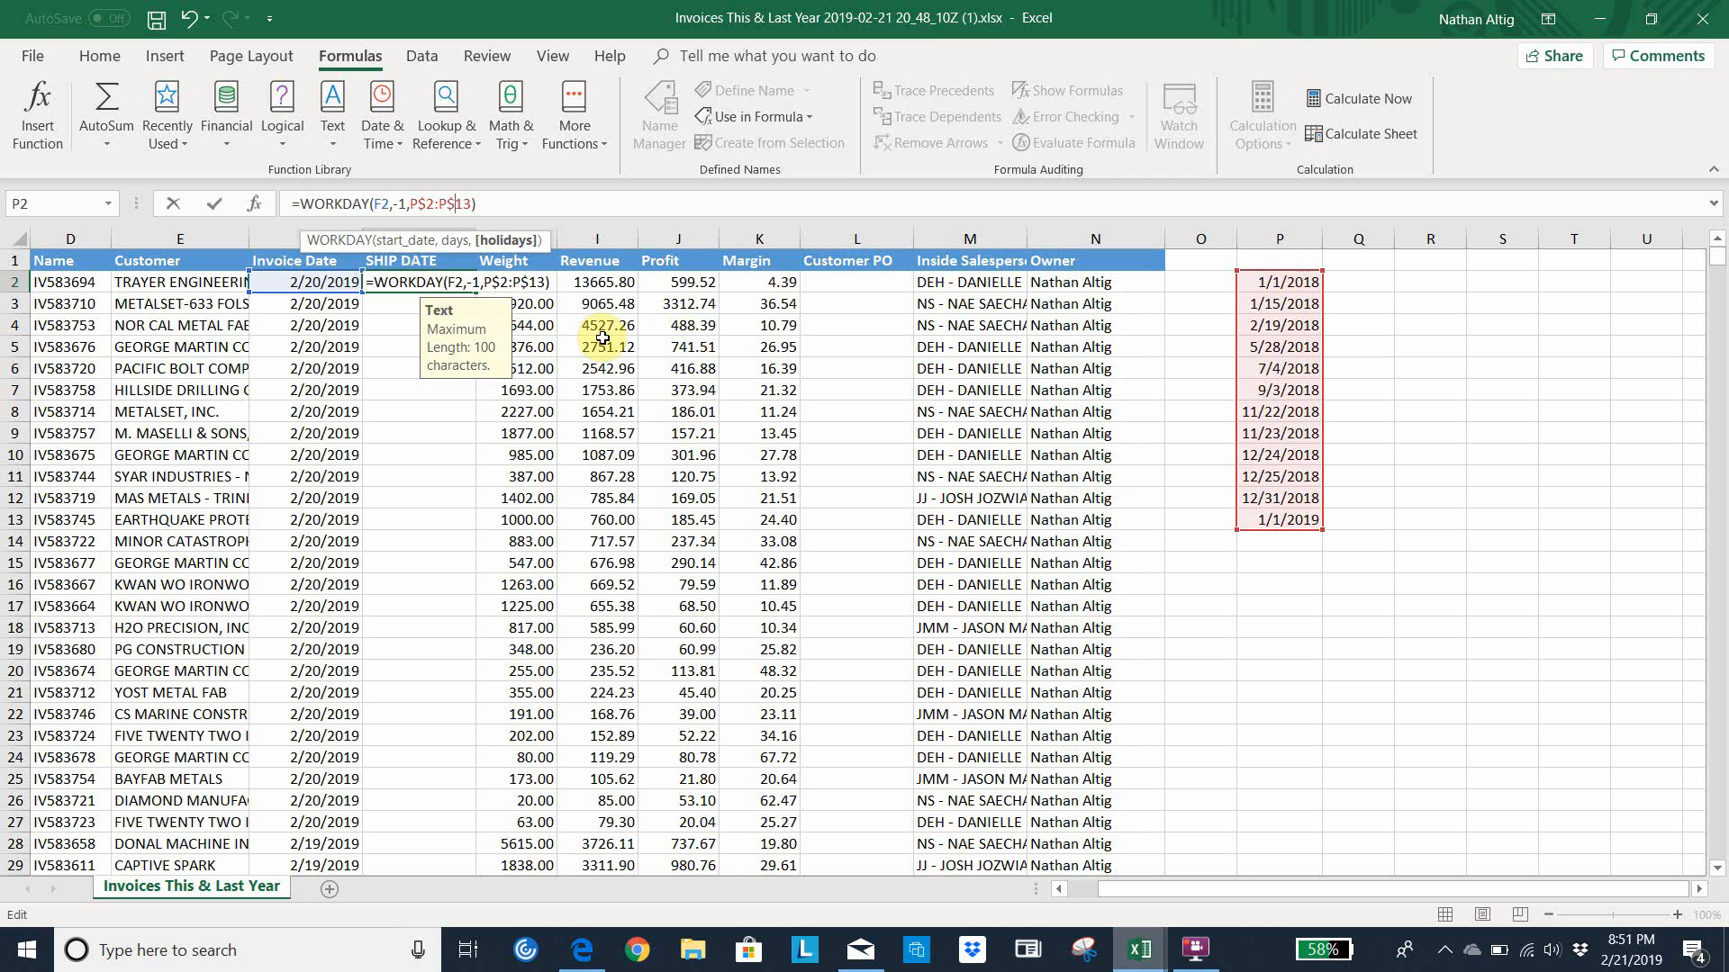
pyautogui.press('Return')
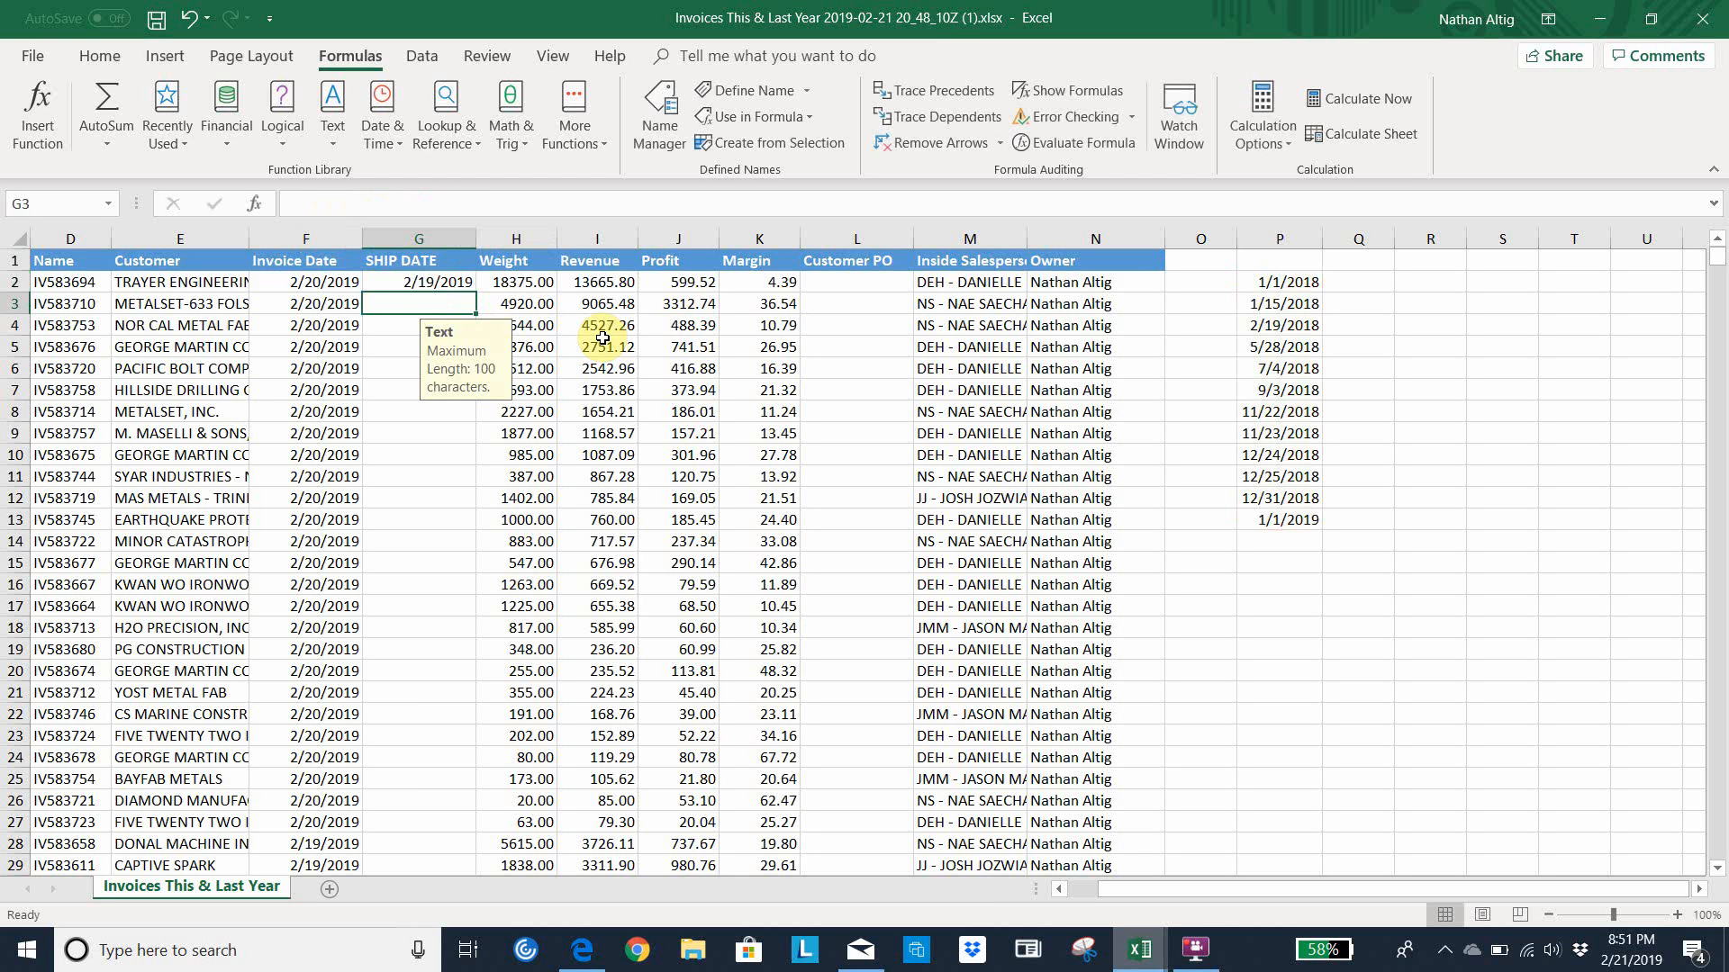
pyautogui.click(417, 279)
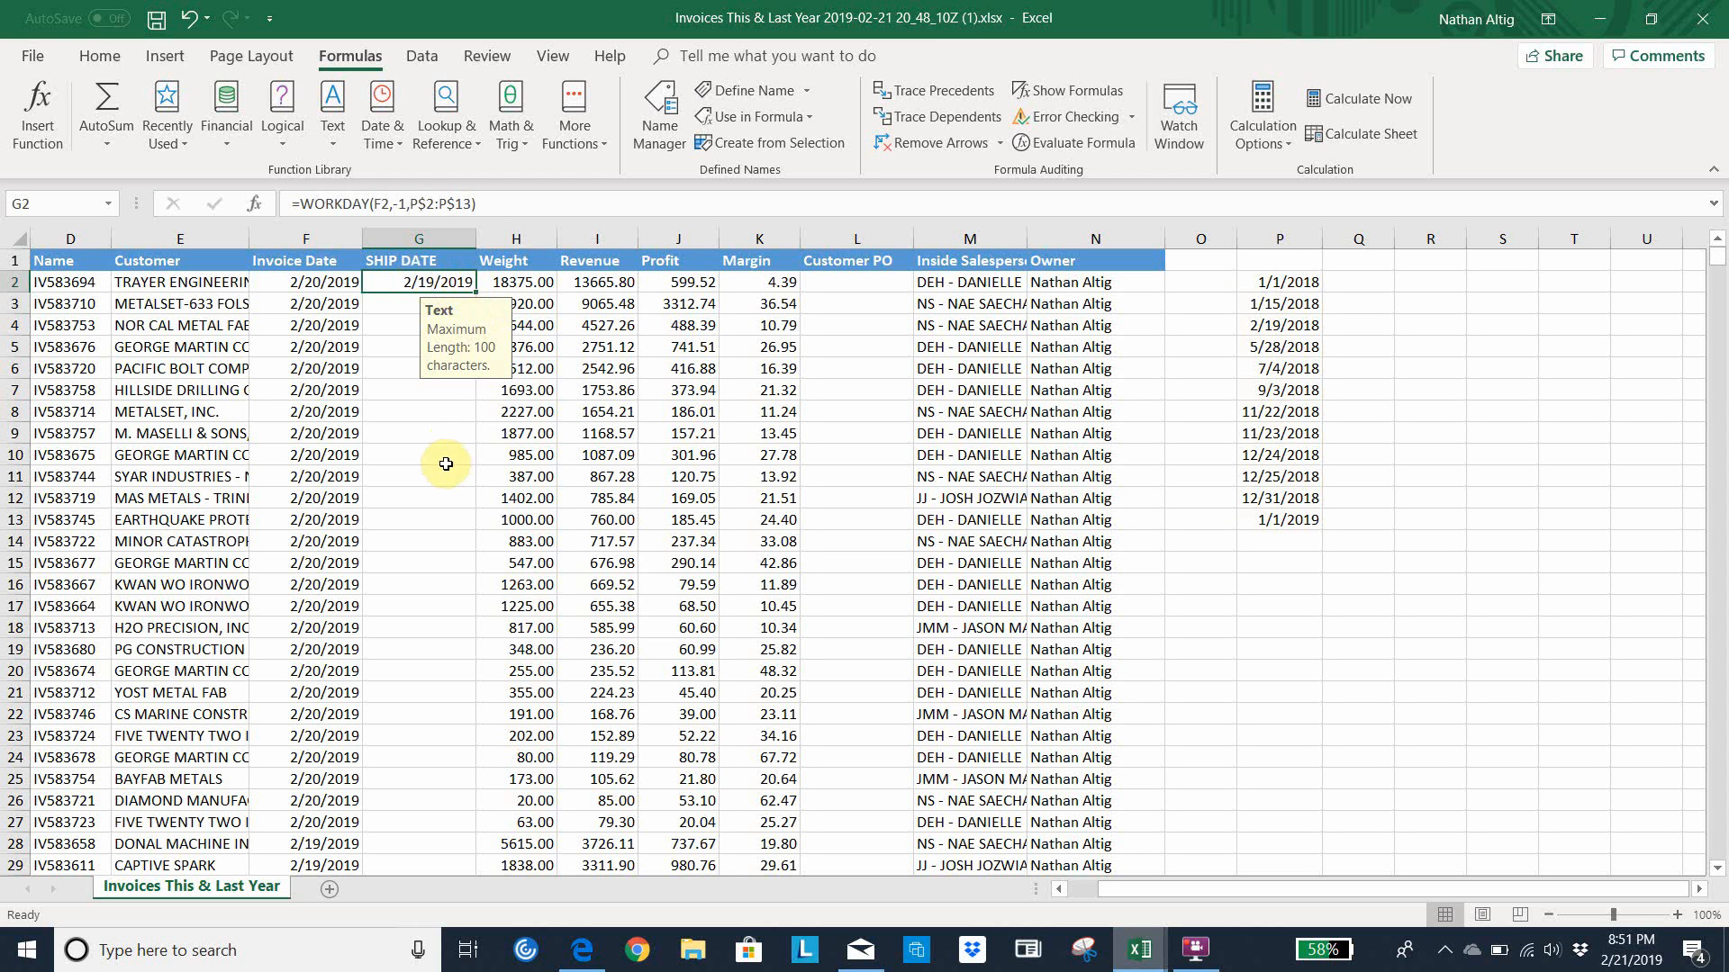
pyautogui.doubleClick(476, 293)
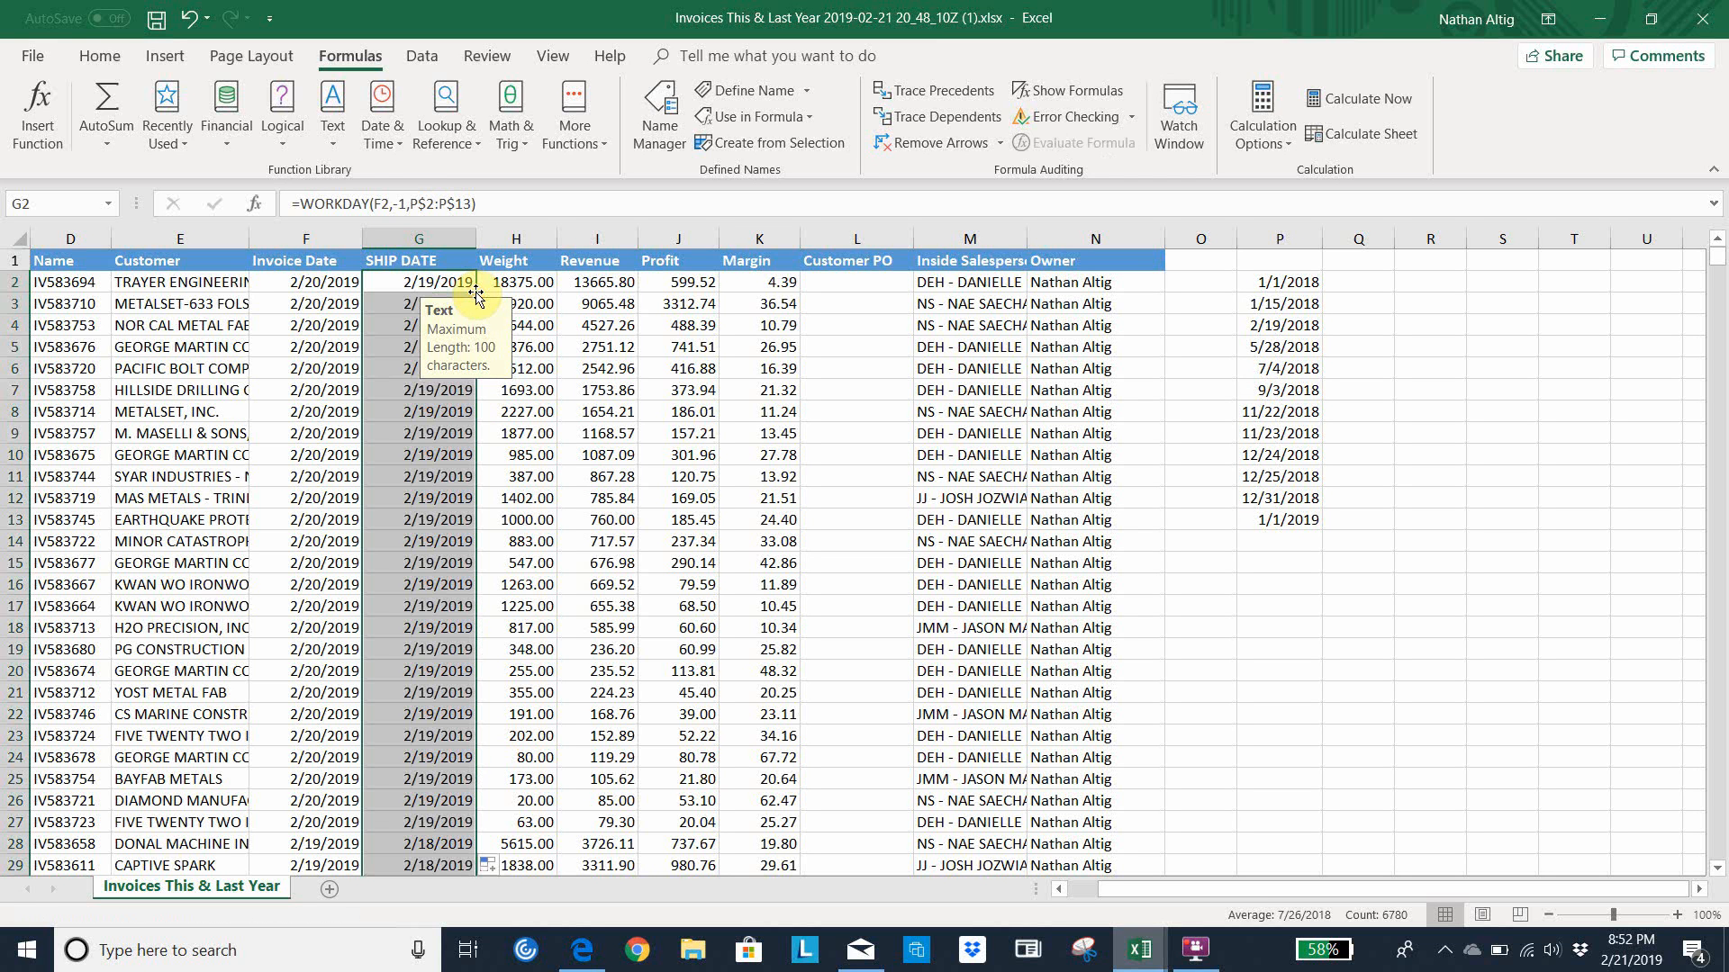
# Check the calculated ship dates down column G against the neighbouring invoice dates
pyautogui.click(444, 563)
pyautogui.press('Down')
pyautogui.press('Down')
pyautogui.press('Down')
pyautogui.press('Down')
pyautogui.press('Down')
pyautogui.press('Down')
pyautogui.press('Down')
pyautogui.press('Down')
pyautogui.press('Down')
pyautogui.press('Down')
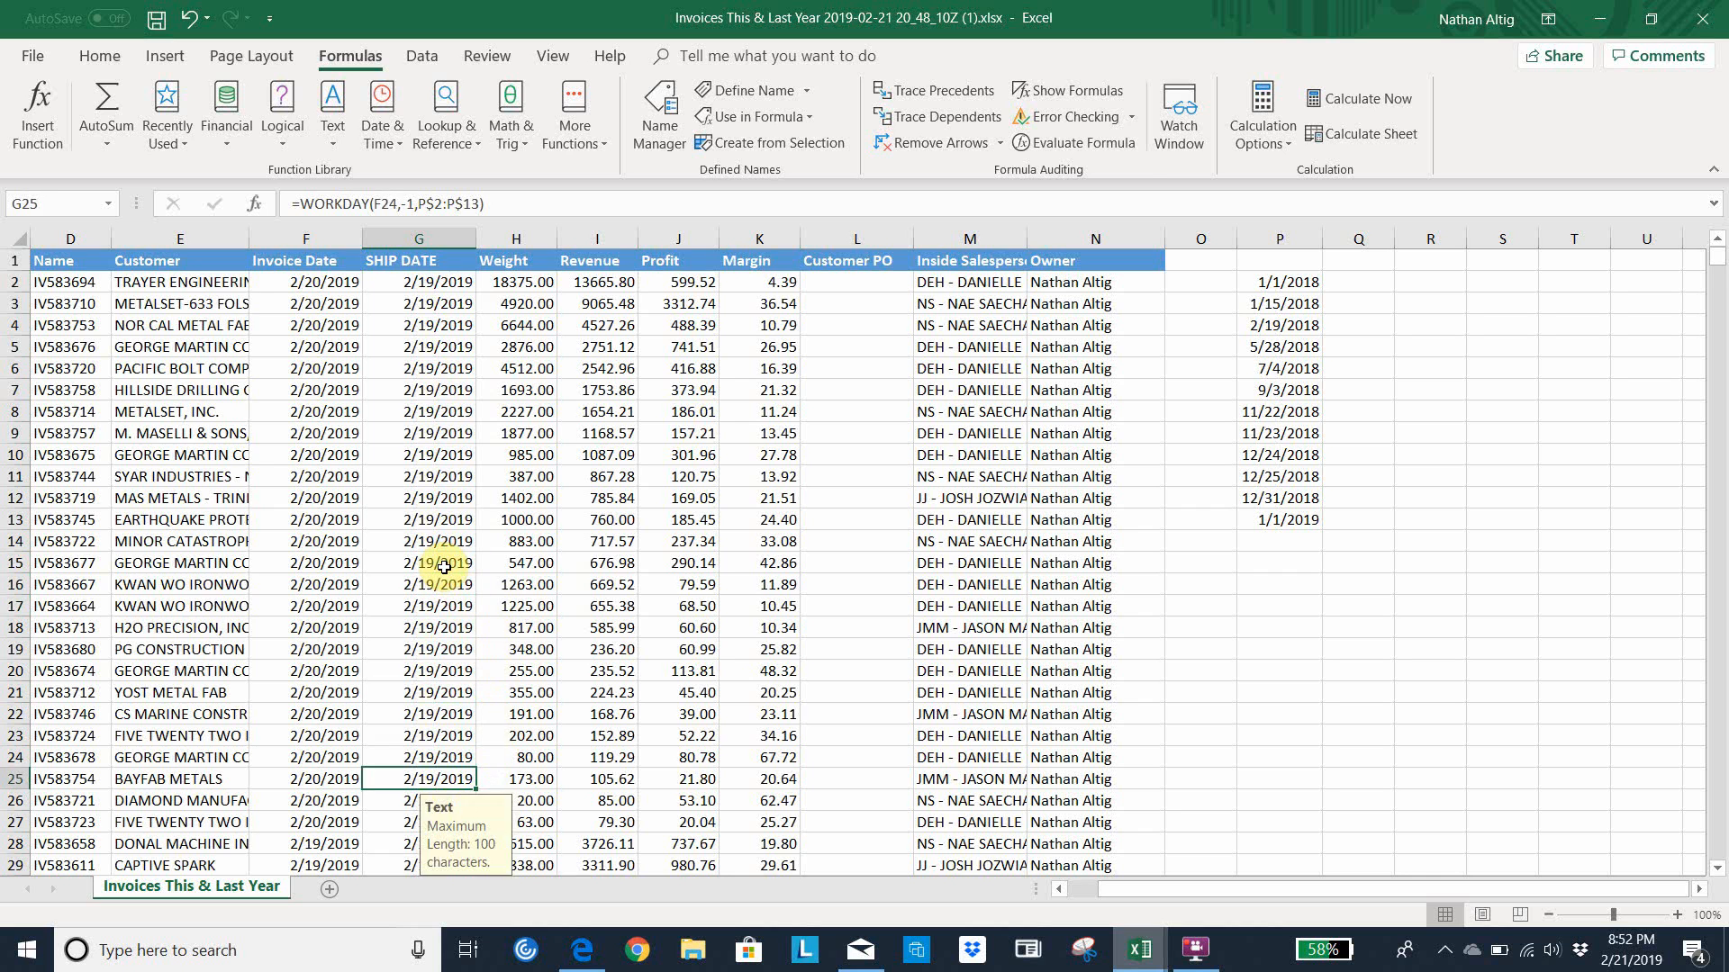
pyautogui.press('Down')
pyautogui.press('Down')
pyautogui.press('Down')
pyautogui.press('Down')
pyautogui.press('Down')
pyautogui.press('Down')
pyautogui.press('Down')
pyautogui.press('Down')
pyautogui.press('Down')
pyautogui.press('Down')
pyautogui.press('Down')
pyautogui.press('Down')
pyautogui.press('Down')
pyautogui.press('Down')
pyautogui.press('Down')
pyautogui.press('Down')
pyautogui.press('Down')
pyautogui.press('Down')
pyautogui.press('Down')
pyautogui.press('Down')
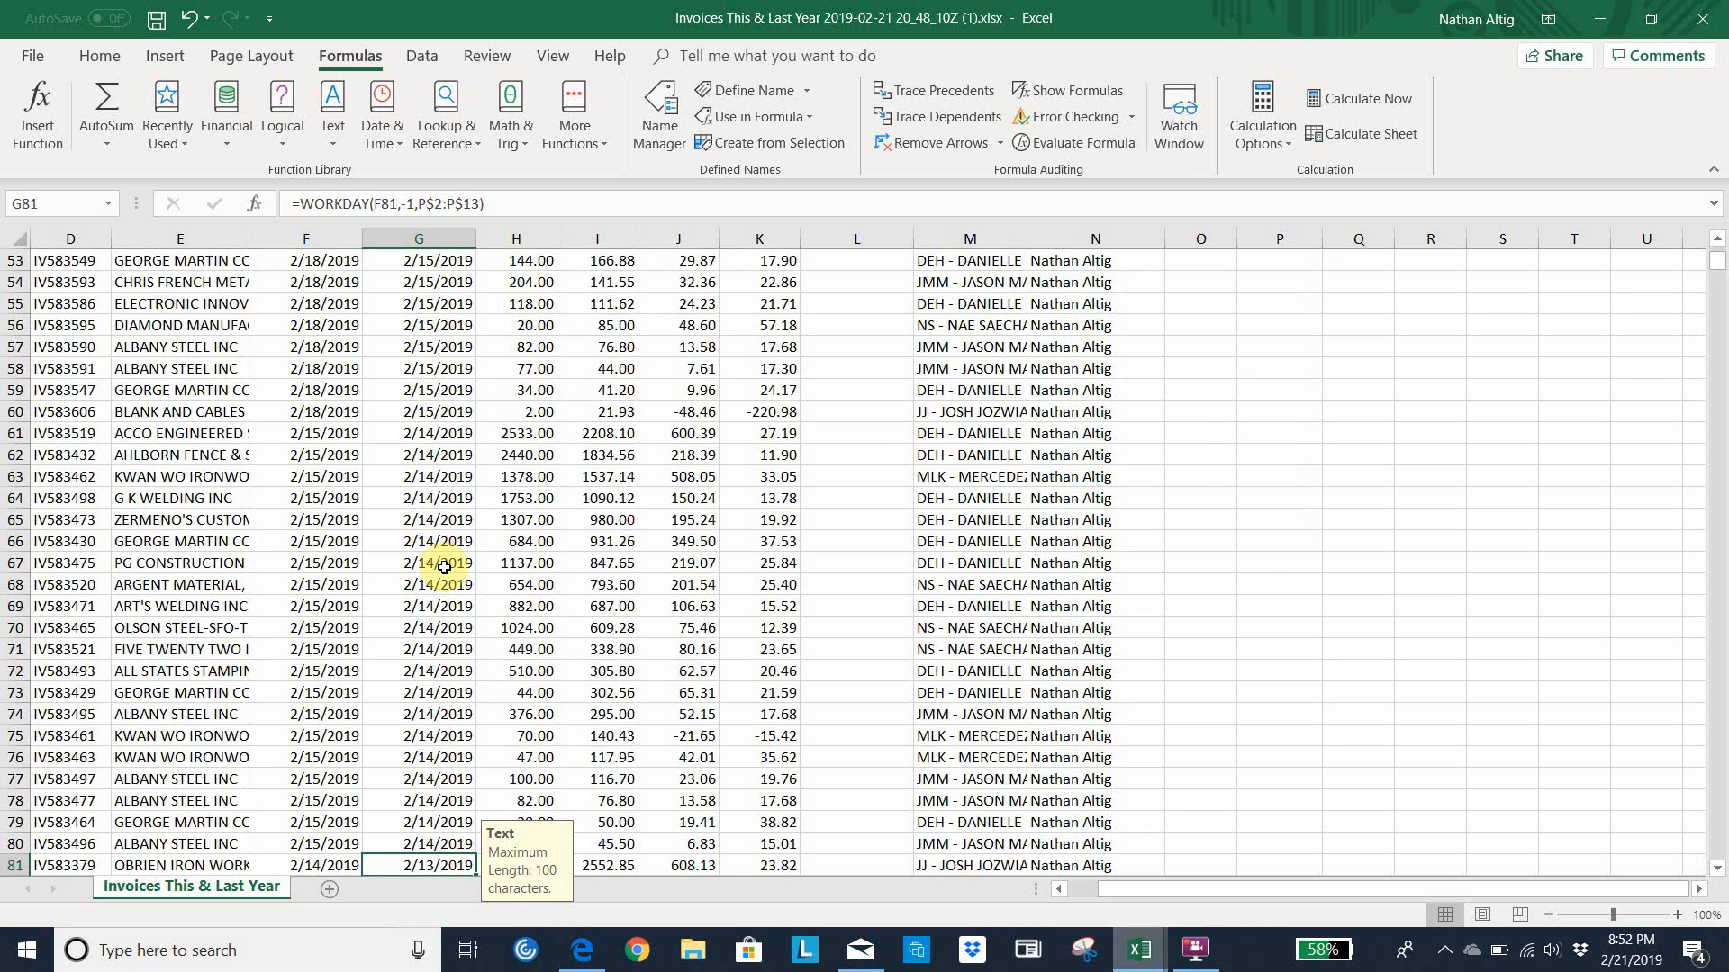
pyautogui.press('Down')
pyautogui.press('Down')
pyautogui.press('Down')
pyautogui.press('Down')
pyautogui.press('Down')
pyautogui.press('Up')
pyautogui.press('Up')
pyautogui.press('Up')
pyautogui.press('Up')
pyautogui.press('Up')
pyautogui.press('Up')
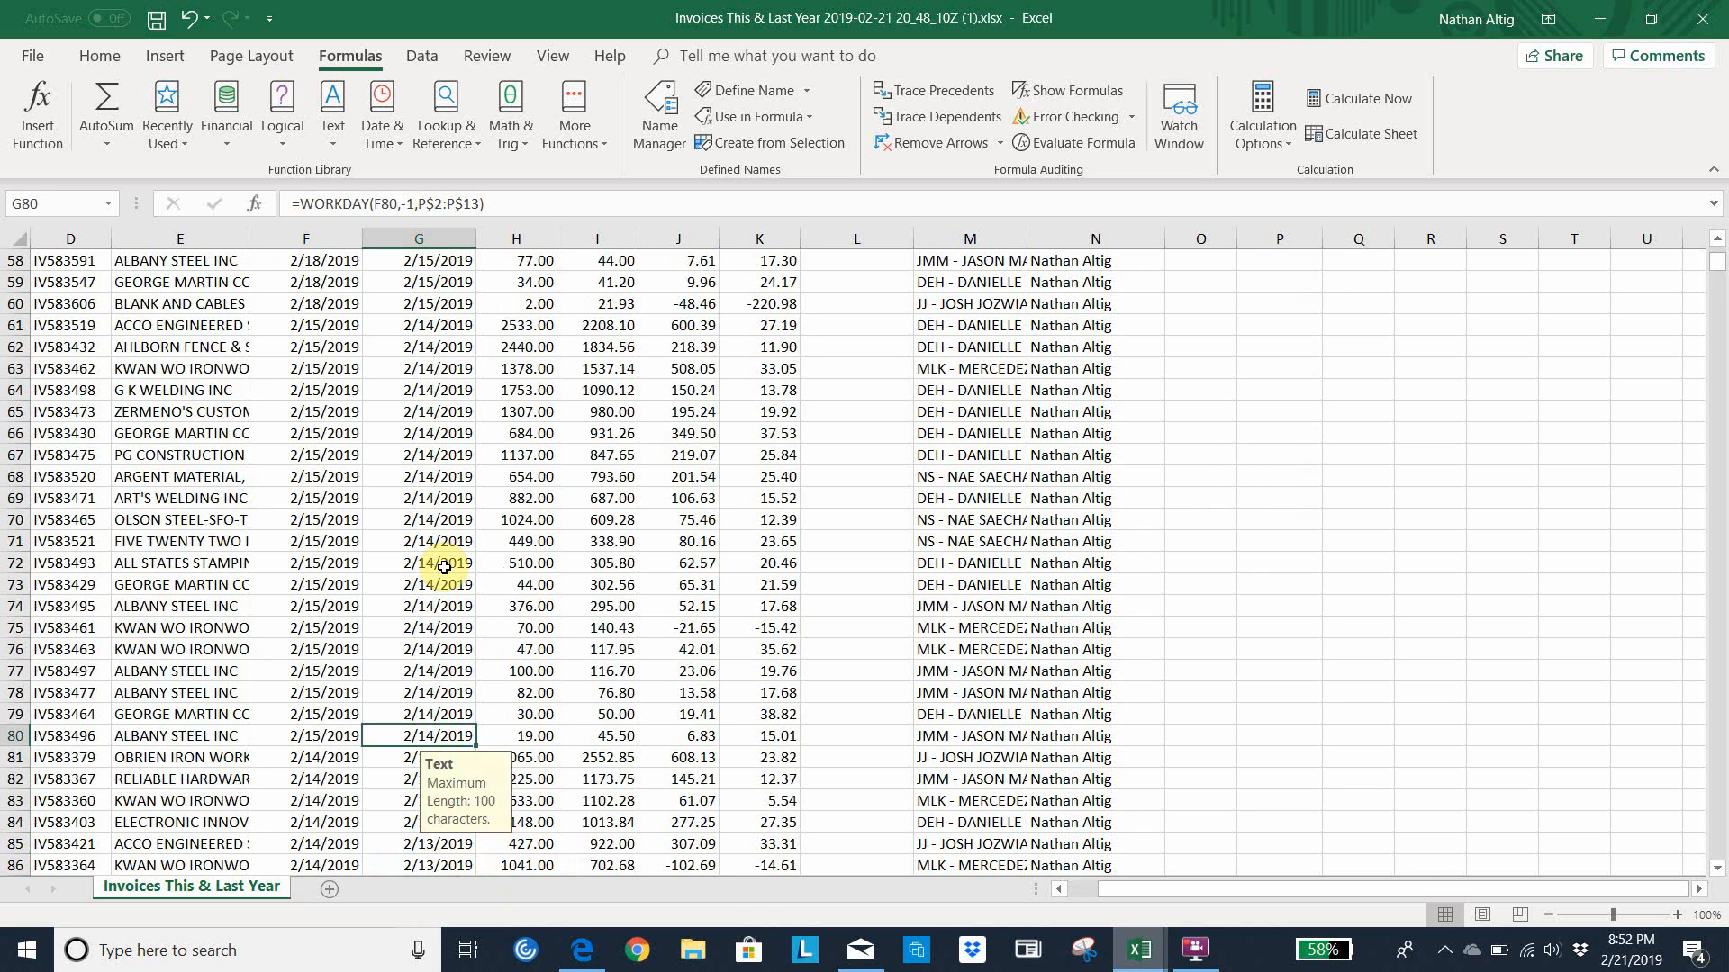
pyautogui.press('Up')
pyautogui.press('Up')
pyautogui.press('Up')
pyautogui.press('Up')
pyautogui.press('Up')
pyautogui.press('Up')
pyautogui.press('Up')
pyautogui.press('Up')
pyautogui.press('Up')
pyautogui.press('Up')
pyautogui.press('Up')
pyautogui.press('Up')
pyautogui.press('Up')
pyautogui.press('Up')
pyautogui.press('Up')
pyautogui.press('Up')
pyautogui.press('Up')
pyautogui.press('Up')
pyautogui.press('Up')
pyautogui.press('Up')
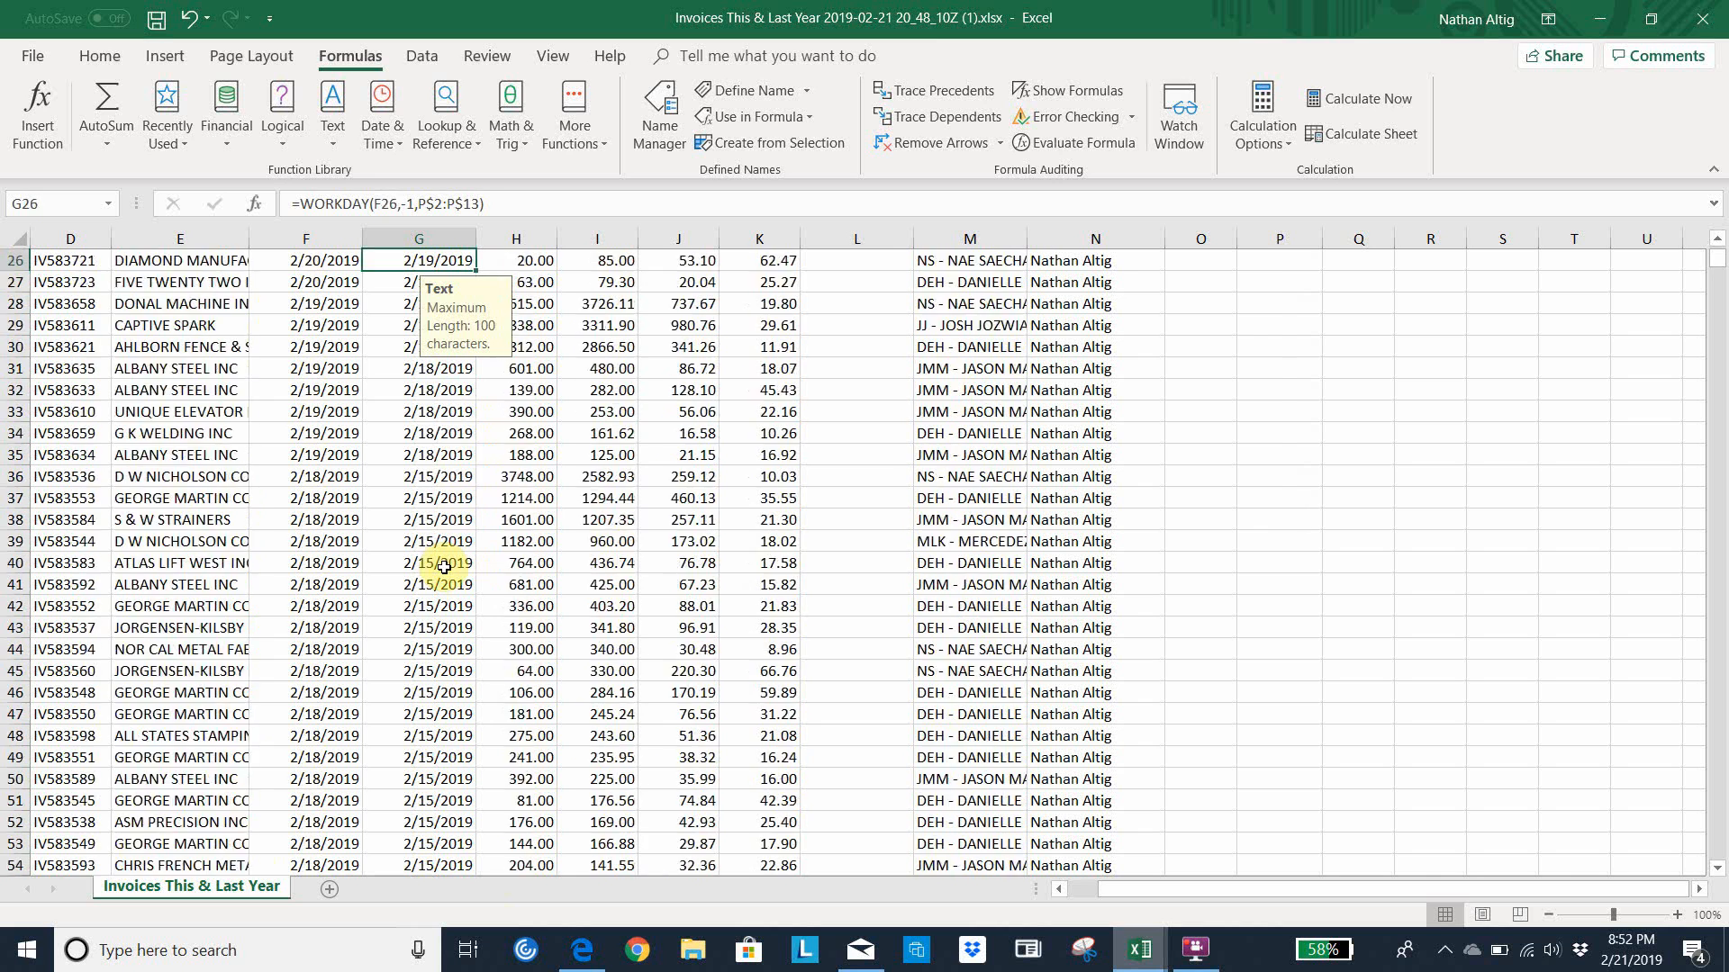
pyautogui.press('Up')
pyautogui.press('Up')
pyautogui.press('Up')
pyautogui.press('Up')
pyautogui.press('Up')
pyautogui.press('Up')
pyautogui.press('Up')
pyautogui.press('Up')
pyautogui.press('Up')
pyautogui.press('Up')
pyautogui.press('Up')
pyautogui.press('Up')
pyautogui.press('Up')
pyautogui.press('Up')
pyautogui.press('Up')
pyautogui.press('Up')
pyautogui.press('Up')
pyautogui.press('Up')
pyautogui.press('Up')
pyautogui.press('Up')
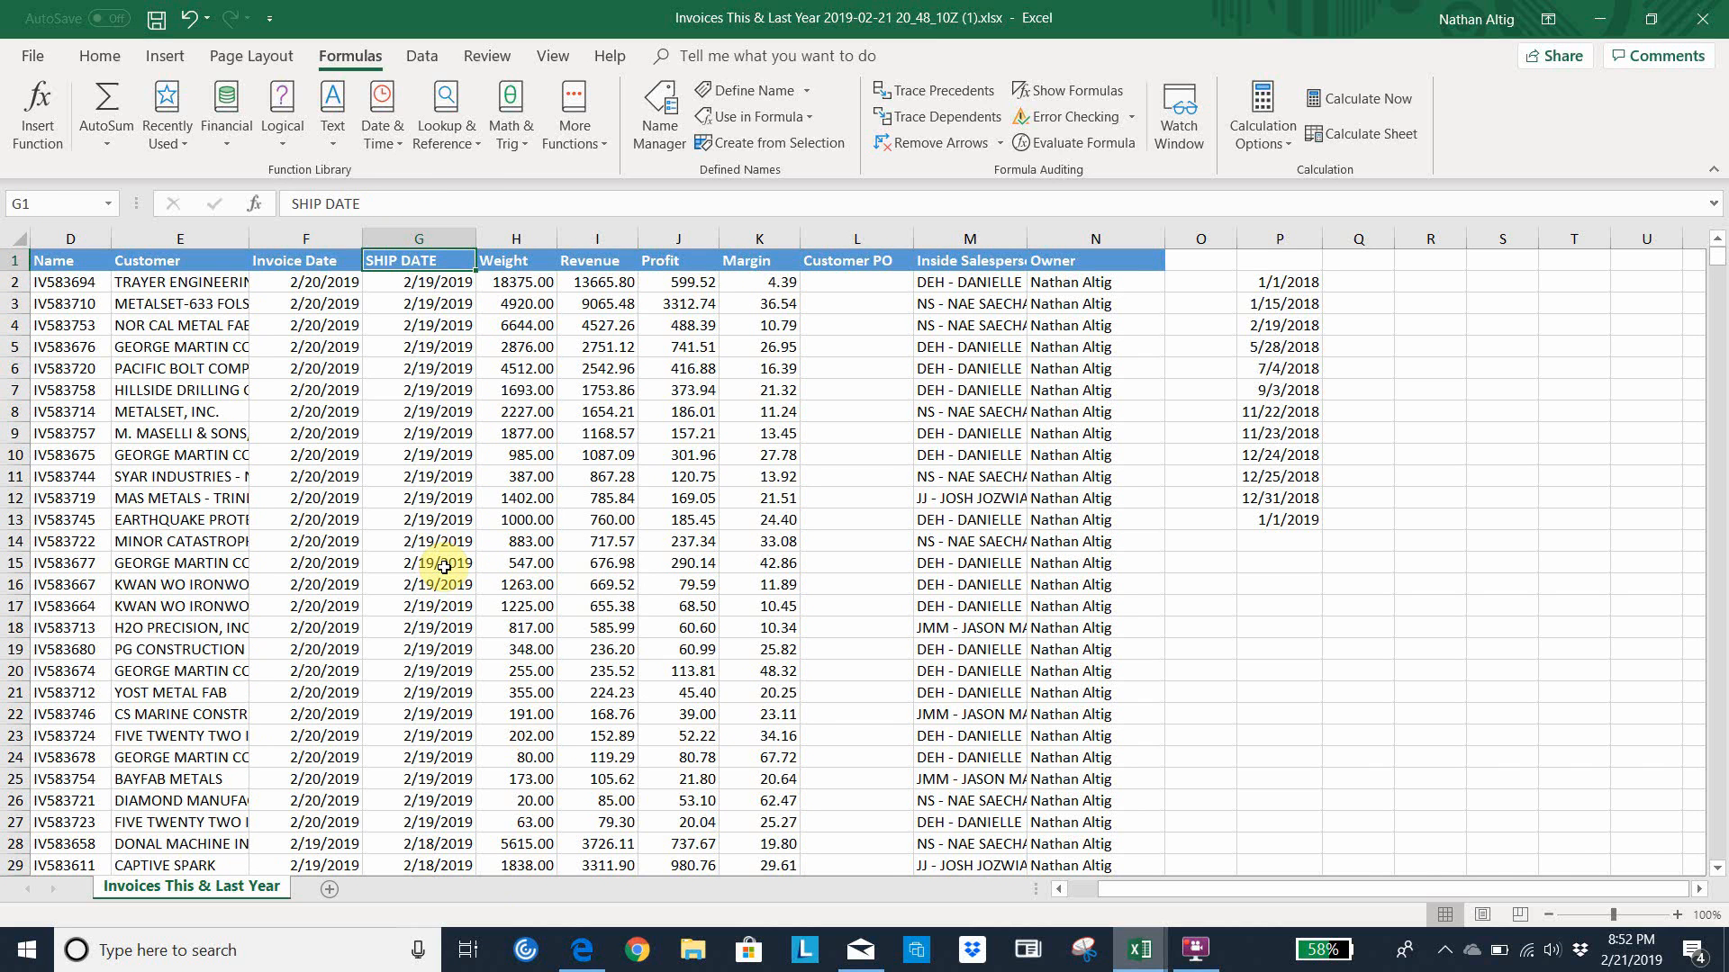
# Create a PivotTable from the invoice data range A1:N6781 on a new worksheet
pyautogui.press('Left')
pyautogui.press('Left')
pyautogui.press('Left')
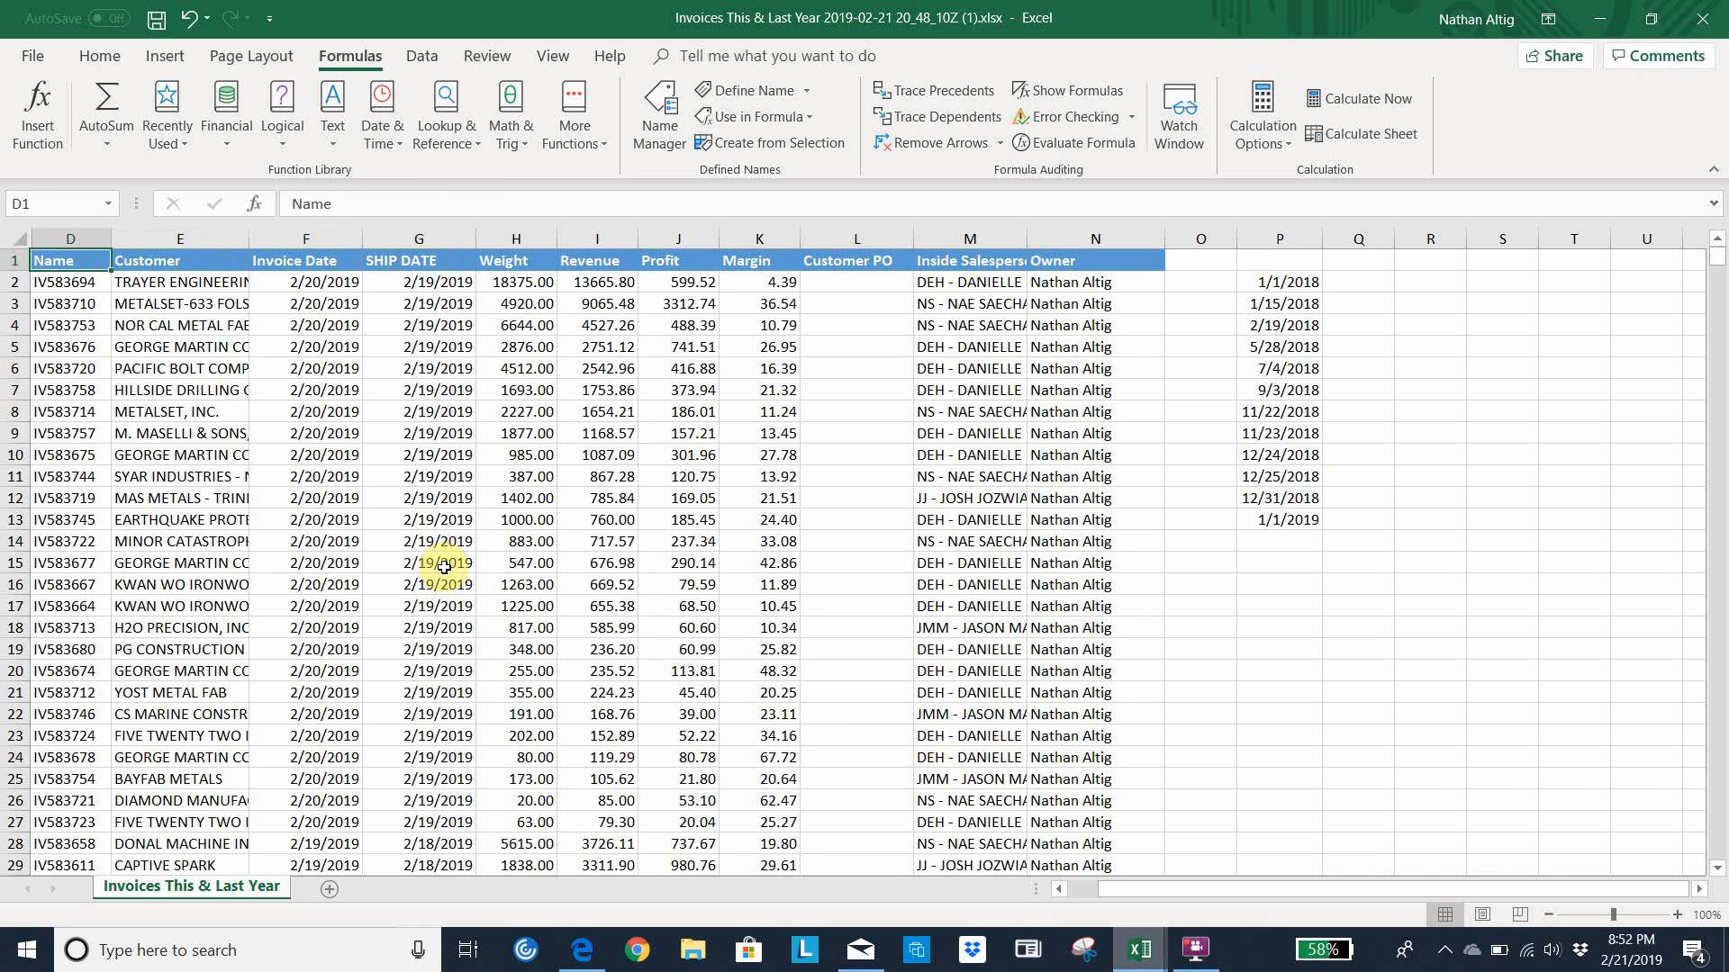
pyautogui.click(169, 58)
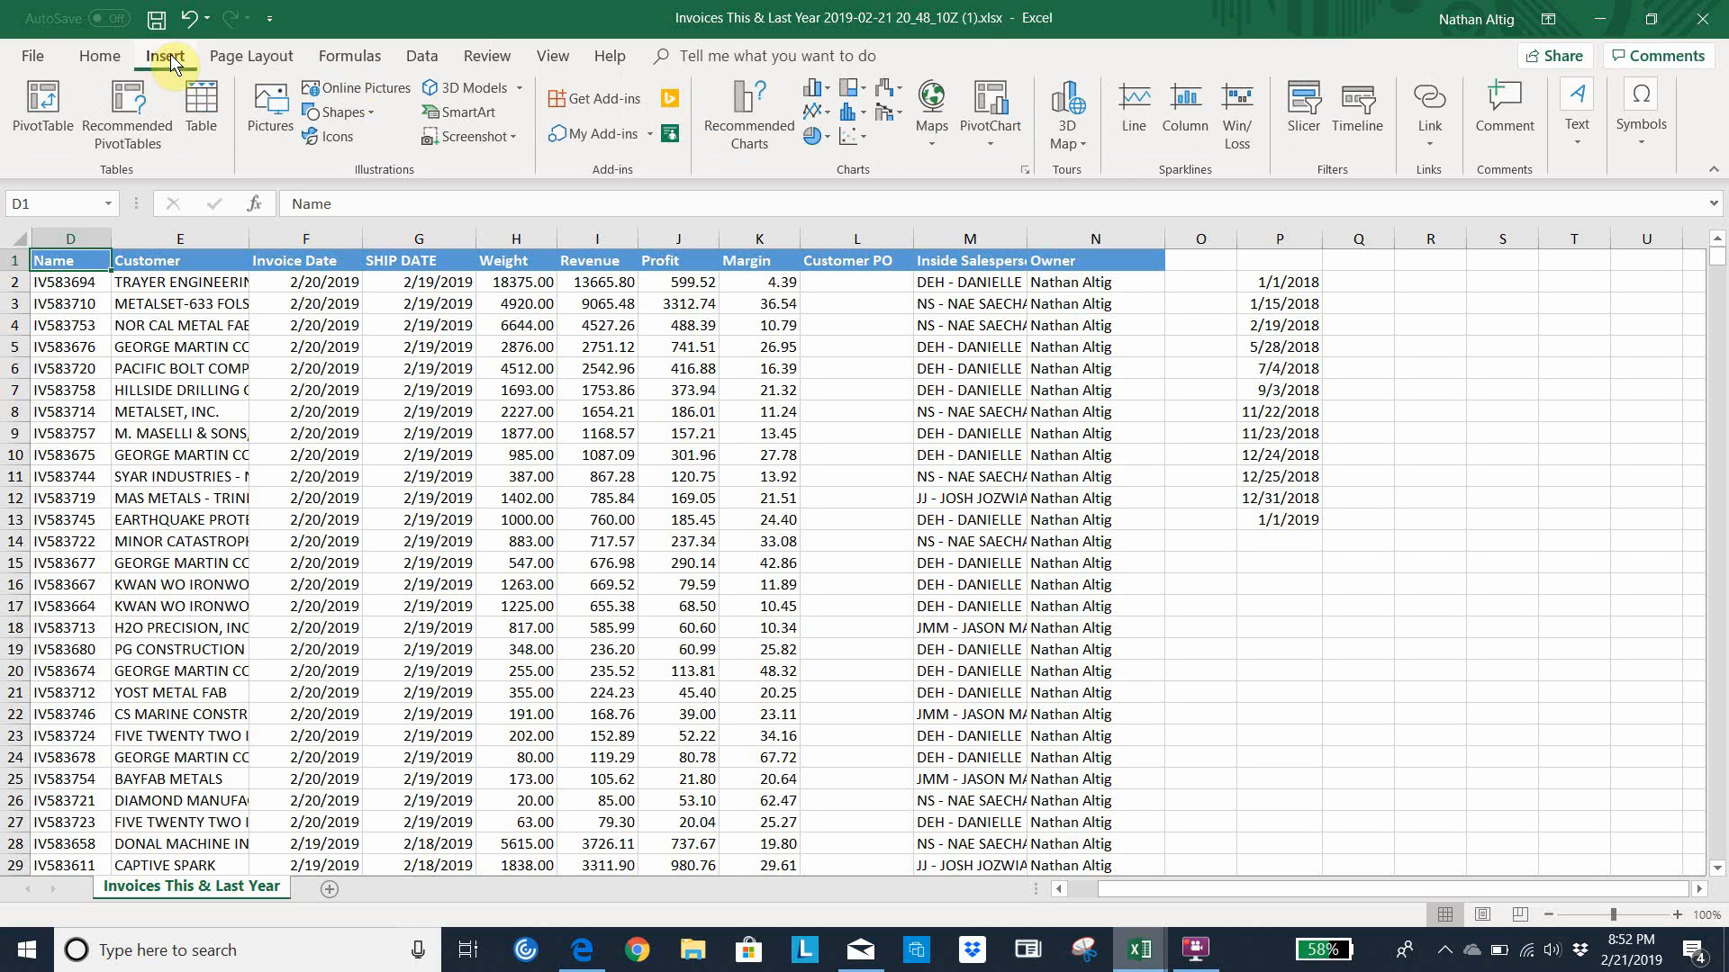
pyautogui.click(45, 105)
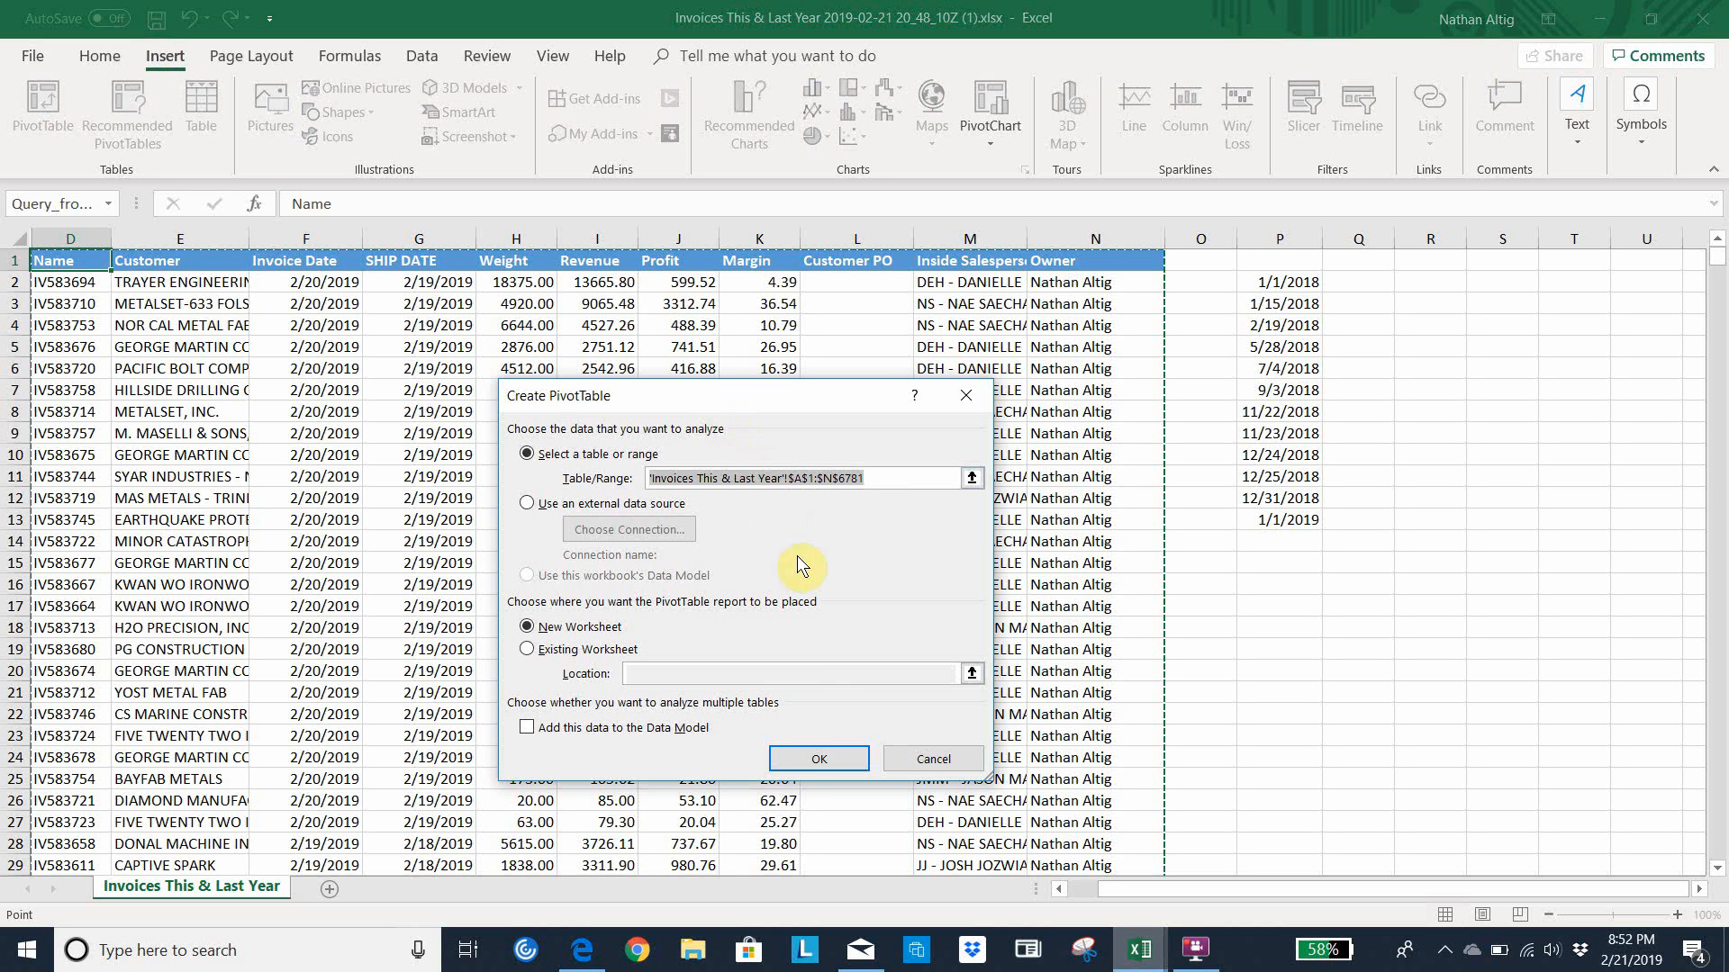
pyautogui.click(819, 760)
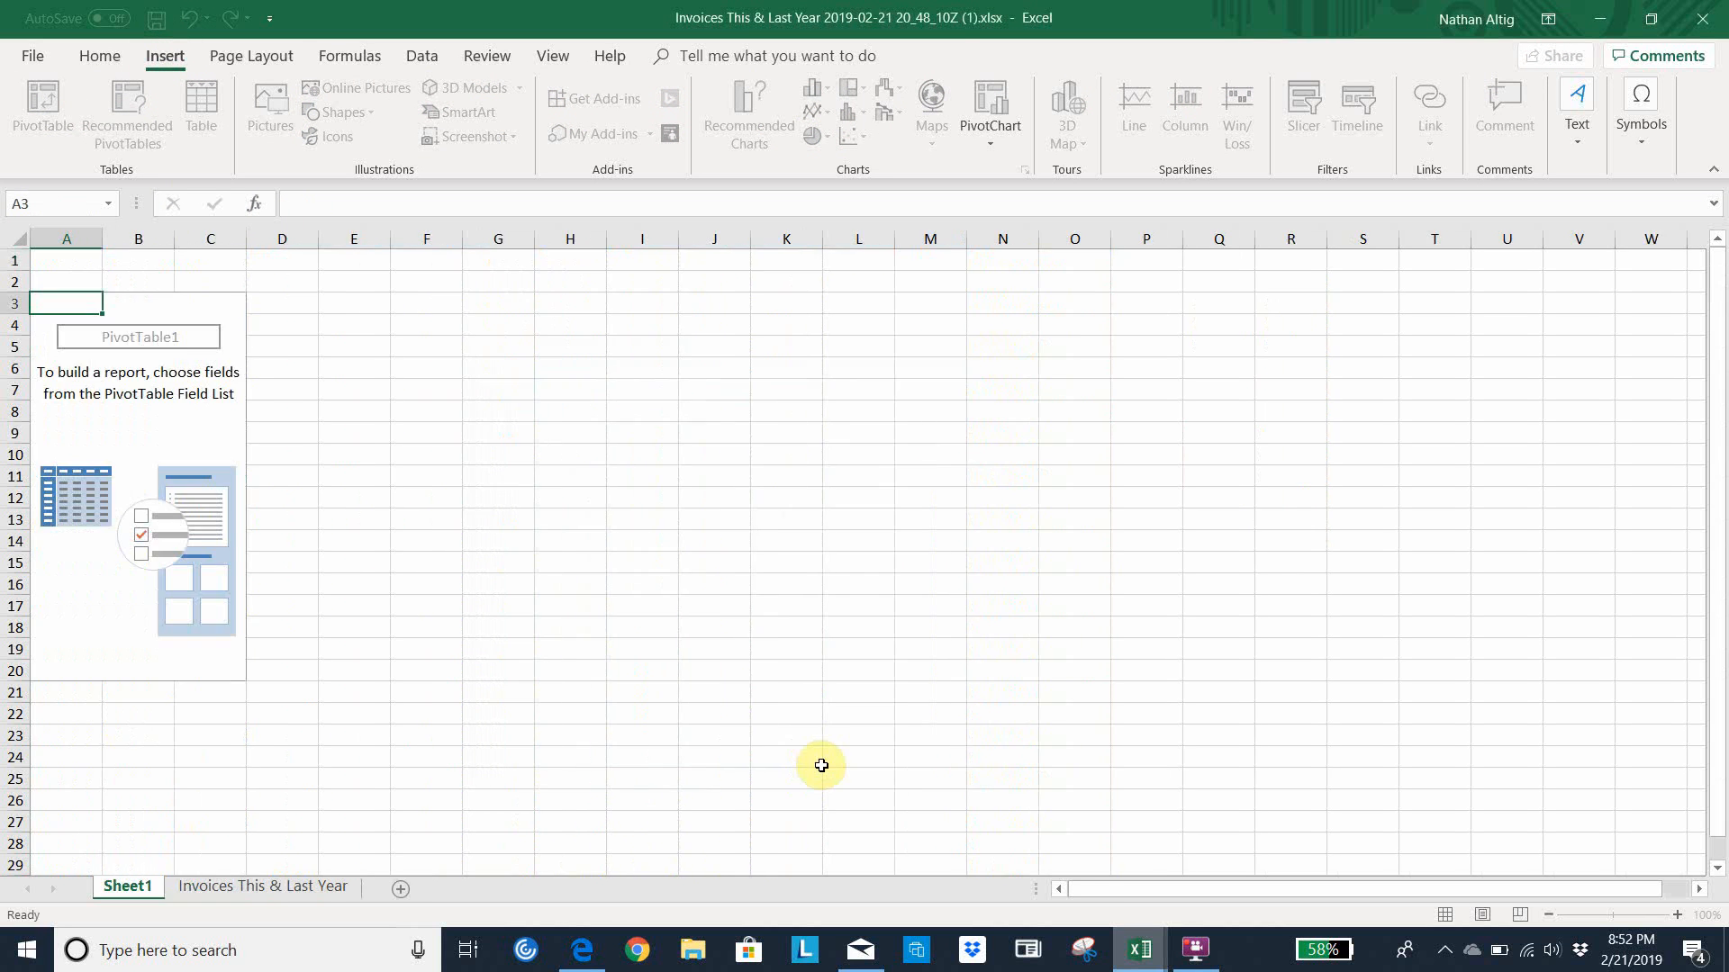
# Add the Customer and SHIP DATE fields to the pivot table rows and Revenue to its values
pyautogui.click(166, 433)
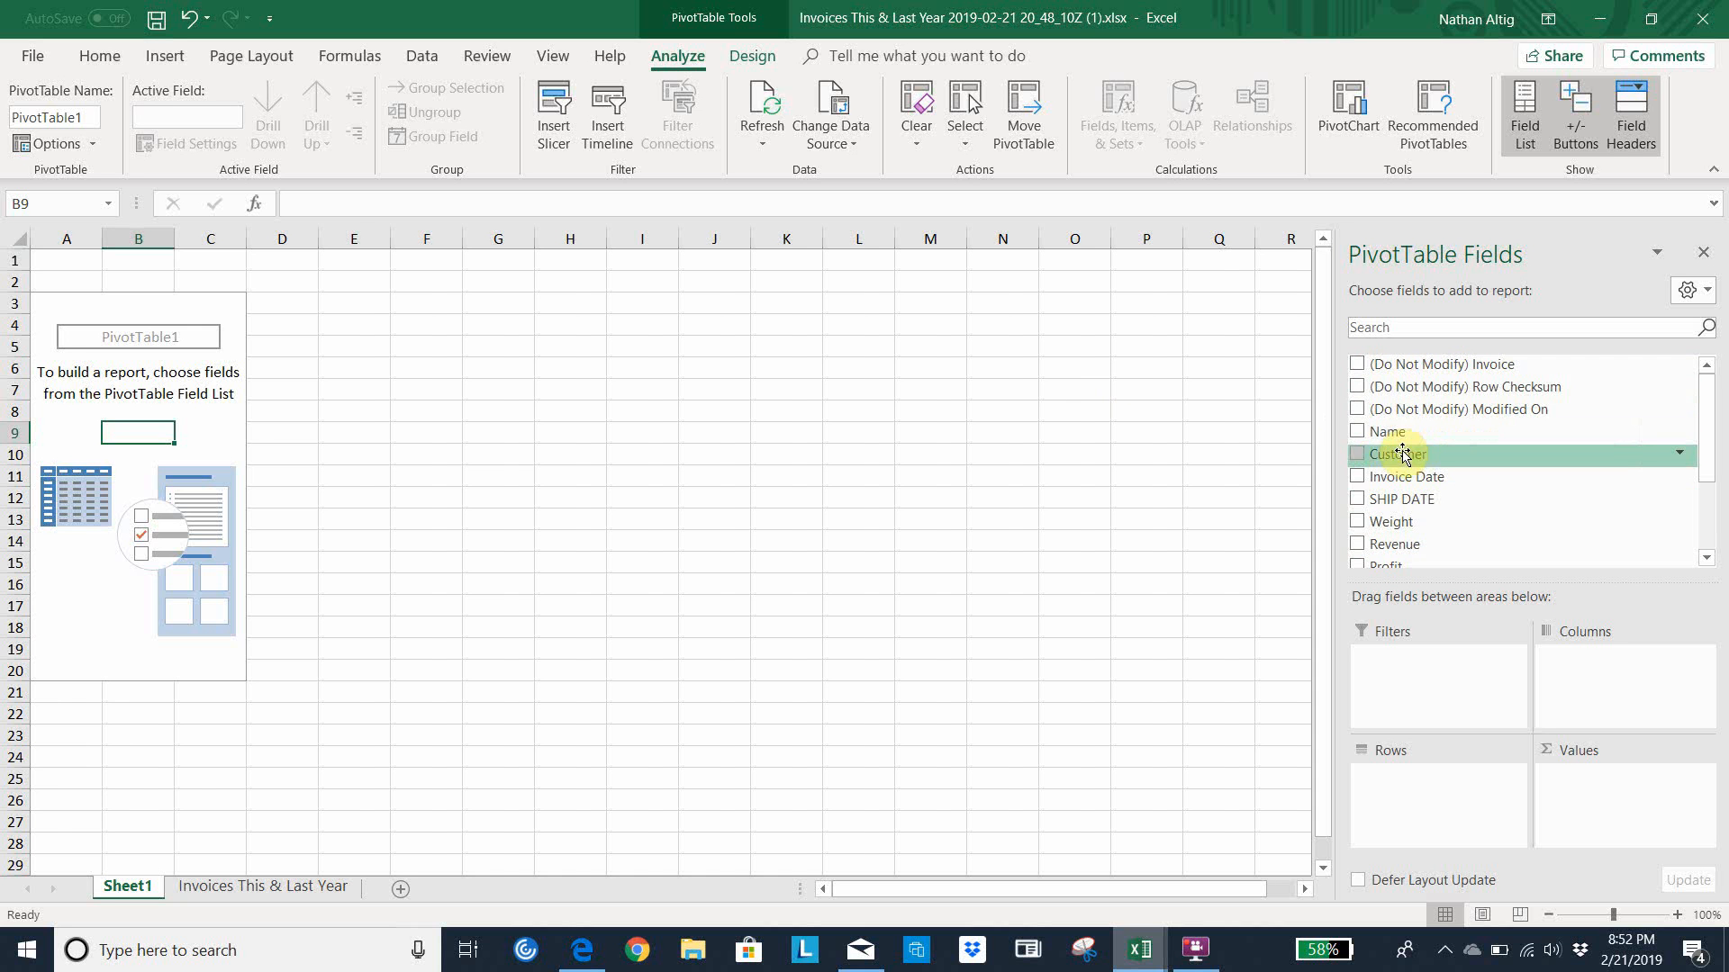
pyautogui.click(1357, 455)
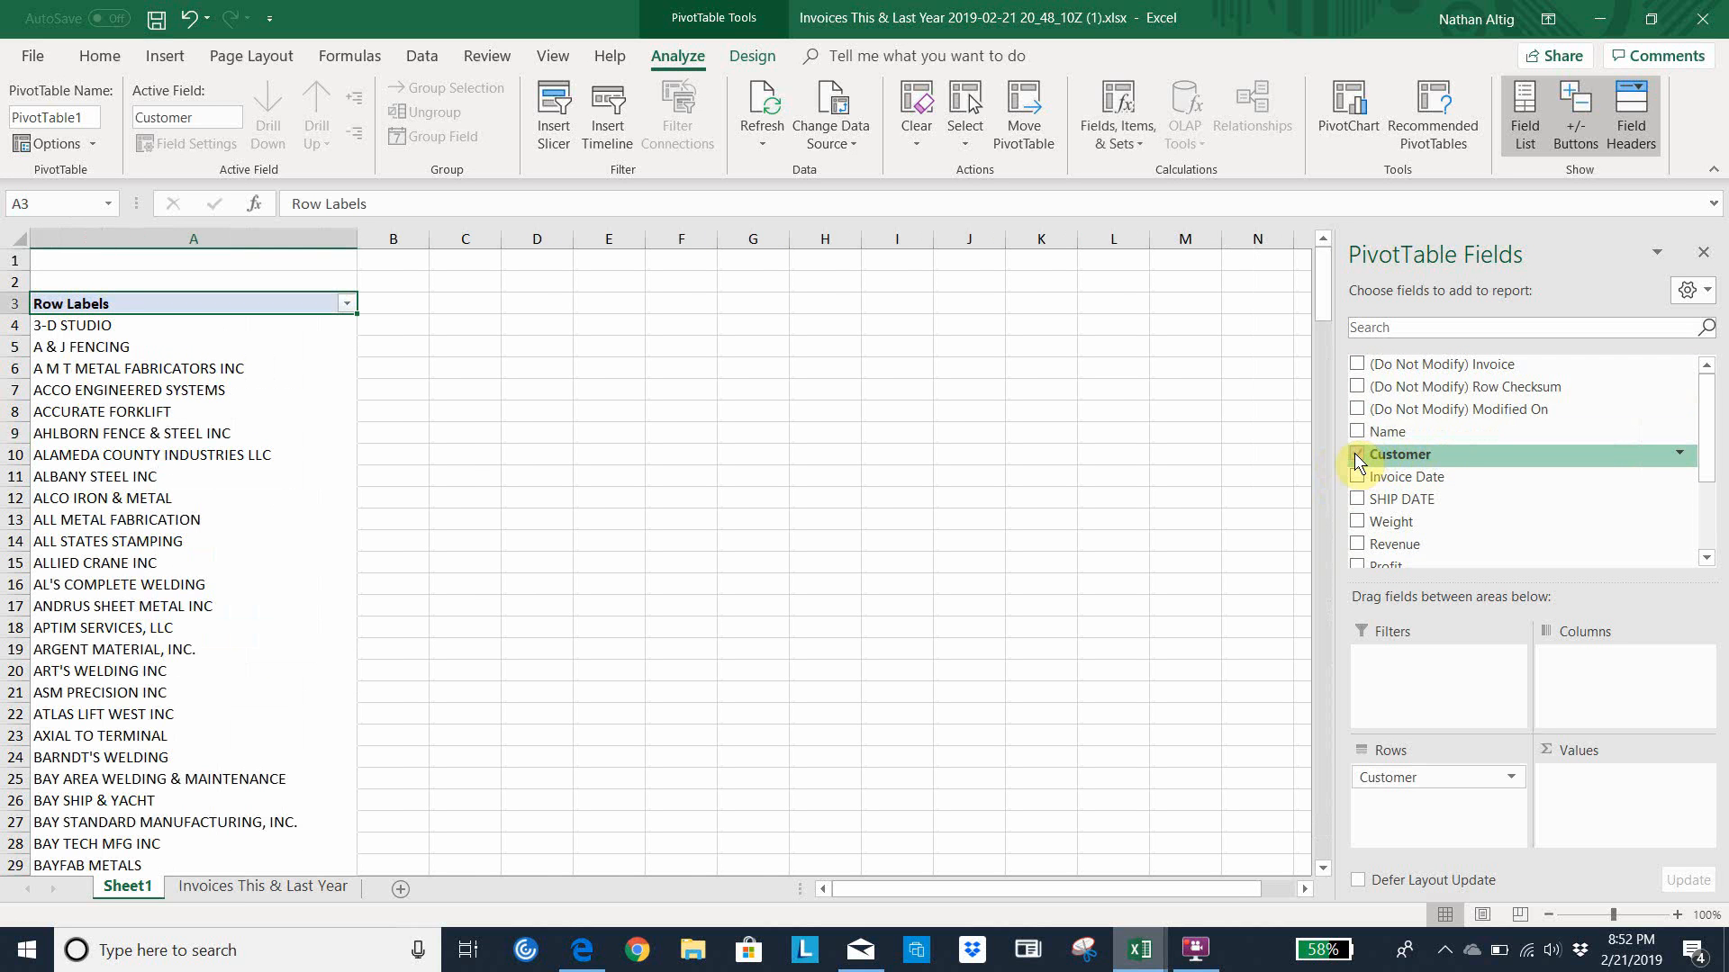
pyautogui.click(1358, 545)
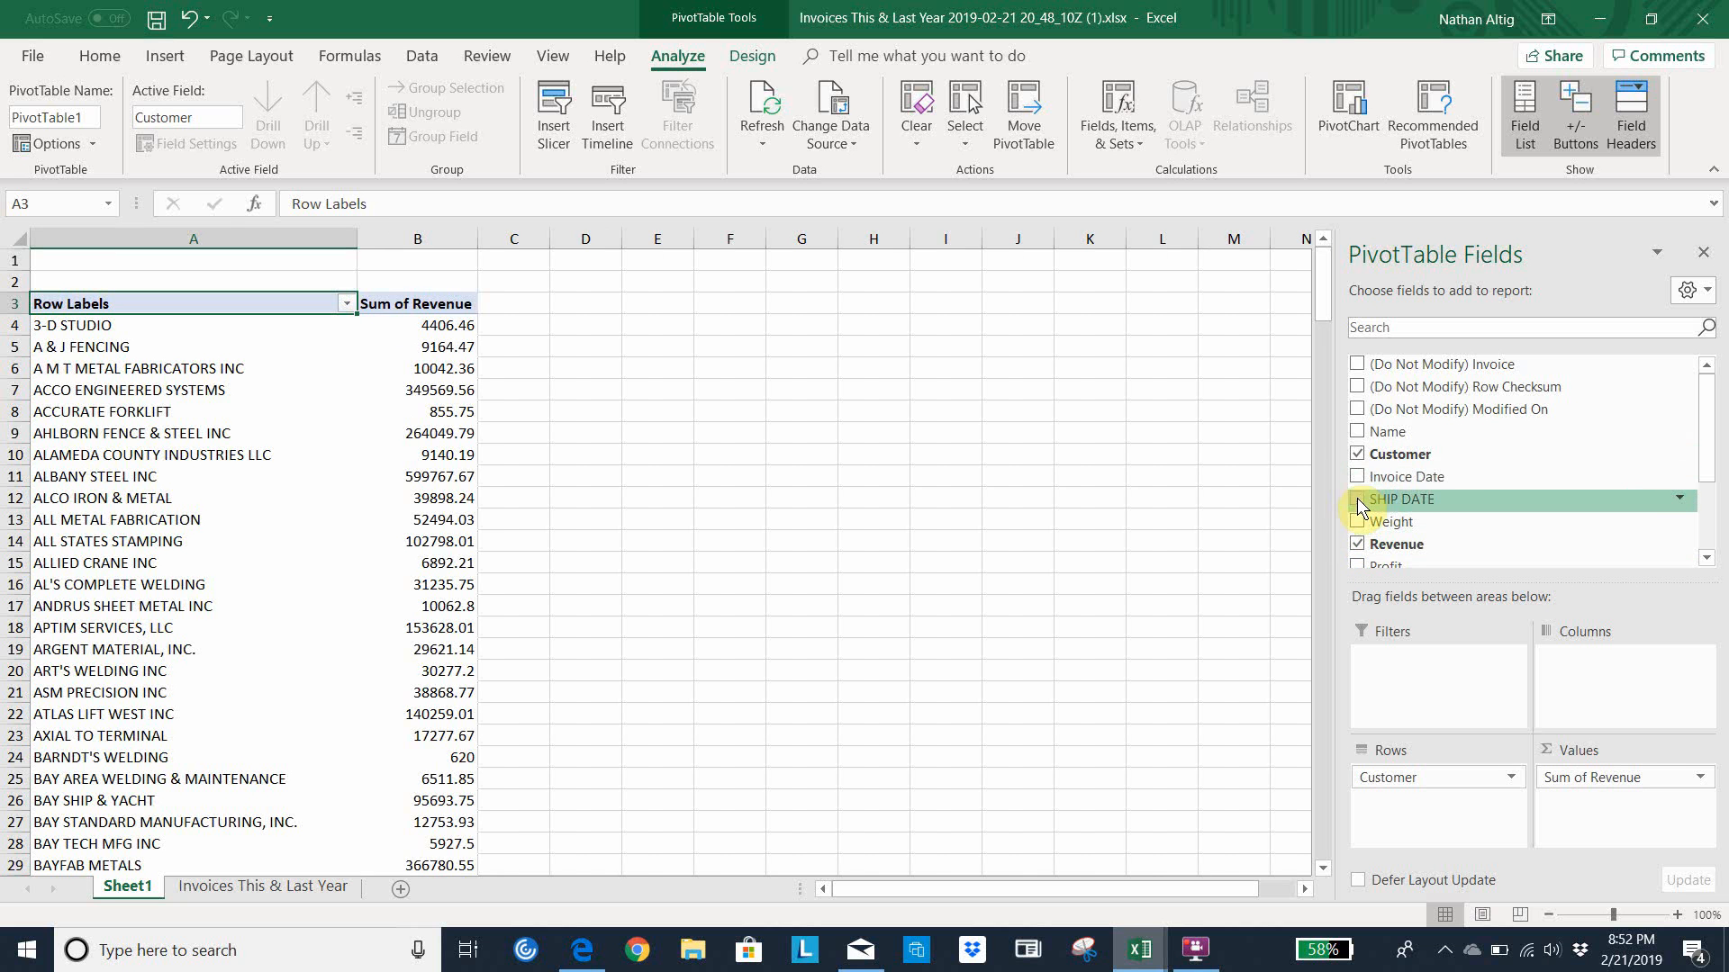
pyautogui.click(1358, 500)
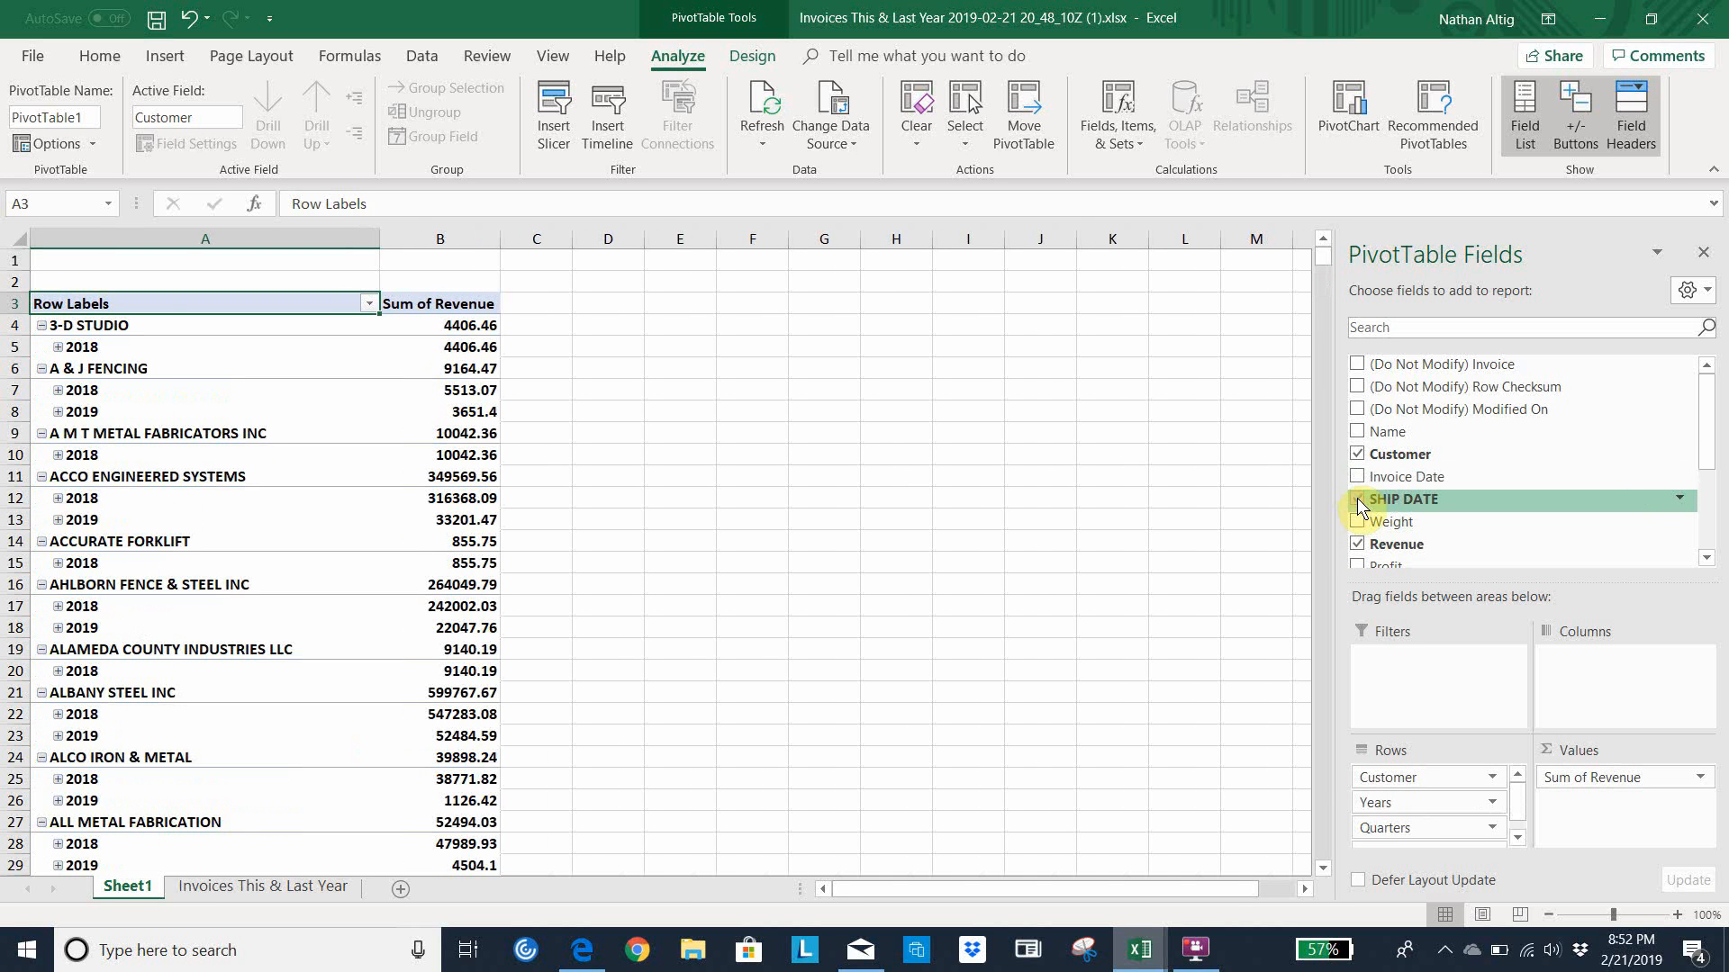
# Remove the Quarters field from the pivot table's row fields
pyautogui.scroll(-1, 1708, 427)
pyautogui.moveTo(1708, 428)
pyautogui.mouseDown()
pyautogui.moveTo(1708, 470)
pyautogui.moveTo(1708, 439)
pyautogui.mouseUp()
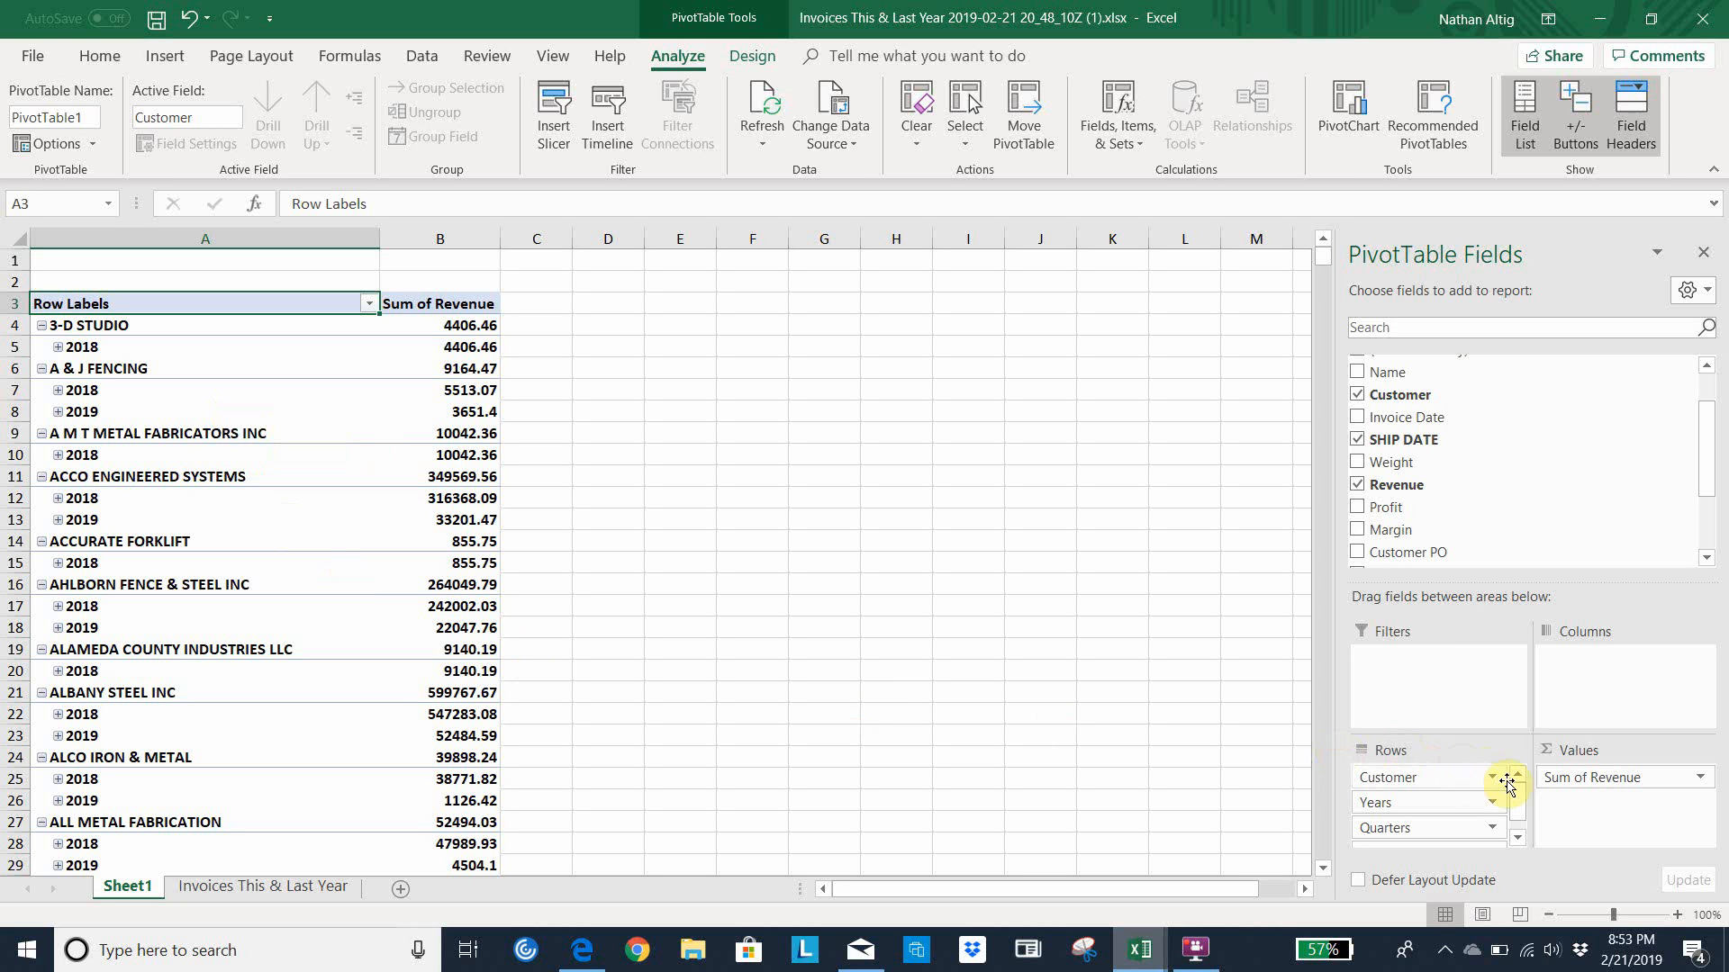
pyautogui.click(1492, 829)
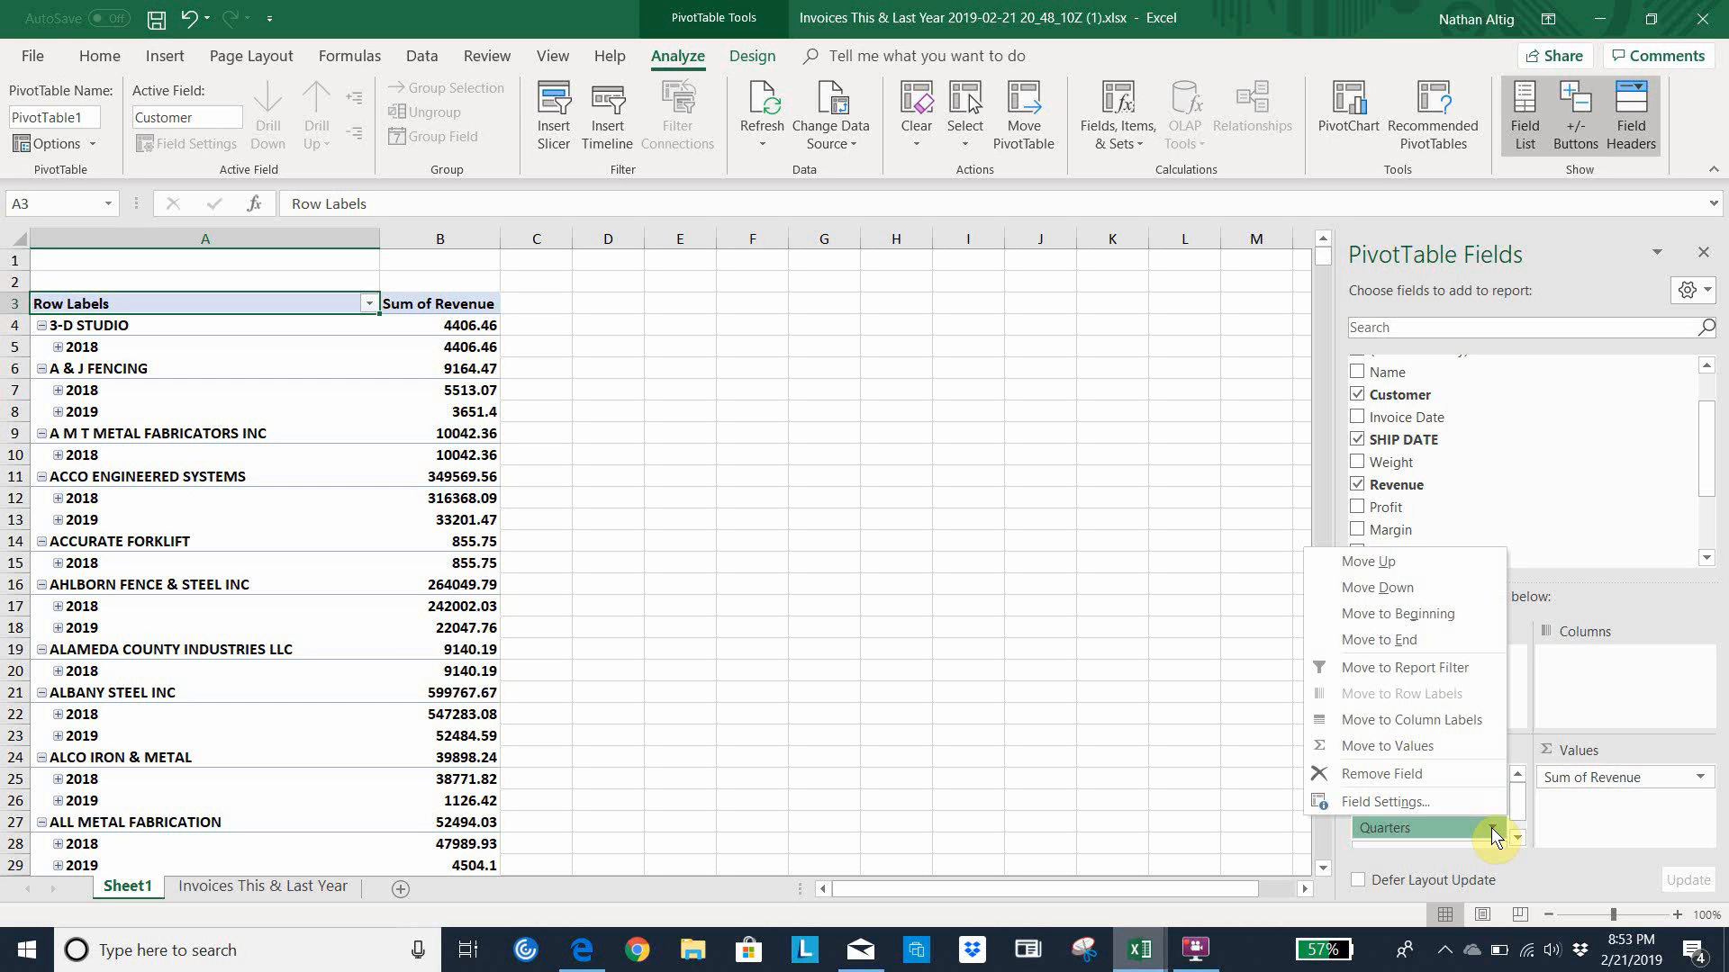
pyautogui.click(1399, 780)
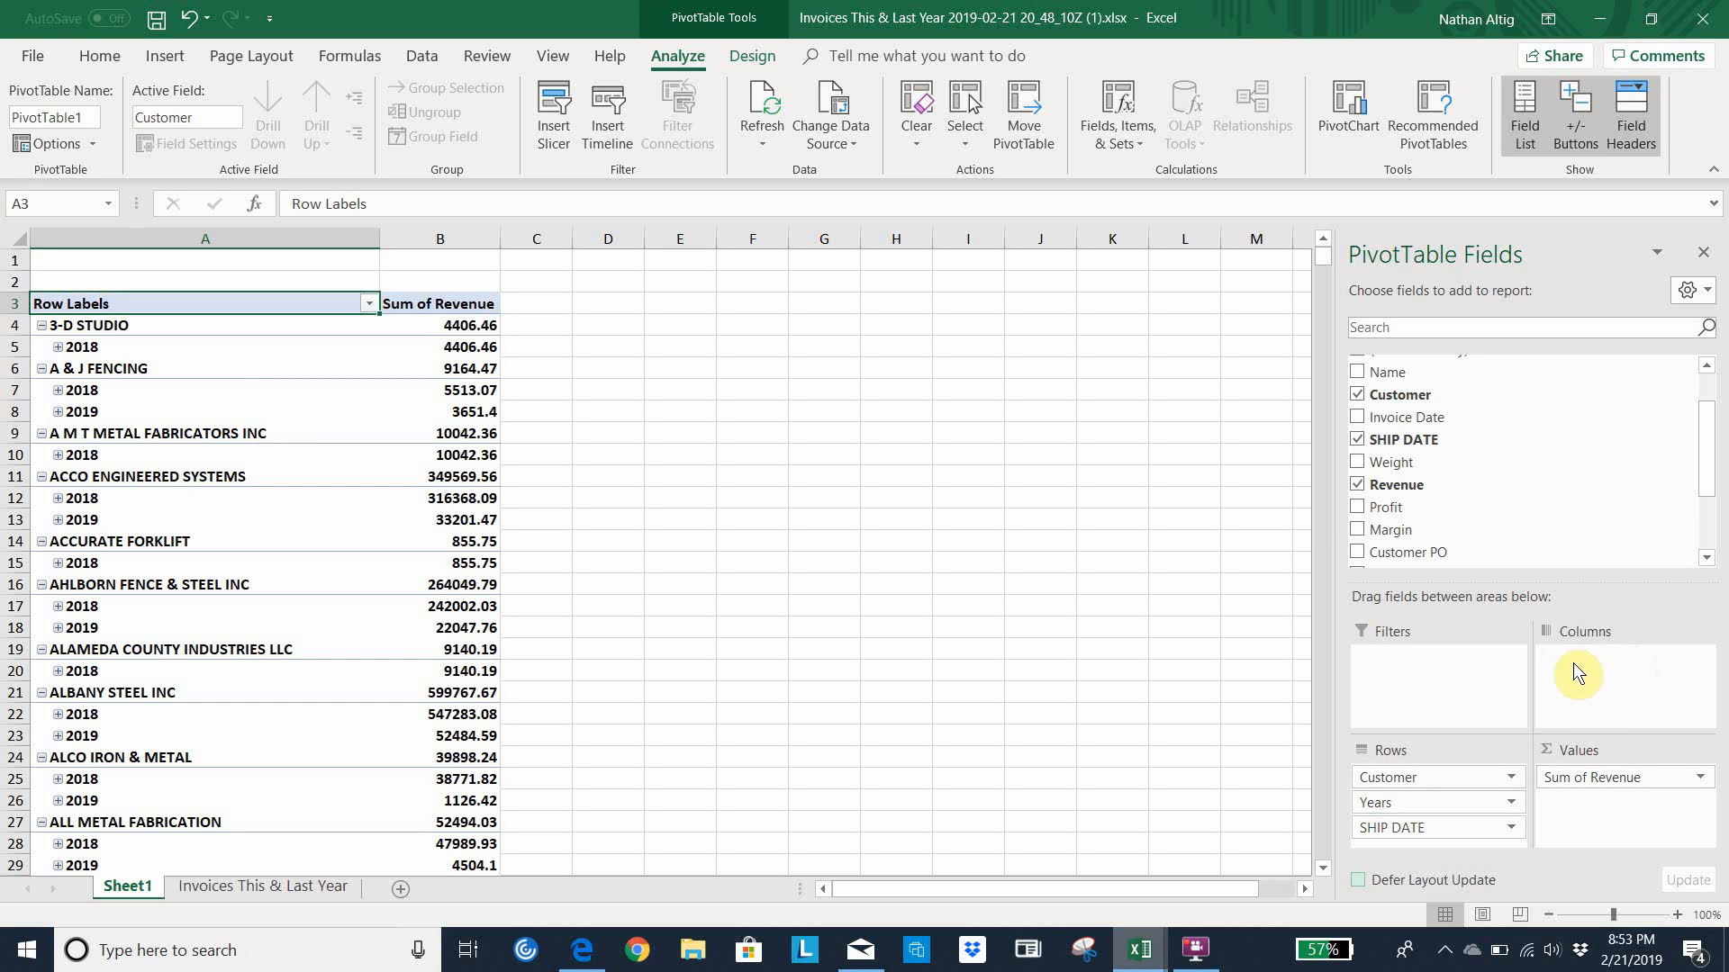
# Move the Years and SHIP DATE fields from the pivot table's rows to its column labels
pyautogui.click(1509, 804)
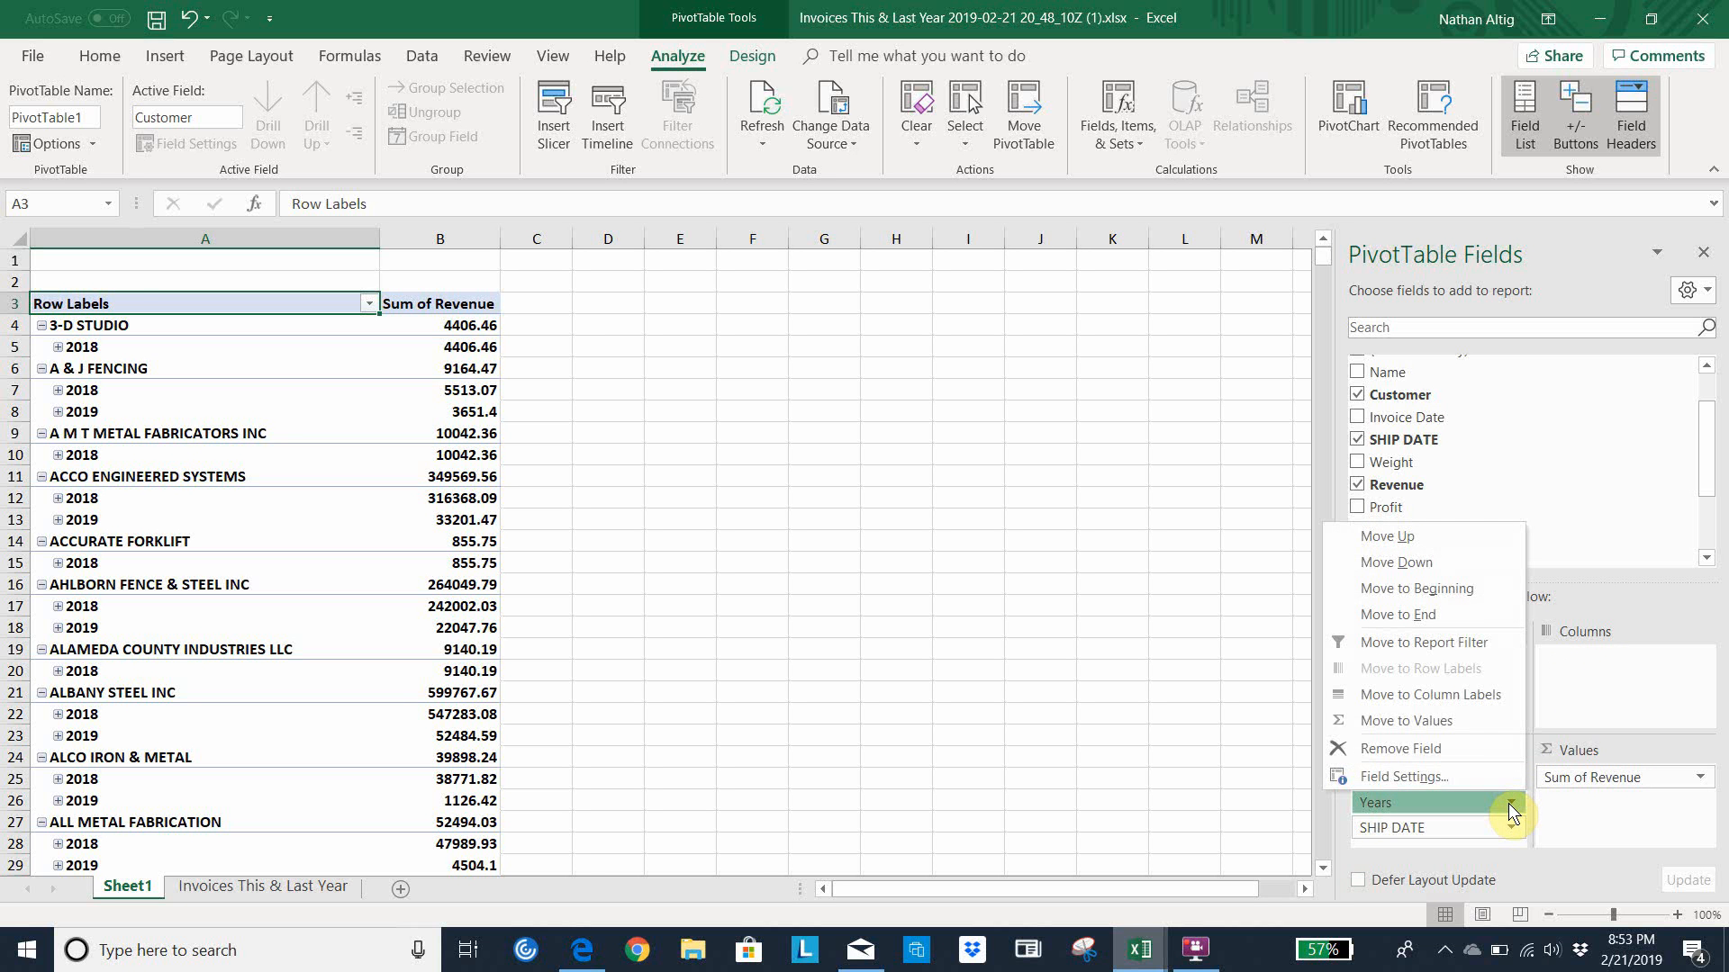
pyautogui.click(1432, 693)
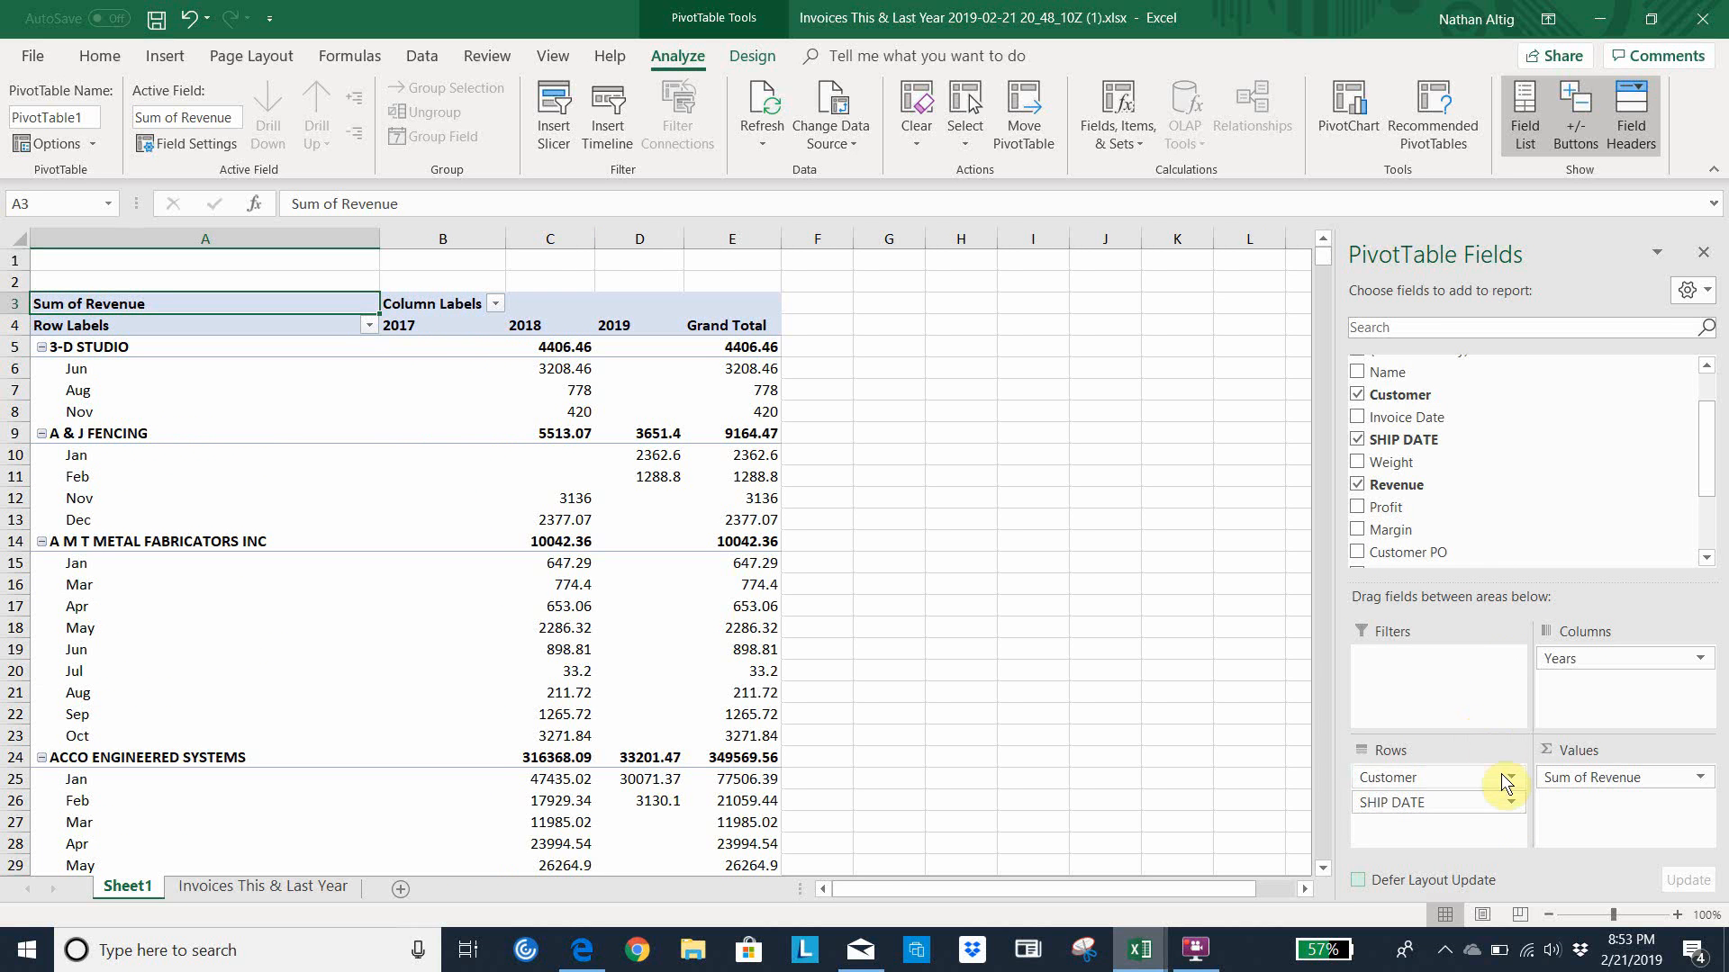
pyautogui.click(1509, 803)
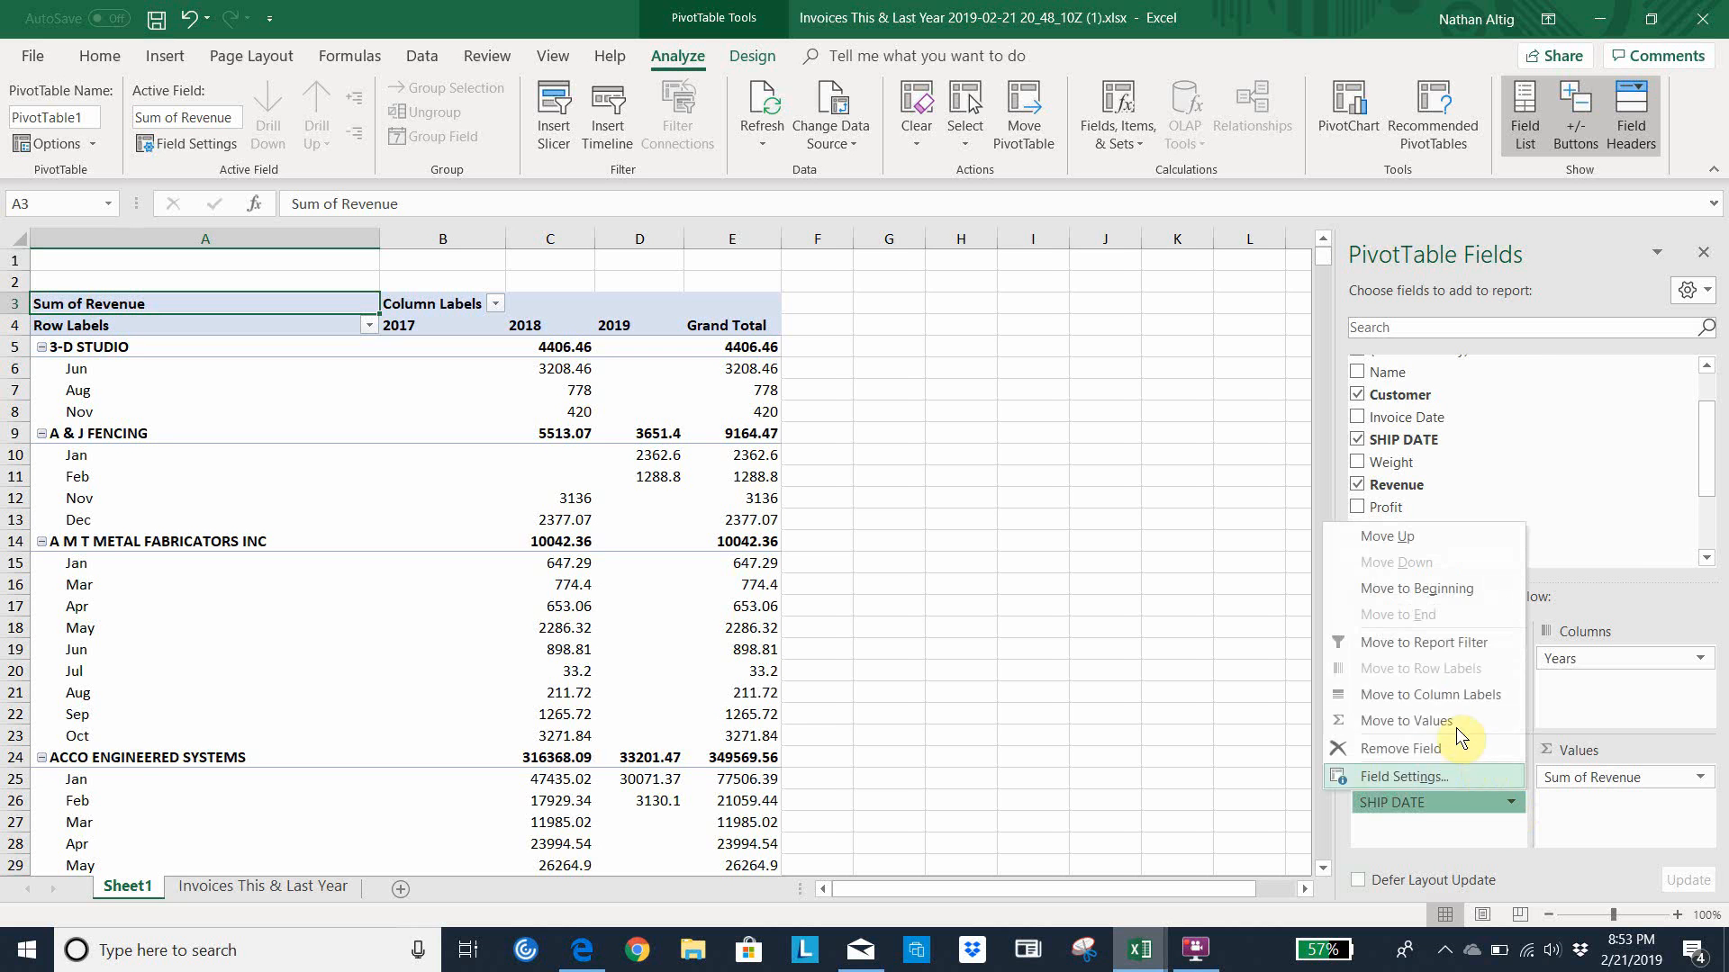
pyautogui.click(1437, 699)
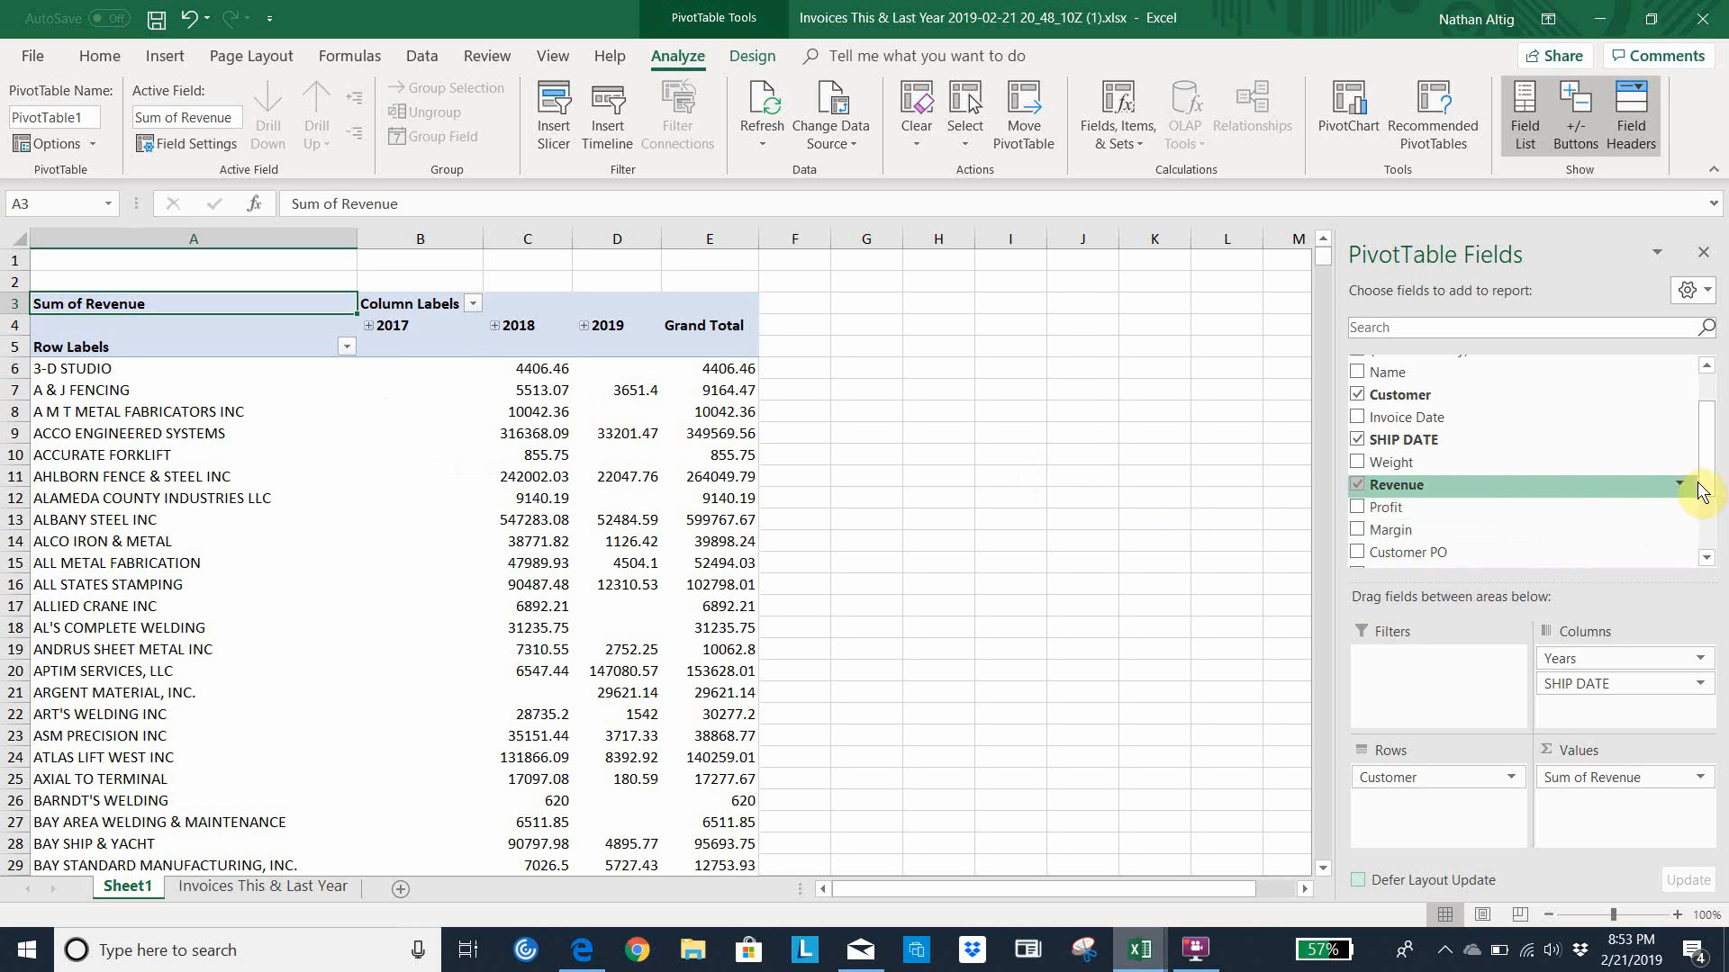
# Filter the Years field so that only 2018 and 2019 are included
pyautogui.moveTo(1704, 478); pyautogui.dragTo(1708, 537)
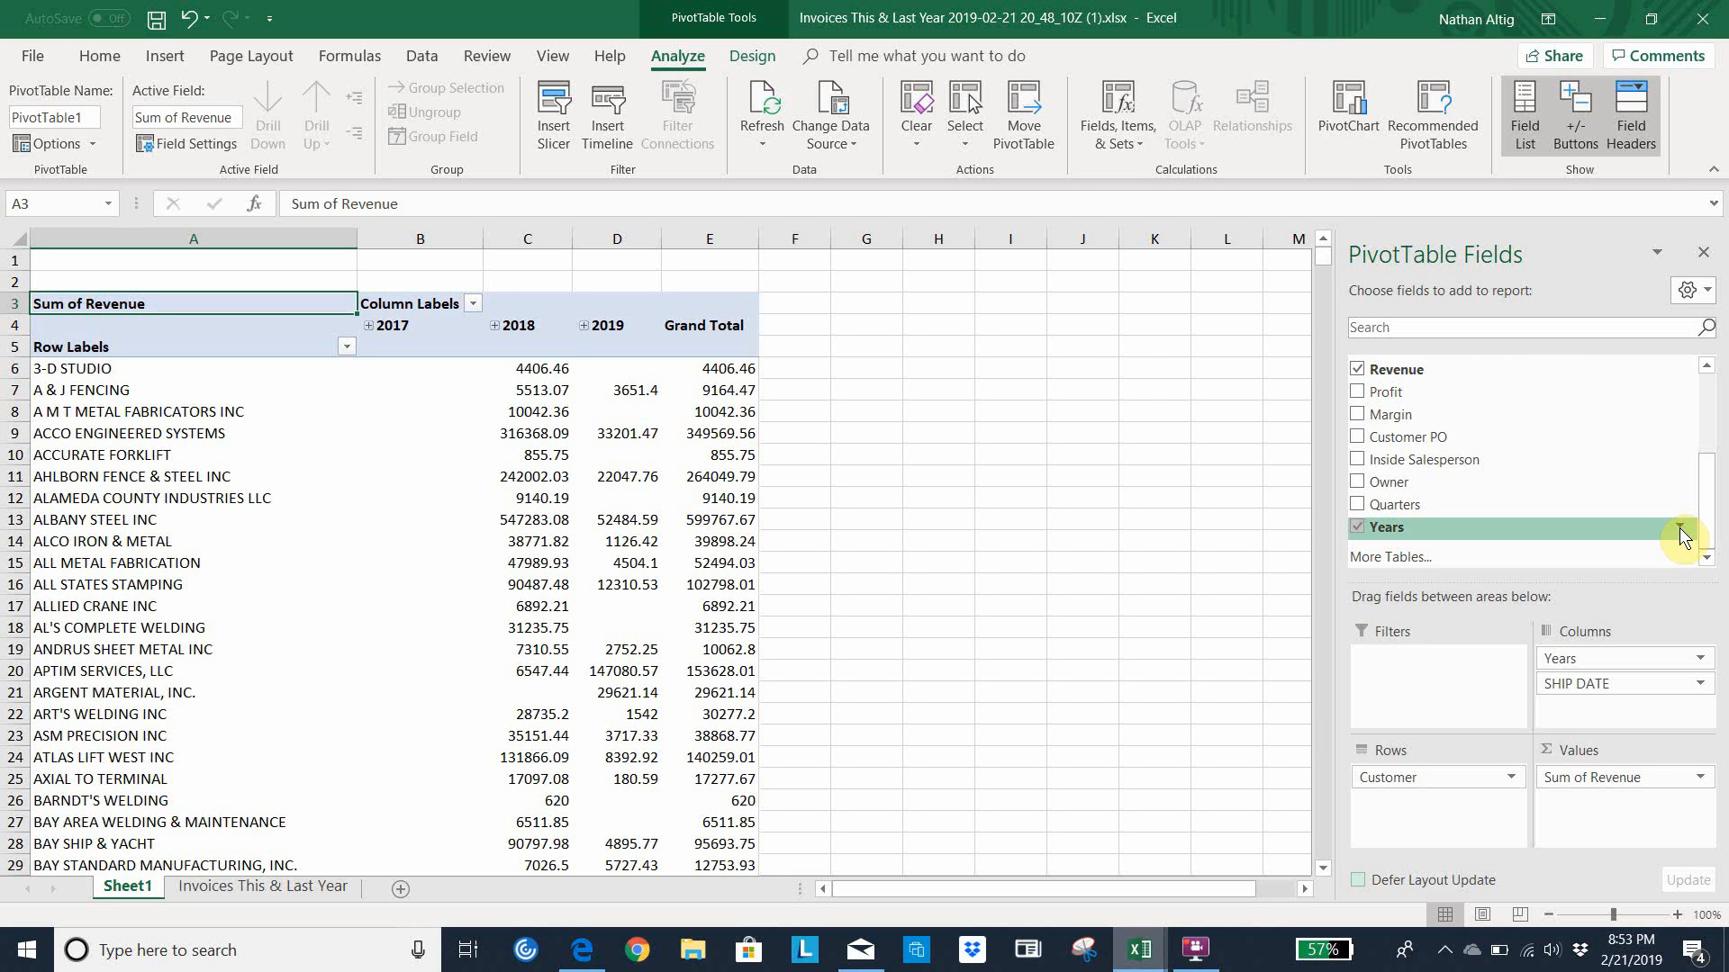
pyautogui.click(1681, 530)
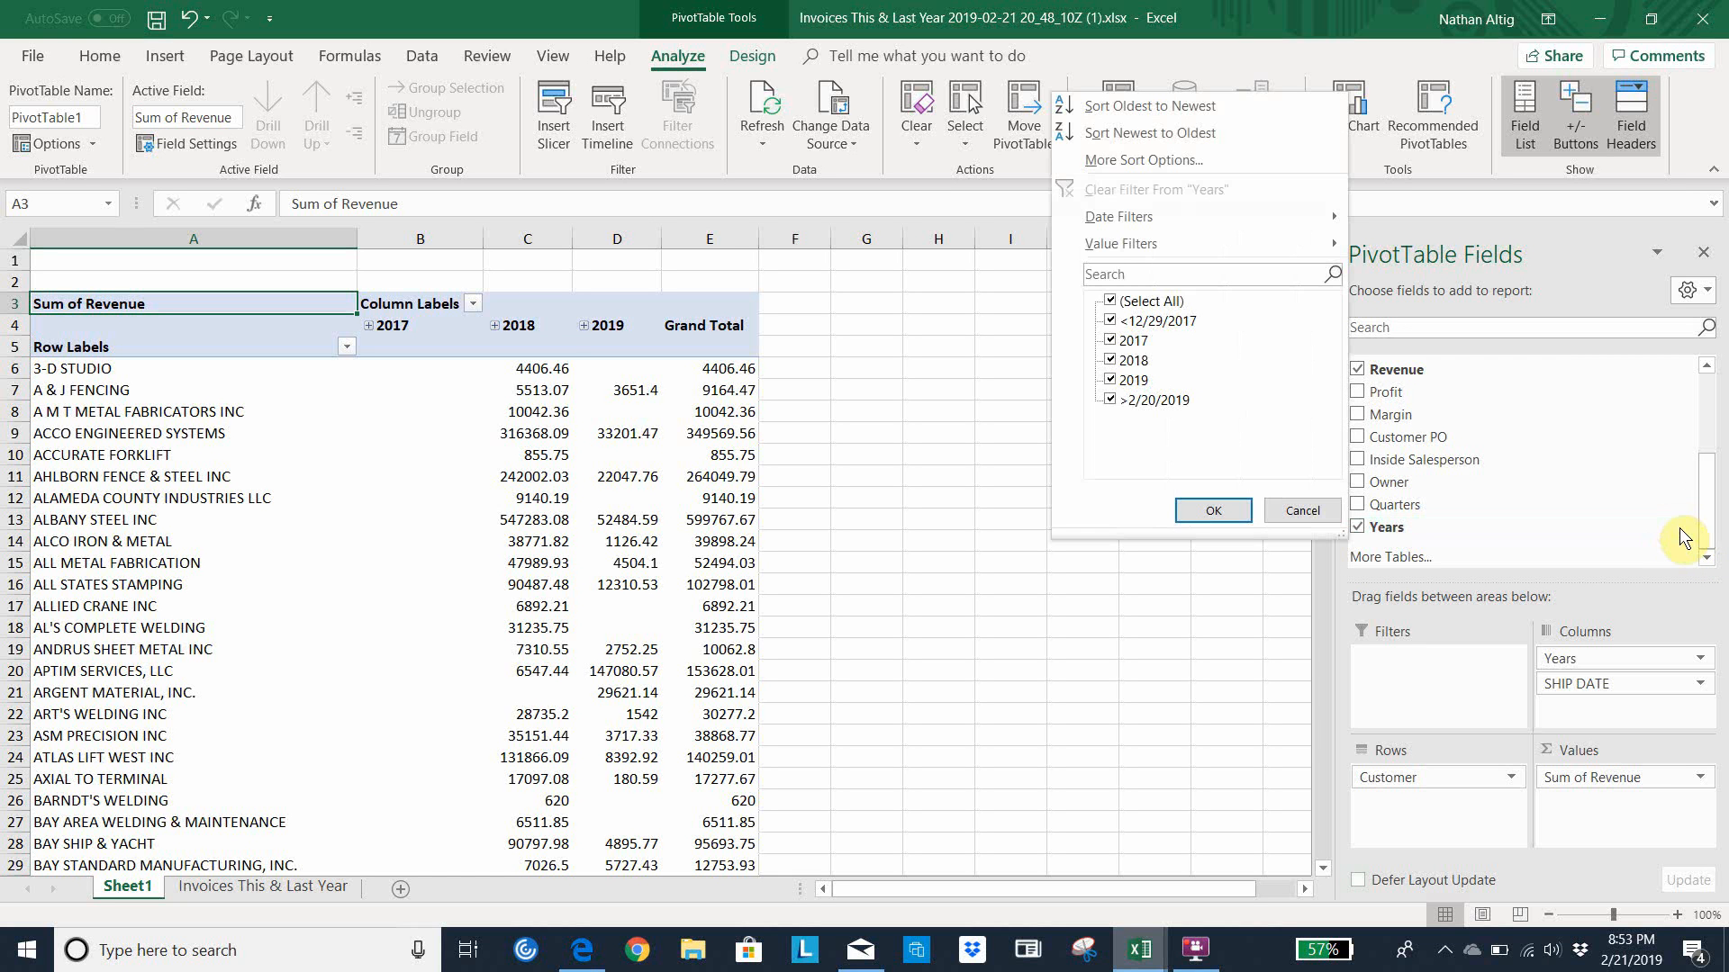
pyautogui.click(1149, 302)
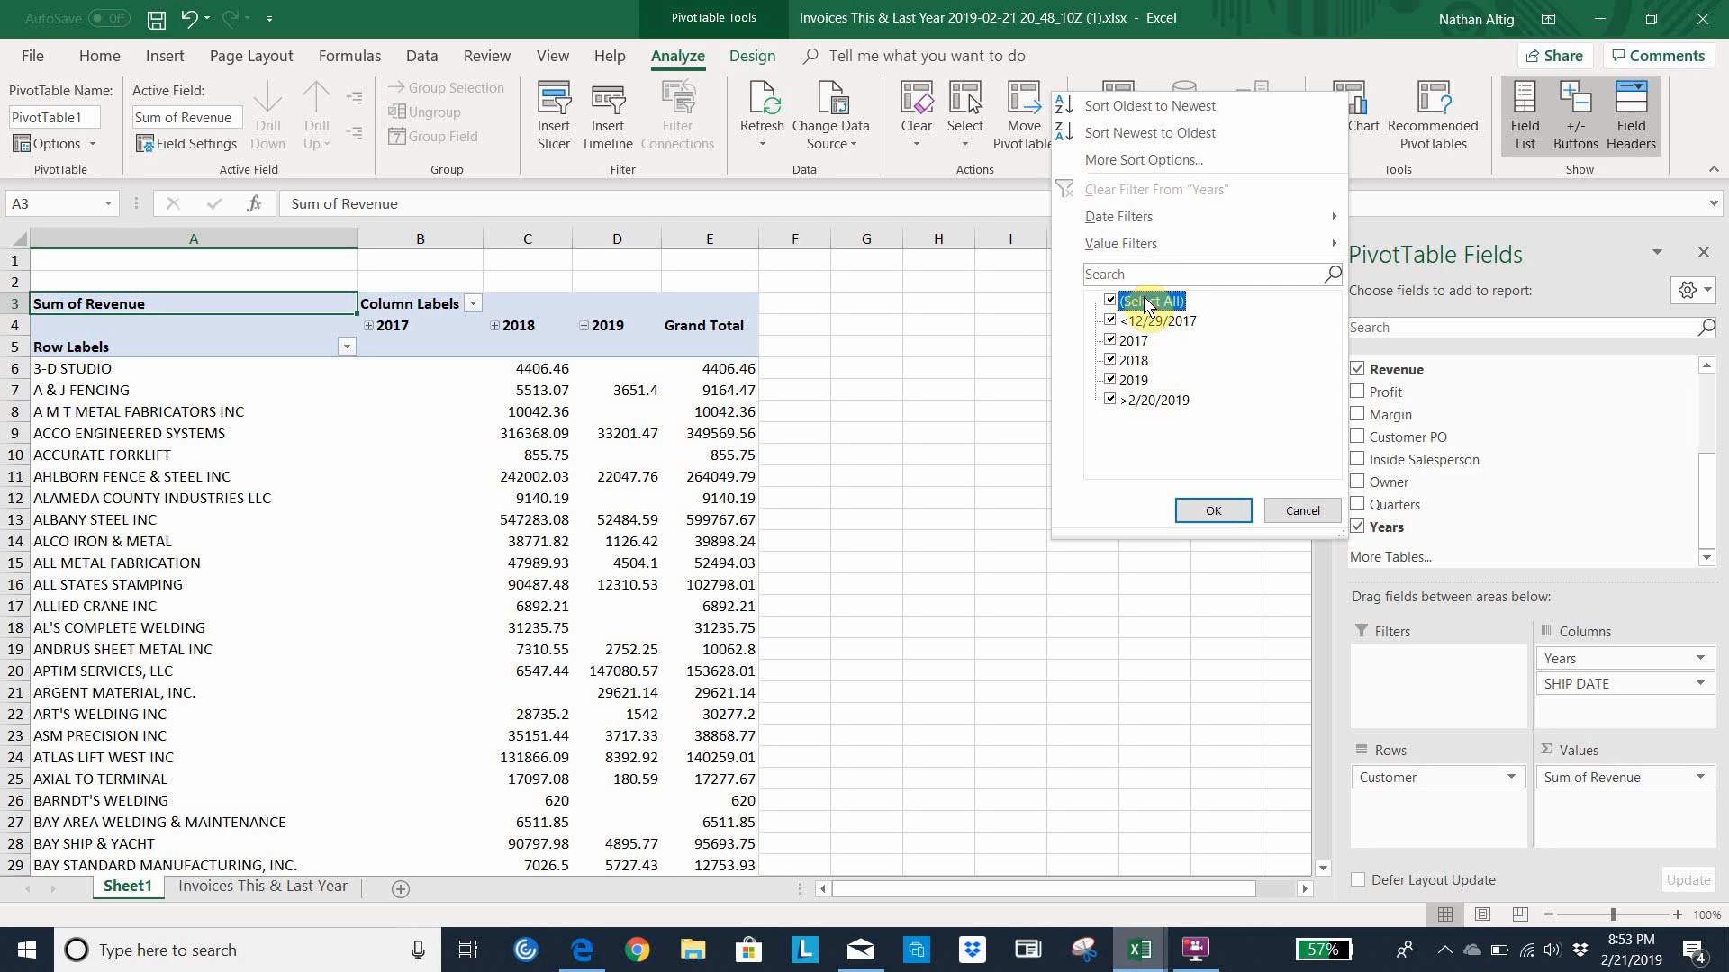
pyautogui.click(1110, 301)
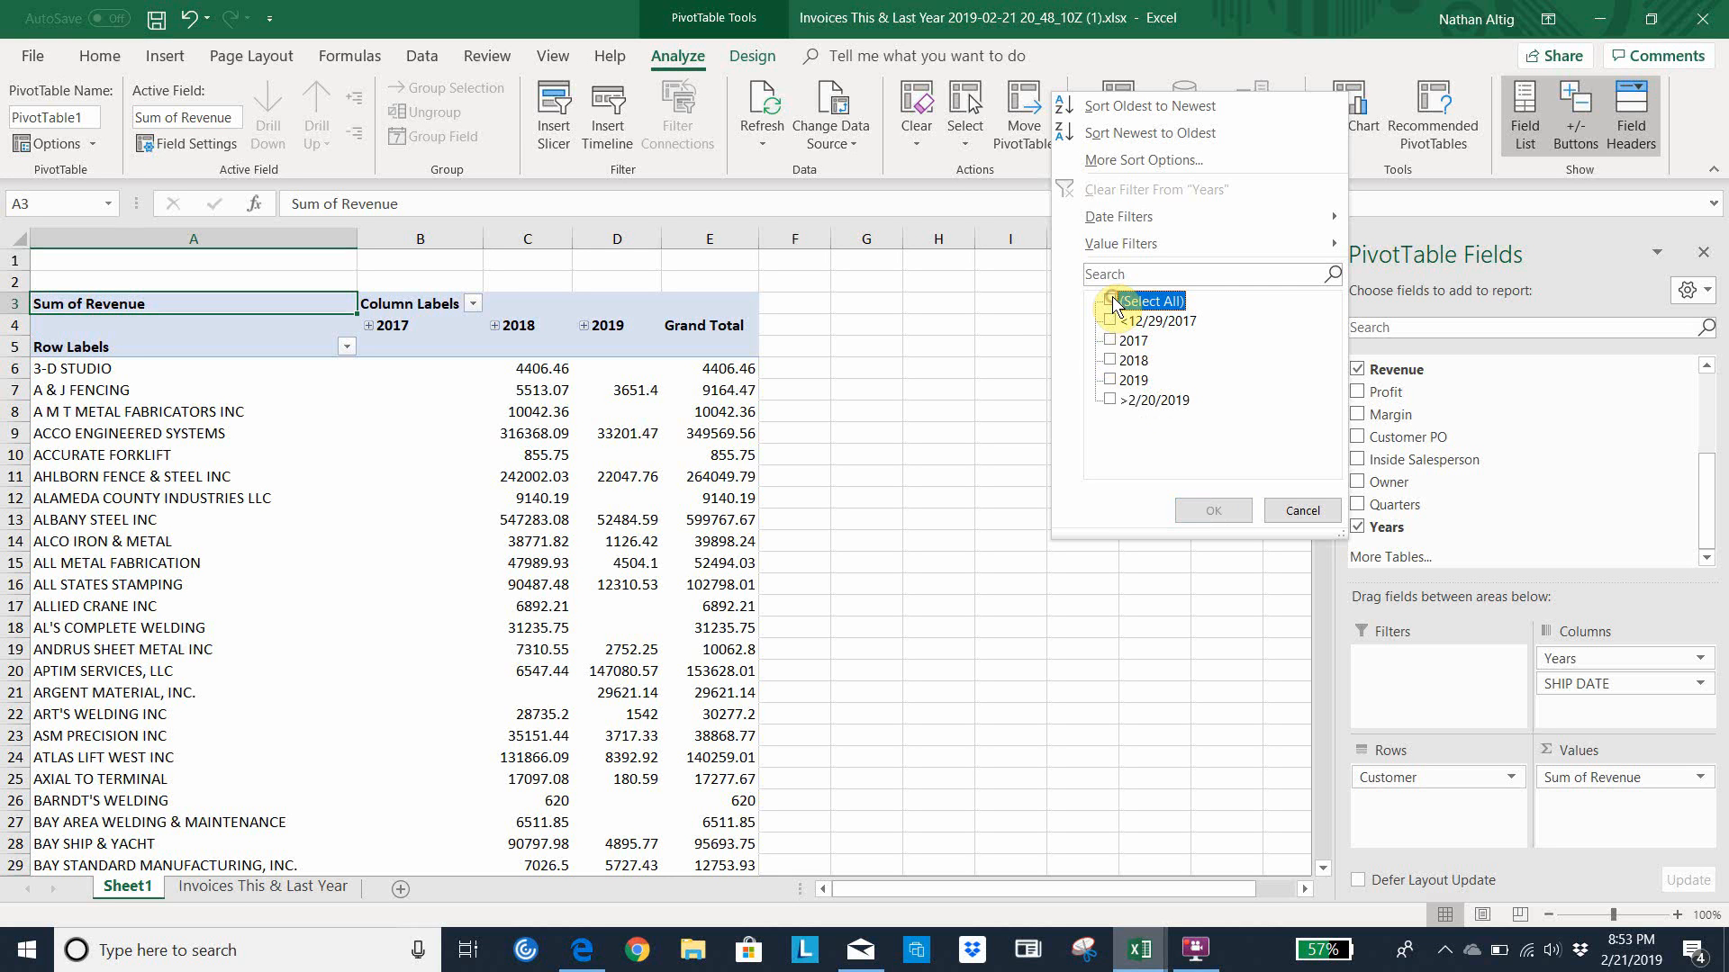
pyautogui.click(1111, 363)
pyautogui.click(1113, 383)
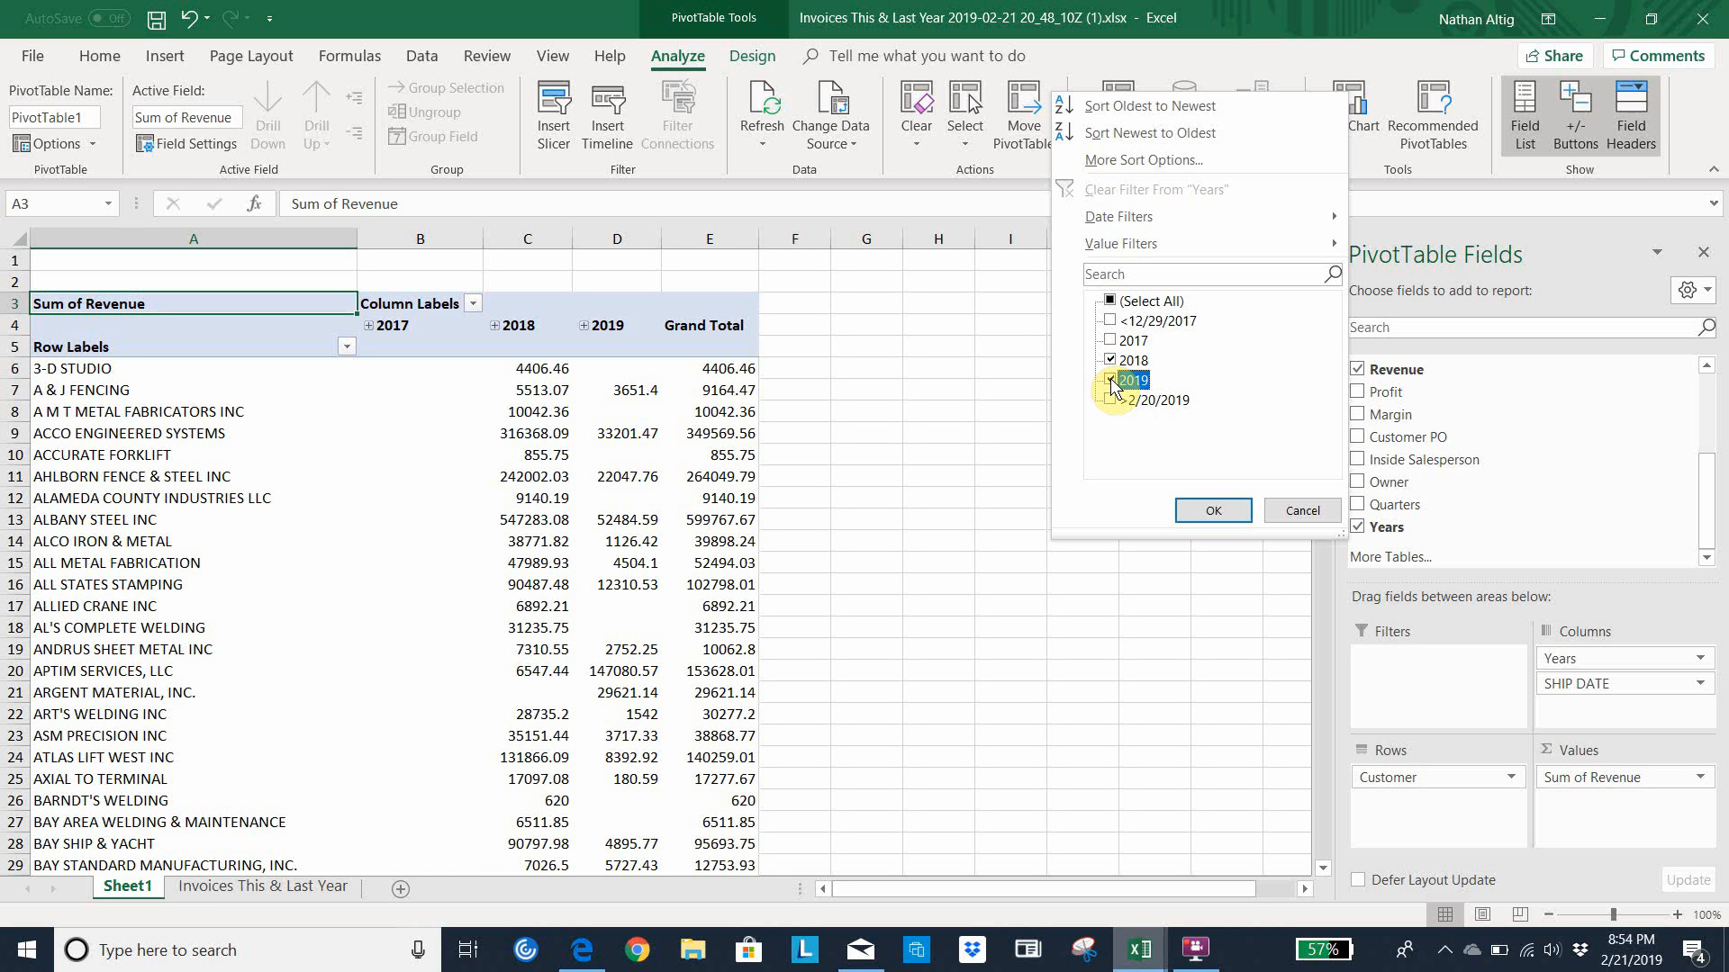
pyautogui.click(1214, 511)
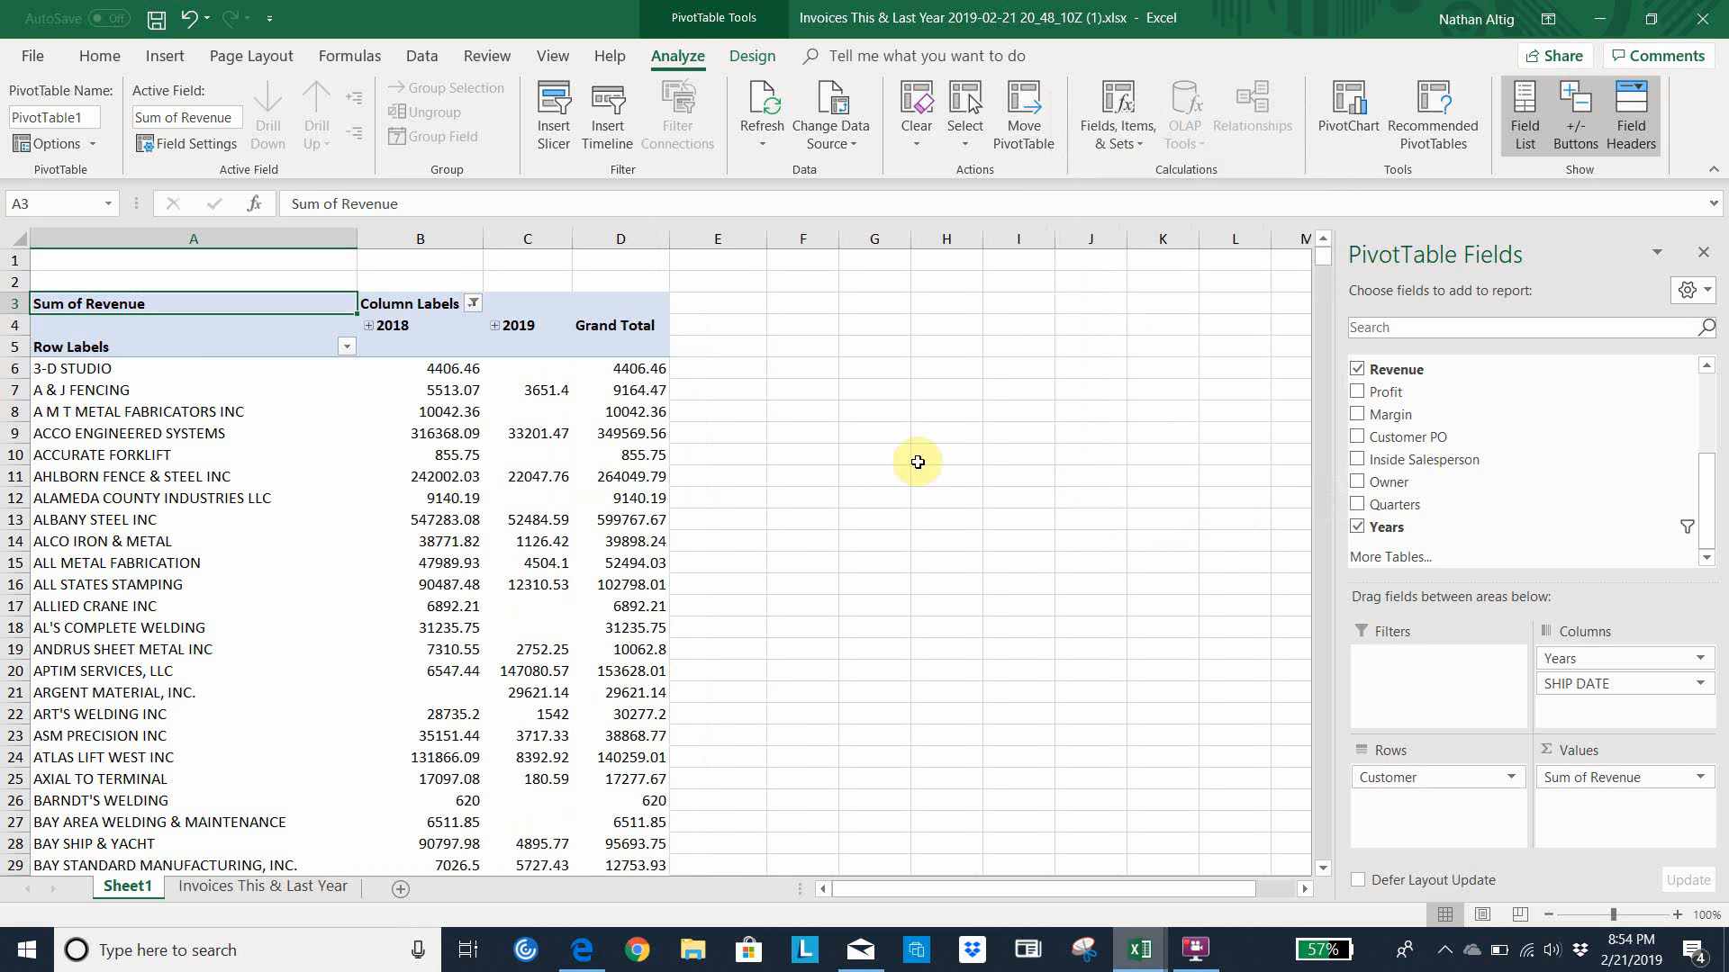
# Expand 2019 and 2018 into months and format the pivot table with Light Blue, Pivot Style Medium 2
pyautogui.click(495, 326)
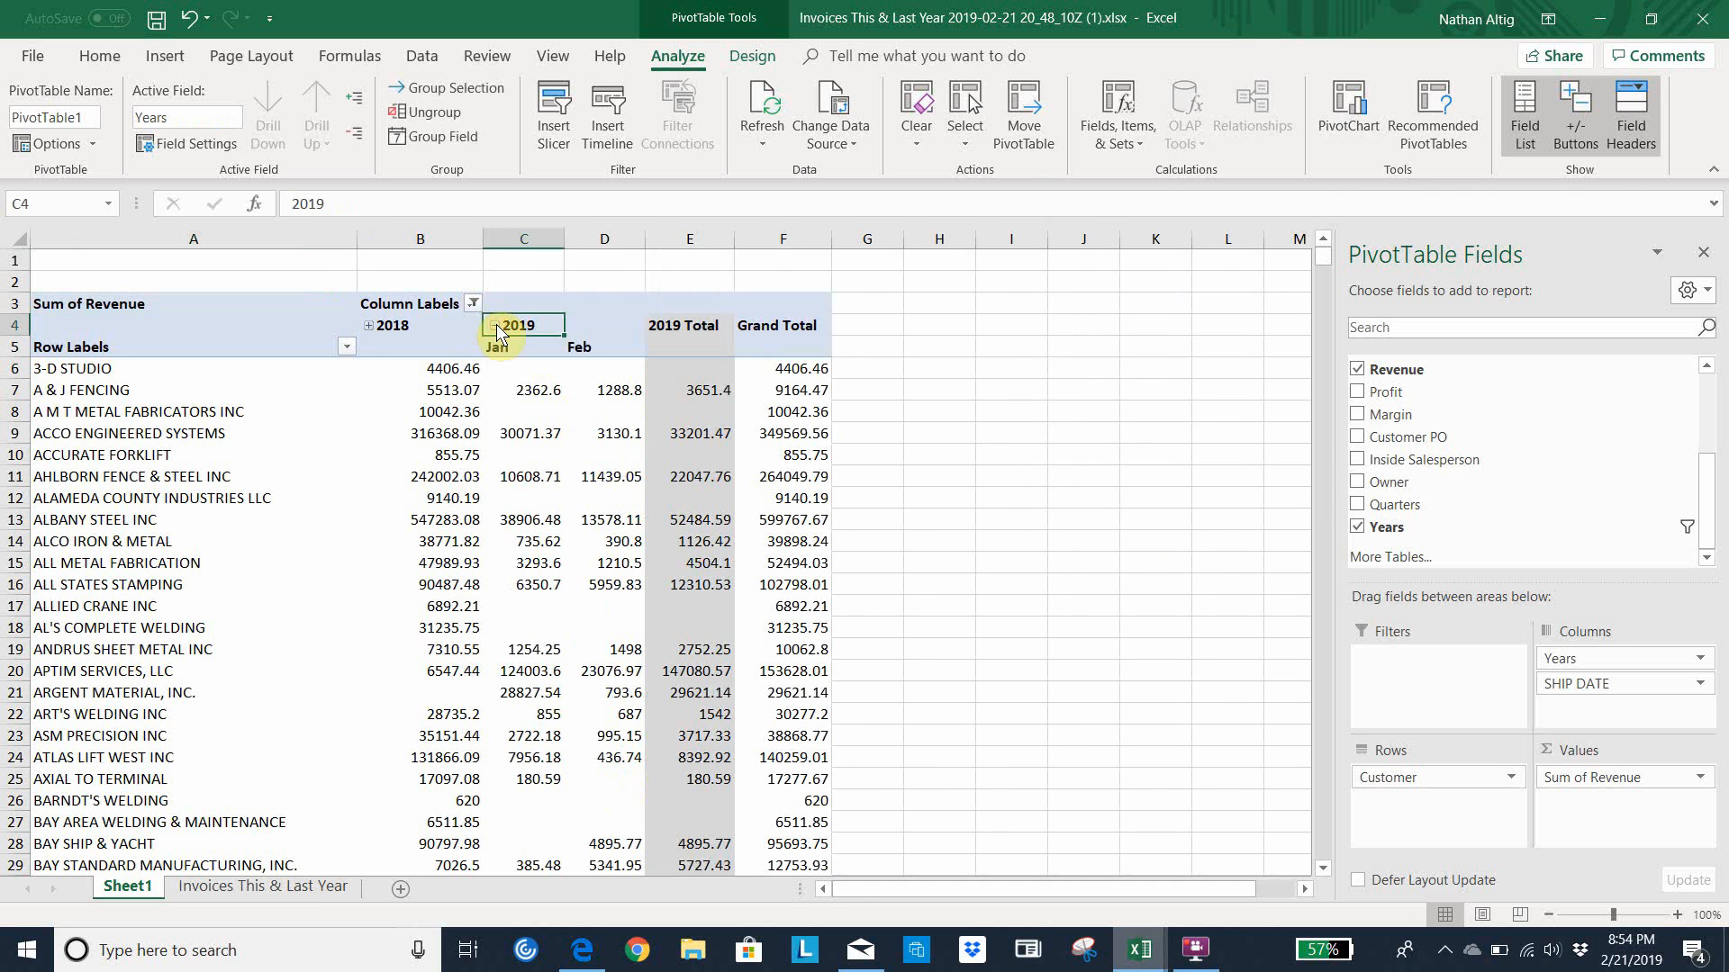
pyautogui.click(369, 327)
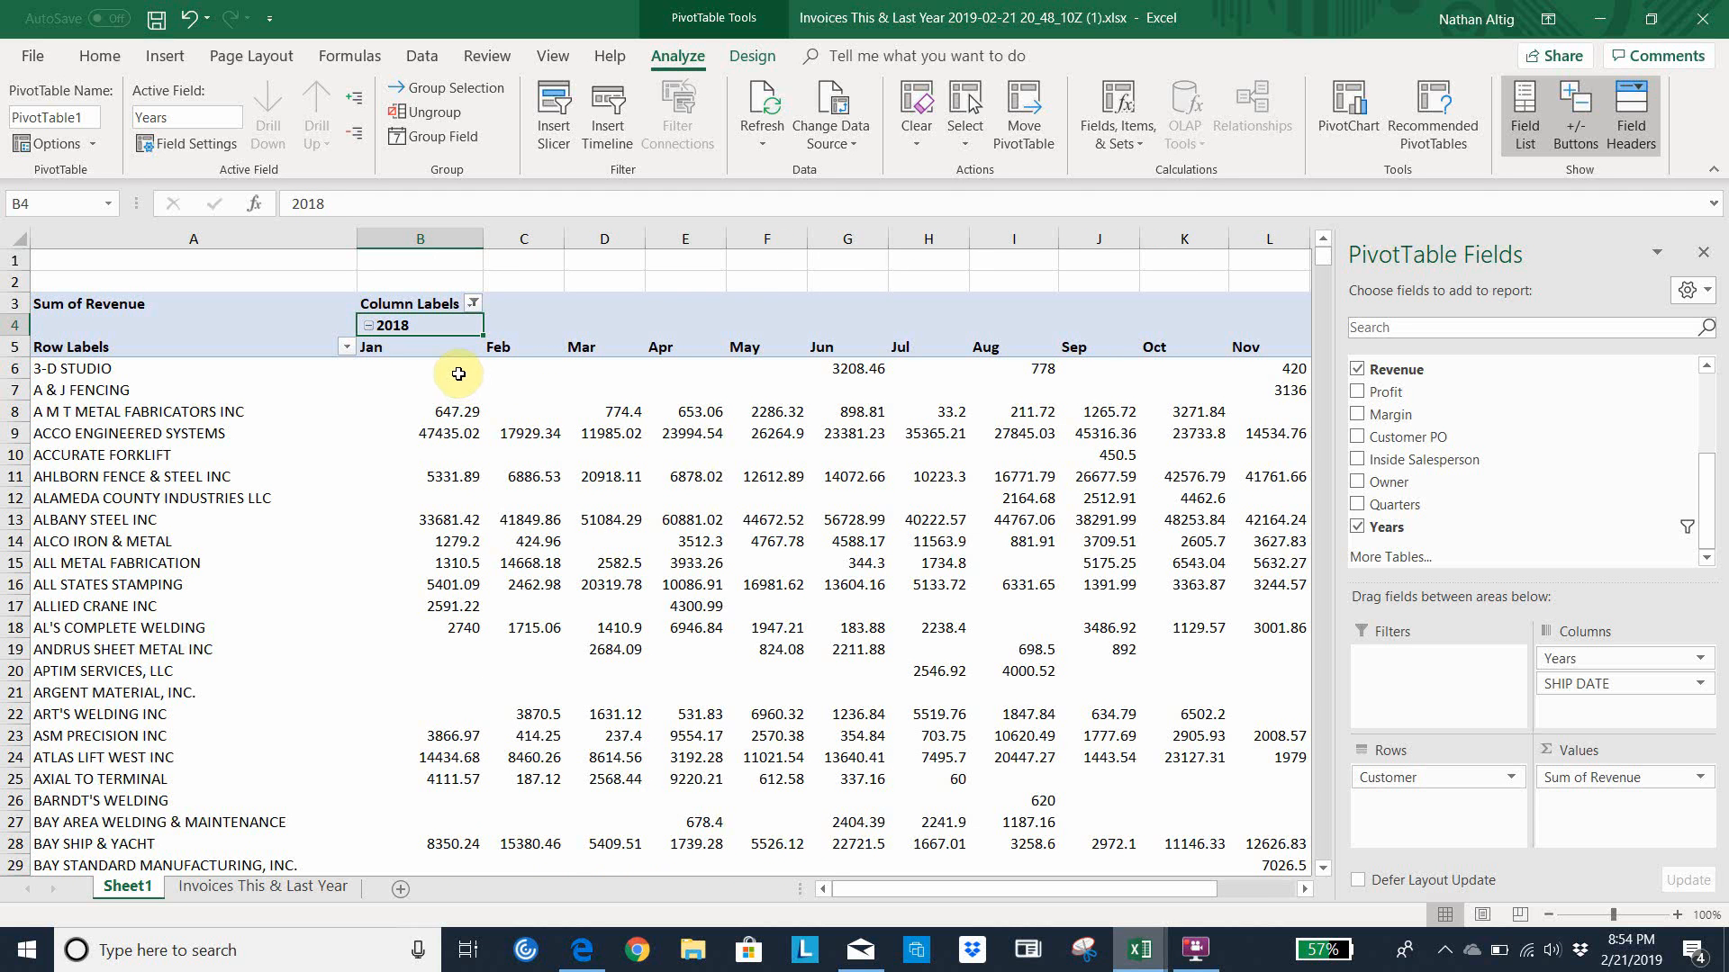
pyautogui.click(135, 373)
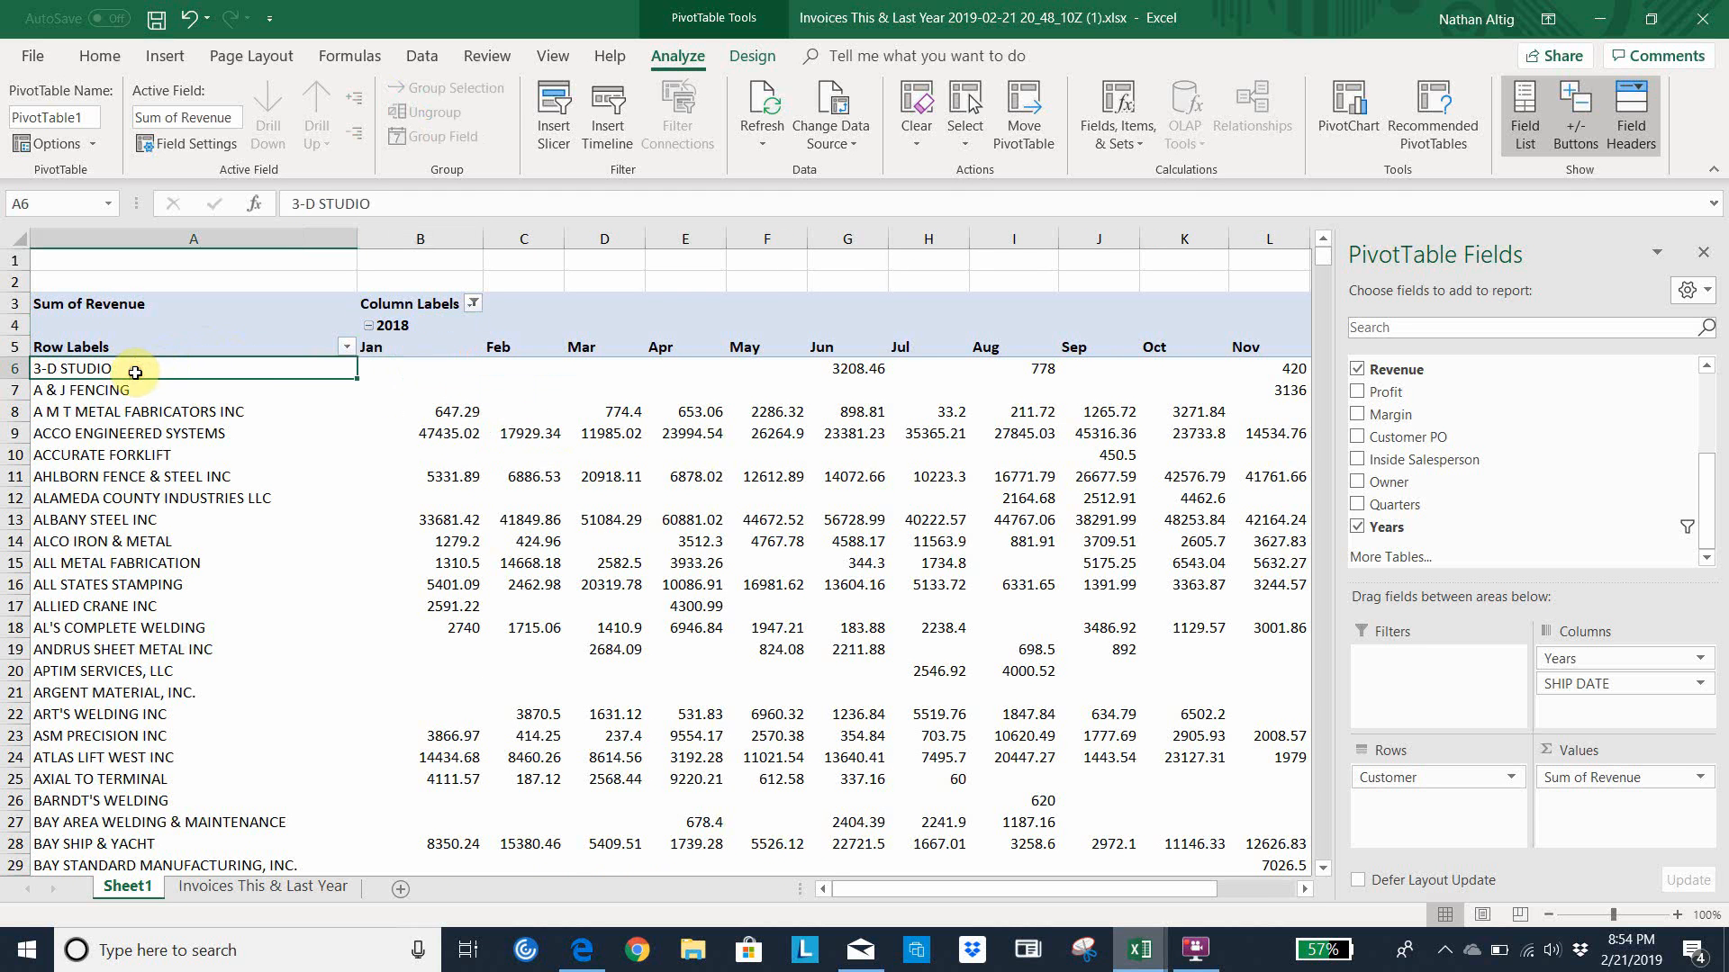
pyautogui.click(100, 58)
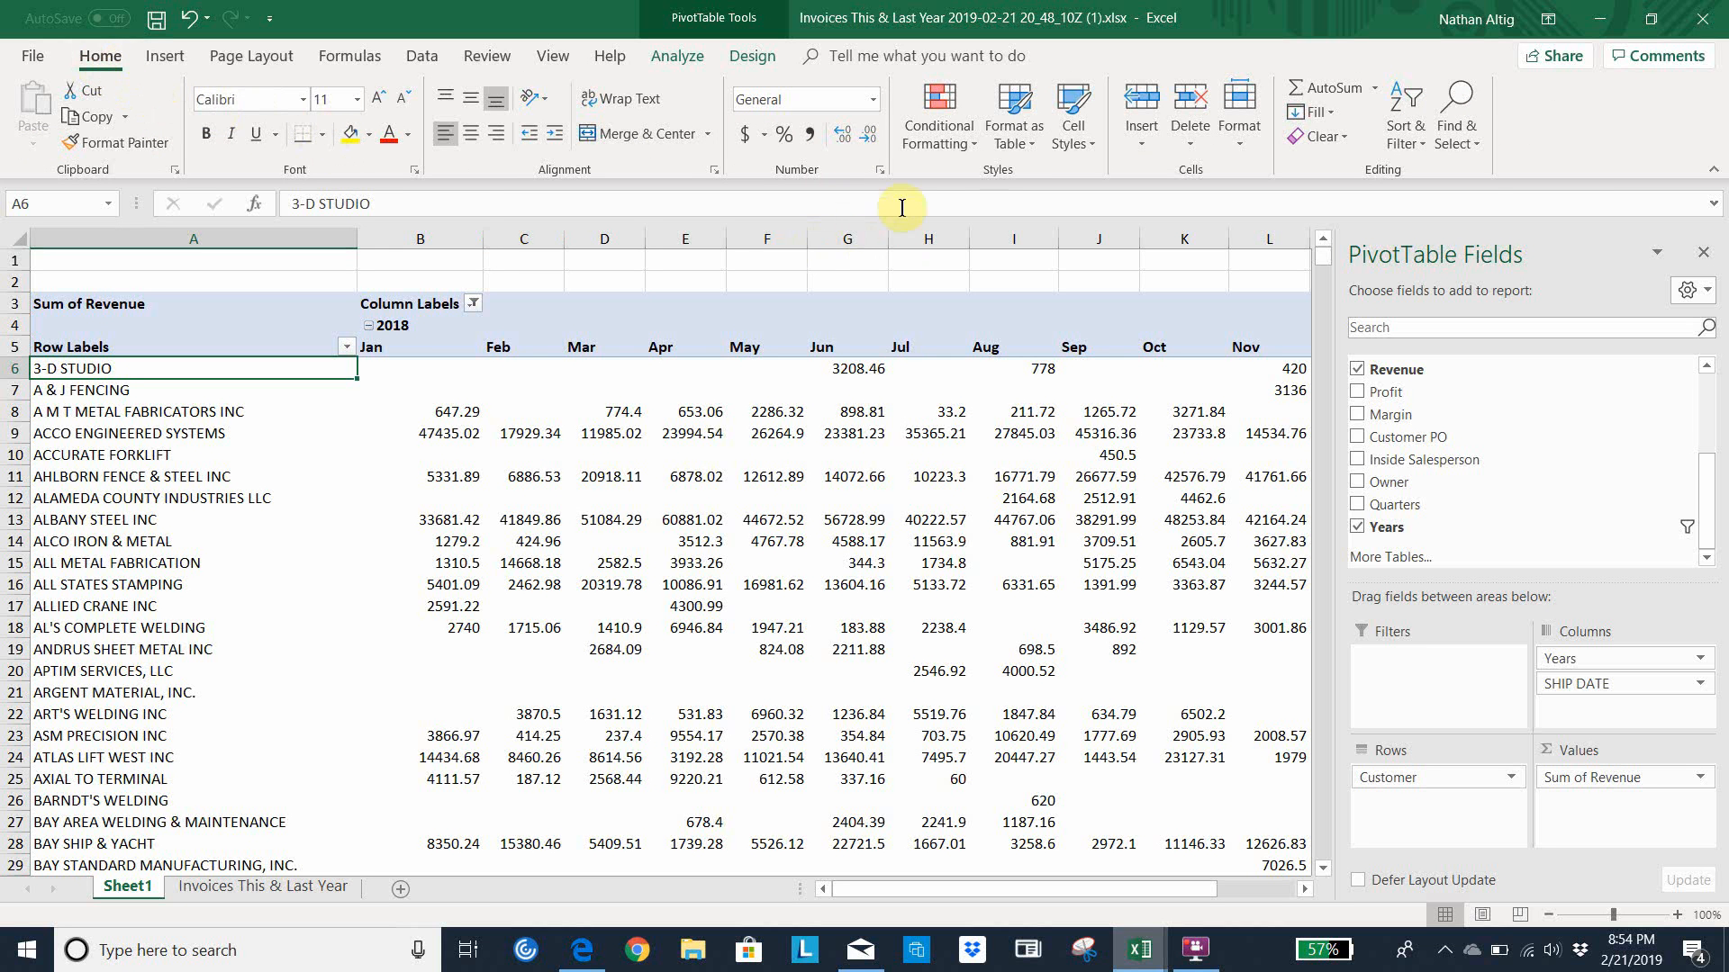
pyautogui.click(1018, 106)
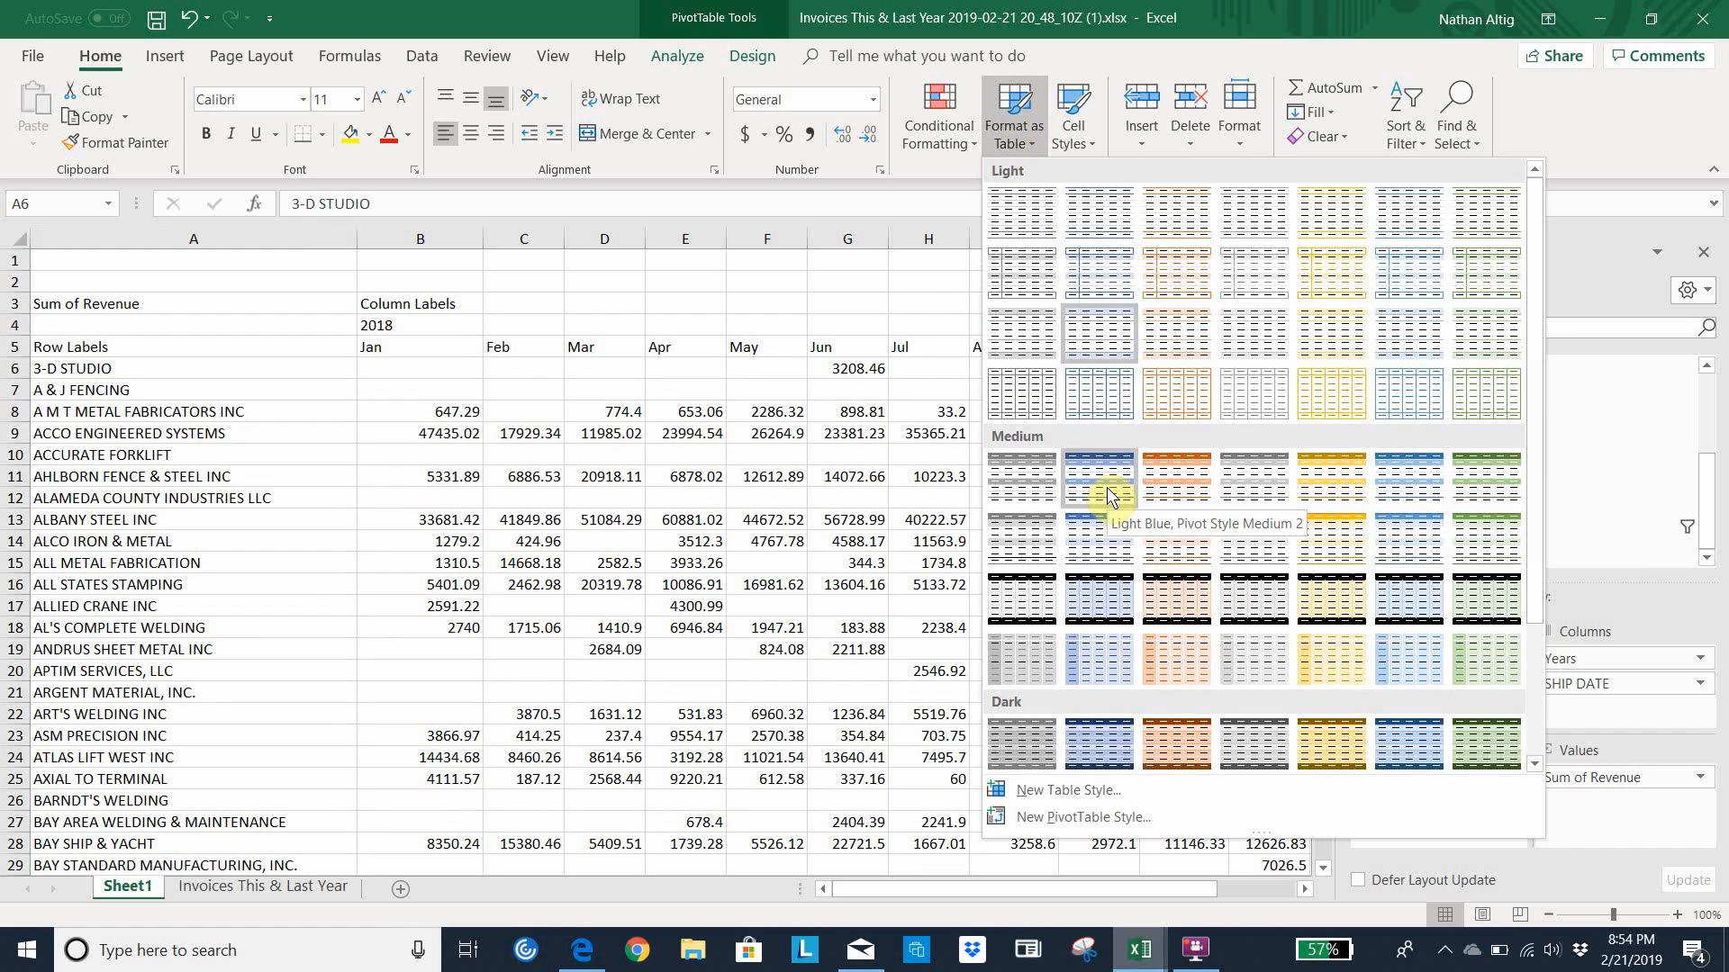
pyautogui.click(1107, 488)
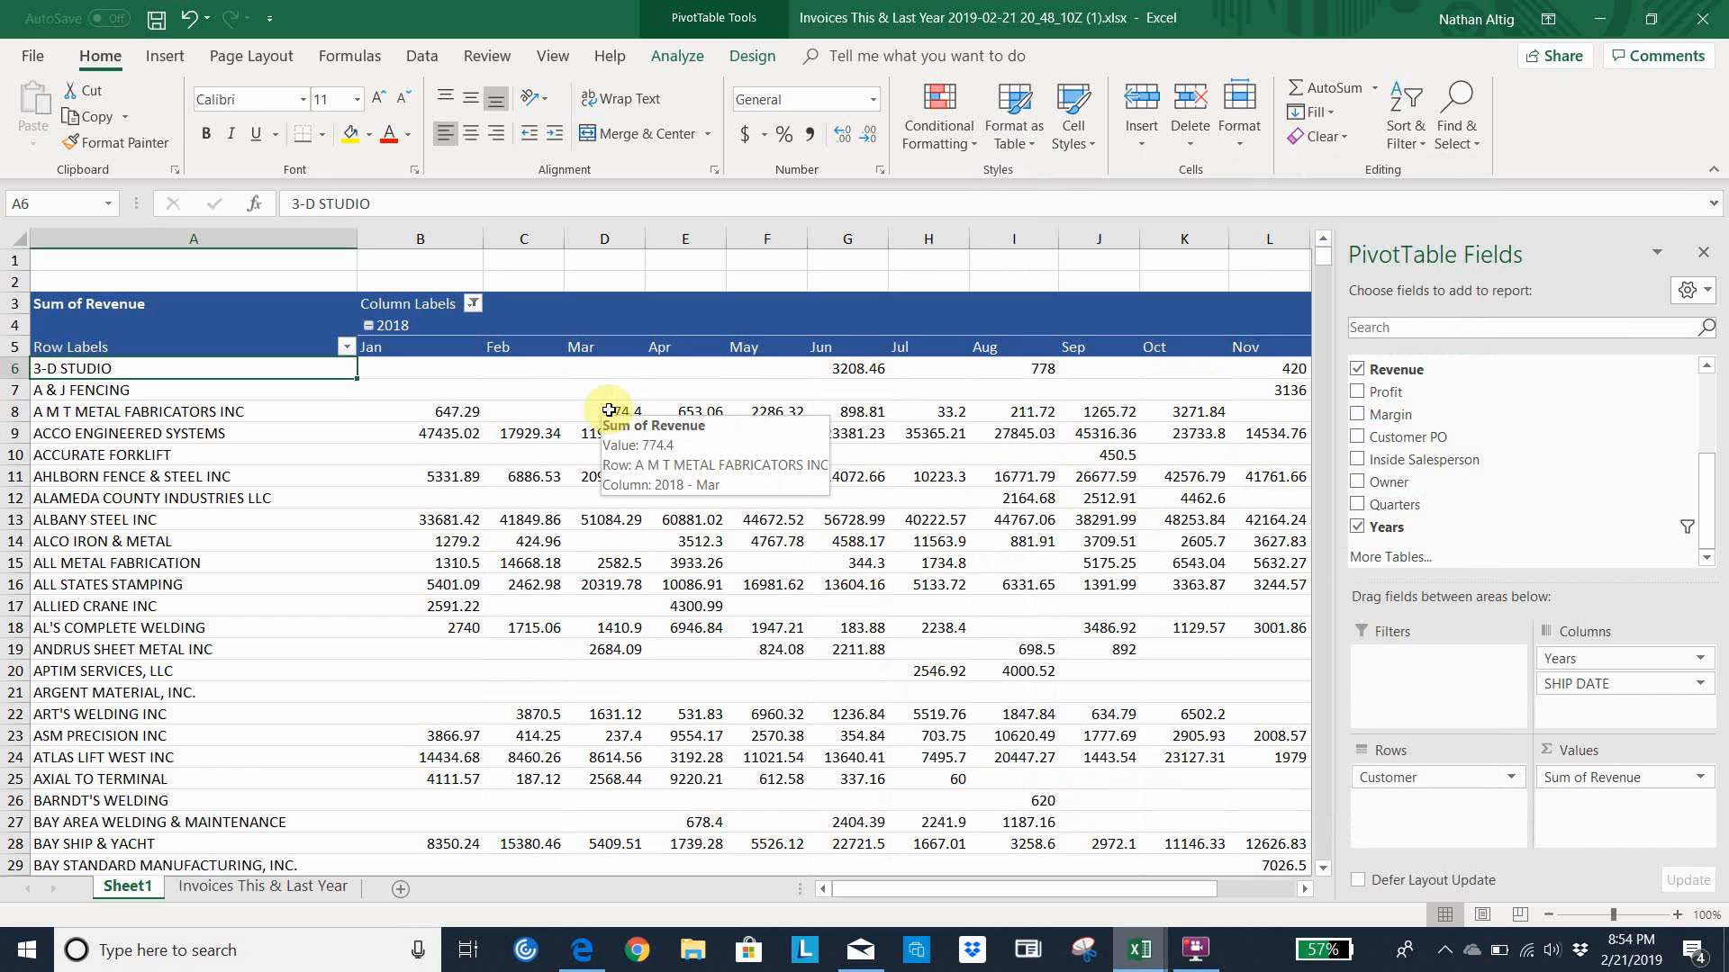
# Examine the customer rows and follow the first customer's monthly revenue across to the grand total
pyautogui.click(788, 370)
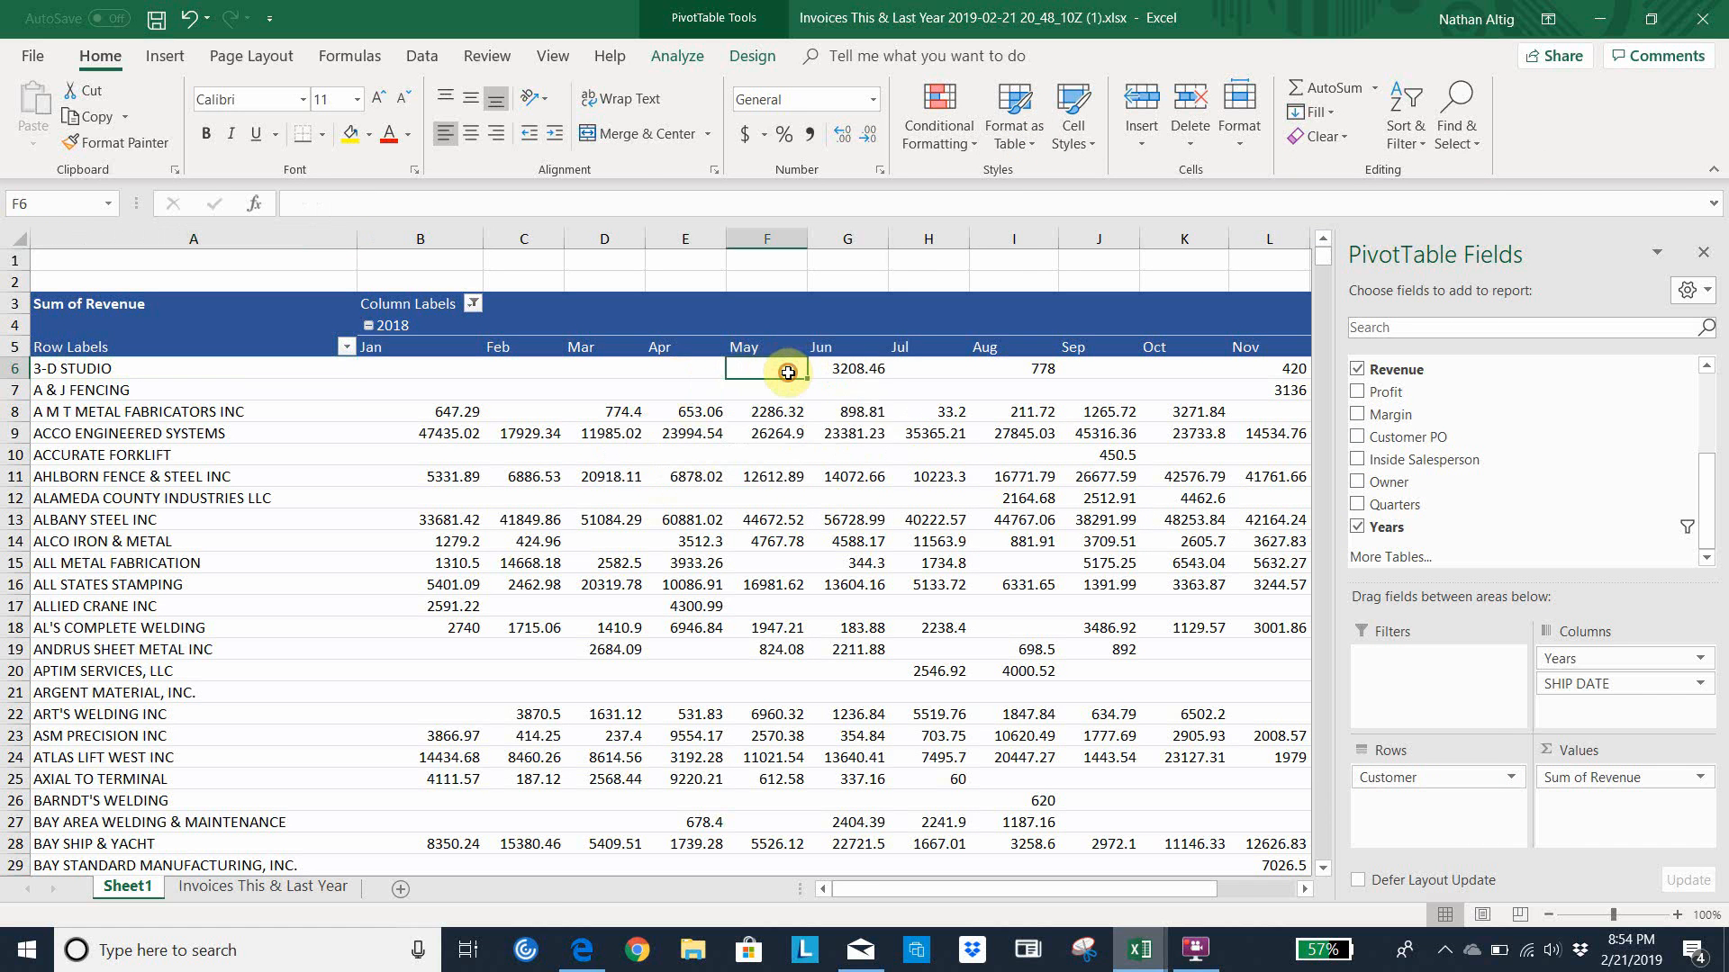
pyautogui.press('Left')
pyautogui.press('Left')
pyautogui.press('Left')
pyautogui.press('Left')
pyautogui.press('Left')
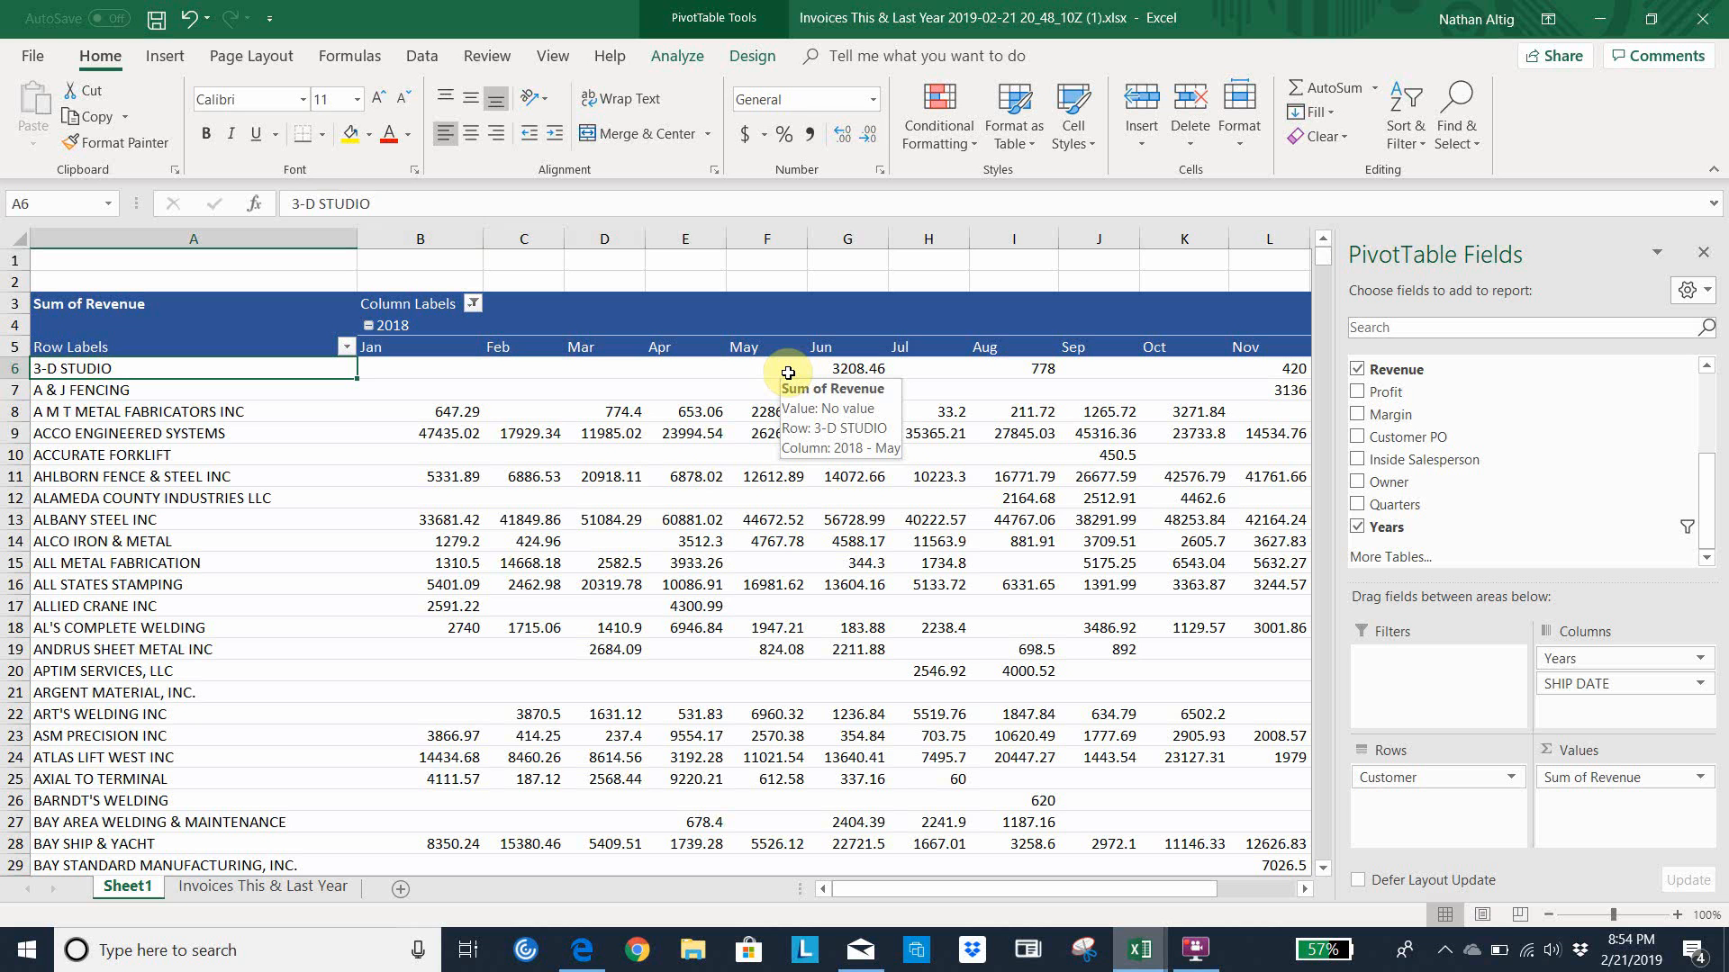
pyautogui.press('Down')
pyautogui.press('Down')
pyautogui.press('Down')
pyautogui.press('Down')
pyautogui.press('Down')
pyautogui.press('Down')
pyautogui.press('Down')
pyautogui.press('Down')
pyautogui.press('Down')
pyautogui.press('Down')
pyautogui.press('Down')
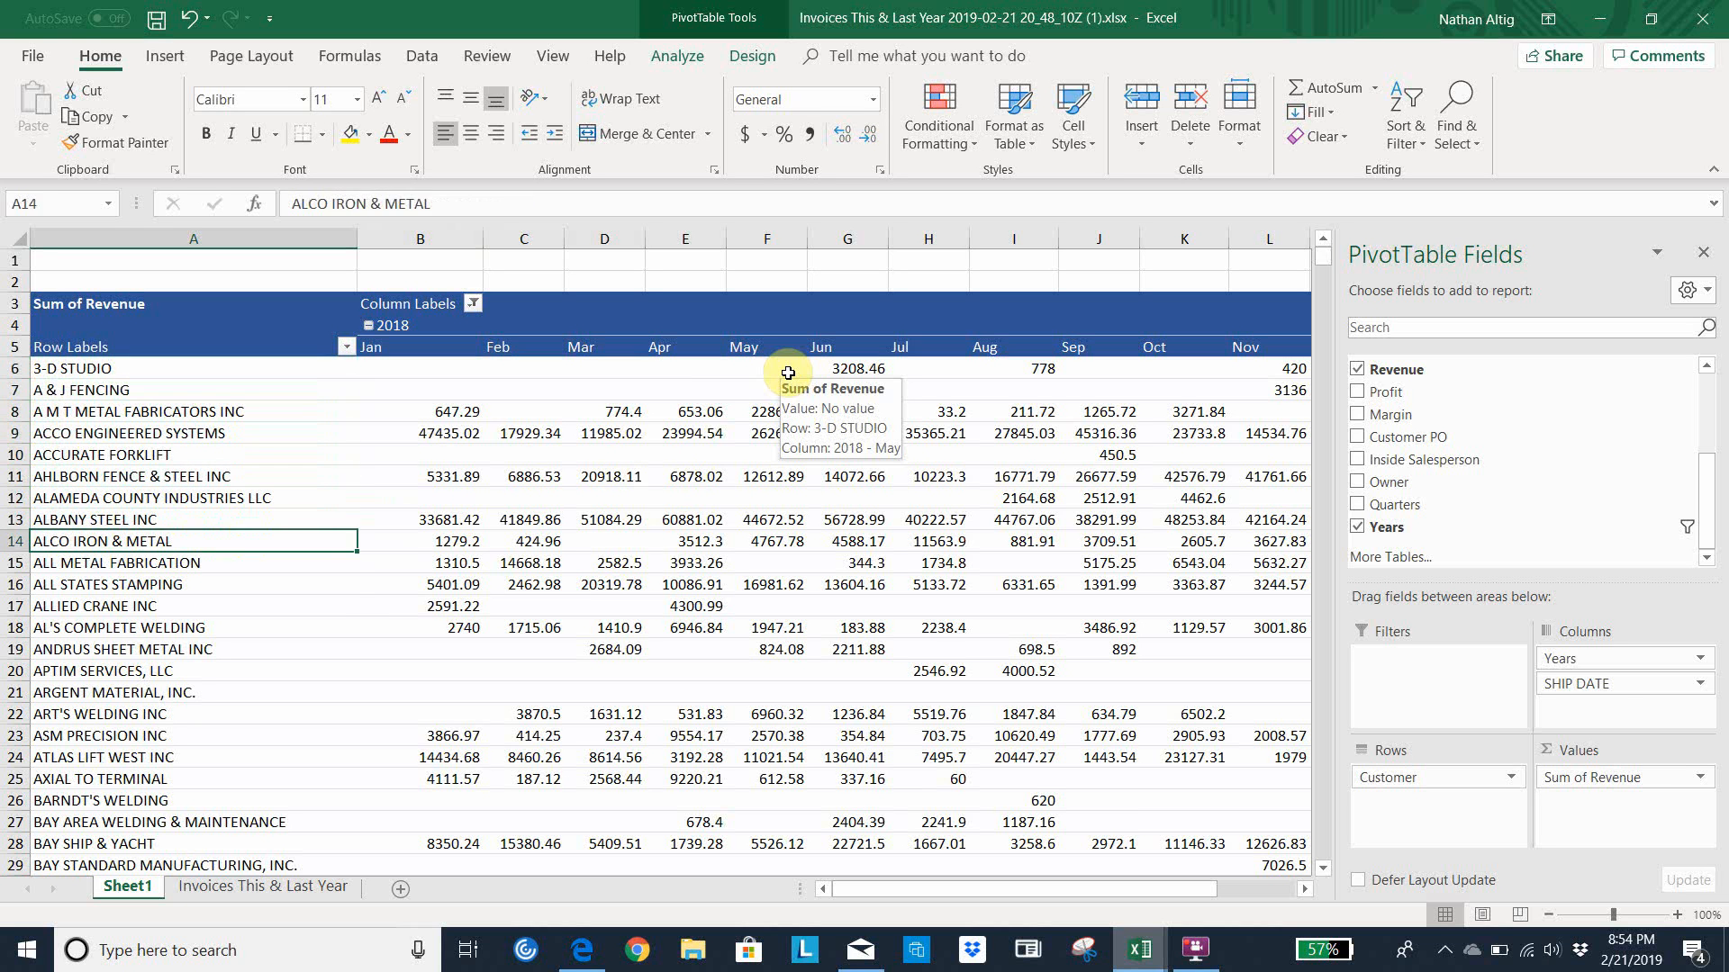
pyautogui.press('Up')
pyautogui.press('Up')
pyautogui.press('Up')
pyautogui.press('Up')
pyautogui.press('Up')
pyautogui.press('Up')
pyautogui.press('Up')
pyautogui.press('Up')
pyautogui.press('Up')
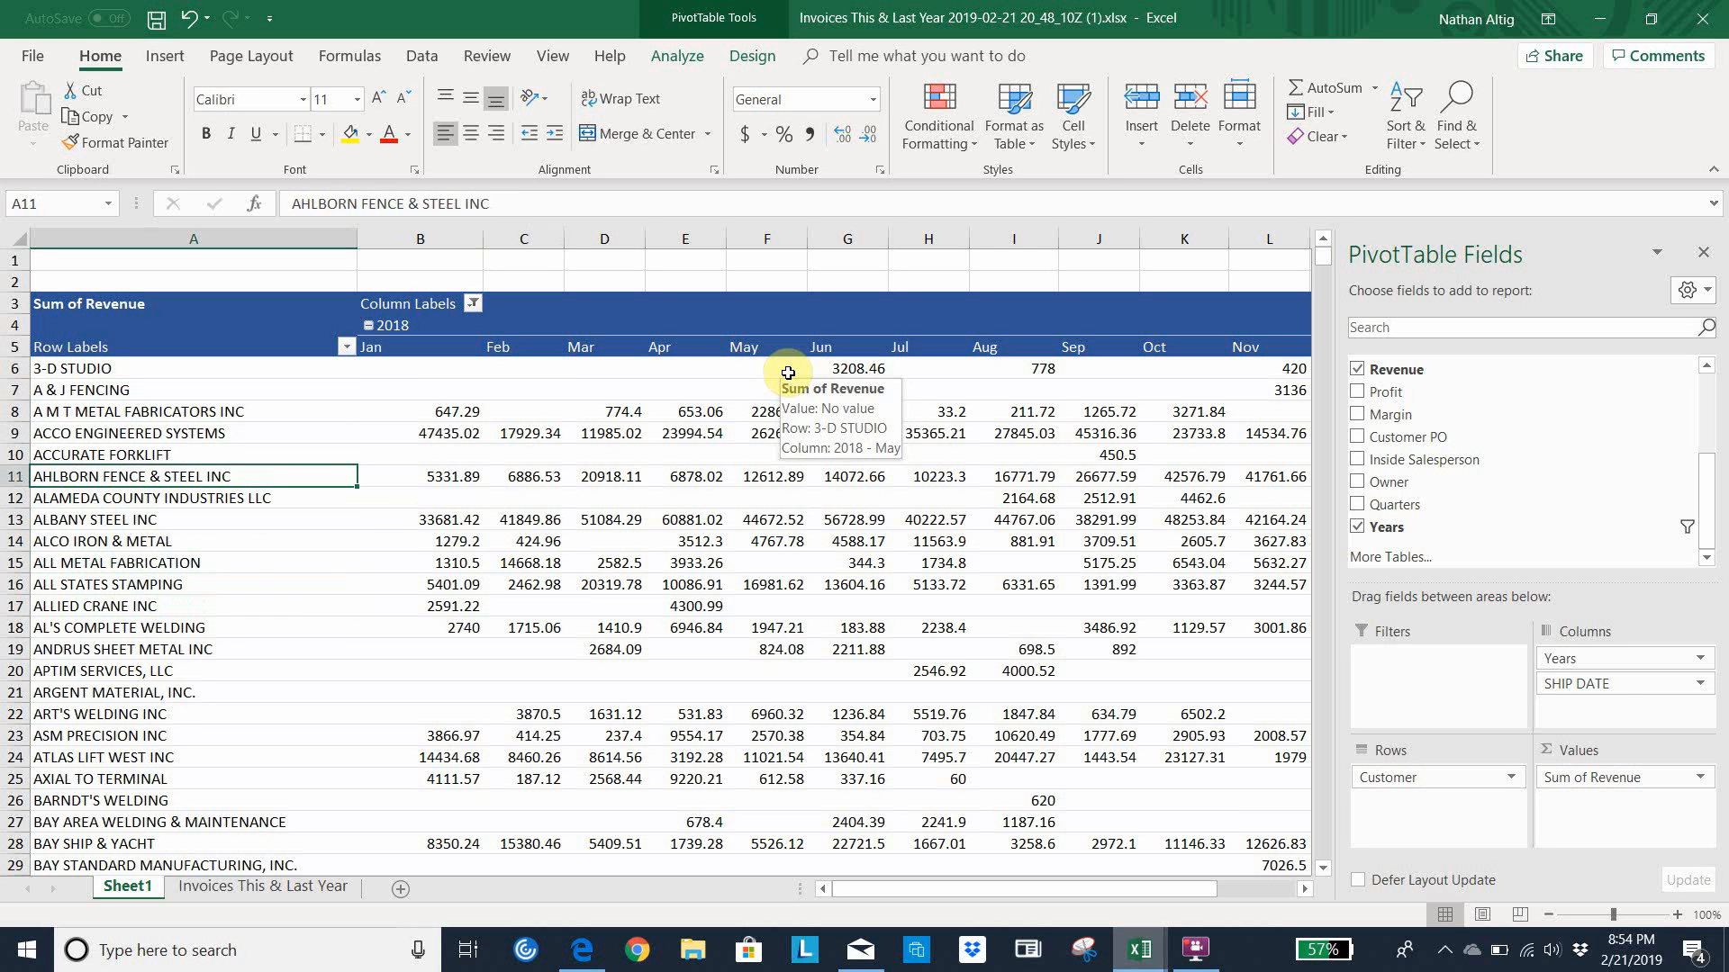
pyautogui.press('Up')
pyautogui.press('Up')
pyautogui.press('Right')
pyautogui.press('Right')
pyautogui.press('Right')
pyautogui.press('Right')
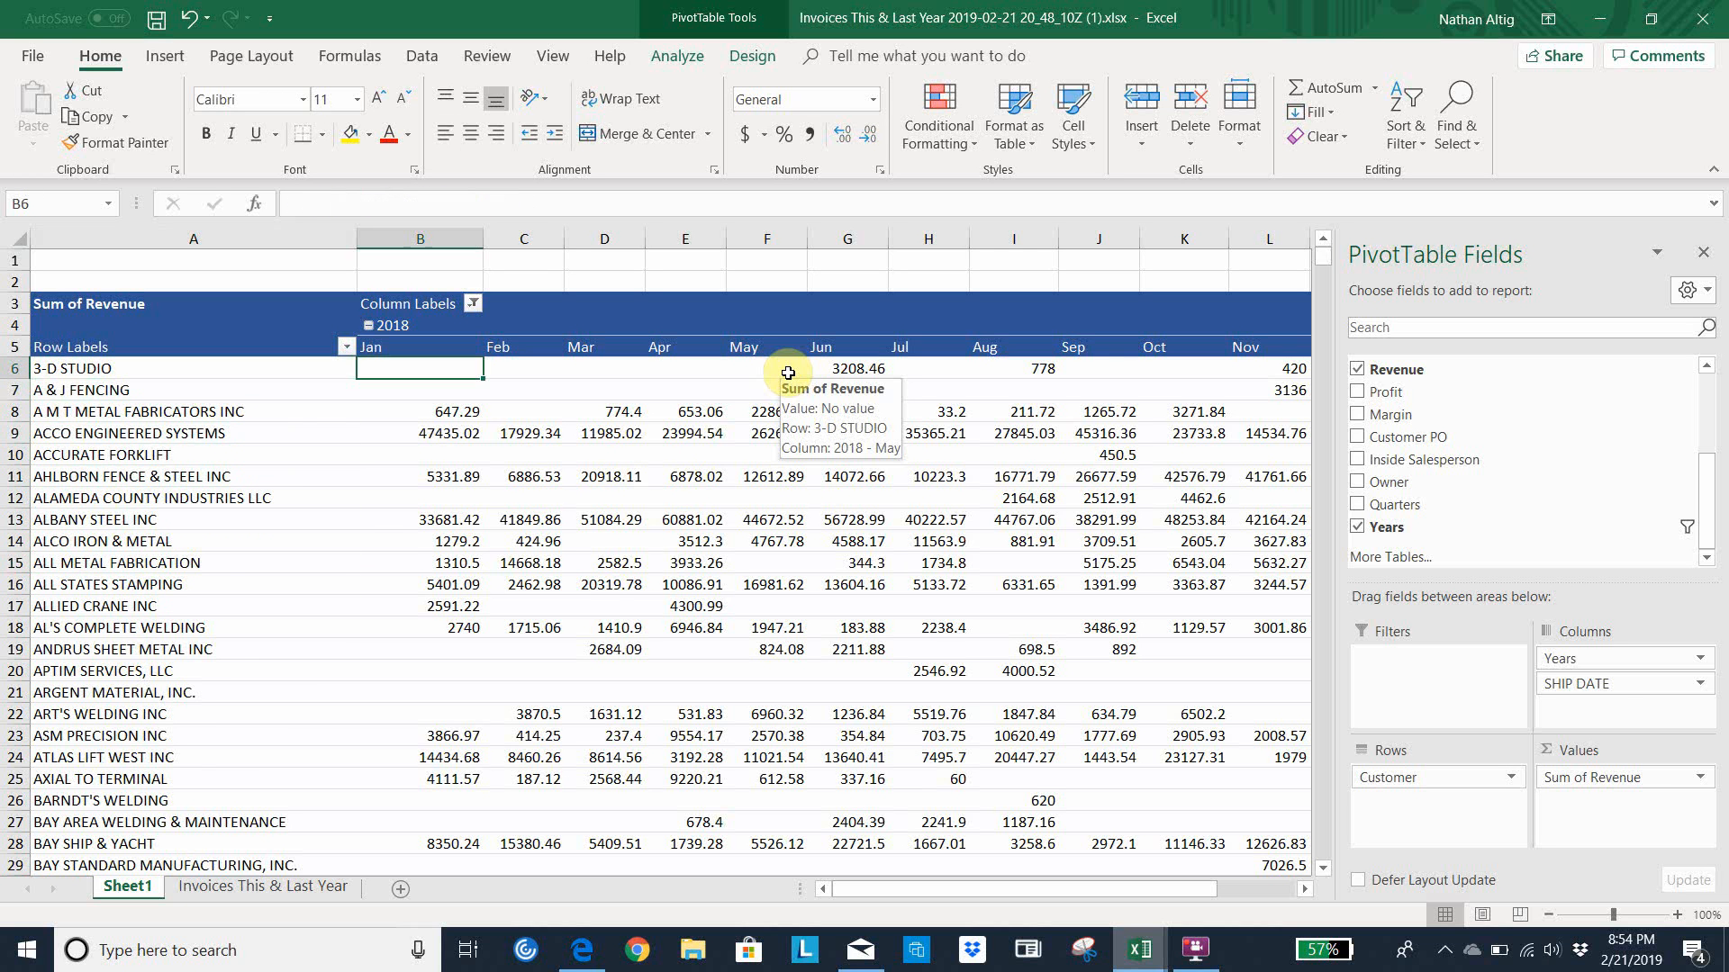
pyautogui.press('Right')
pyautogui.press('Right')
pyautogui.press('Right')
pyautogui.press('Right')
pyautogui.press('Right')
pyautogui.press('Right')
pyautogui.press('Right')
pyautogui.press('Right')
pyautogui.press('Right')
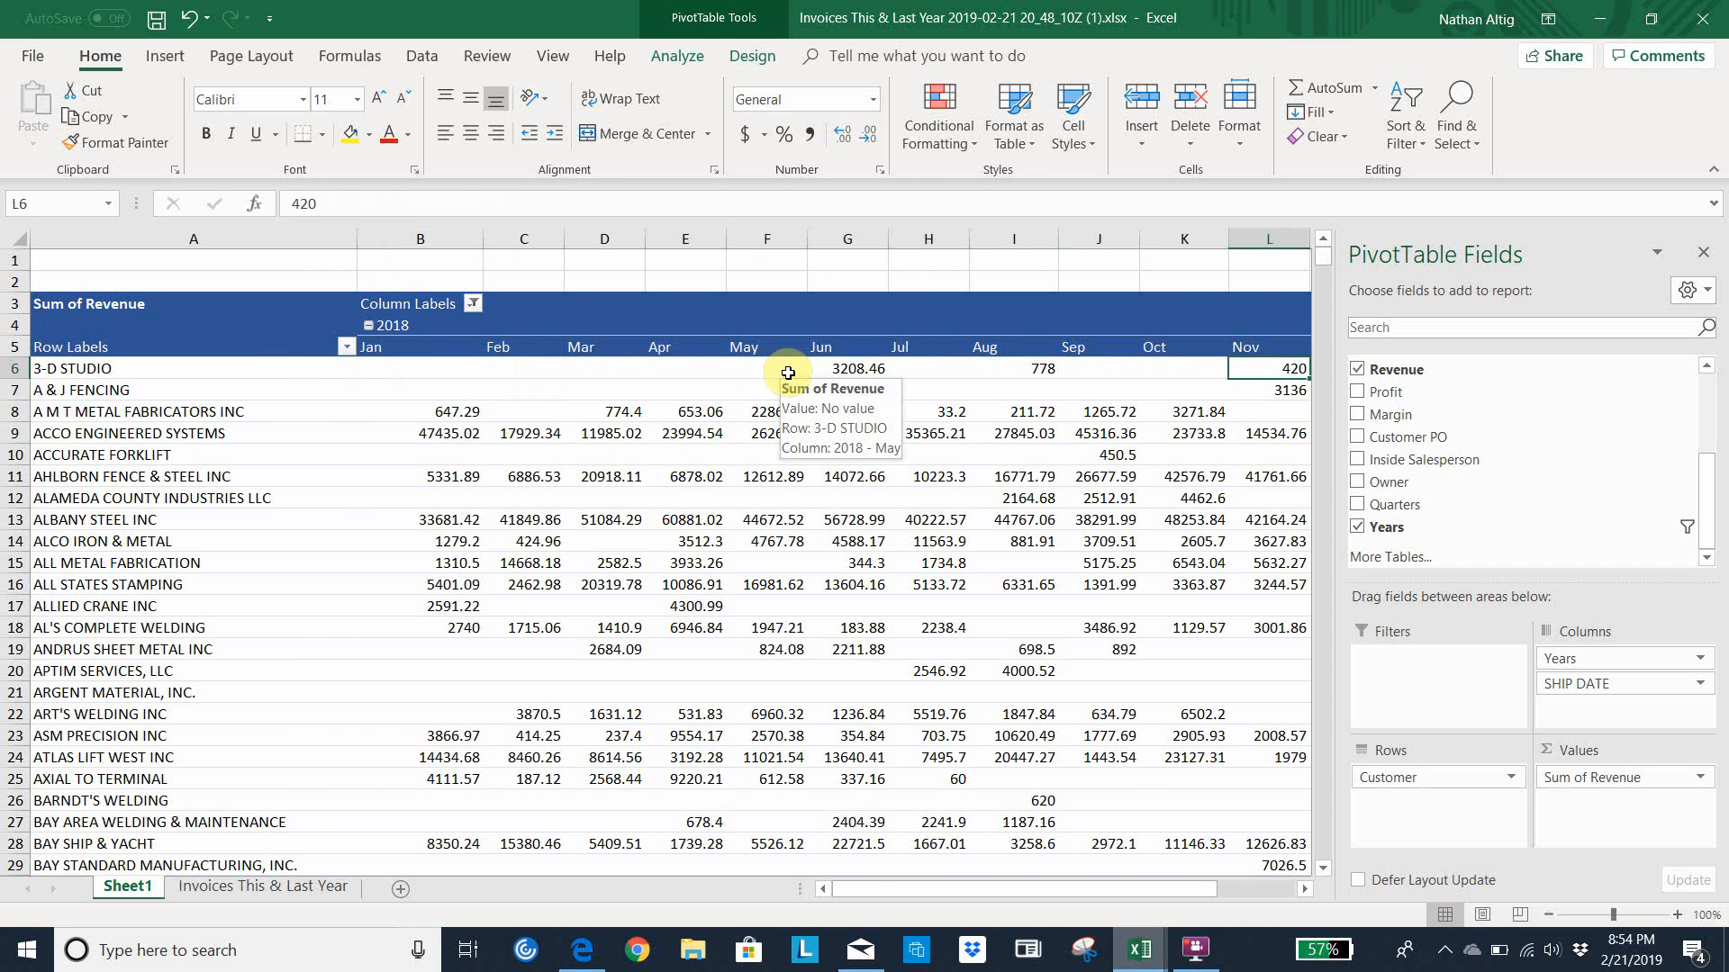
pyautogui.press('Right')
pyautogui.press('Right')
pyautogui.press('Right')
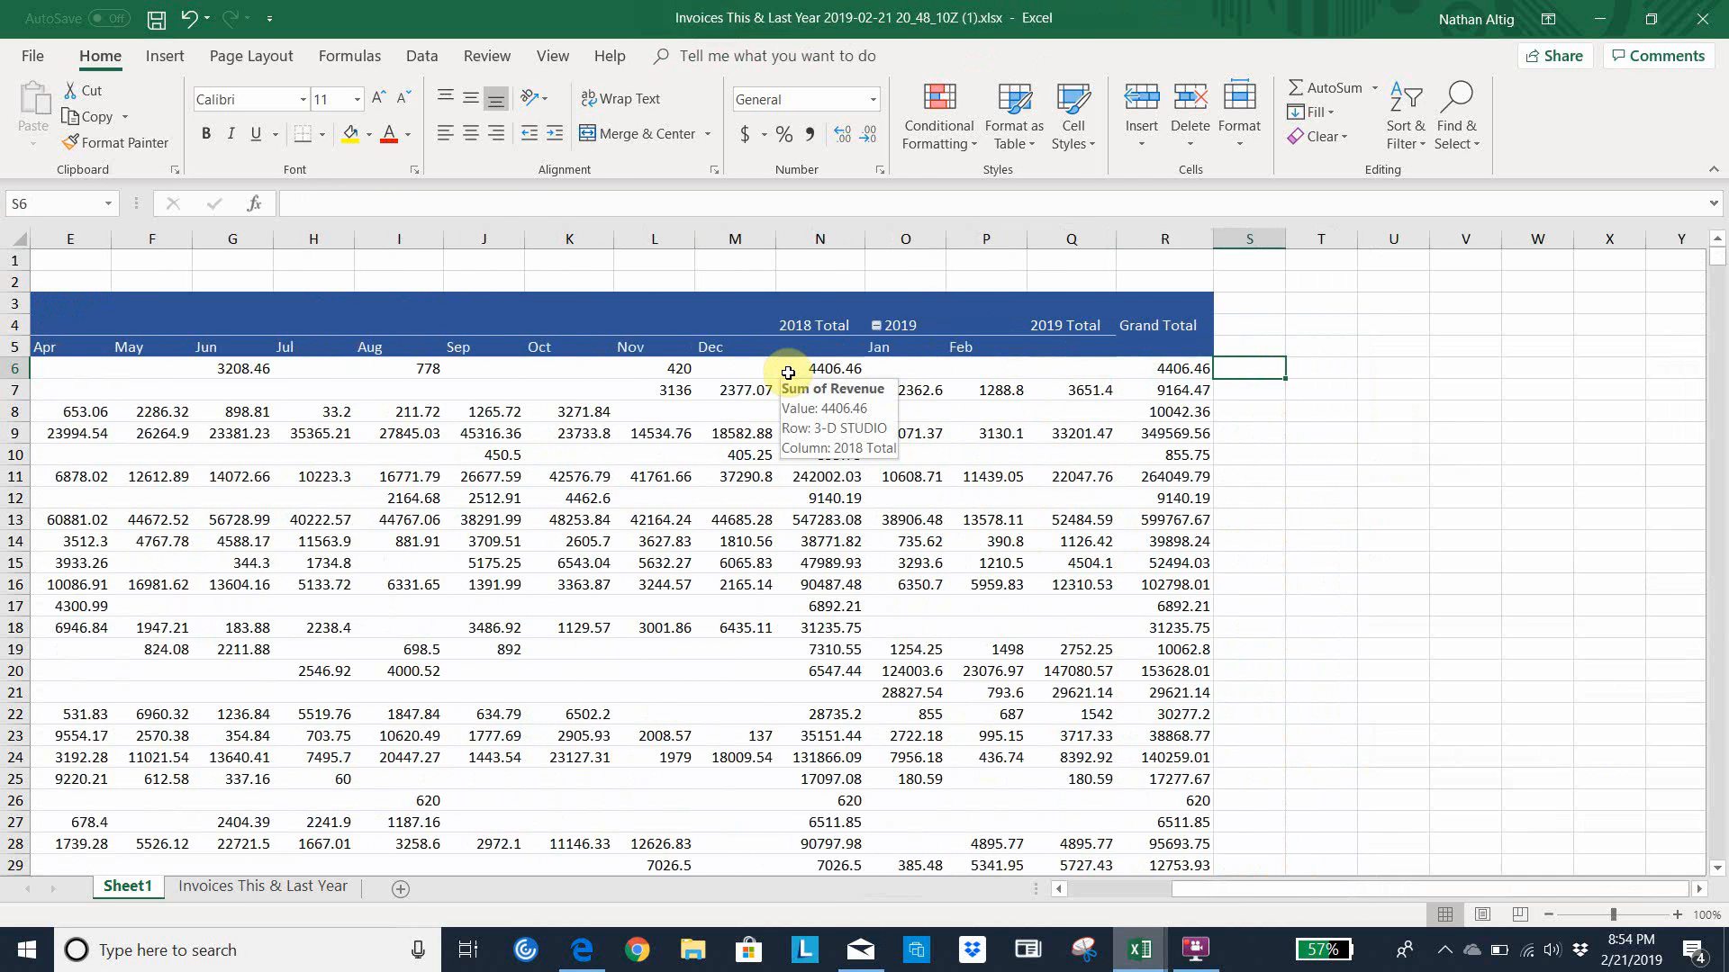
# Sort the customers by their 2018 Total revenue from largest to smallest
pyautogui.press('Left')
pyautogui.press('Left')
pyautogui.press('Left')
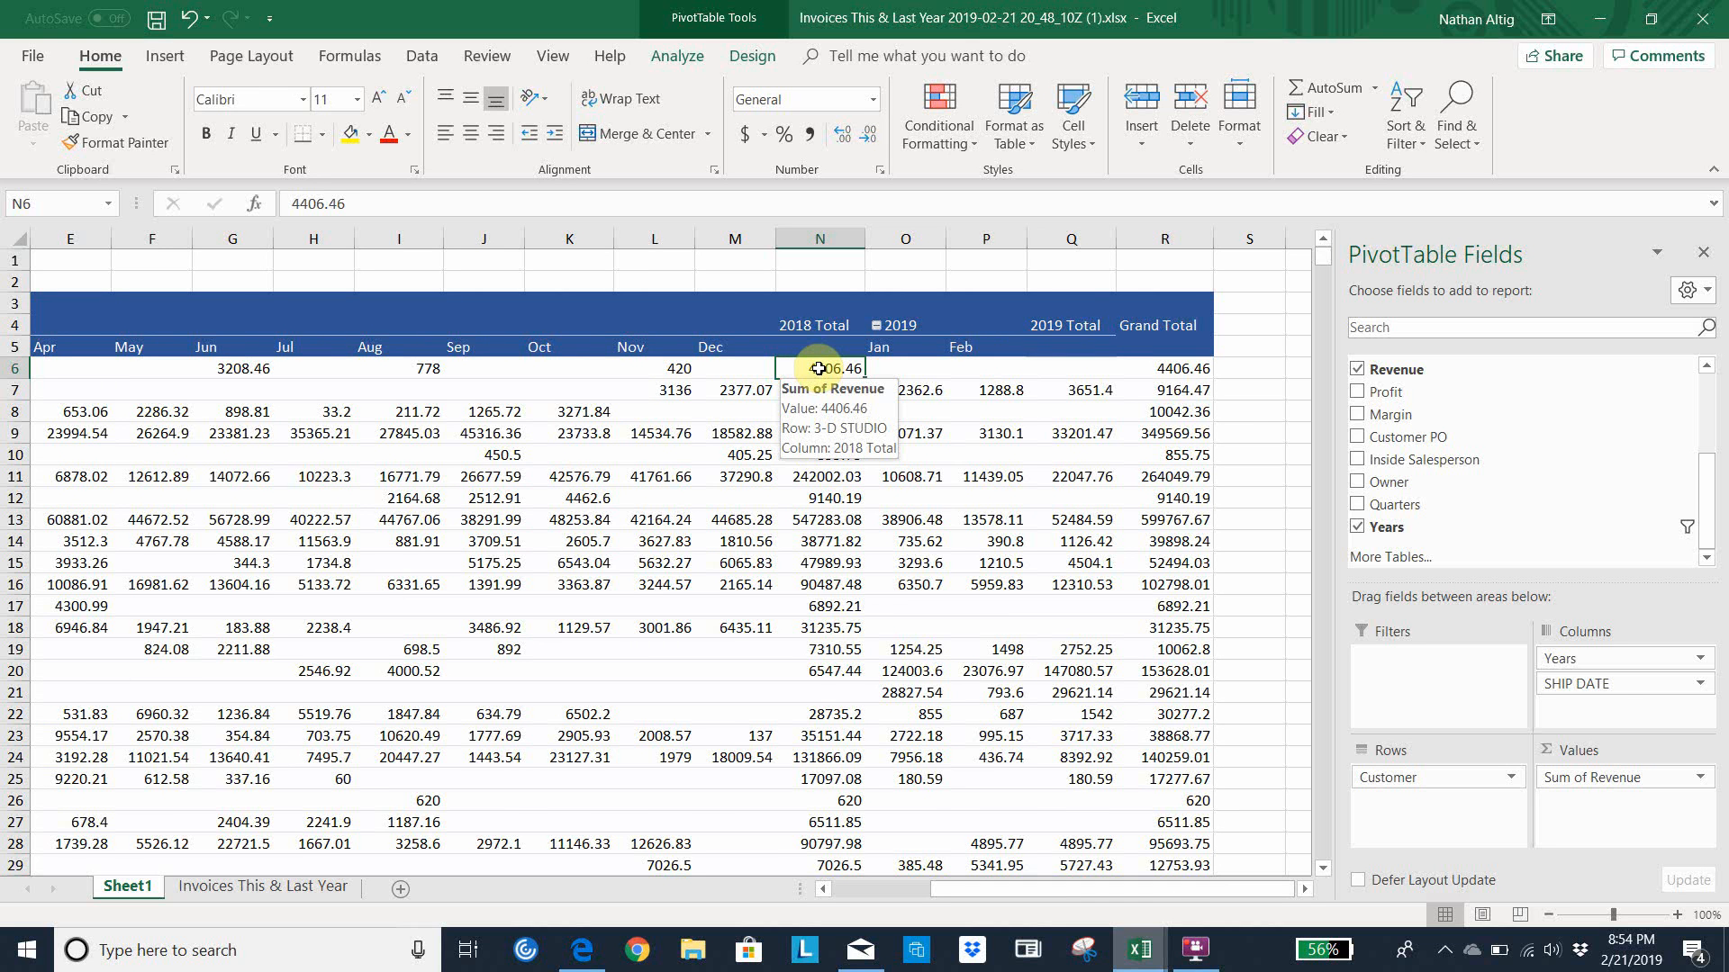
pyautogui.rightClick(818, 369)
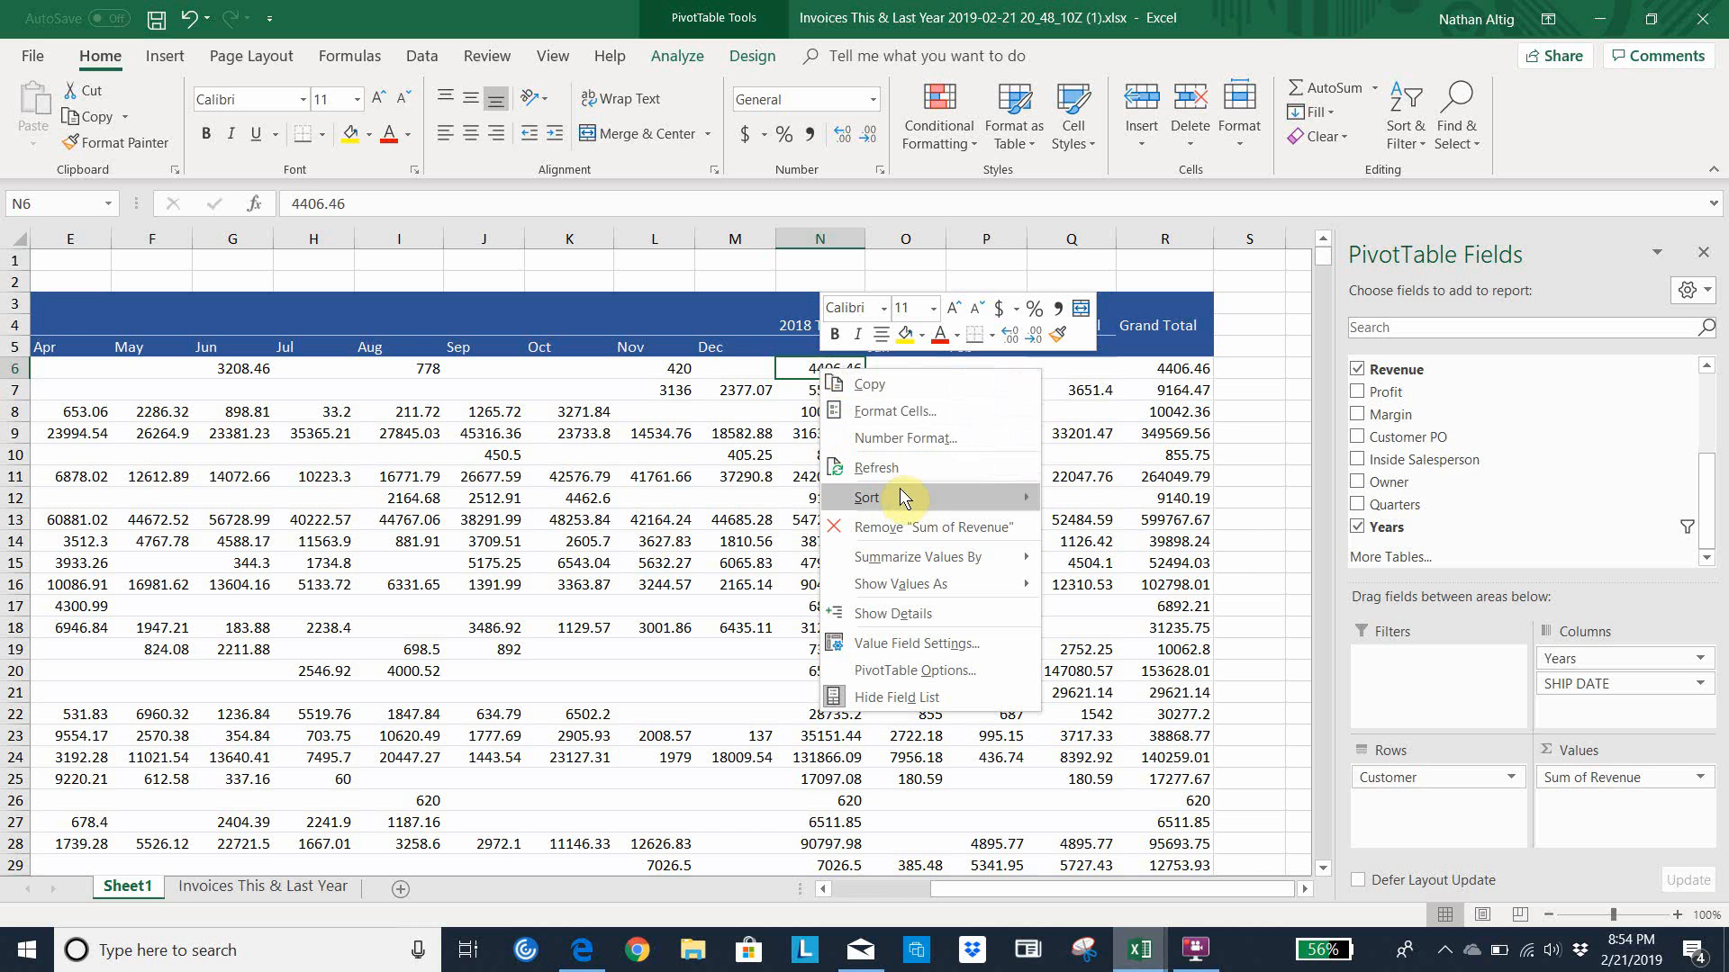
pyautogui.moveTo(888, 497)
pyautogui.click(1098, 526)
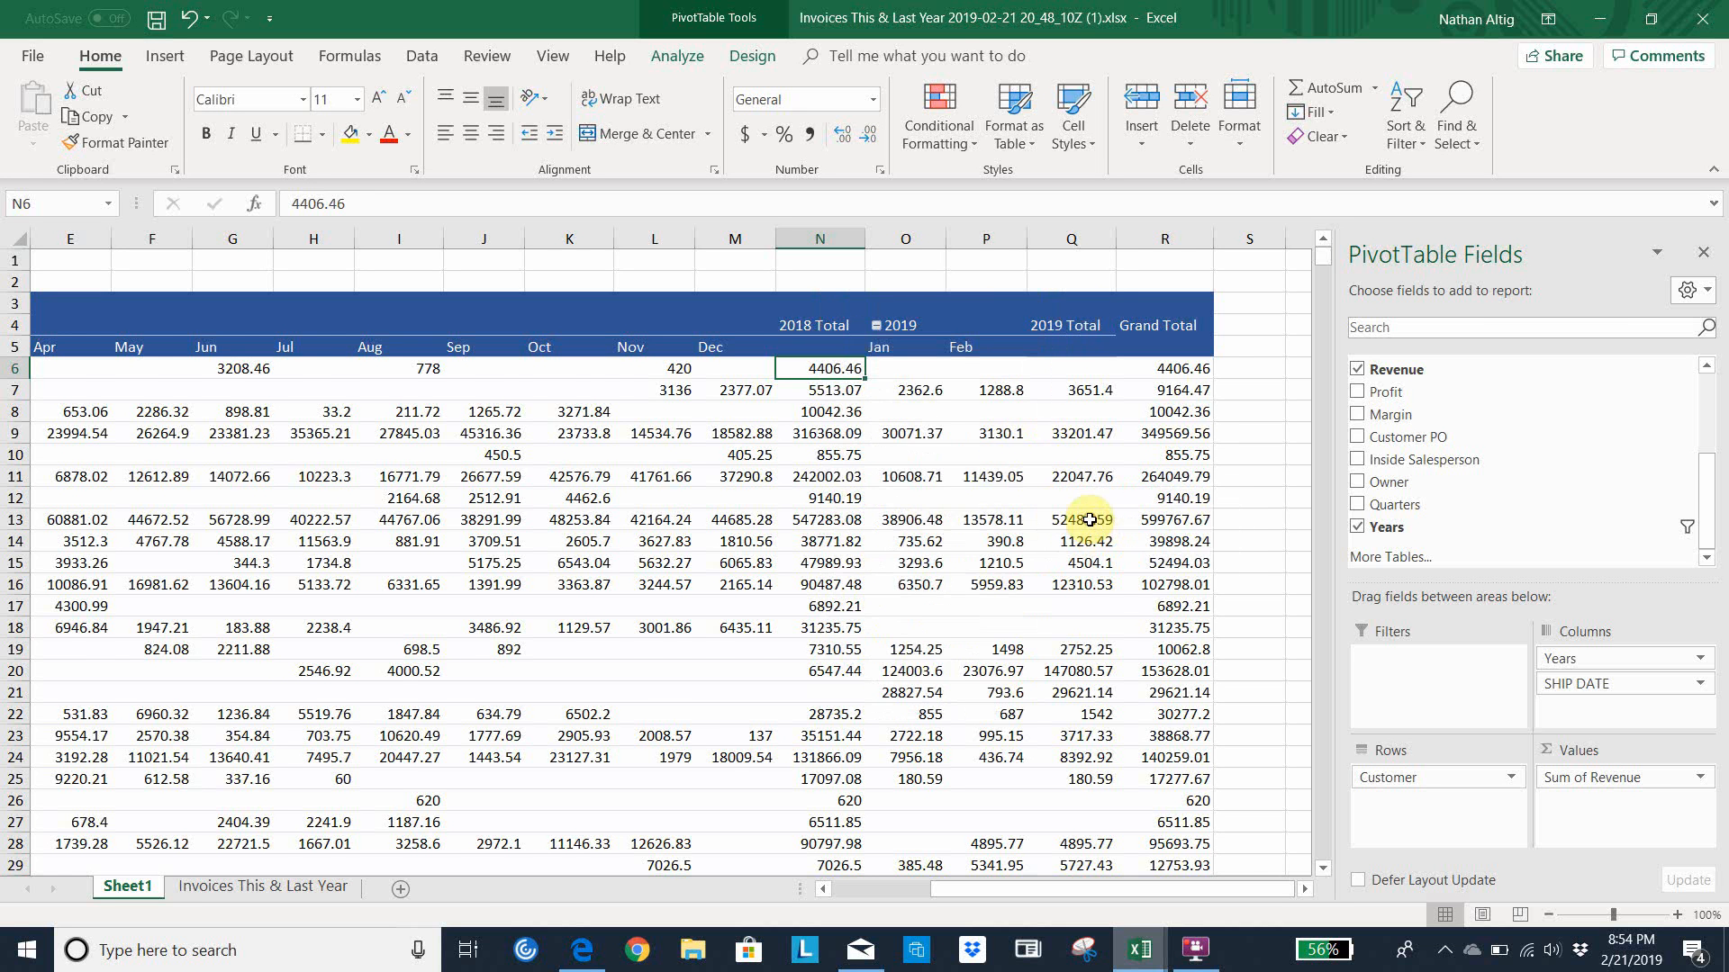
# Review the top customer's 2018 monthly revenue in the sorted pivot table, back to the customer name
pyautogui.click(584, 370)
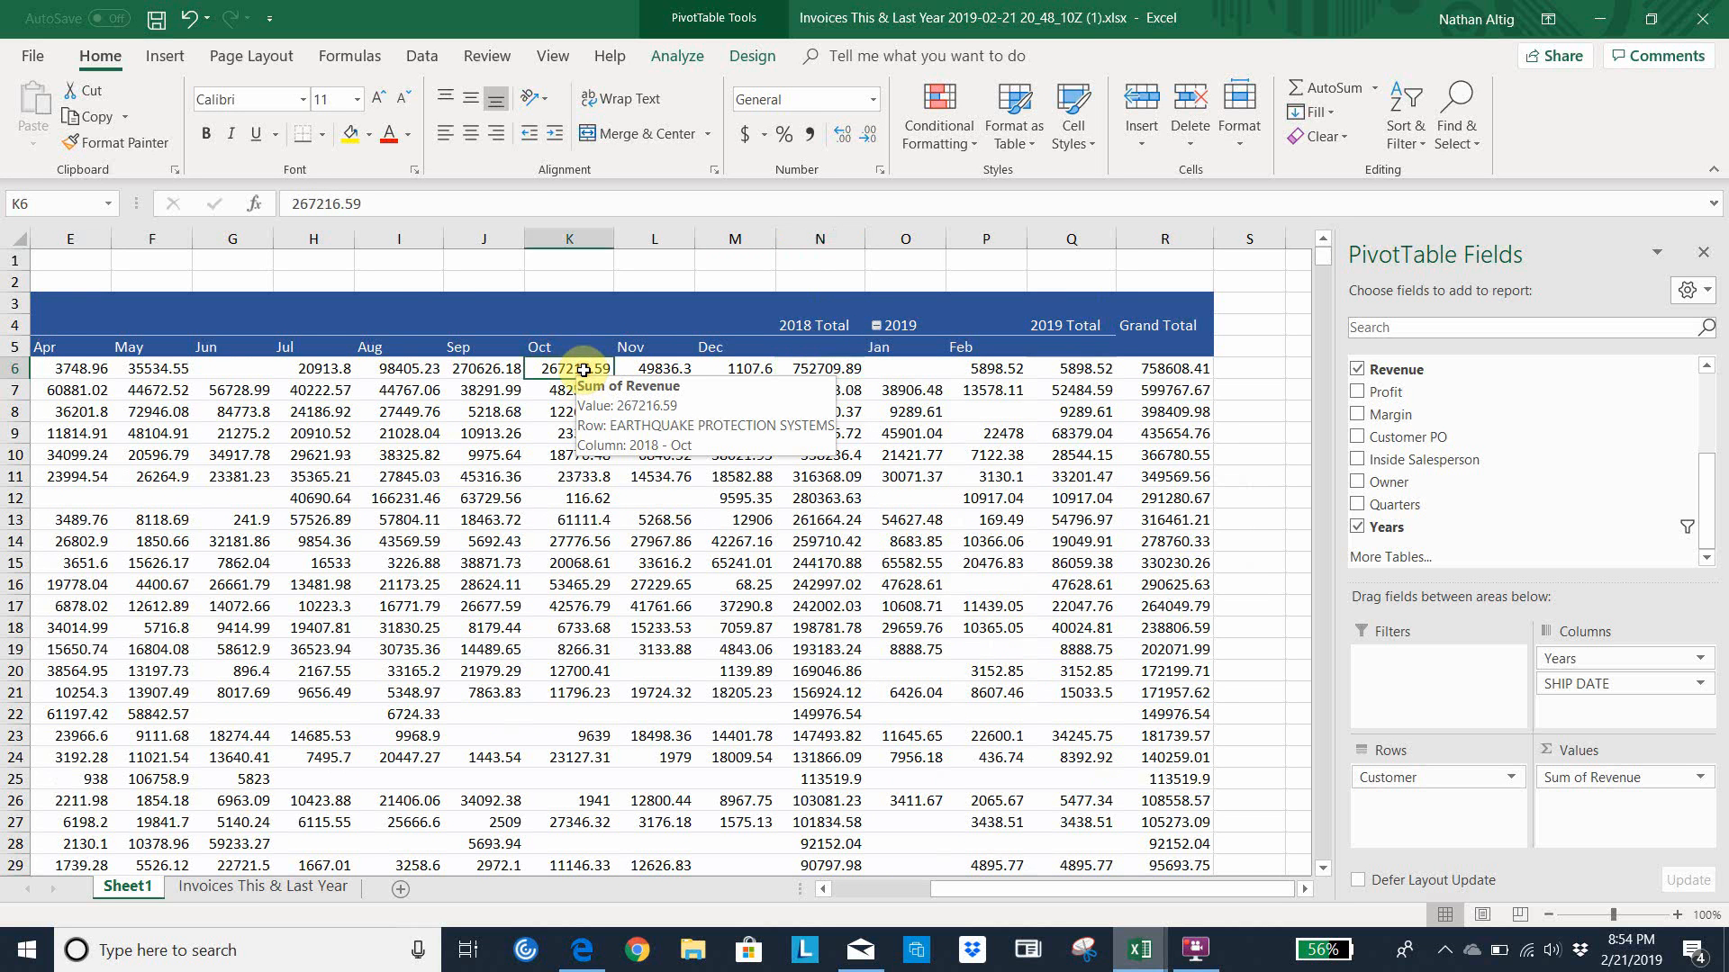
pyautogui.press('Left')
pyautogui.press('Left')
pyautogui.press('Left')
pyautogui.press('Left')
pyautogui.press('Left')
pyautogui.press('Left')
pyautogui.press('Left')
pyautogui.press('Left')
pyautogui.press('Left')
pyautogui.press('Left')
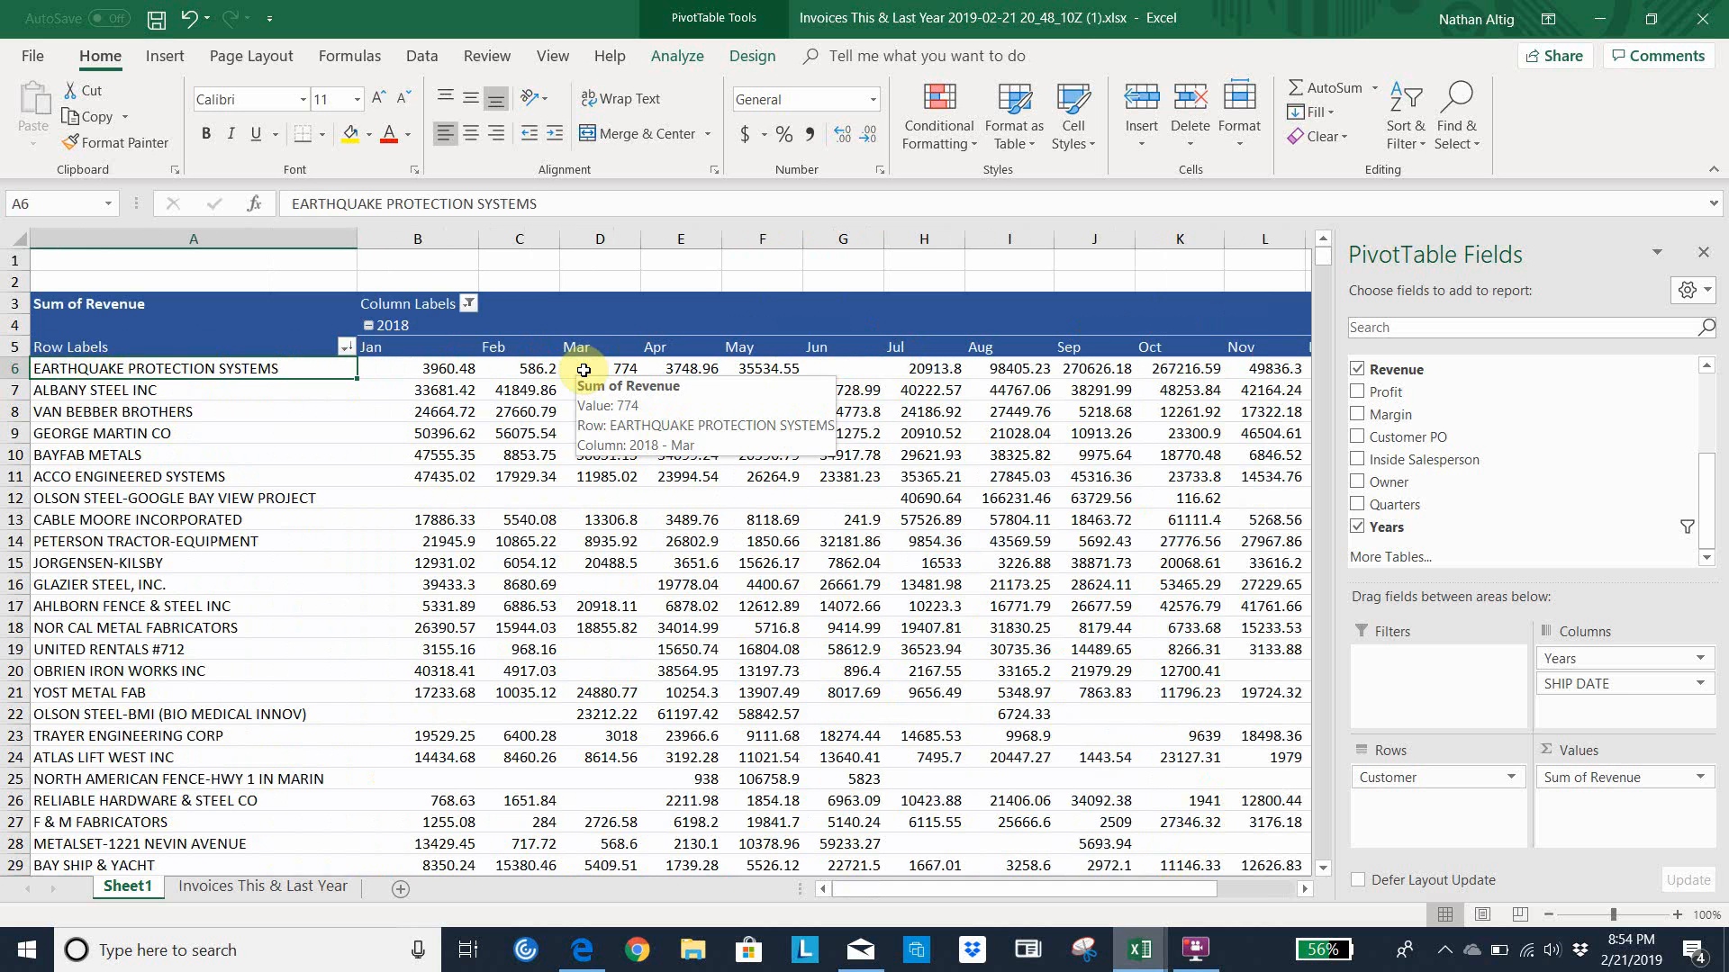
pyautogui.press('Down')
pyautogui.press('Down')
pyautogui.press('Down')
pyautogui.press('Down')
pyautogui.press('Down')
pyautogui.press('Down')
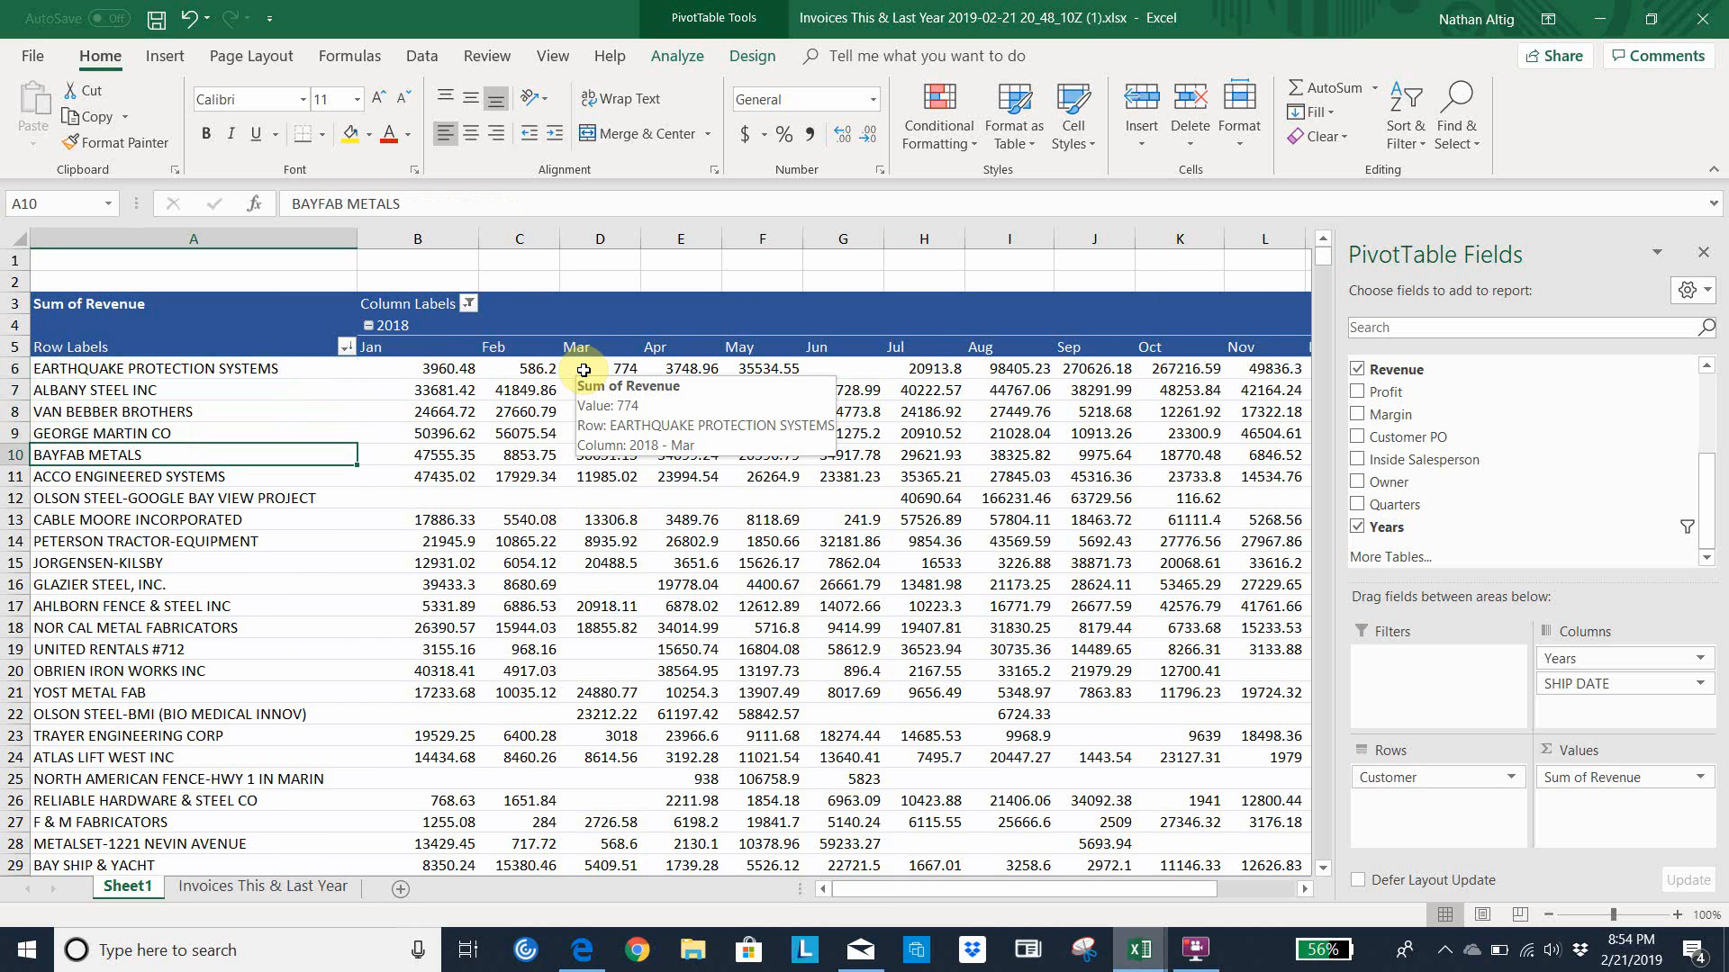
# Format the pivot table's revenue columns B through R as Accounting currency with no decimal places
pyautogui.moveTo(434, 237); pyautogui.dragTo(1166, 320)
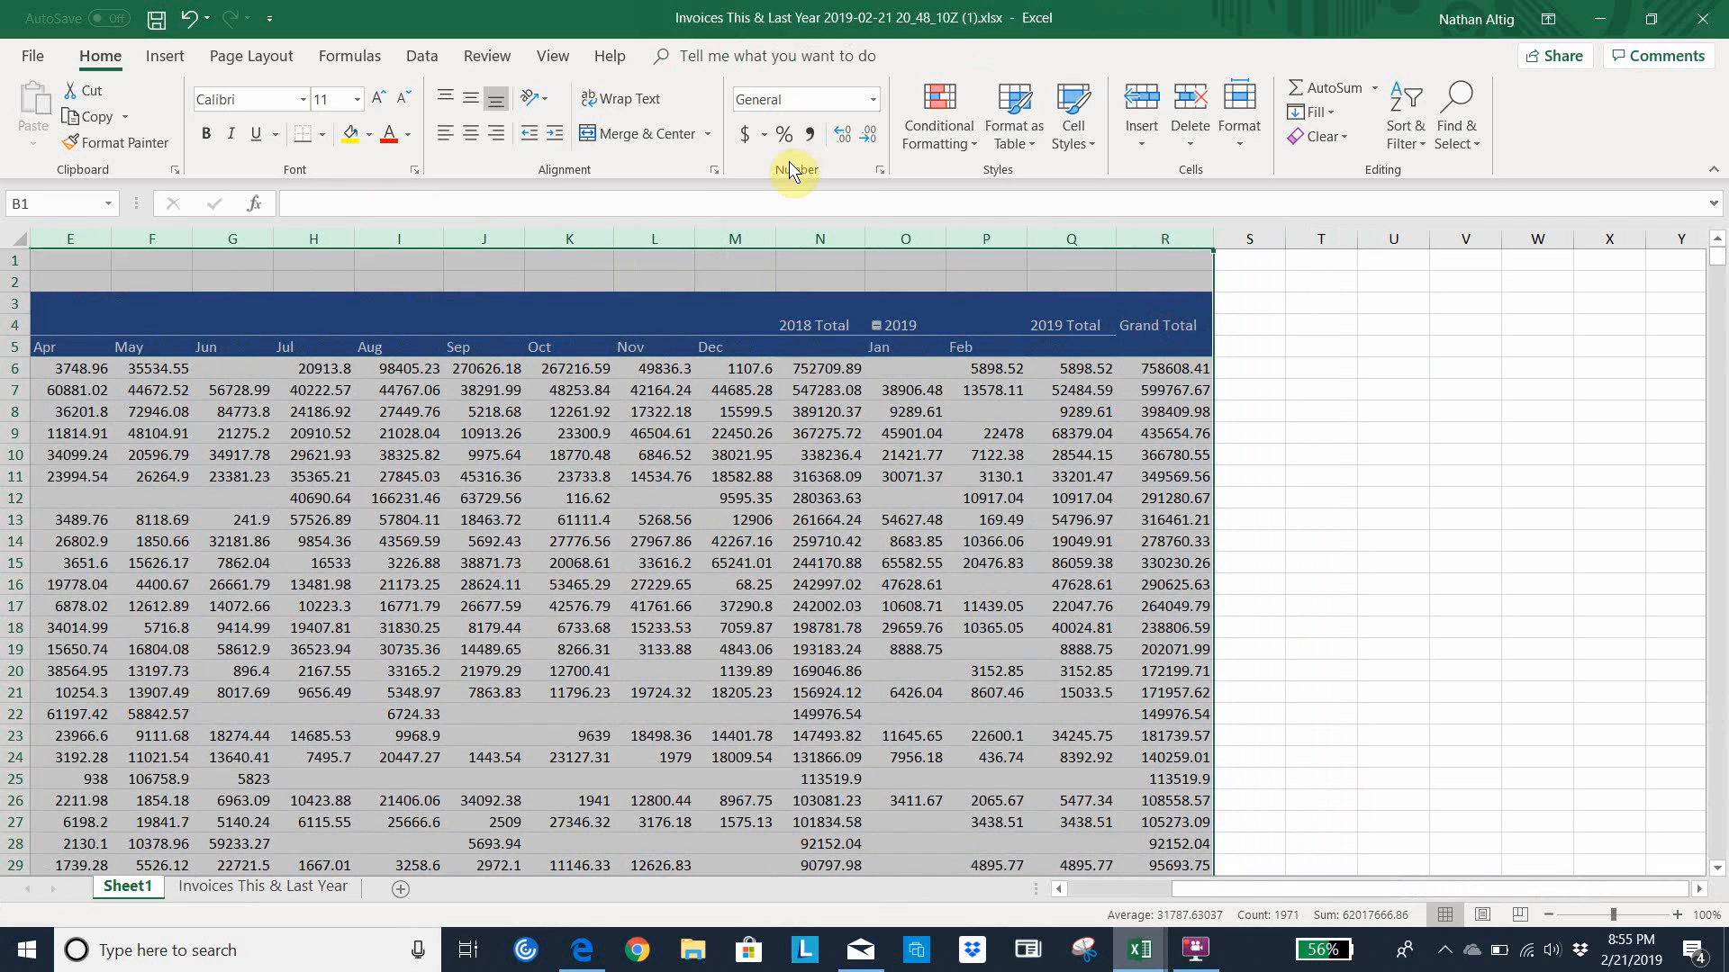
pyautogui.click(749, 136)
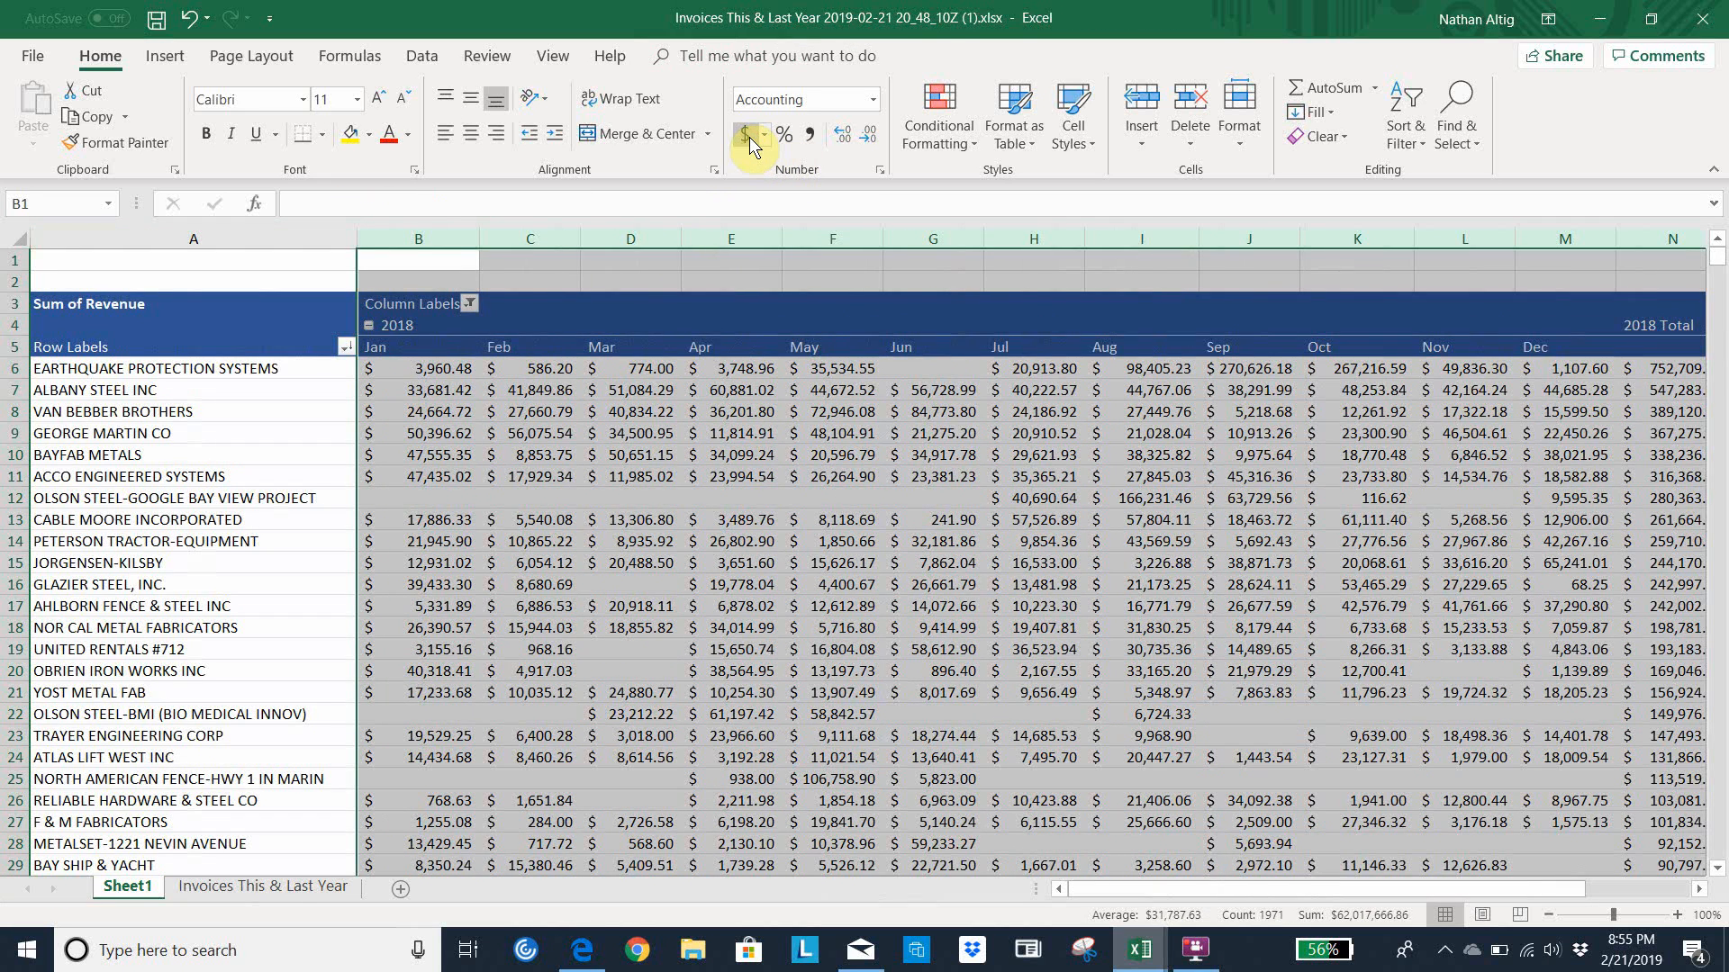
pyautogui.click(869, 142)
pyautogui.click(870, 143)
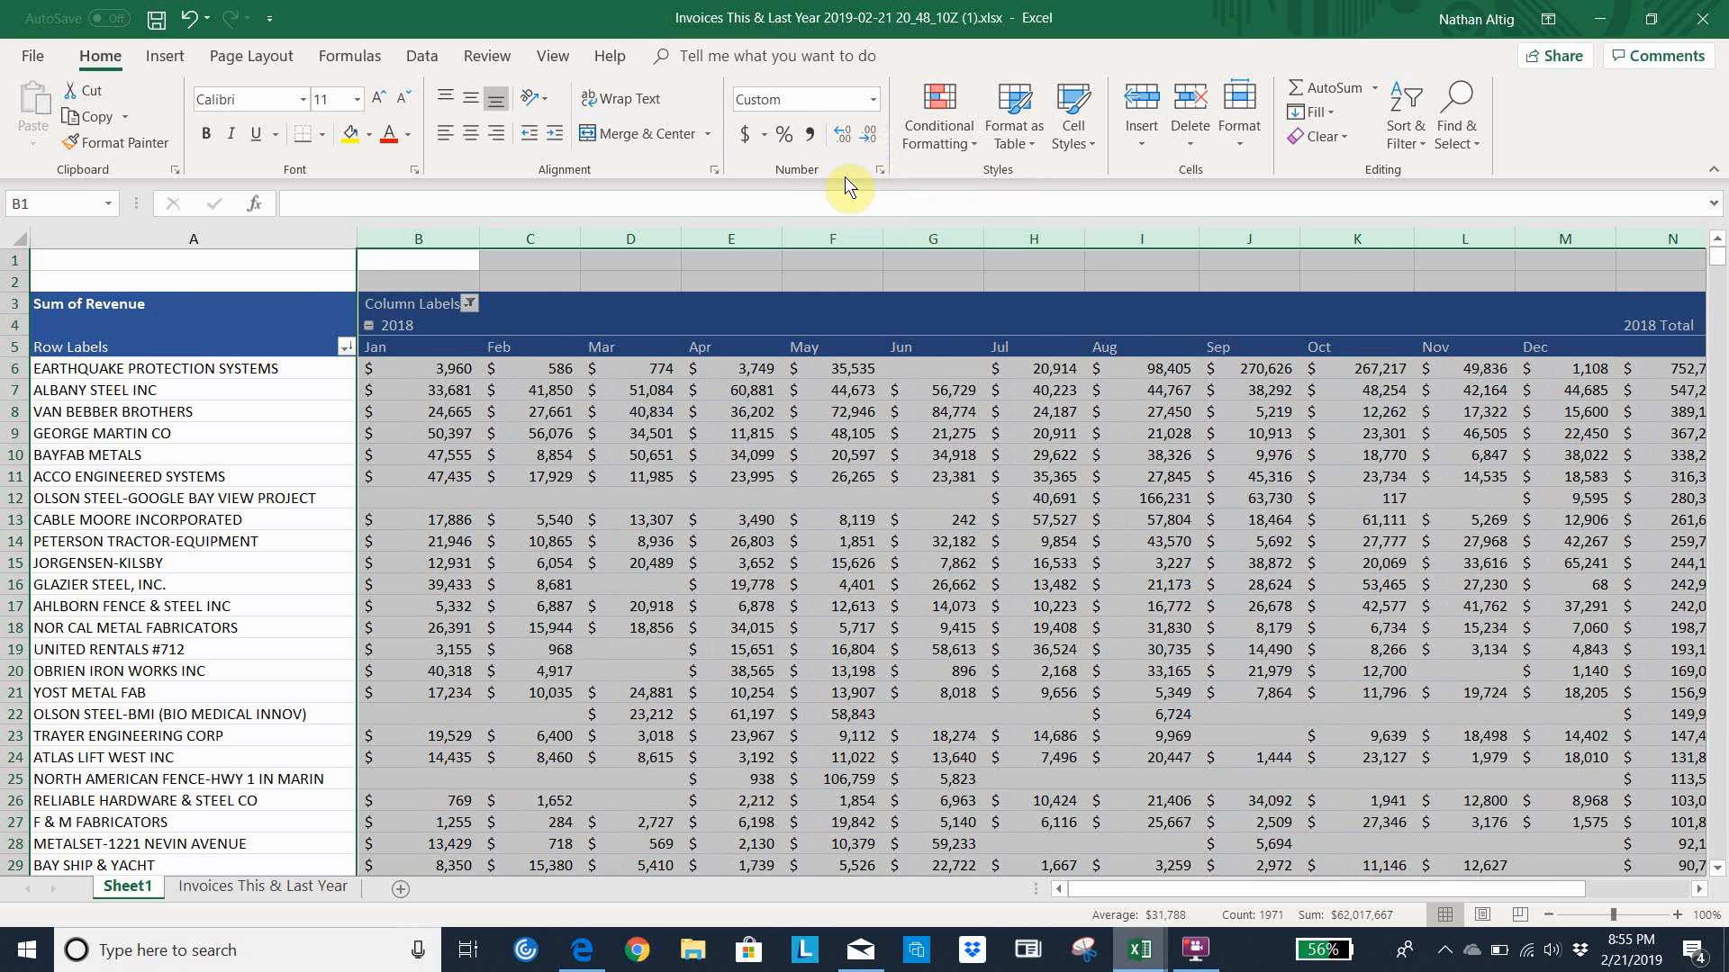
# Auto-fit the widths of revenue columns B through R and narrow the January 2018 column further
pyautogui.doubleClick(779, 240)
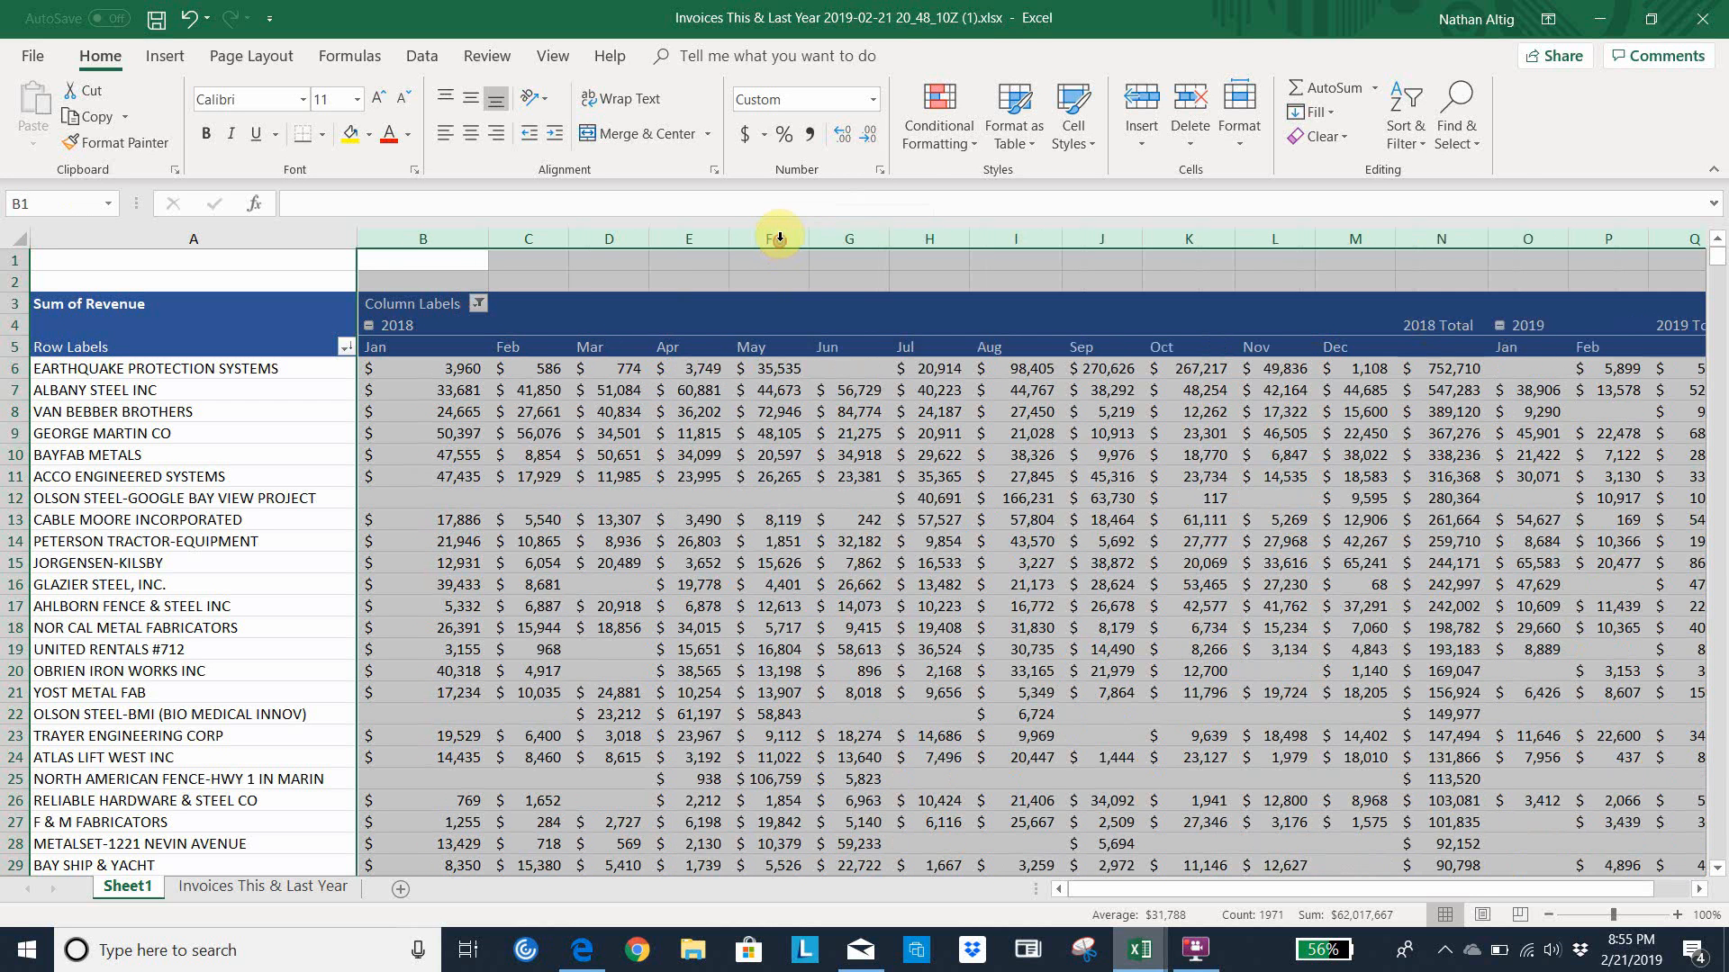
pyautogui.click(704, 477)
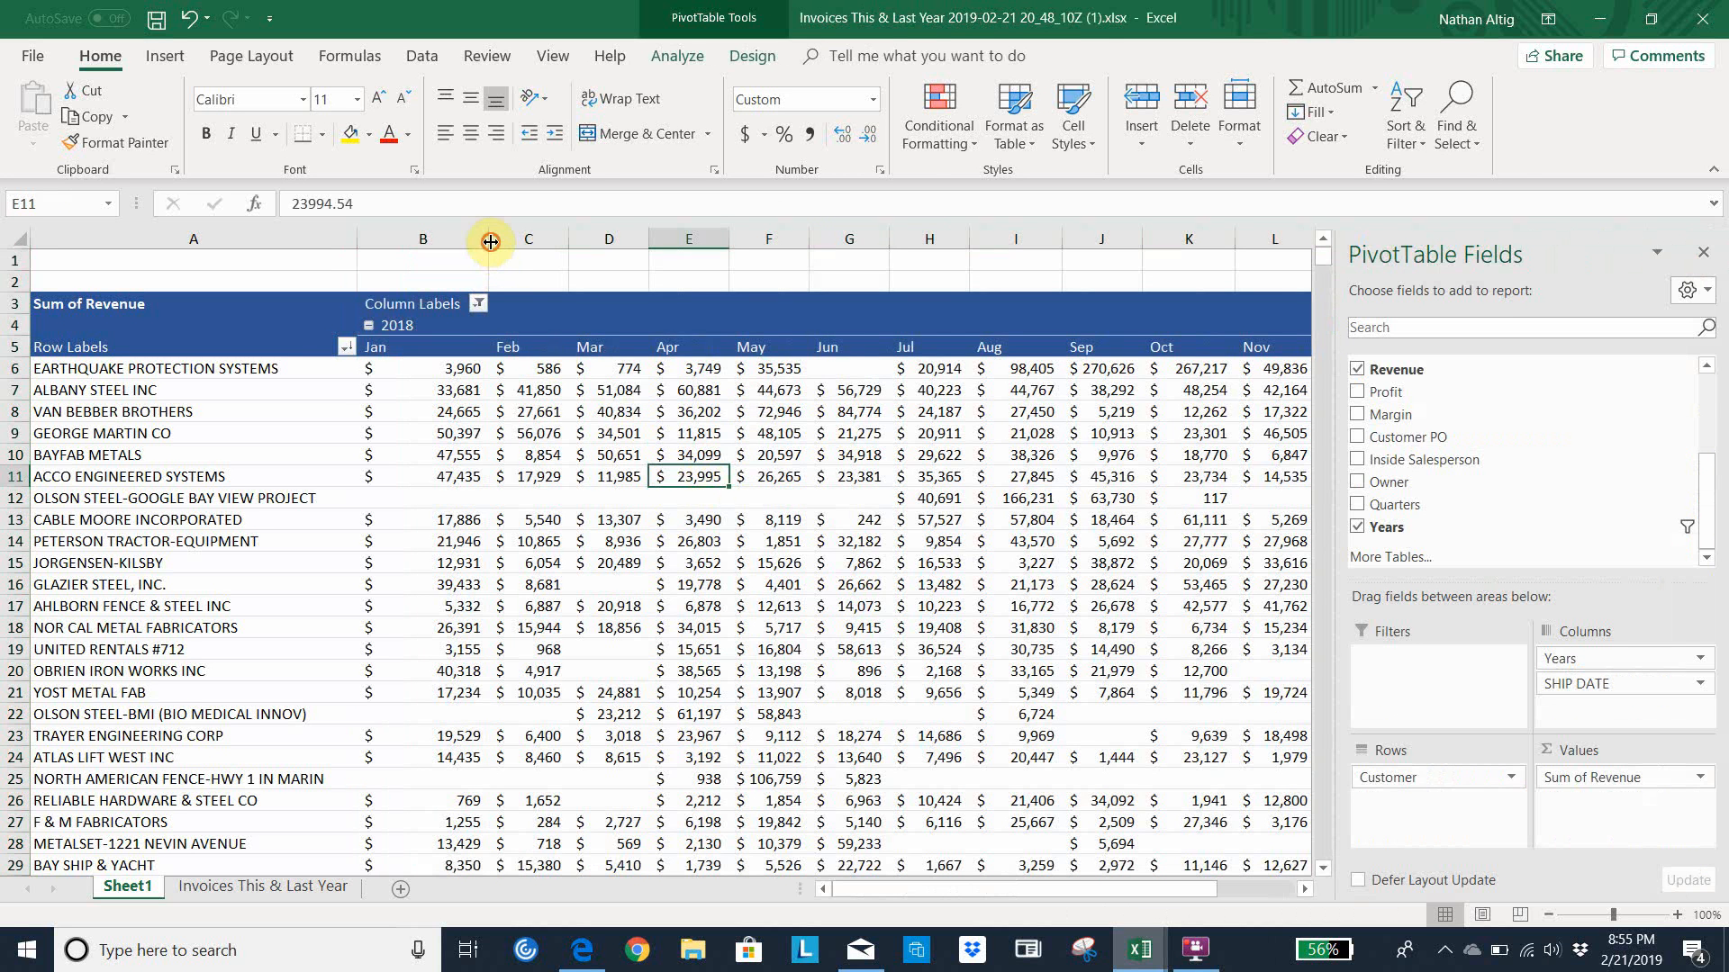
pyautogui.moveTo(490, 241); pyautogui.dragTo(440, 241)
# Follow the top customer's monthly revenue from January 2018 across to its February 2019 figure
pyautogui.click(524, 405)
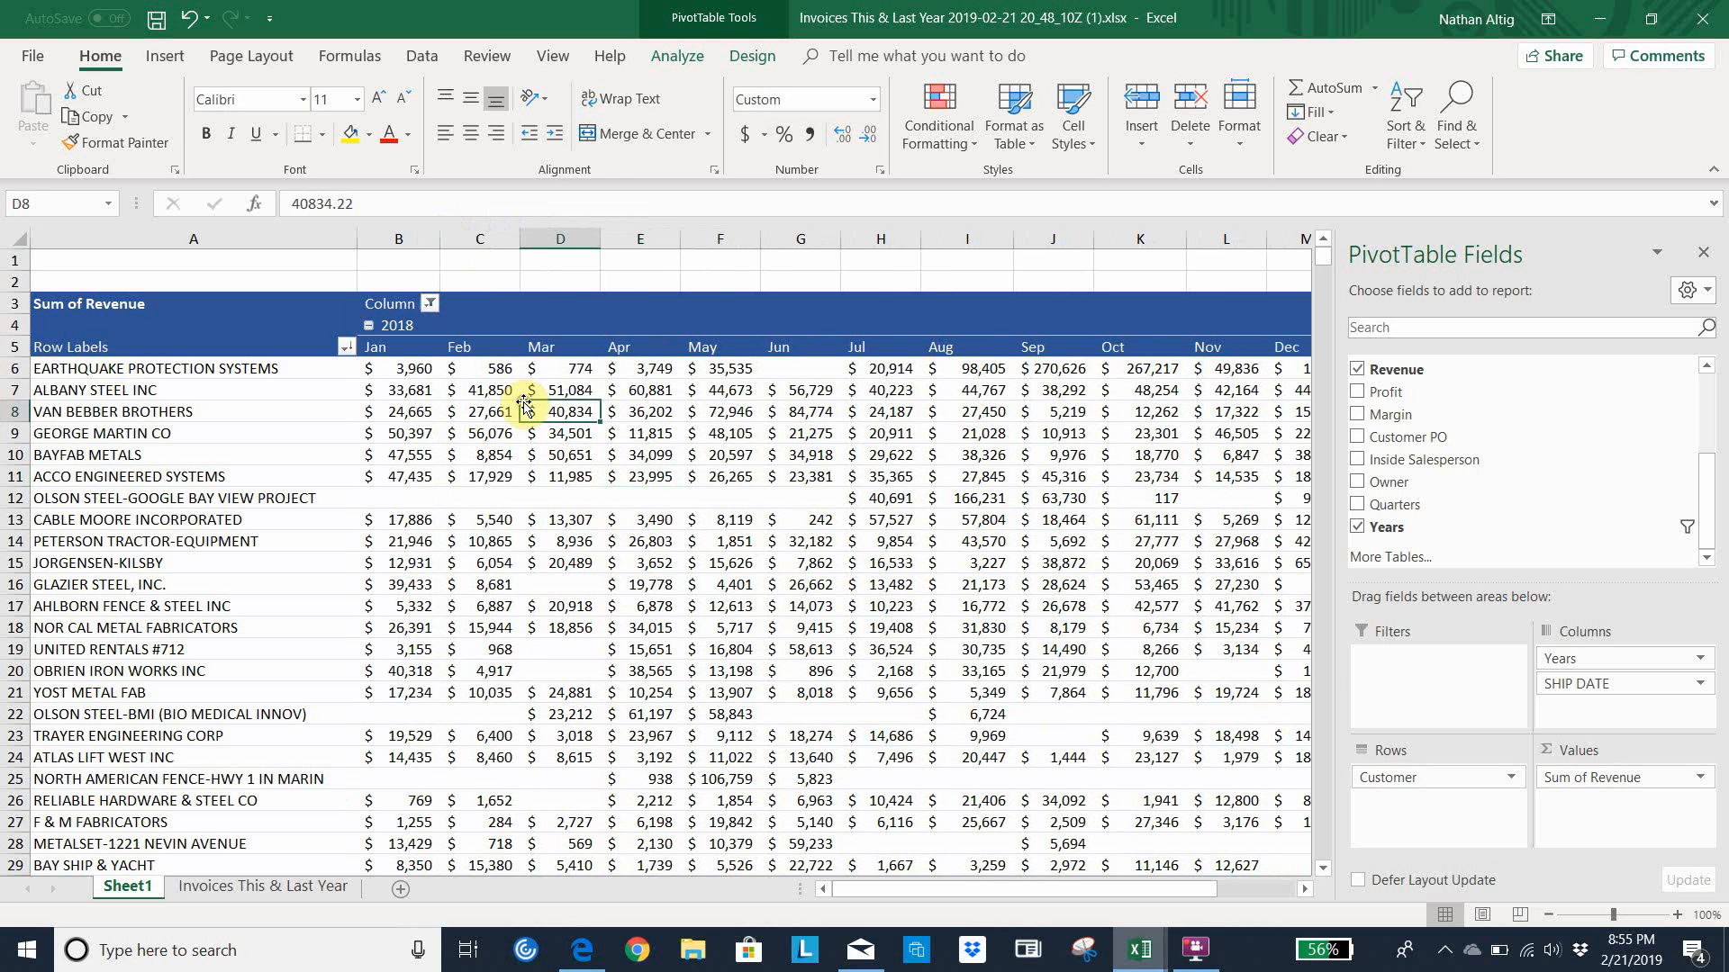
pyautogui.press('Up')
pyautogui.press('Up')
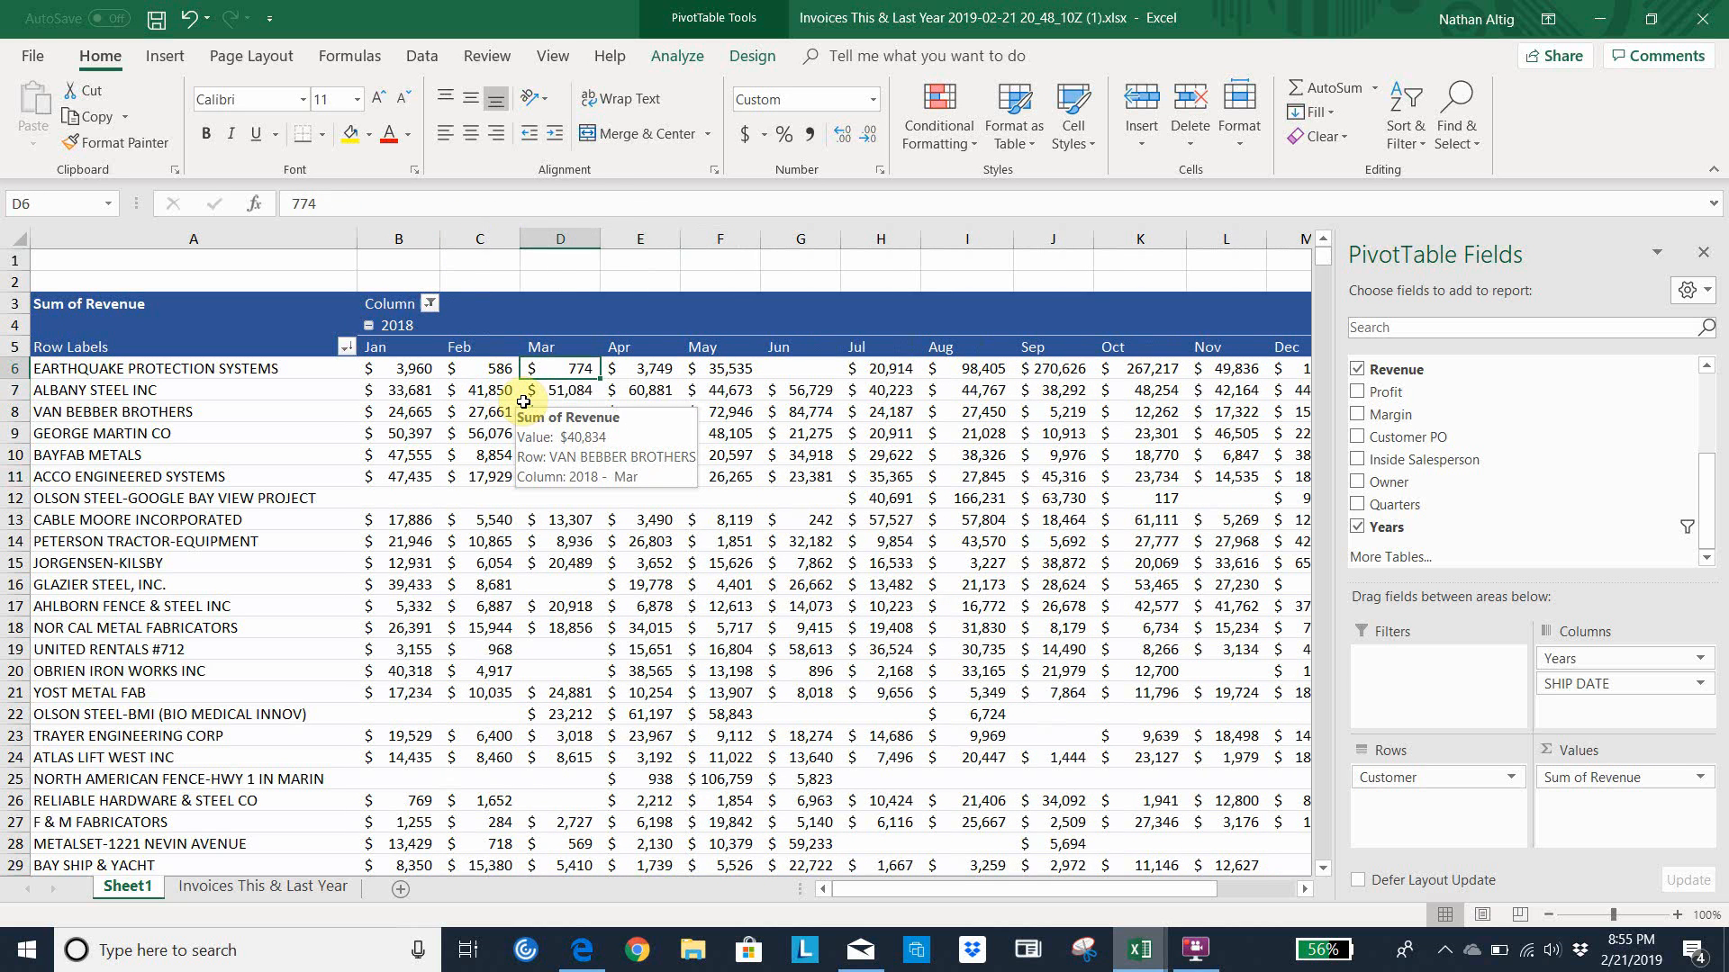
pyautogui.press('Left')
pyautogui.press('Left')
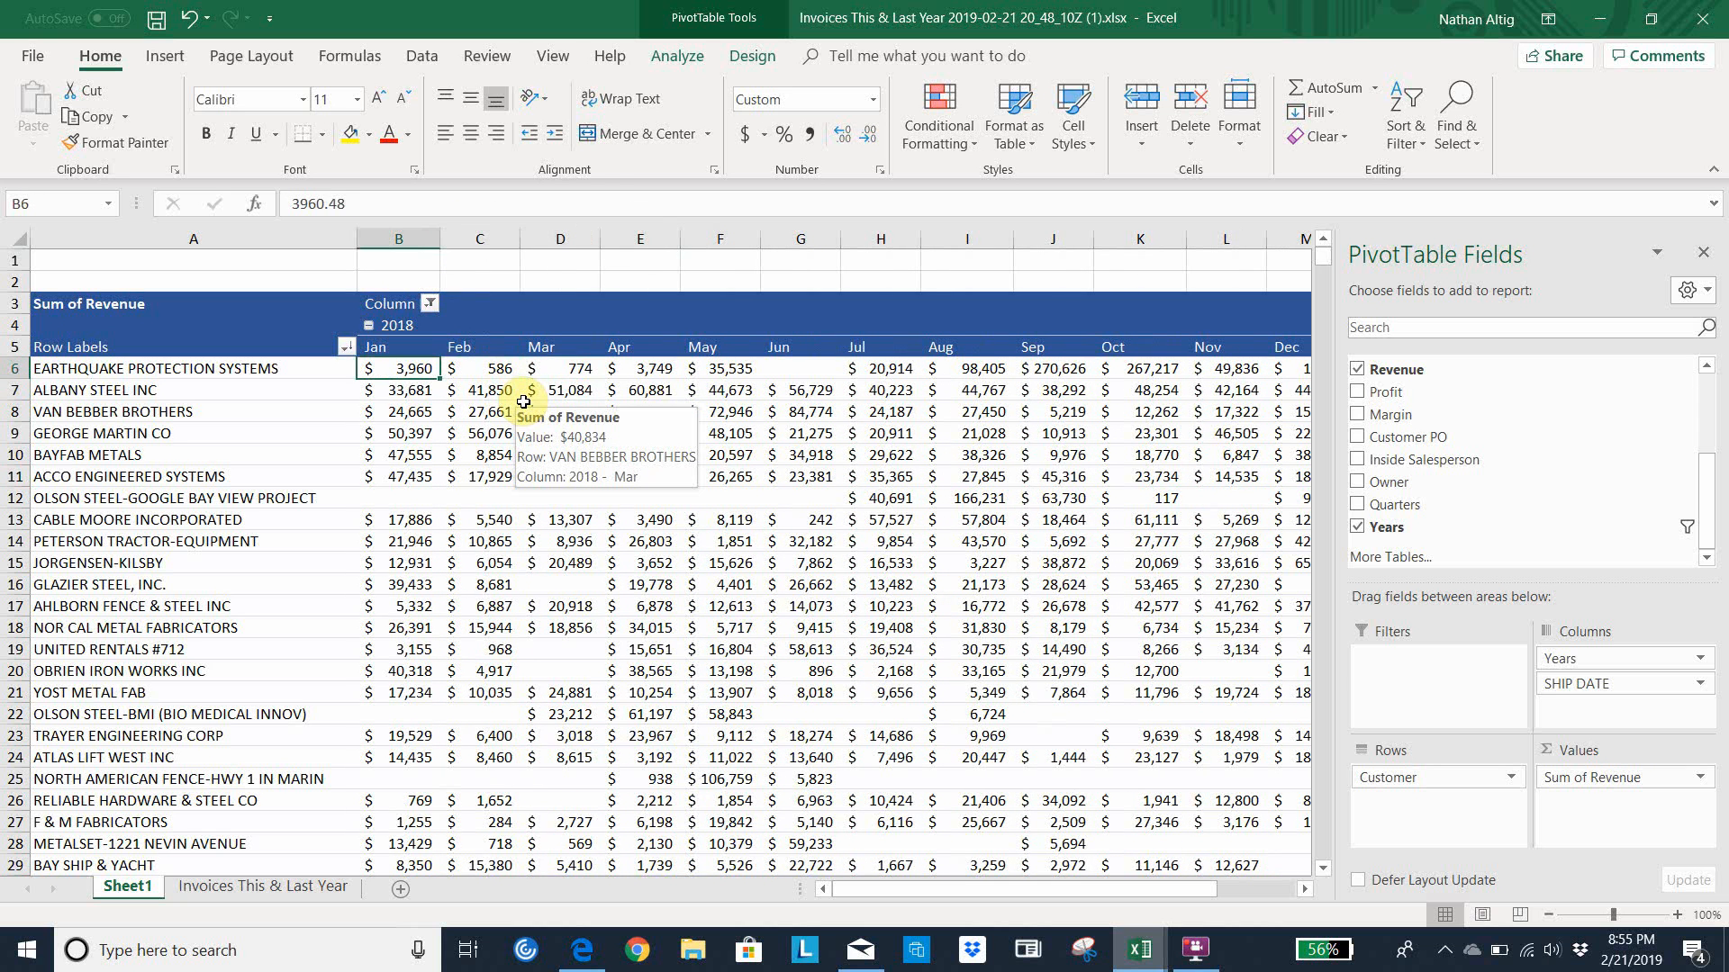
pyautogui.press('Right')
pyautogui.press('Right')
pyautogui.press('Right')
pyautogui.press('Right')
pyautogui.press('Right')
pyautogui.press('Right')
pyautogui.press('Right')
pyautogui.press('Right')
pyautogui.press('Right')
pyautogui.press('Right')
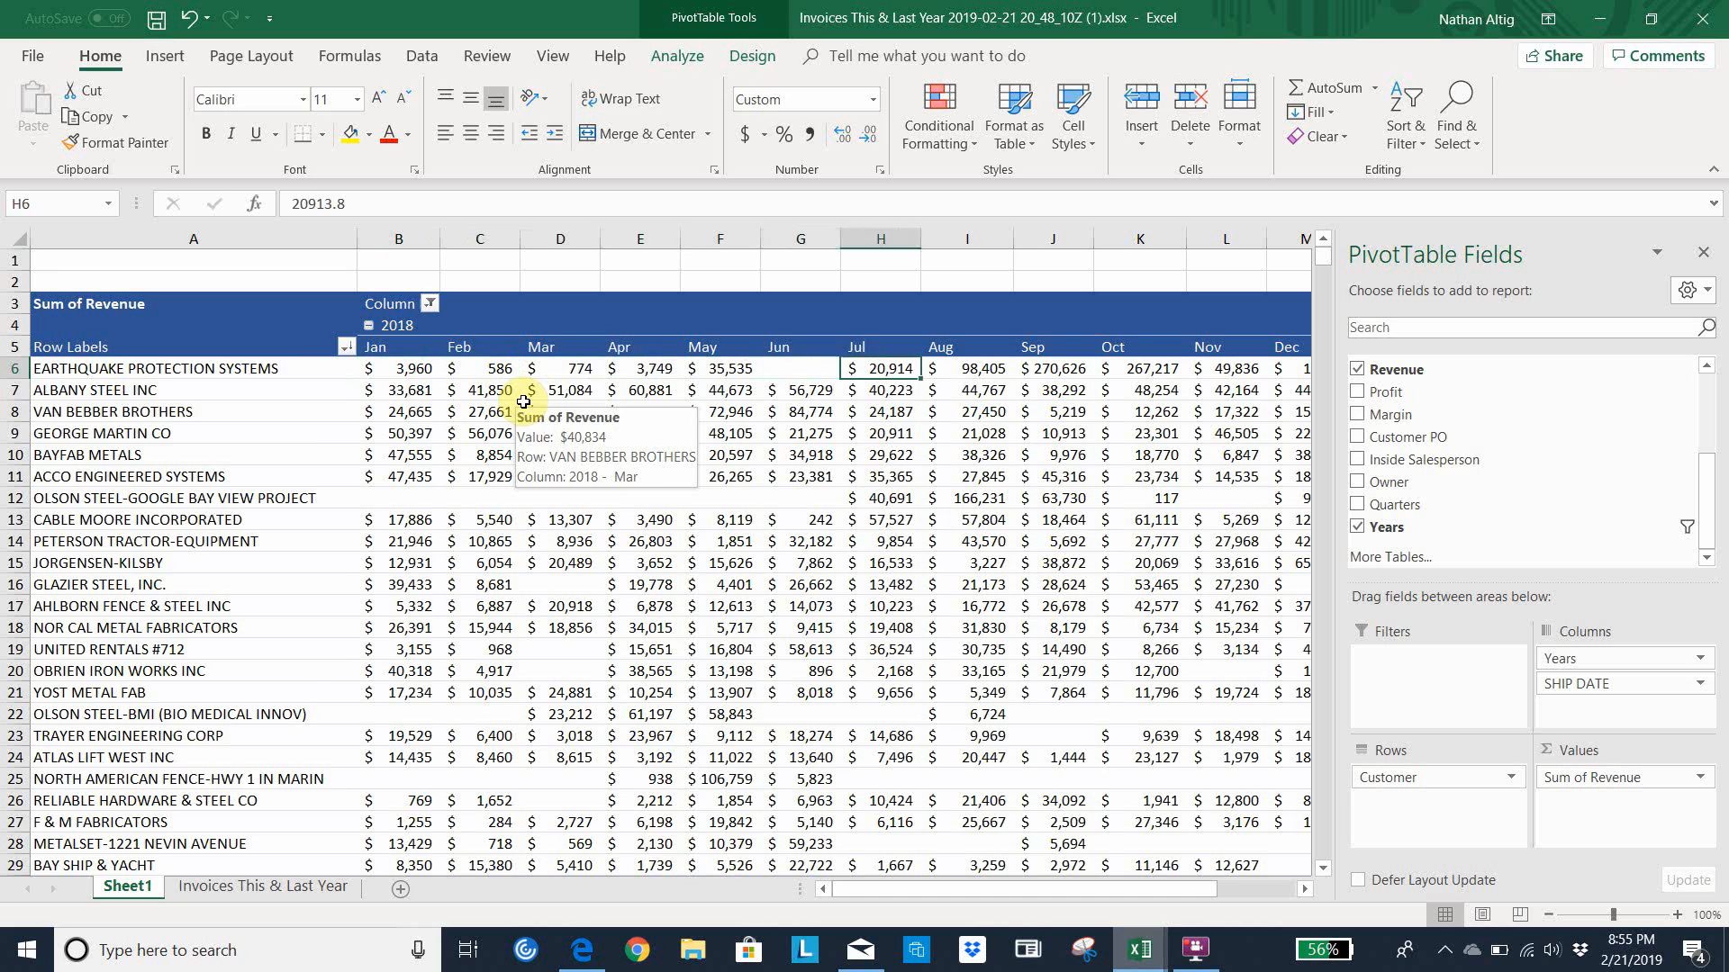
pyautogui.press('Right')
pyautogui.press('Right')
pyautogui.press('Right')
pyautogui.press('Right')
pyautogui.press('Right')
pyautogui.press('Right')
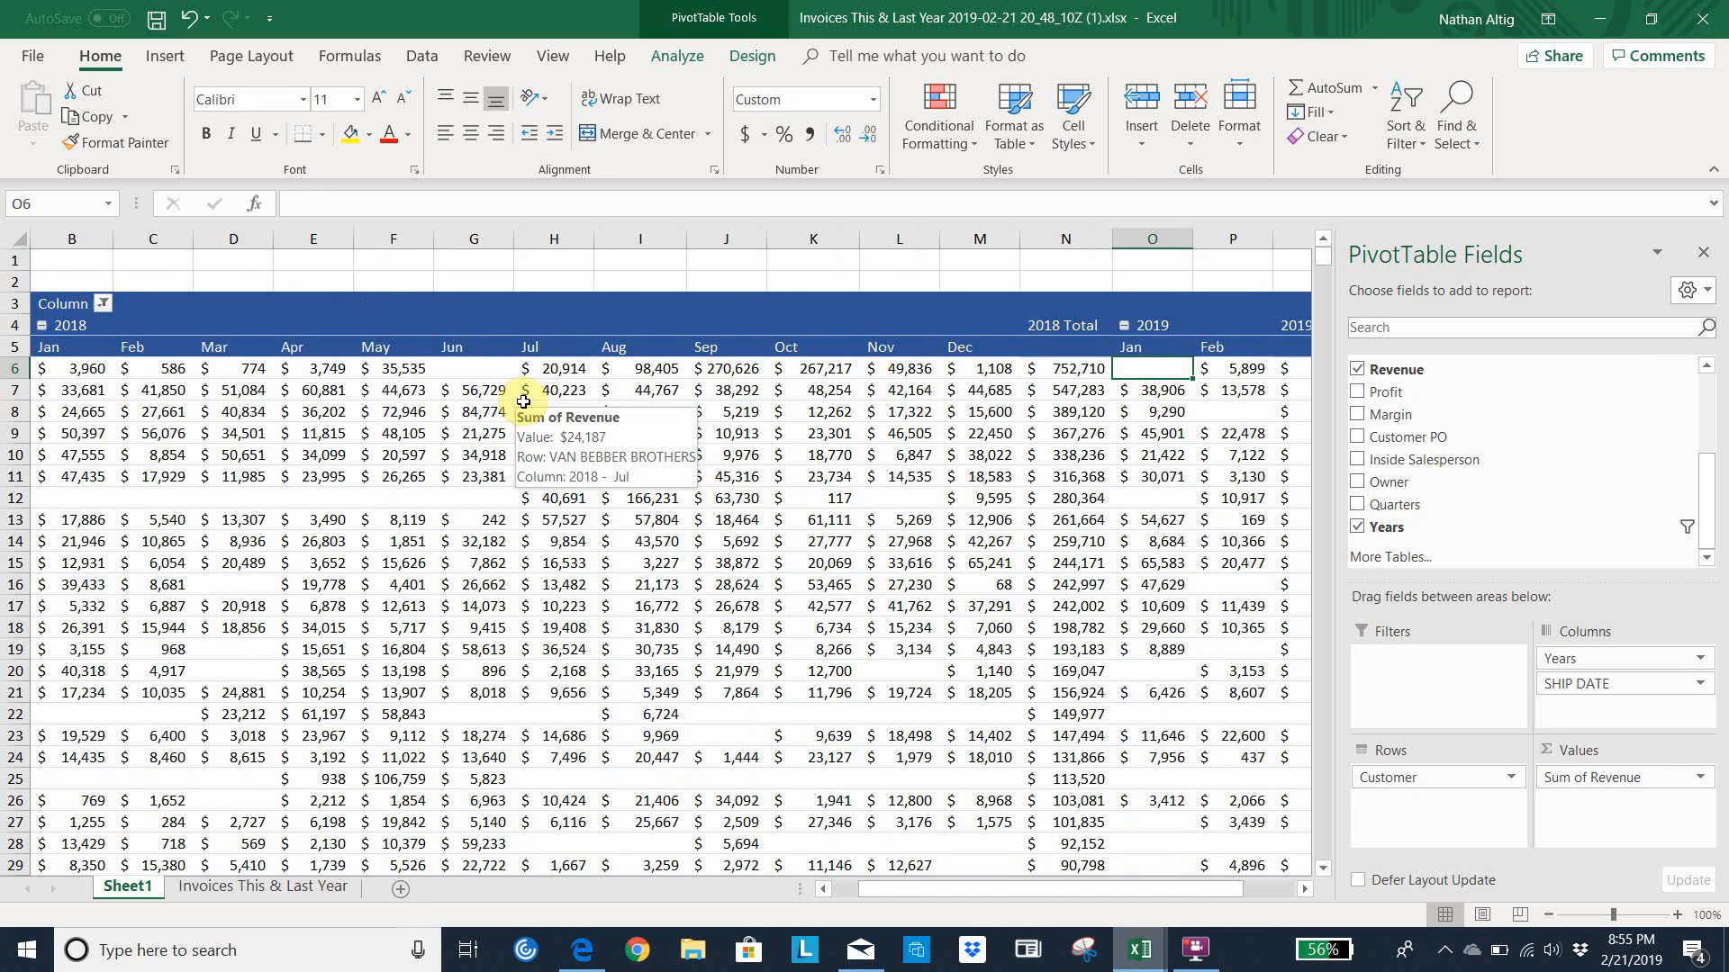
pyautogui.press('Right')
pyautogui.press('Left')
pyautogui.press('Left')
pyautogui.press('Left')
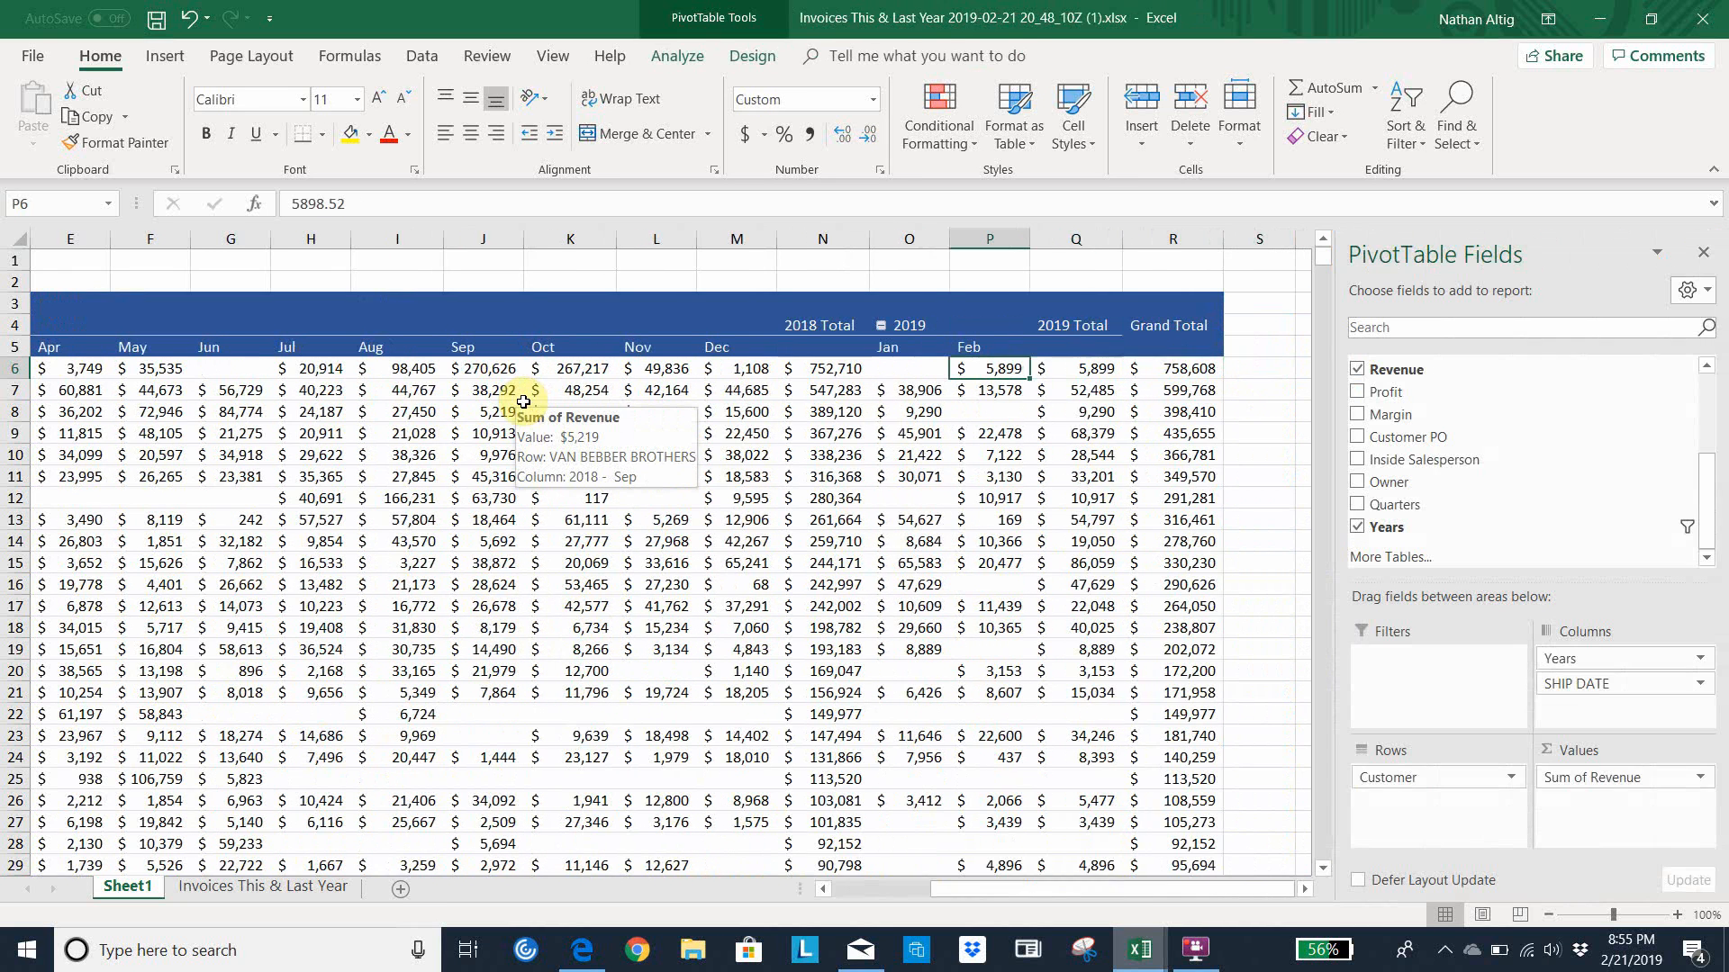
pyautogui.press('Left')
pyautogui.press('Right')
# Highlight the February 2019 revenue cells P8 and P13 with yellow fill
pyautogui.press('Down')
pyautogui.press('Down')
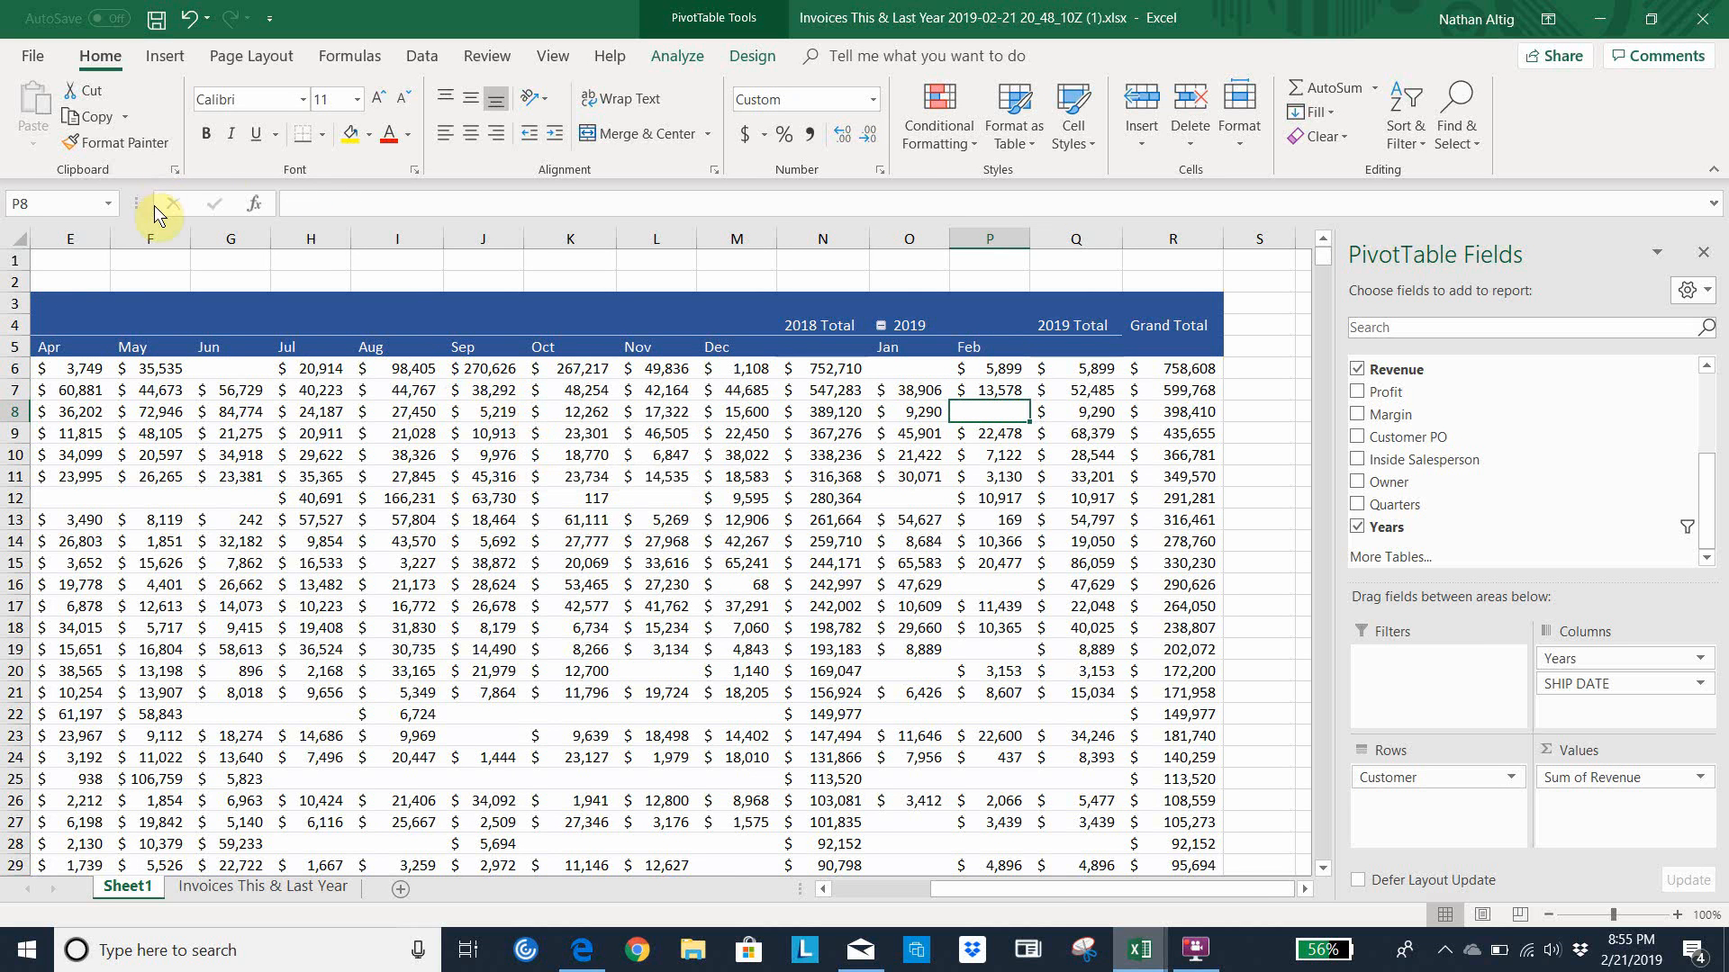
pyautogui.click(351, 134)
pyautogui.press('Down')
pyautogui.press('Down')
pyautogui.press('Down')
pyautogui.press('Down')
pyautogui.press('Down')
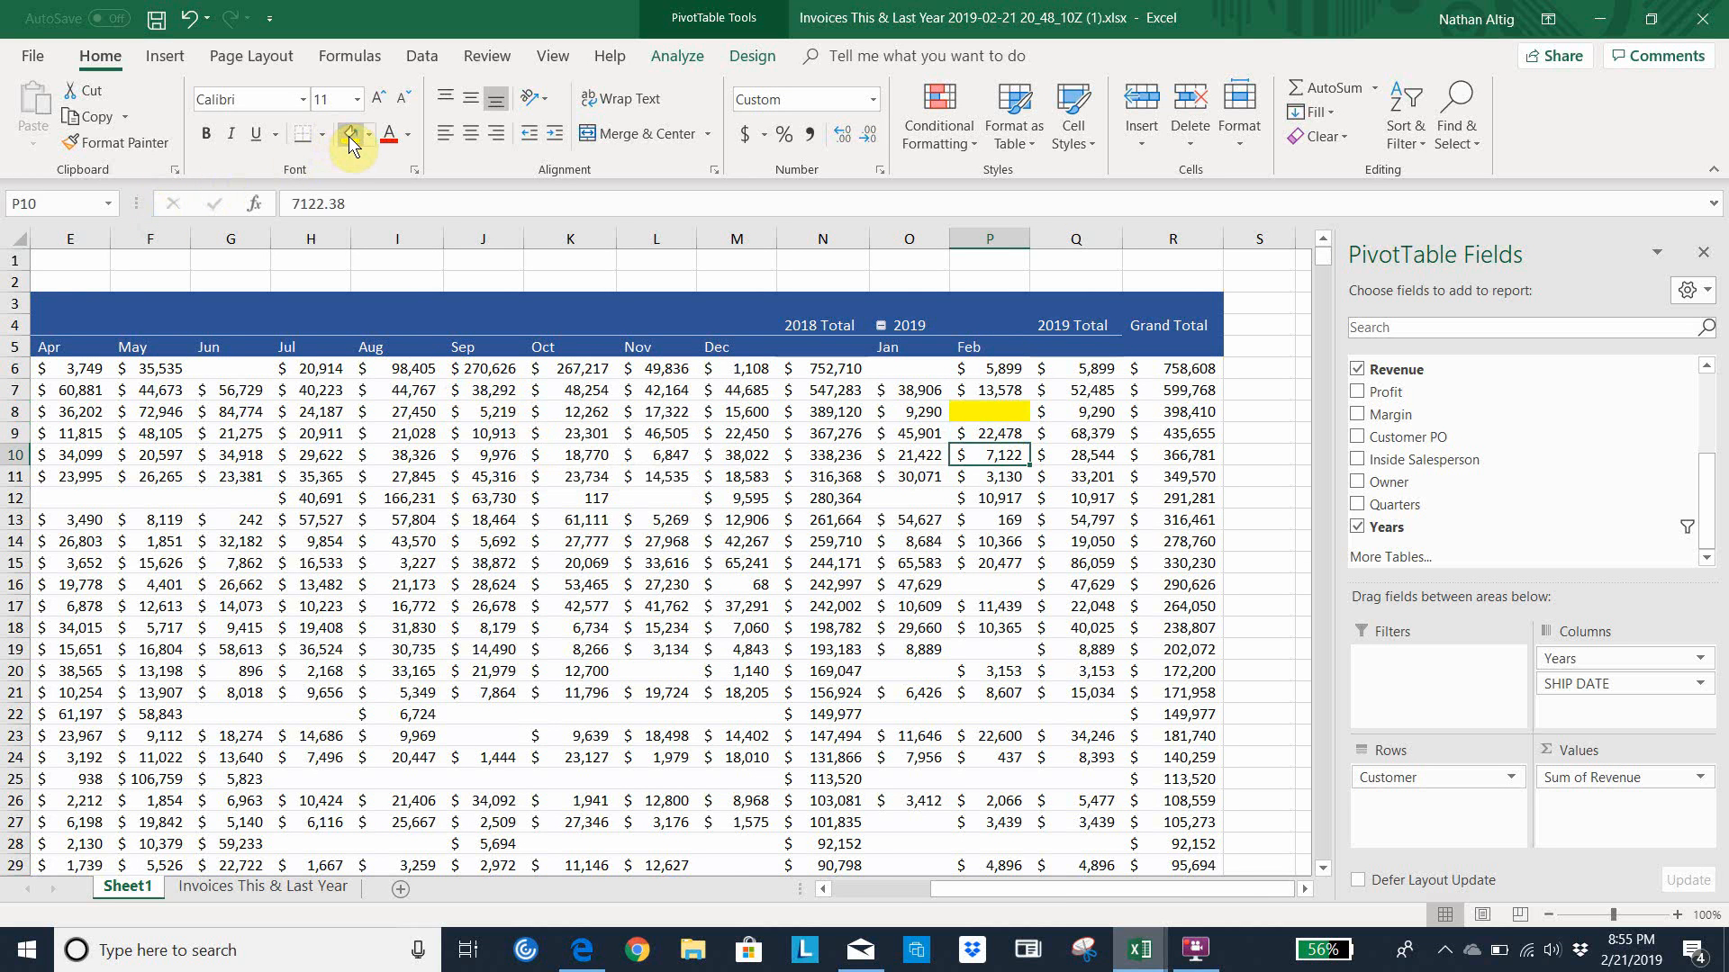
pyautogui.click(350, 134)
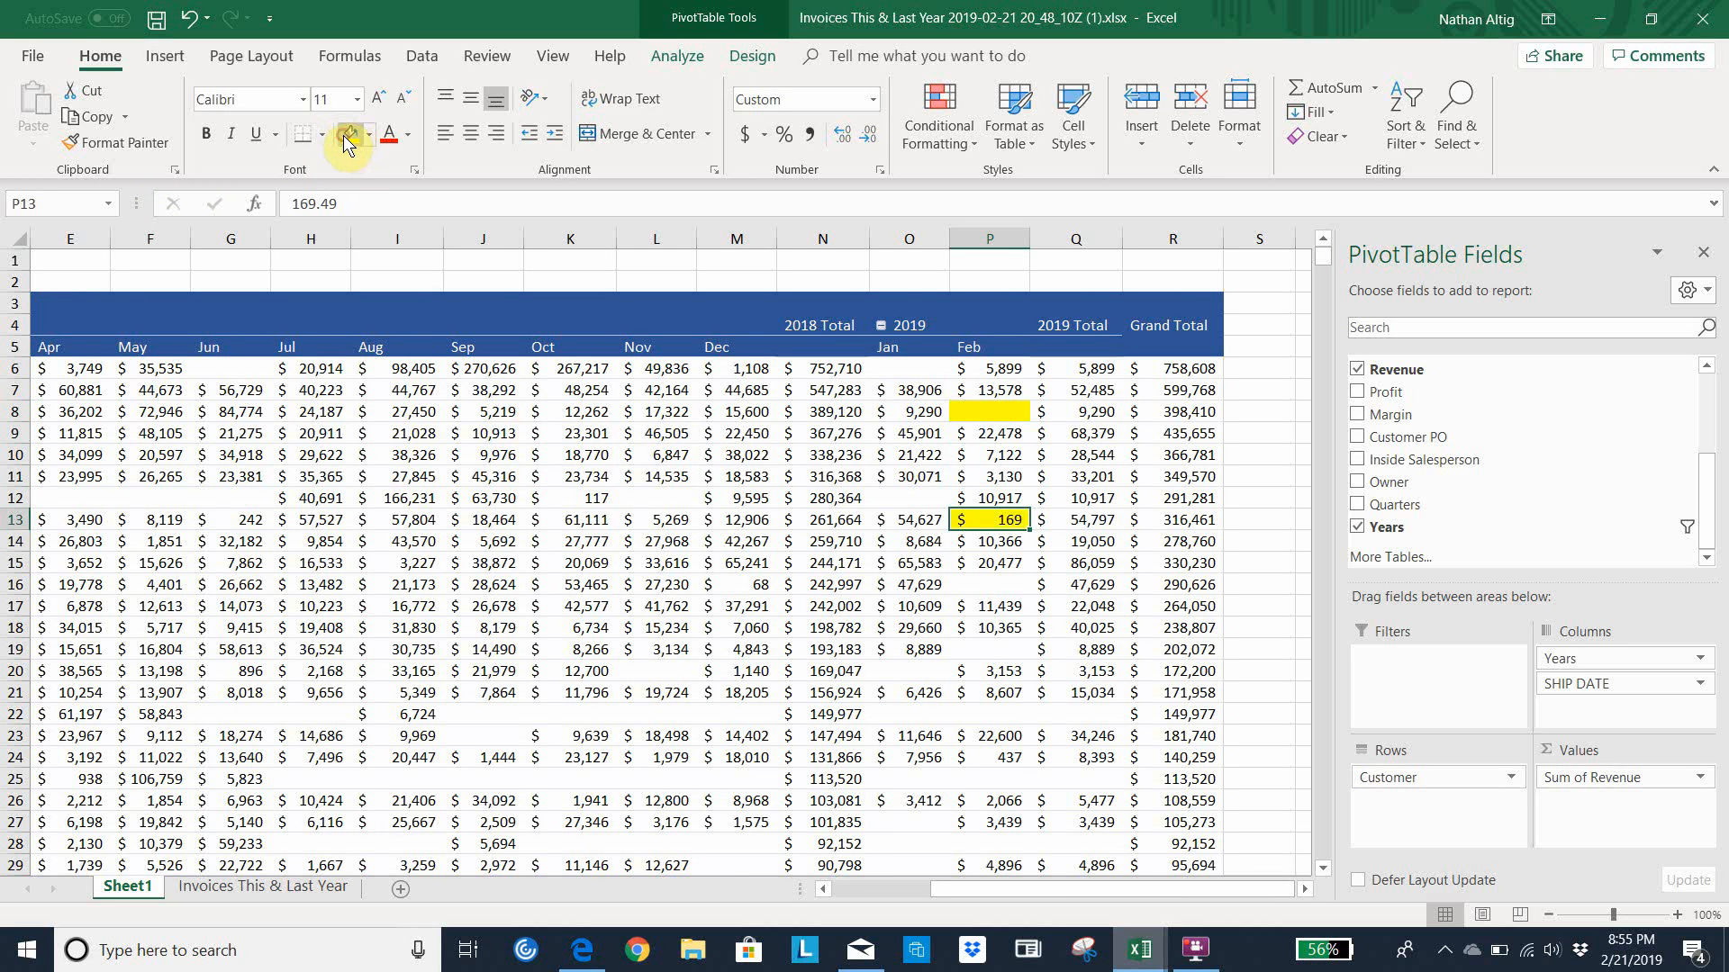
# Fill the February 2019 revenue cells P16 and P19 with yellow
pyautogui.press('Down')
pyautogui.press('Down')
pyautogui.press('Down')
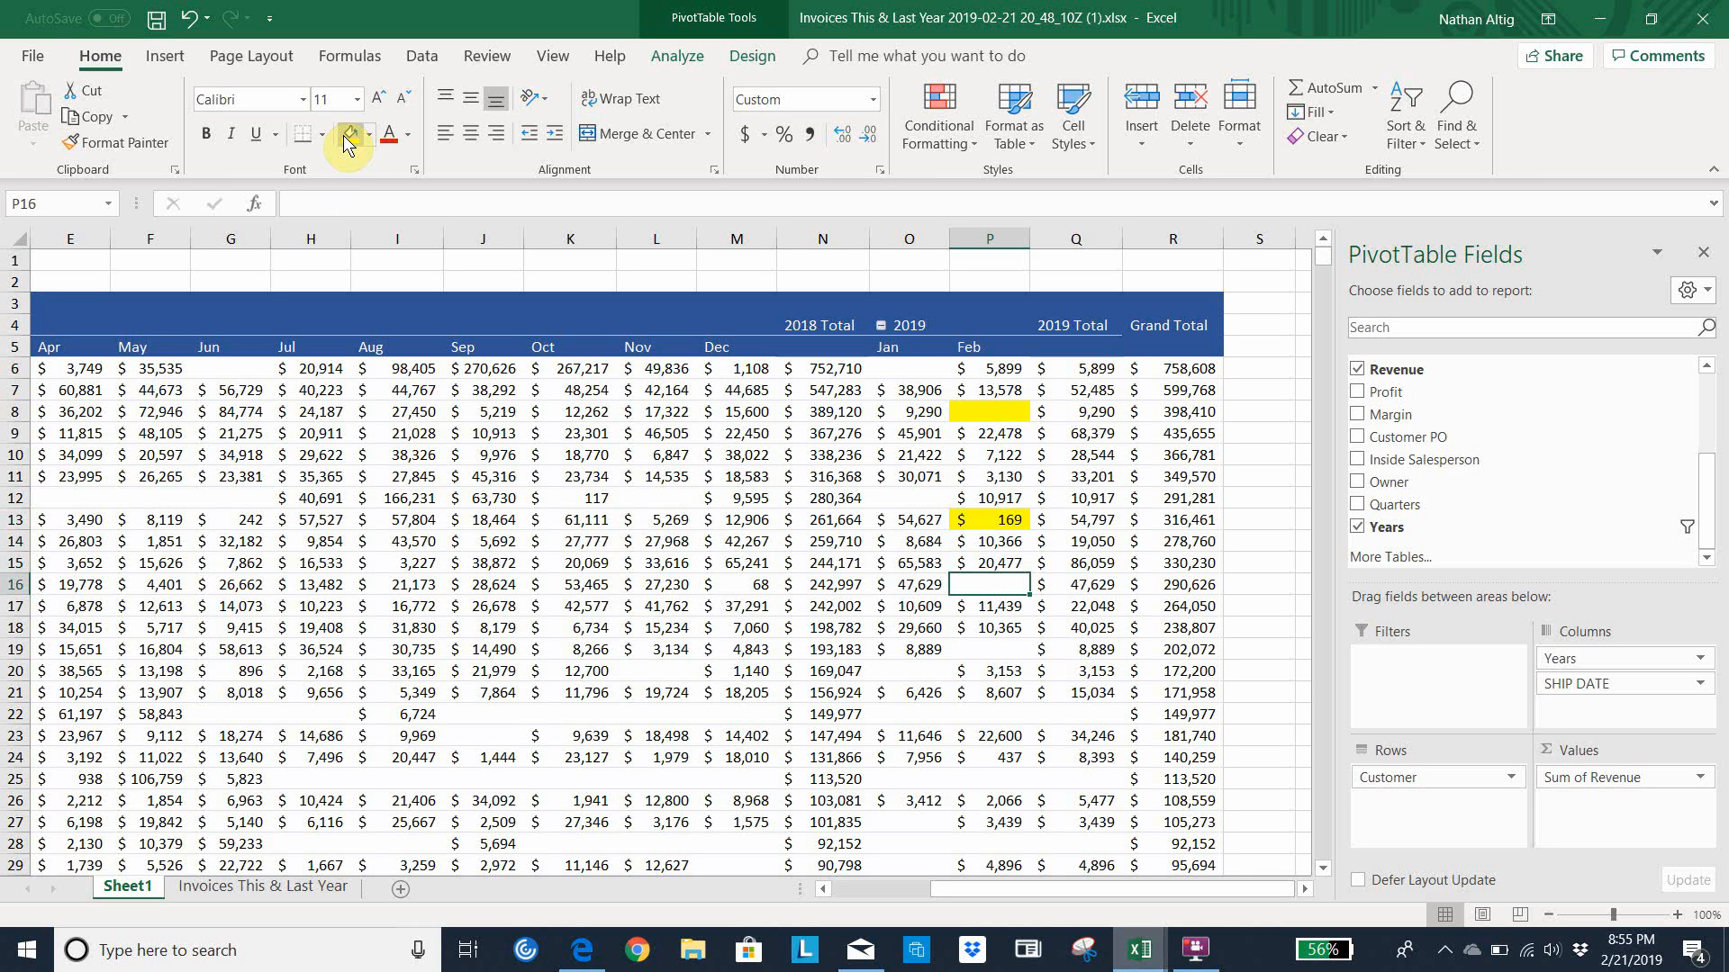
pyautogui.click(343, 135)
pyautogui.press('Down')
pyautogui.press('Down')
pyautogui.press('Down')
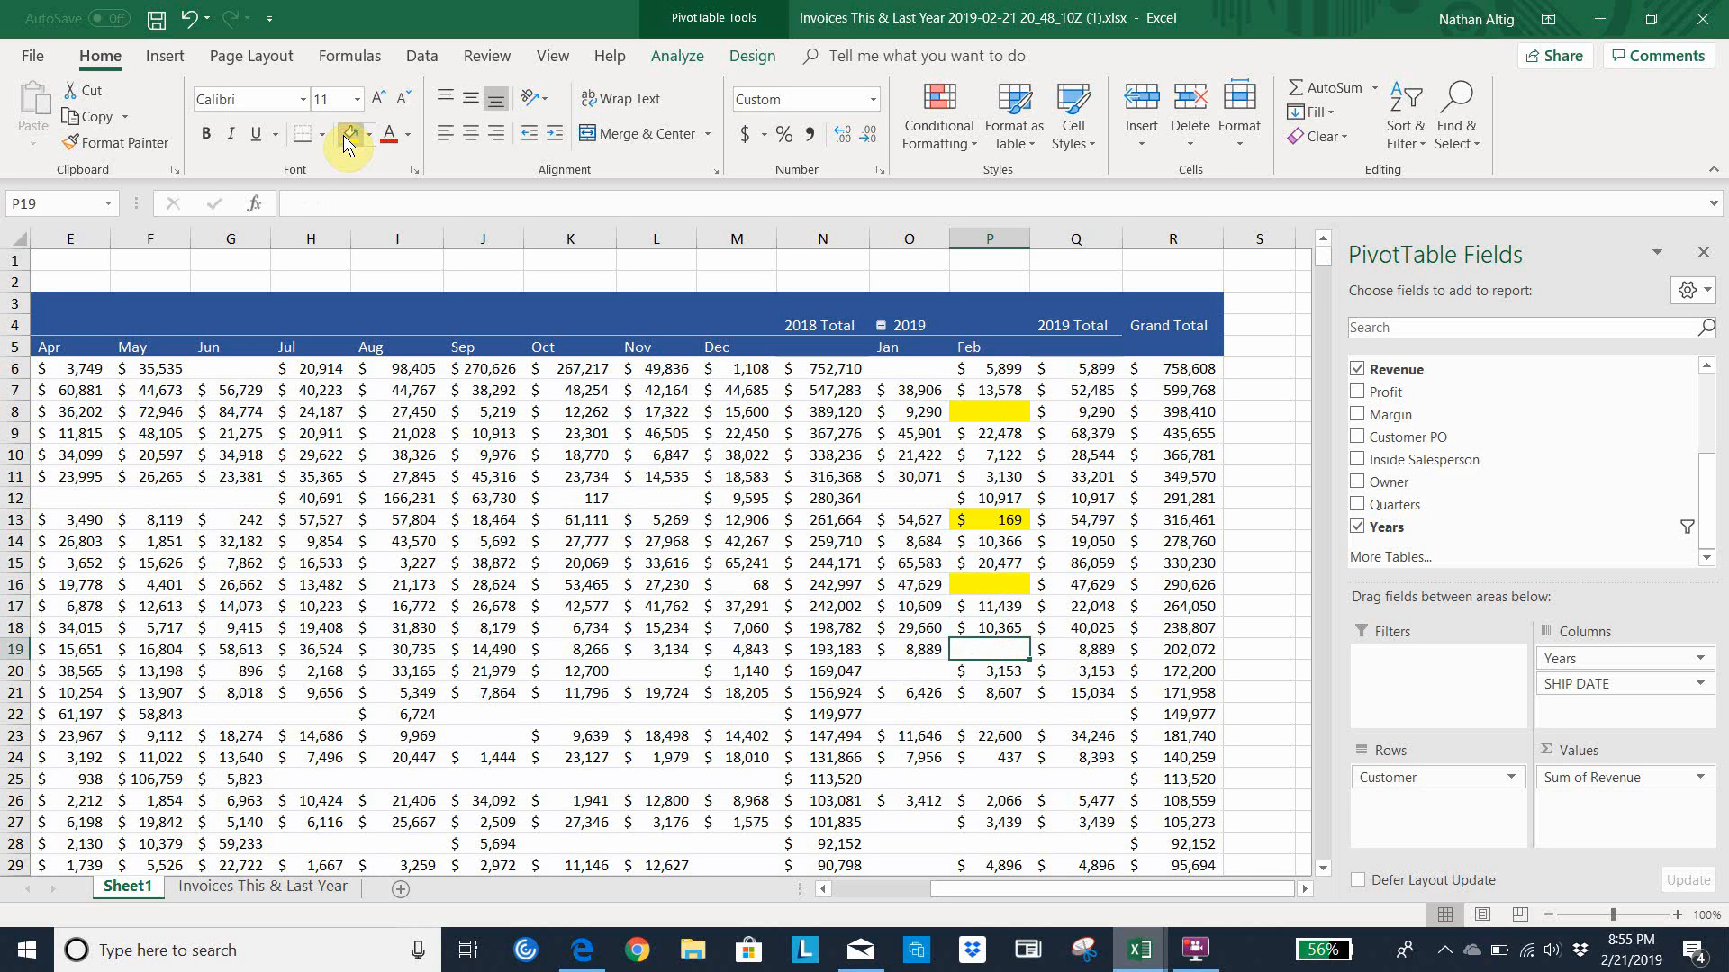
pyautogui.click(345, 137)
# Mark the February 2019 revenue cells P22 and P25 with yellow fill
pyautogui.press('Down')
pyautogui.press('Down')
pyautogui.press('Down')
pyautogui.click(345, 137)
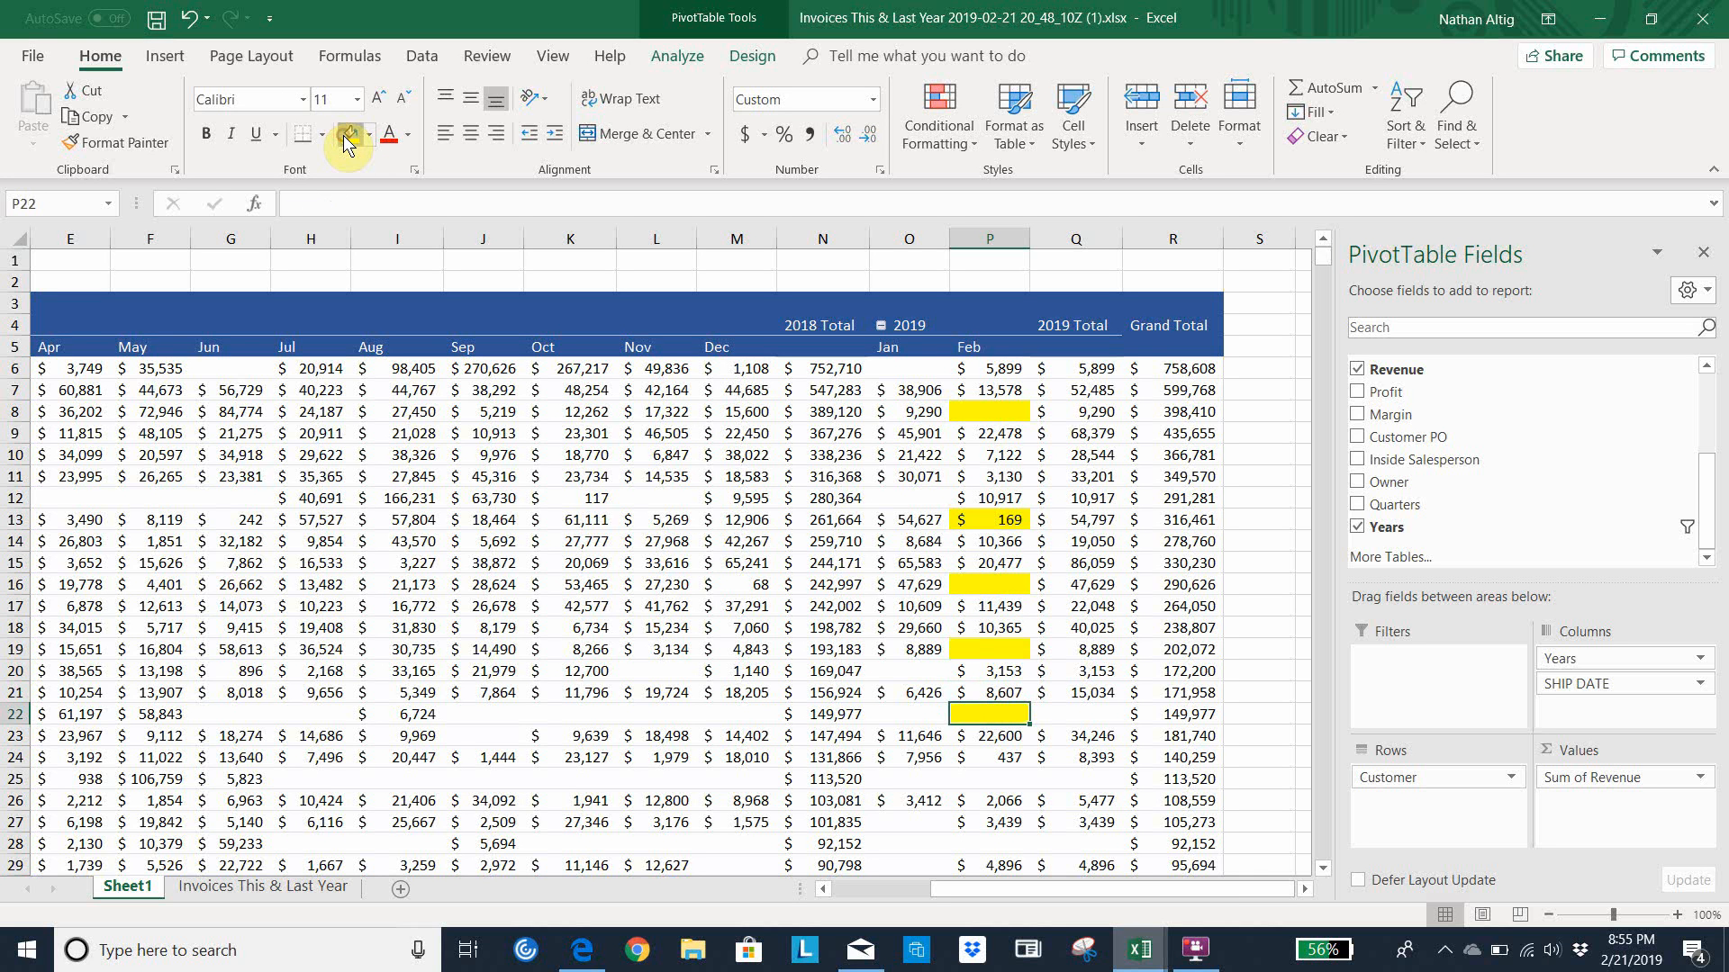
pyautogui.press('Down')
pyautogui.press('Down')
pyautogui.press('Down')
pyautogui.click(345, 137)
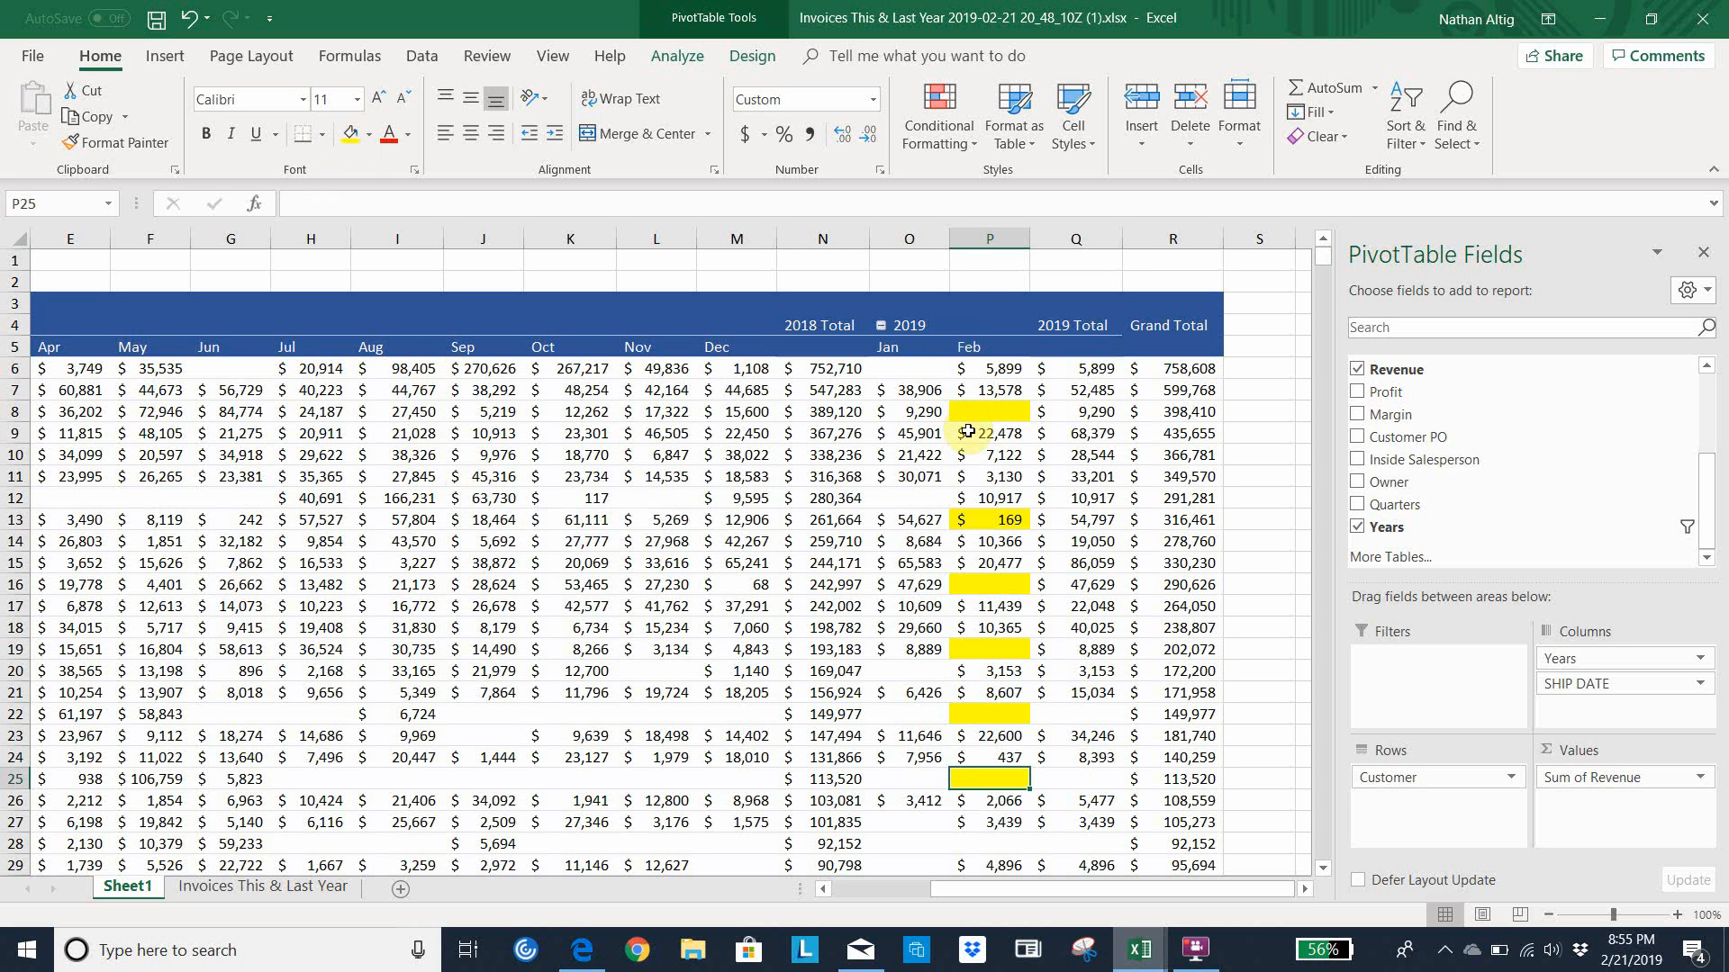
# Examine George Martin Co's February 2019 revenue and the top customer's 2018 revenue from October back to January
pyautogui.moveTo(981, 437)
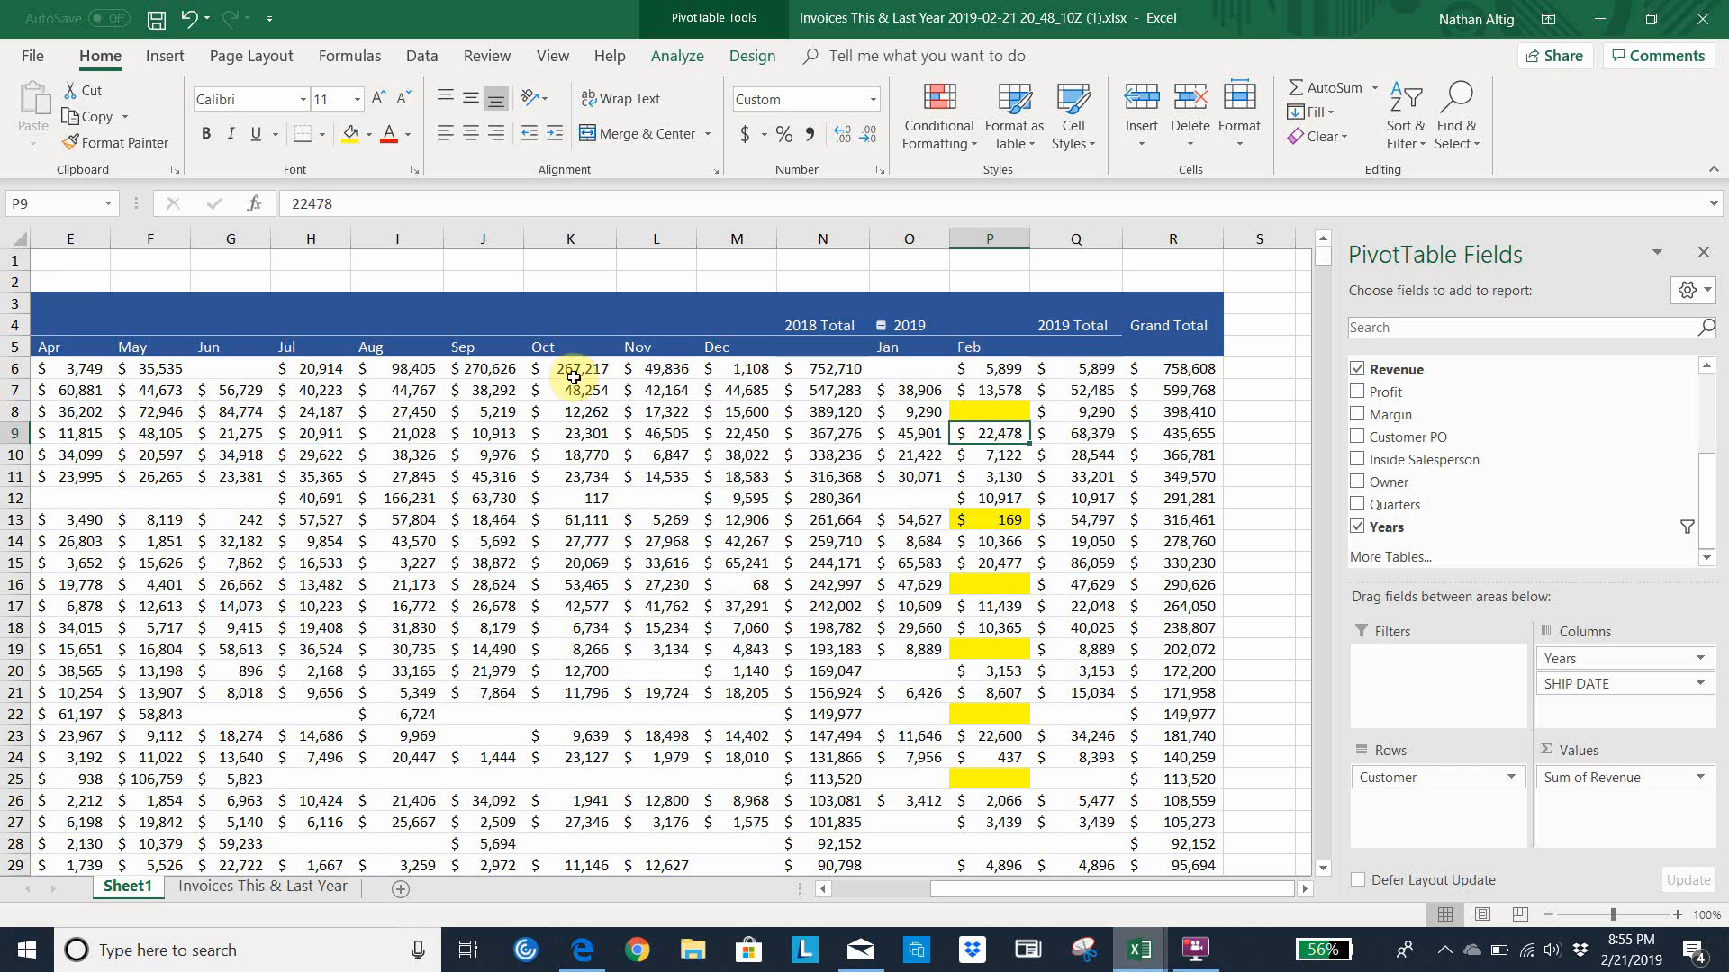
pyautogui.click(544, 370)
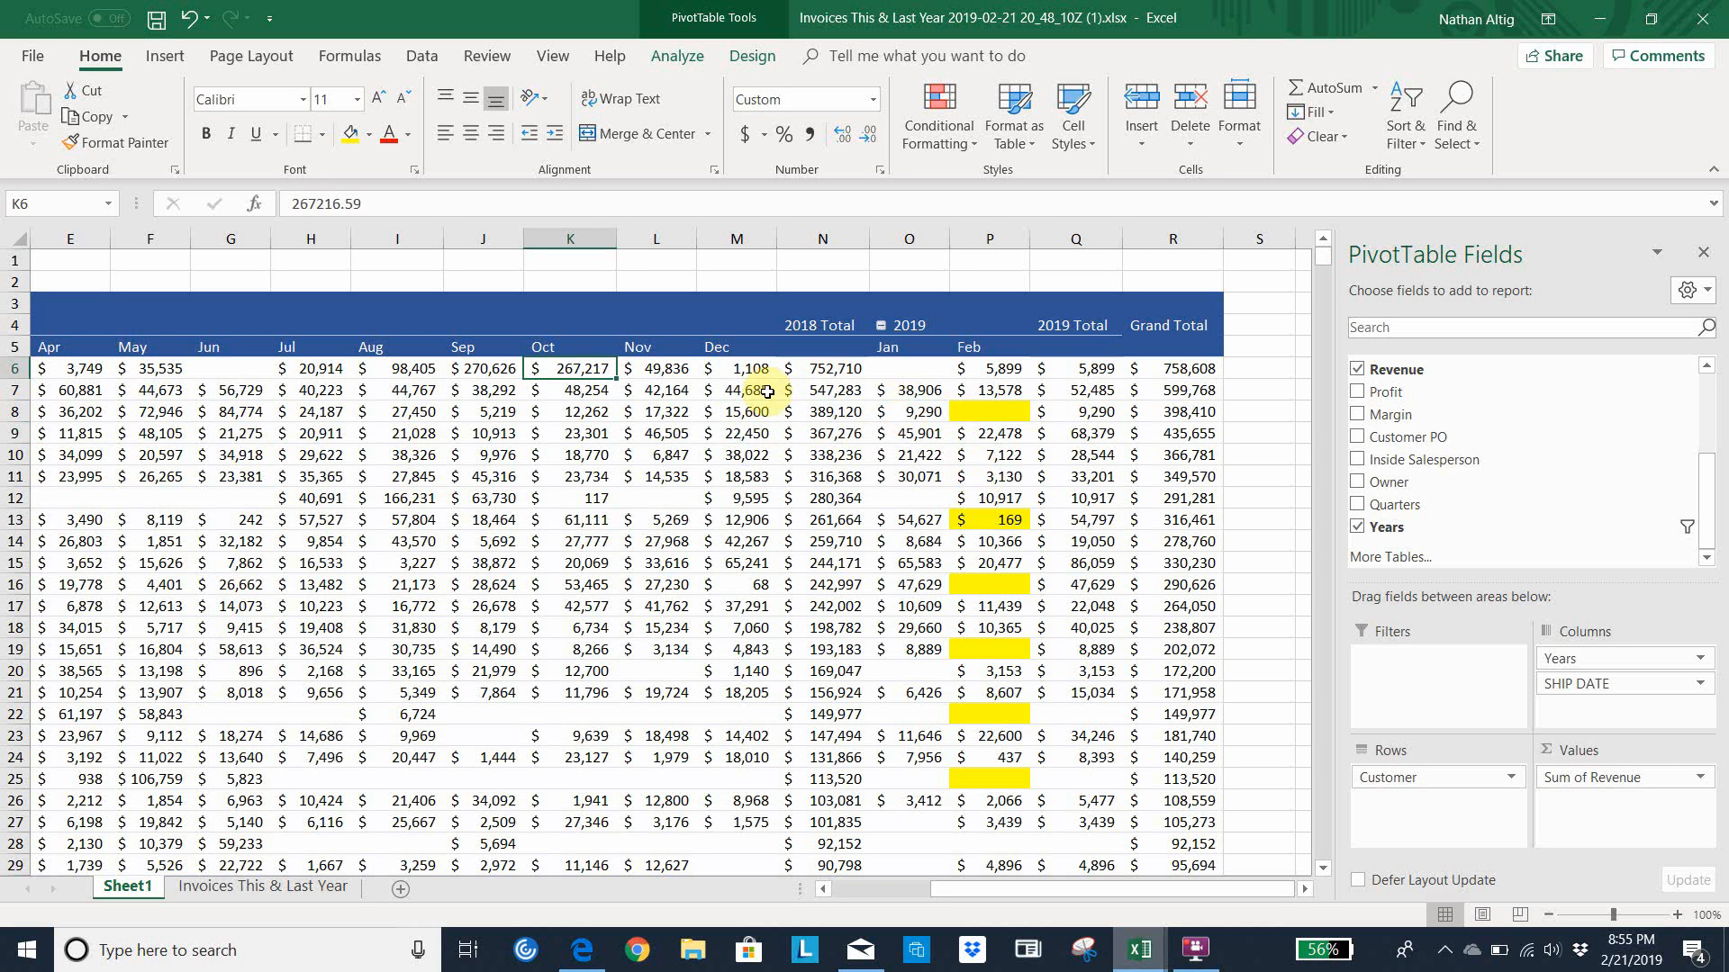
pyautogui.moveTo(885, 435)
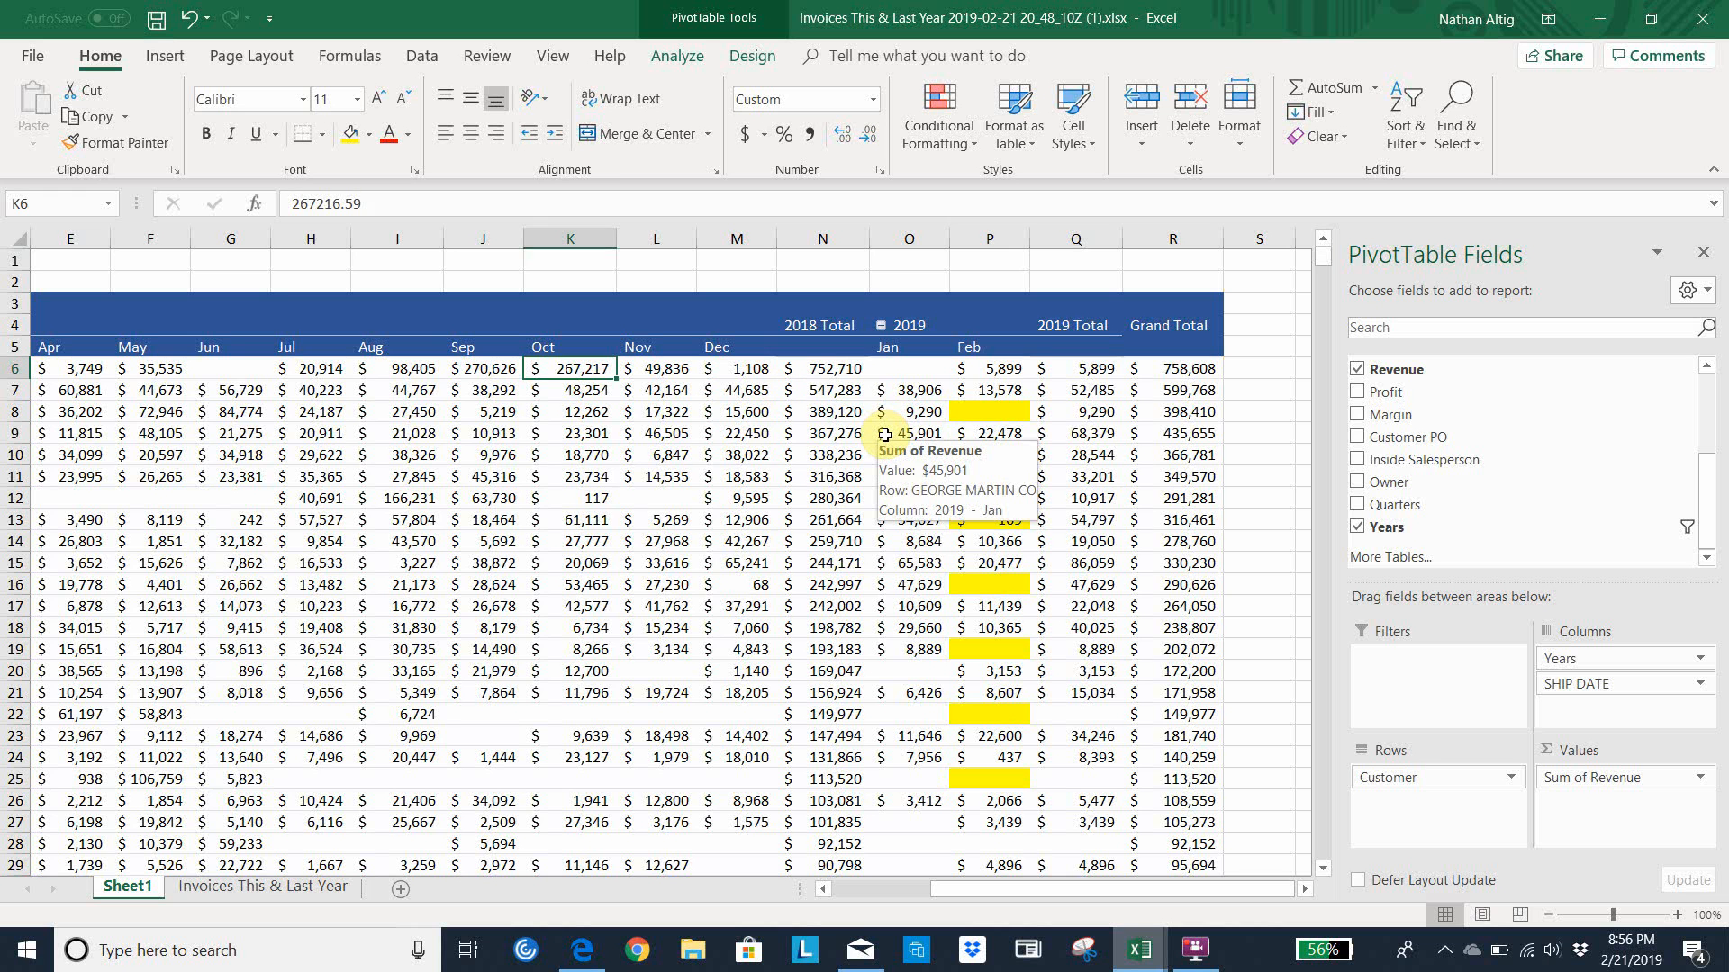
pyautogui.press('Left')
pyautogui.press('Left')
pyautogui.press('Left')
pyautogui.press('Left')
pyautogui.press('Left')
pyautogui.press('Left')
pyautogui.press('Left')
pyautogui.press('Left')
pyautogui.press('Left')
pyautogui.press('Left')
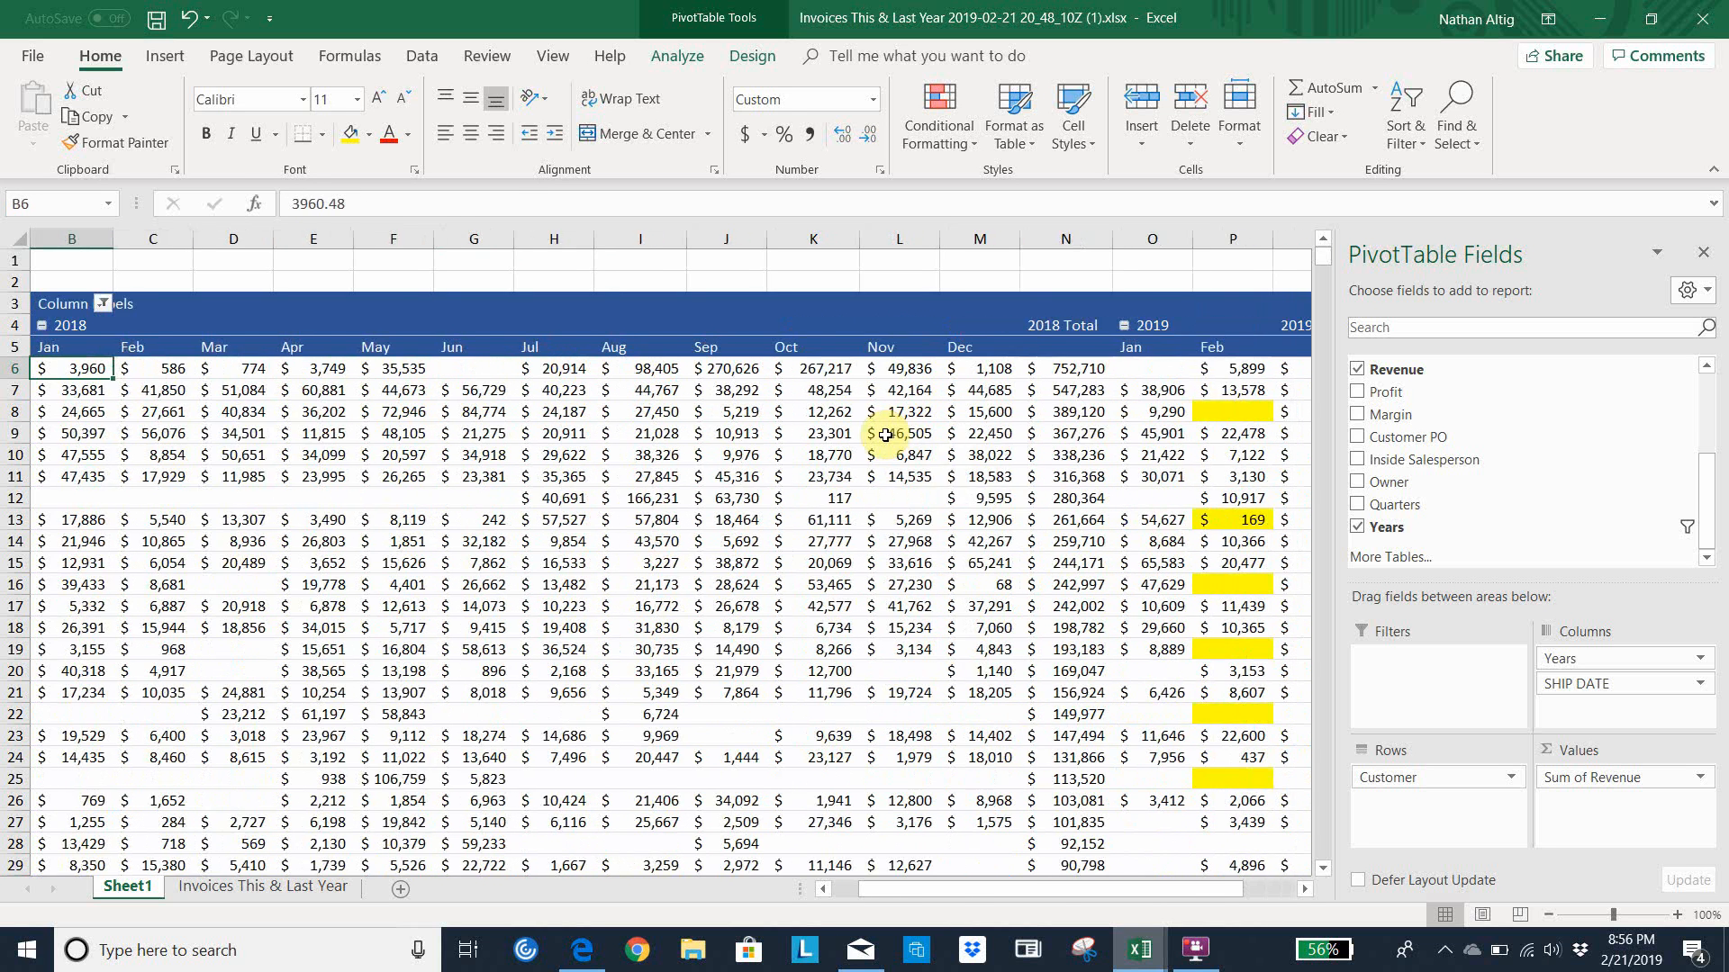
pyautogui.press('Up')
pyautogui.press('Up')
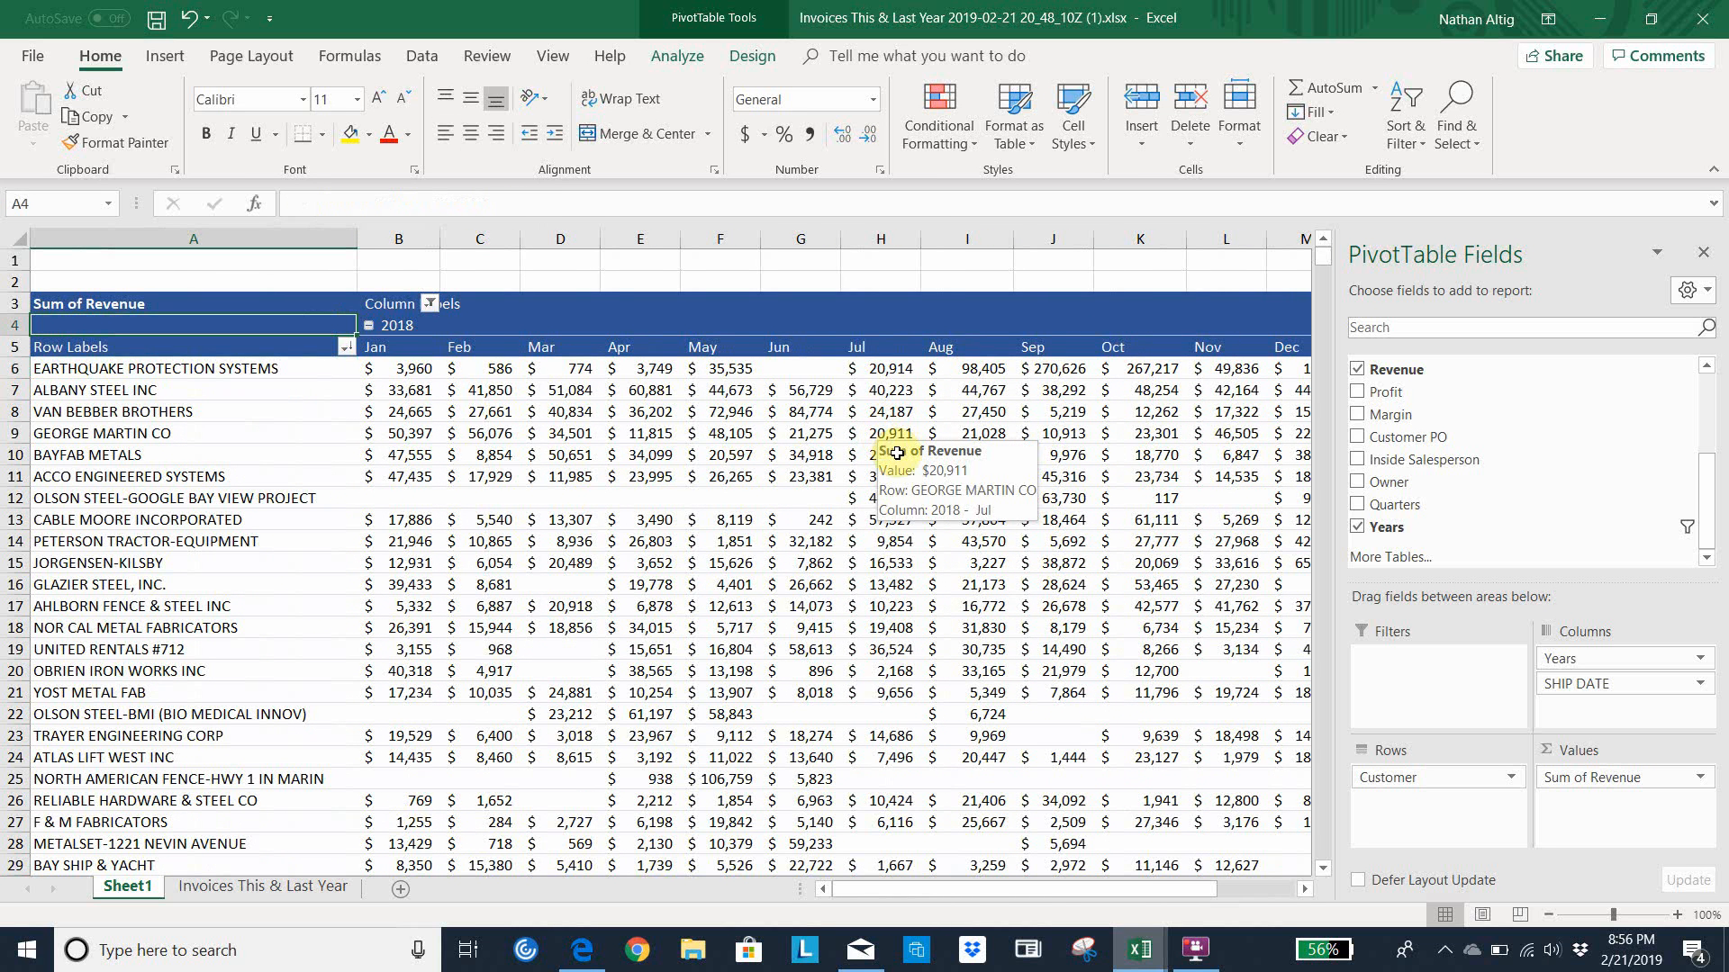
pyautogui.moveTo(1200, 960)
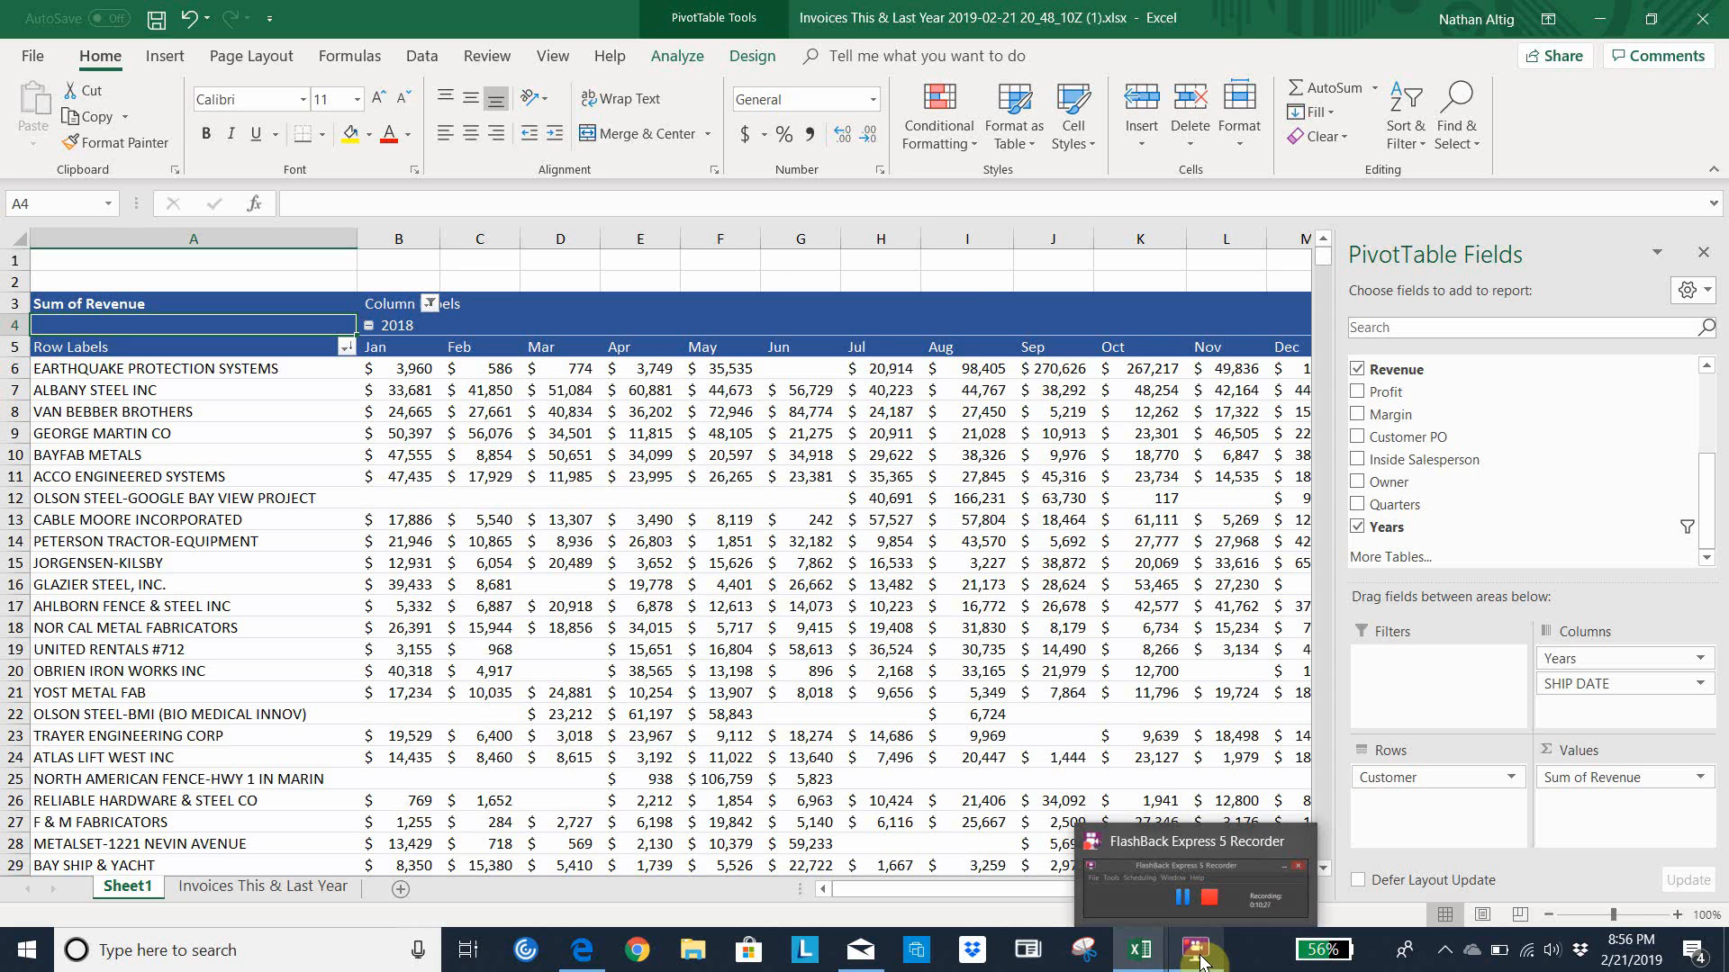
pyautogui.click(1200, 958)
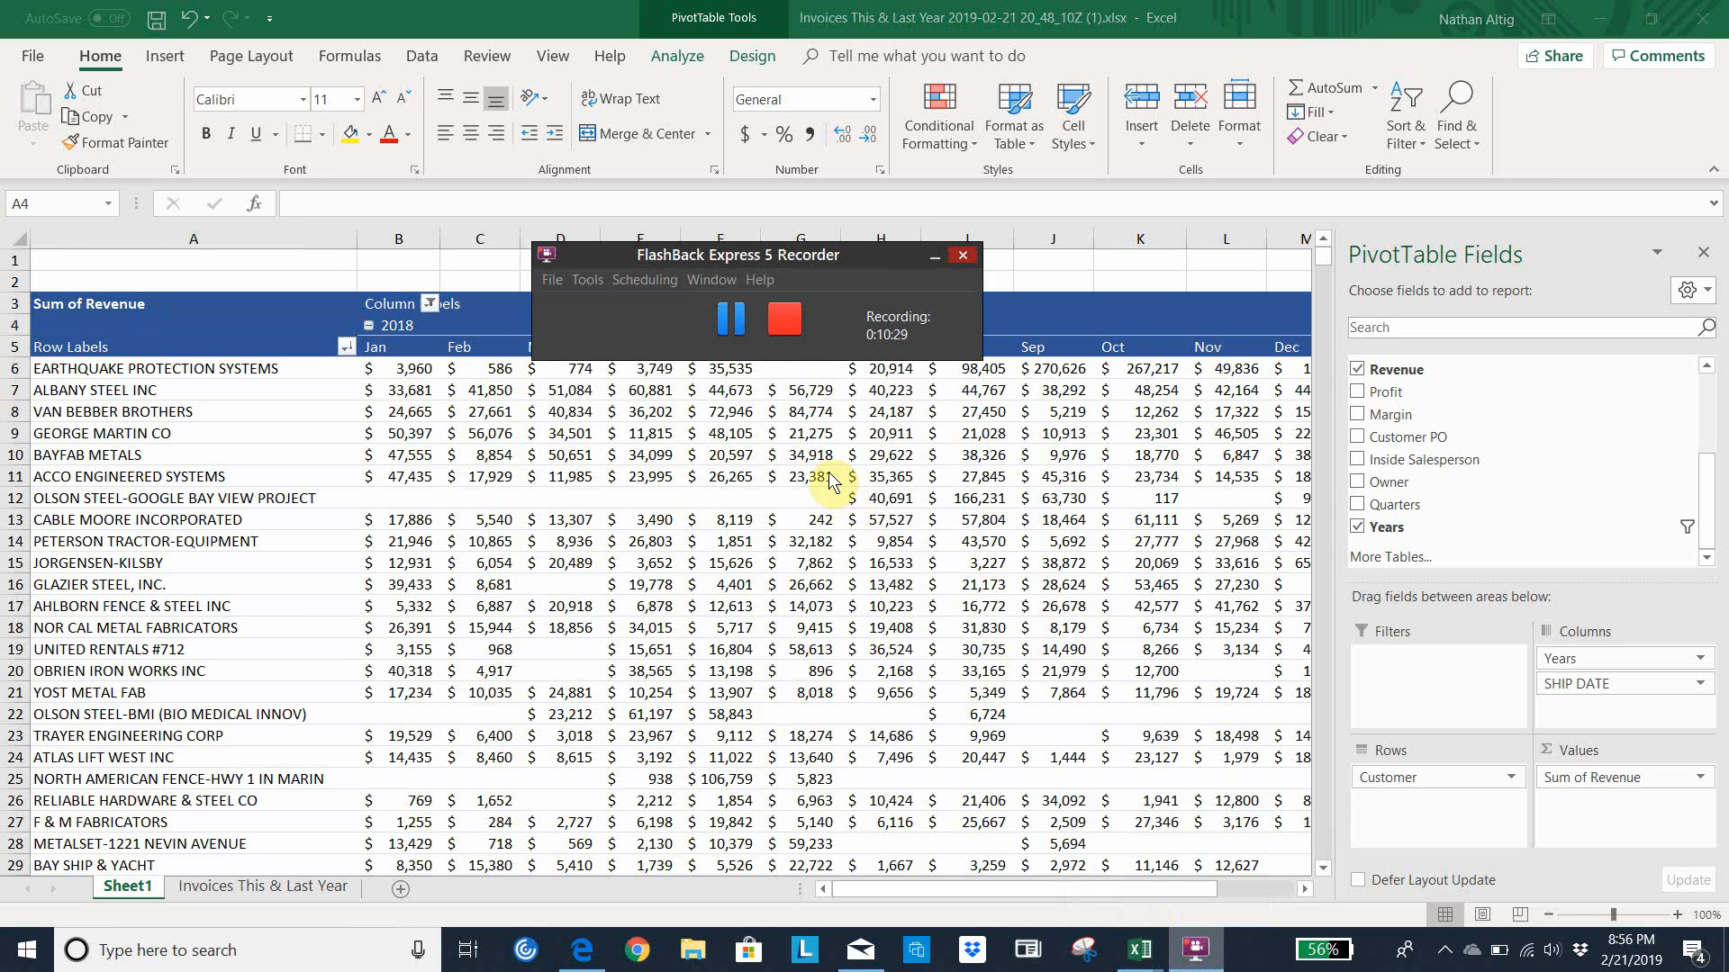